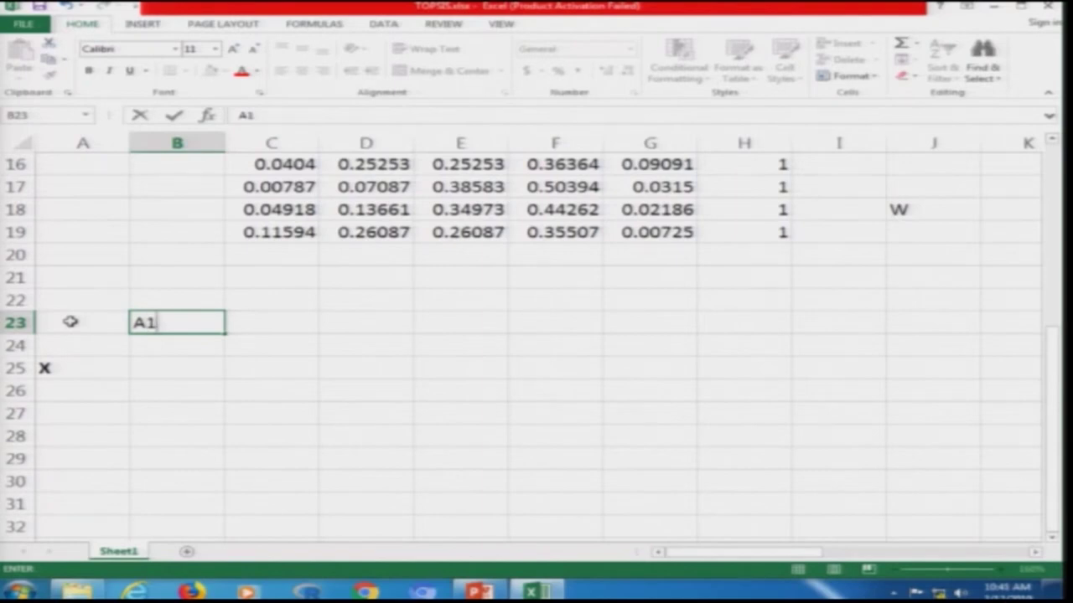
# Enter the row labels A2, A3 and A4 in column B directly below the A1 label
pyautogui.write('A2')
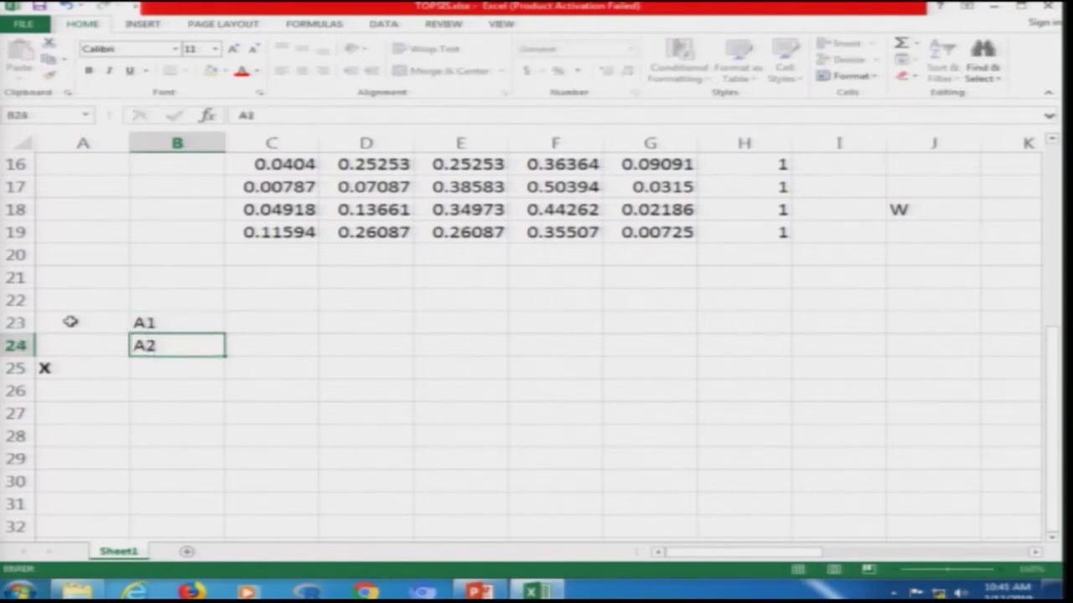
pyautogui.press('Return')
pyautogui.write('A3')
pyautogui.press('Return')
pyautogui.write('A4')
pyautogui.press('Return')
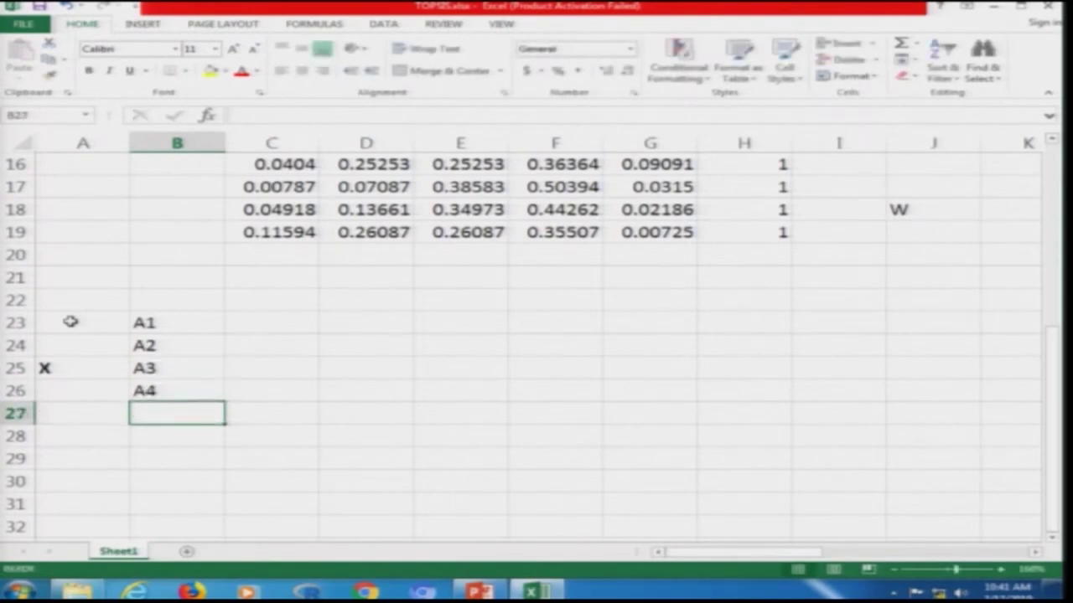
# Enter the column headers C1, C2, C3, C4 and C5 in cells C22 through G22
pyautogui.press('Up')
pyautogui.press('Up')
pyautogui.press('Up')
pyautogui.press('Up')
pyautogui.press('Up')
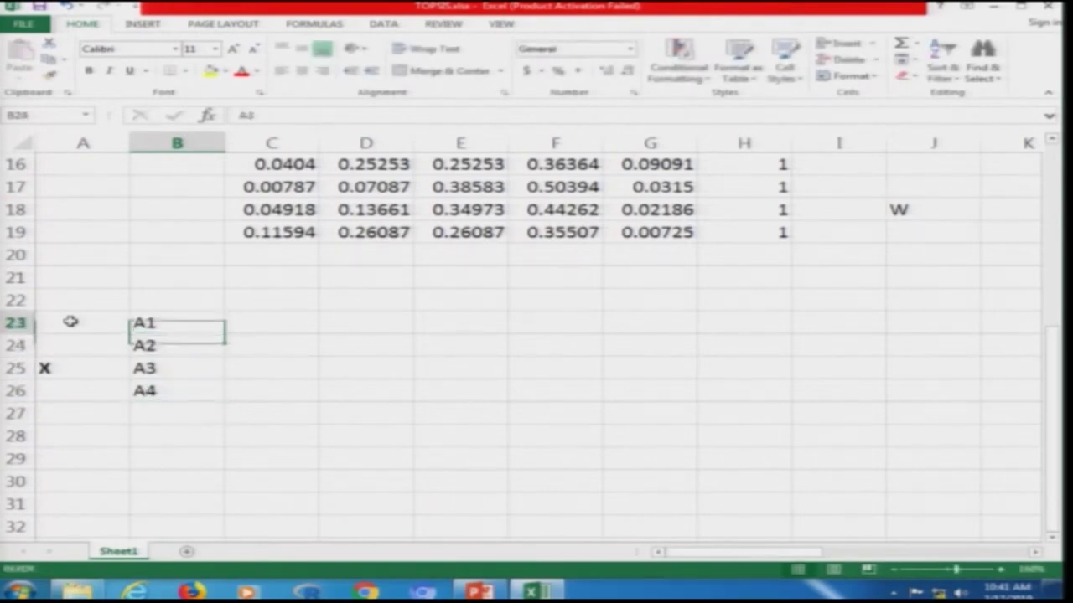
pyautogui.press('Right')
pyautogui.write('C1')
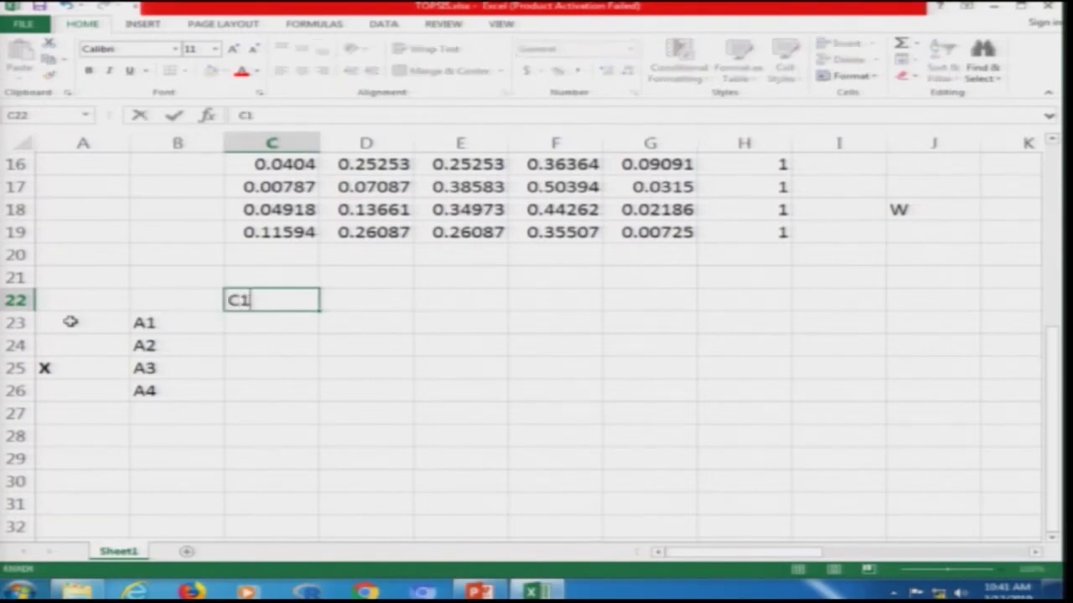
pyautogui.press('Tab')
pyautogui.write('C2')
pyautogui.press('Tab')
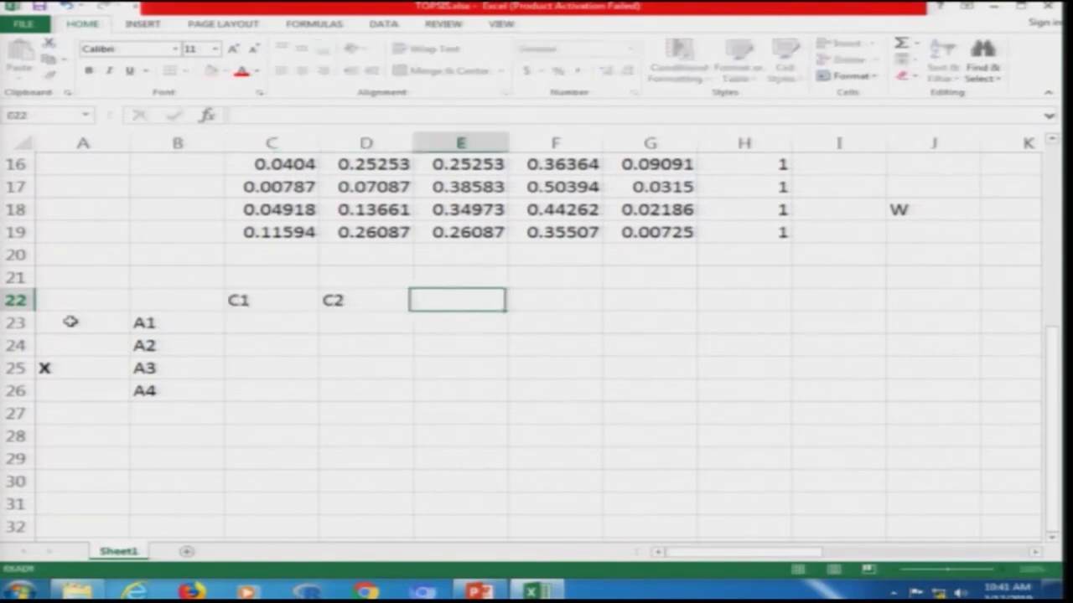
pyautogui.write('C')
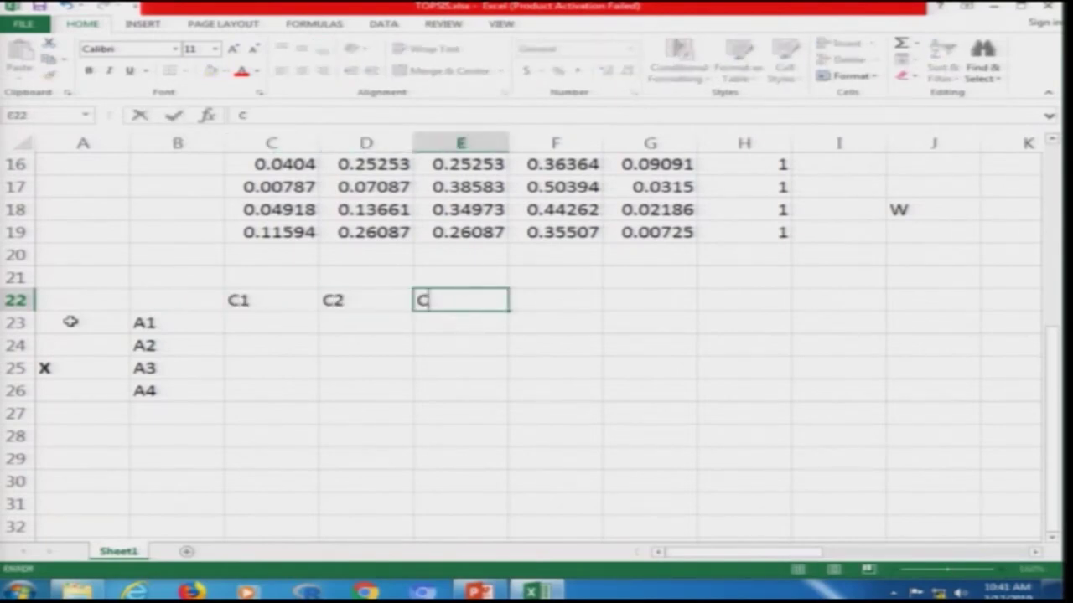
pyautogui.write('3')
pyautogui.press('Tab')
pyautogui.write('C4')
pyautogui.press('Tab')
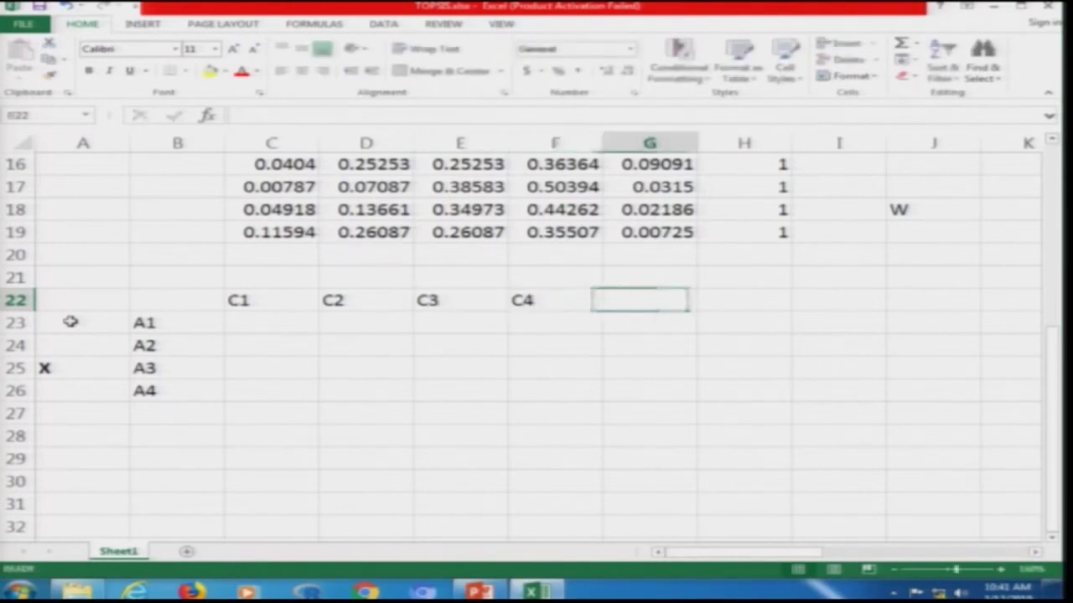
pyautogui.write('C5')
pyautogui.press('Tab')
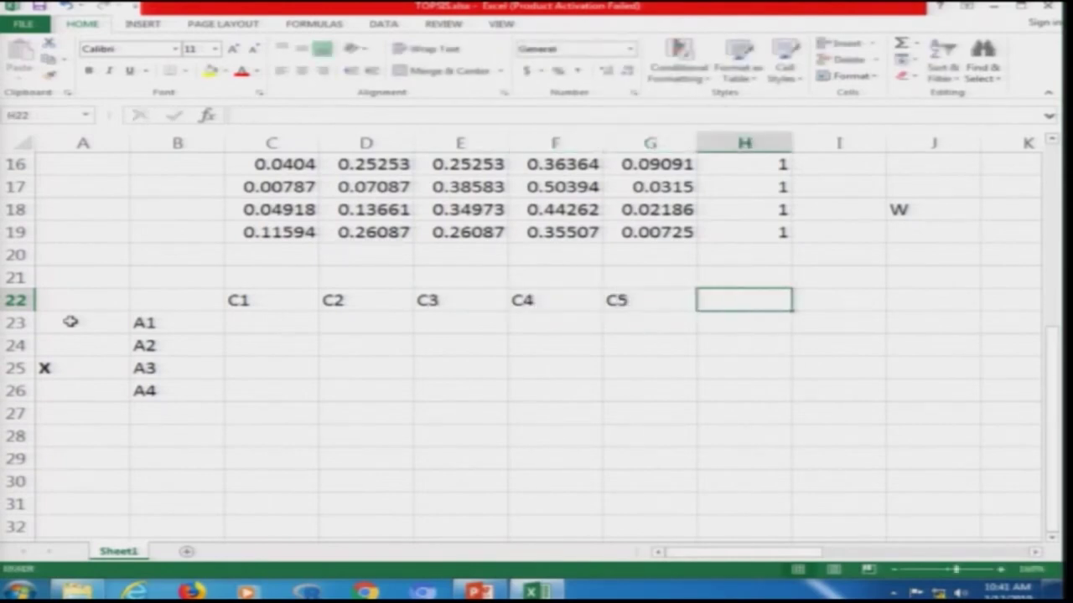
# Fill the C1 column of matrix X with 30, 50, 5 and 40 for rows A1 to A4
pyautogui.press('Return')
pyautogui.press('Left')
pyautogui.press('Left')
pyautogui.press('Left')
pyautogui.press('Left')
pyautogui.press('Left')
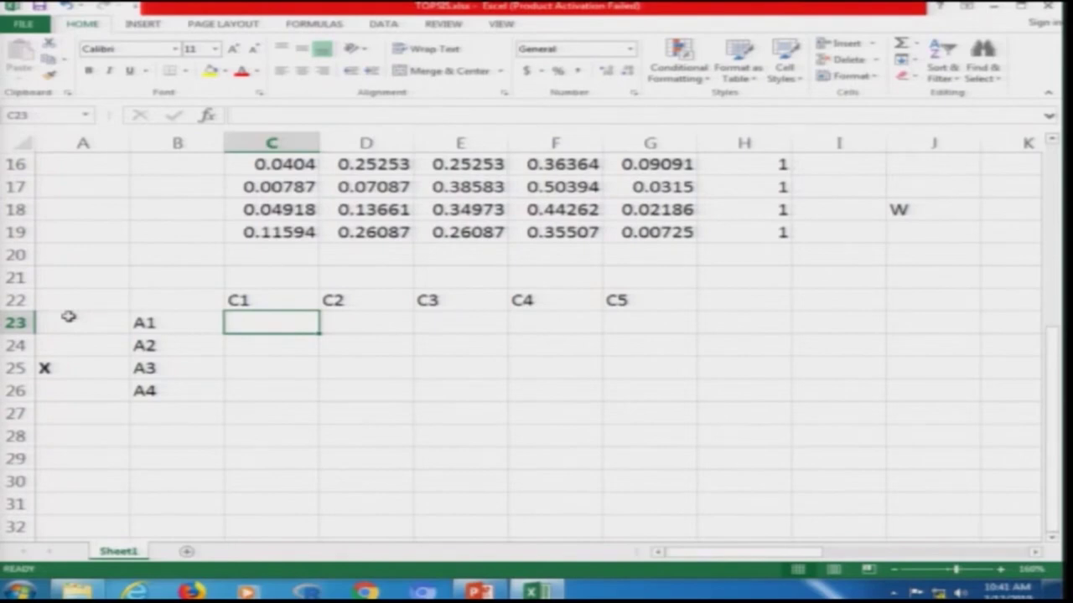
pyautogui.write('30')
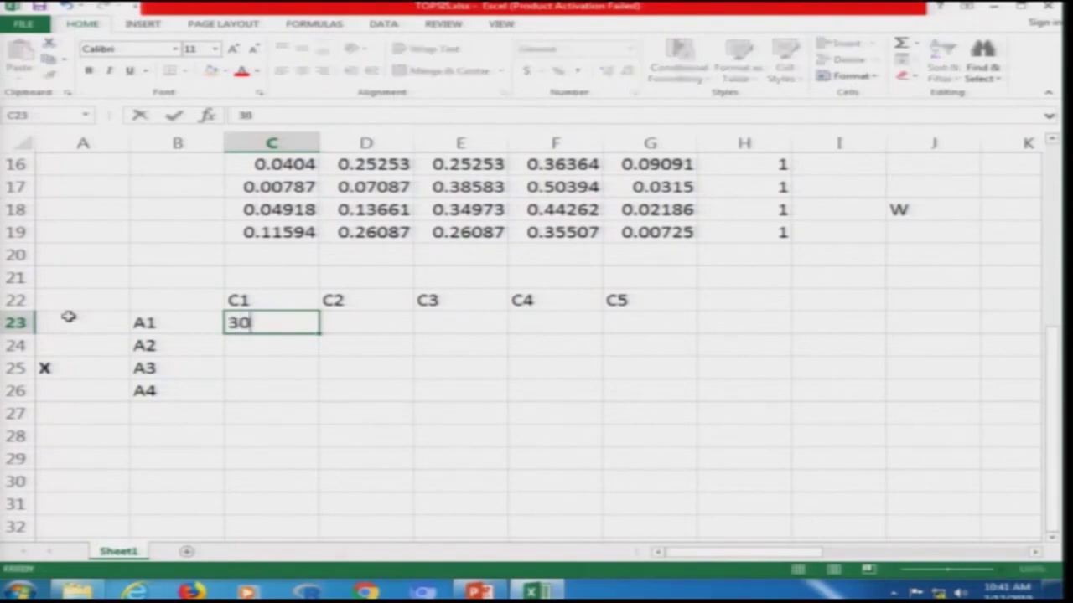
pyautogui.press('Return')
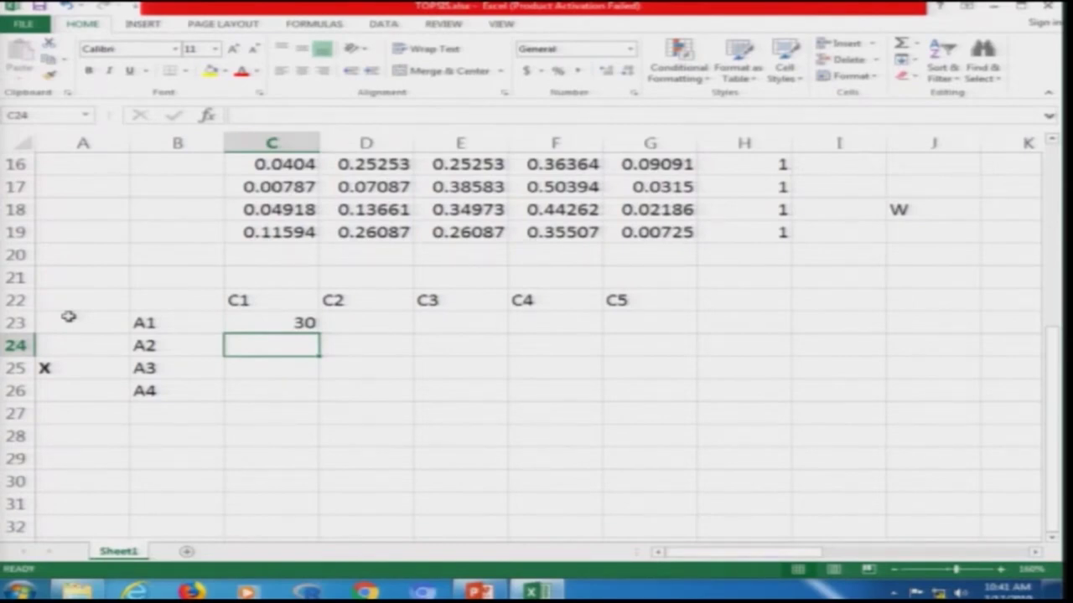
pyautogui.write('50')
pyautogui.press('Return')
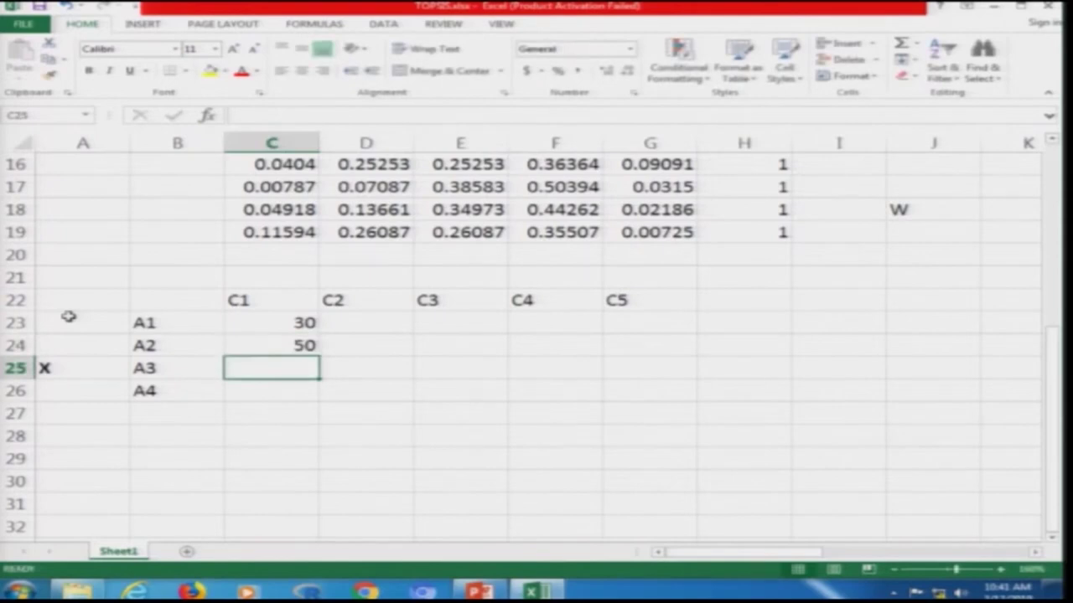
pyautogui.write('5')
pyautogui.press('Return')
pyautogui.write('3')
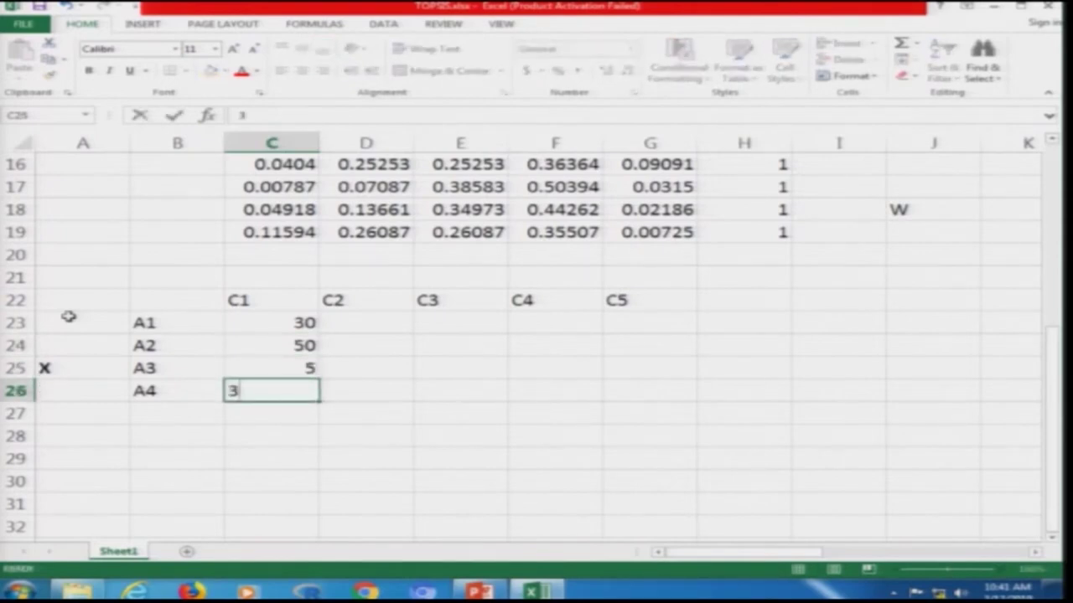
pyautogui.press('BackSpace')
pyautogui.write('40')
pyautogui.press('Return')
# Correct the C1 value of row A3 to 70
pyautogui.press('Up')
pyautogui.press('Up')
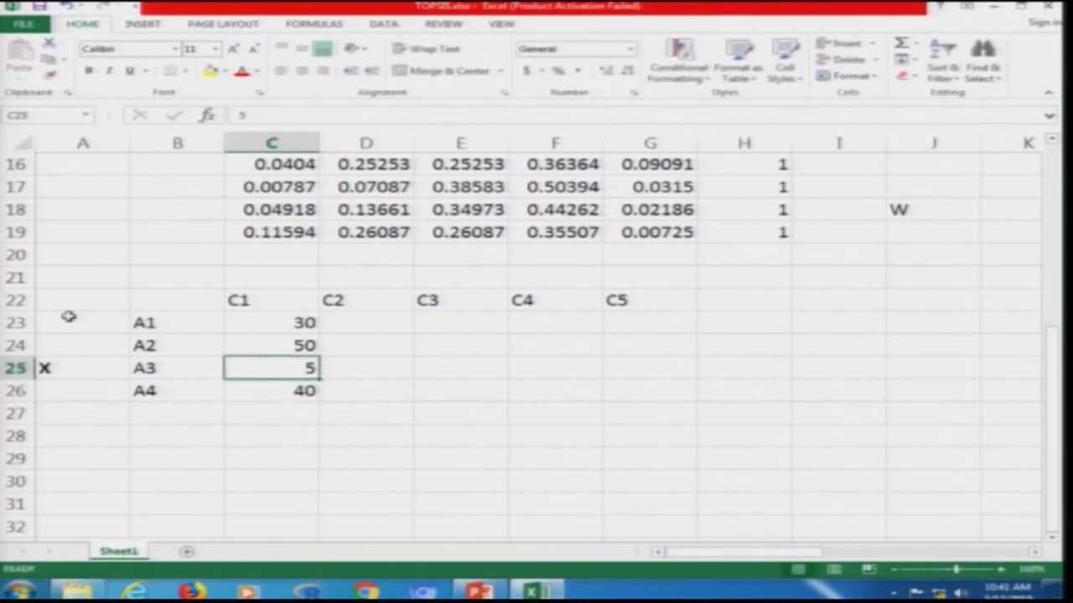
pyautogui.write('70')
pyautogui.press('Tab')
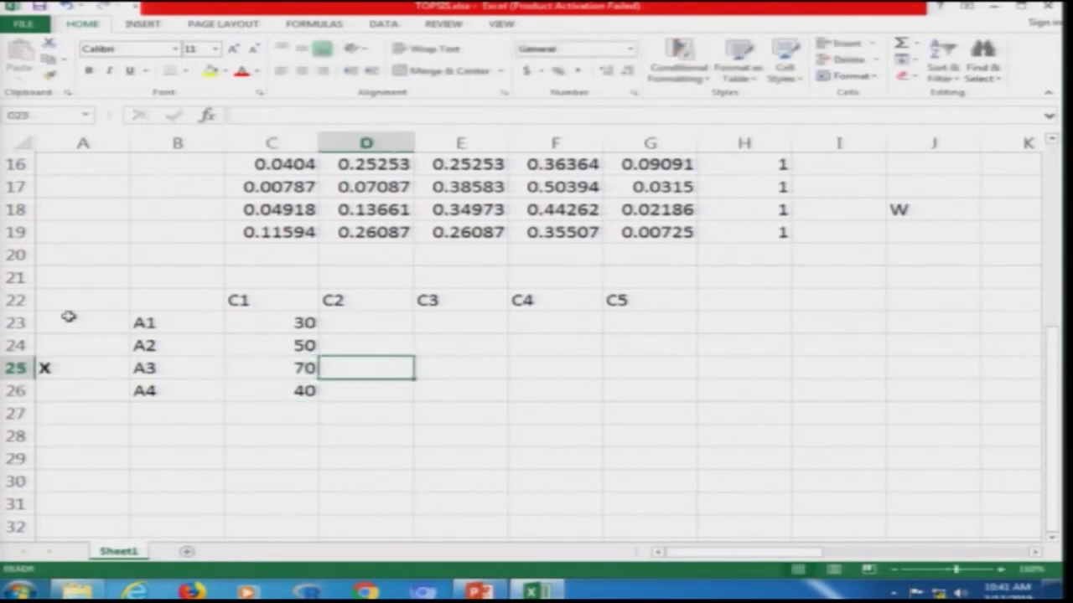
# Check the C1 values entered for rows A1 to A4
pyautogui.press('Up')
pyautogui.press('Up')
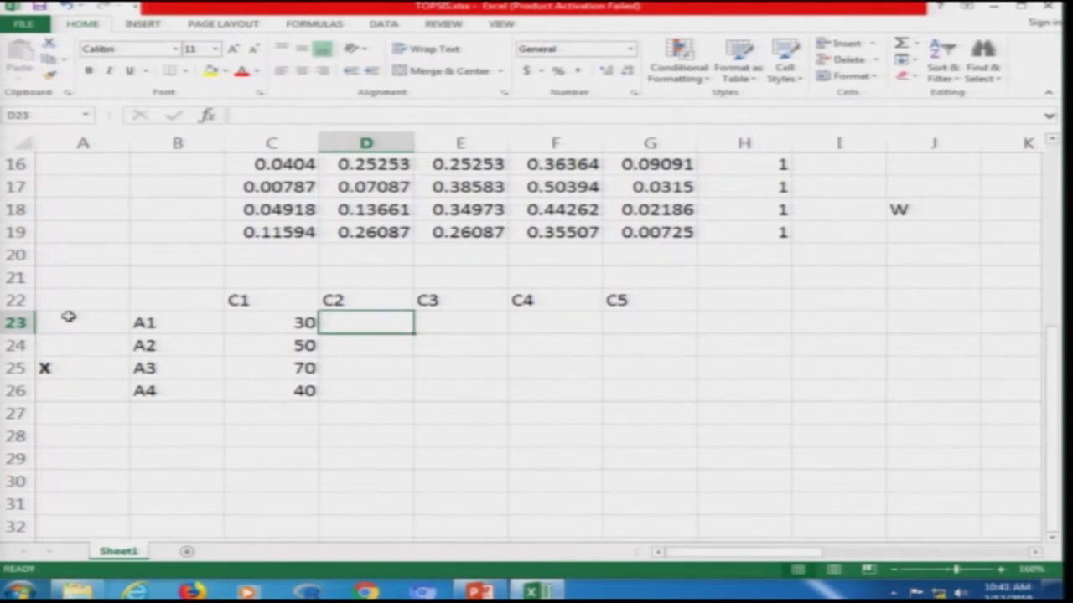
pyautogui.press('Left')
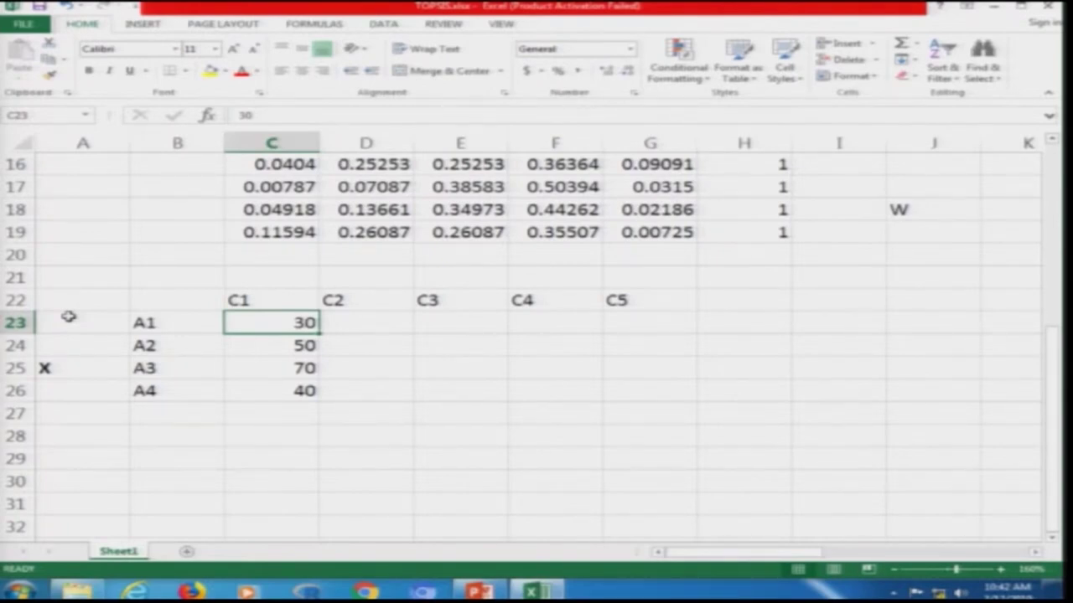
pyautogui.press('Down')
pyautogui.press('Down')
pyautogui.press('Down')
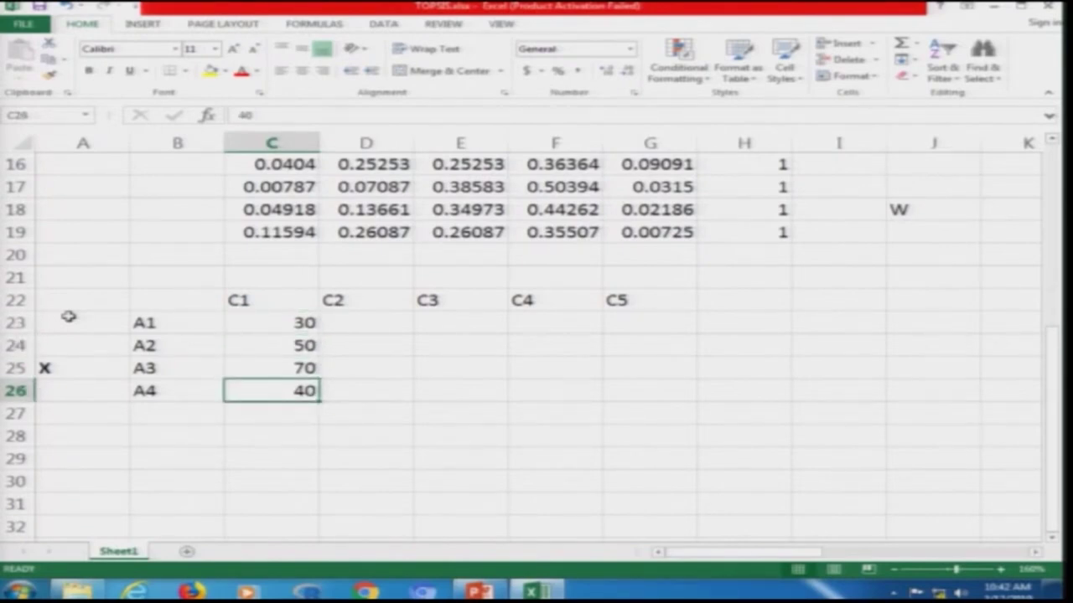
pyautogui.press('Up')
pyautogui.press('Up')
pyautogui.press('Up')
# Fill the C2 column of matrix X with 0.4, 0.1, 0.8 and 0.3 for rows A1 to A4
pyautogui.press('Right')
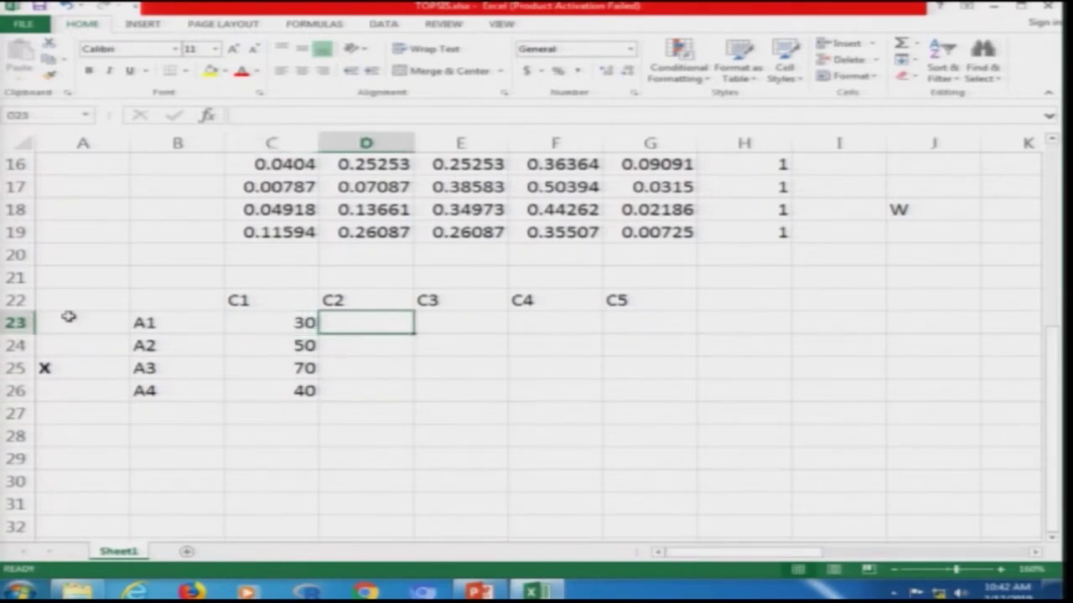
pyautogui.write('0.4')
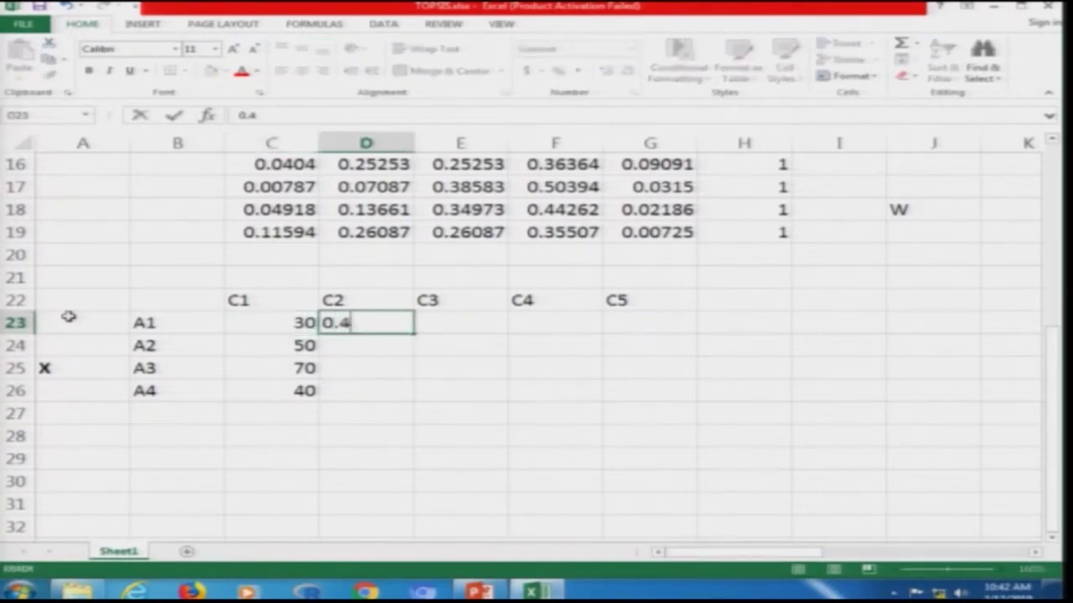
pyautogui.press('Return')
pyautogui.write('0.1')
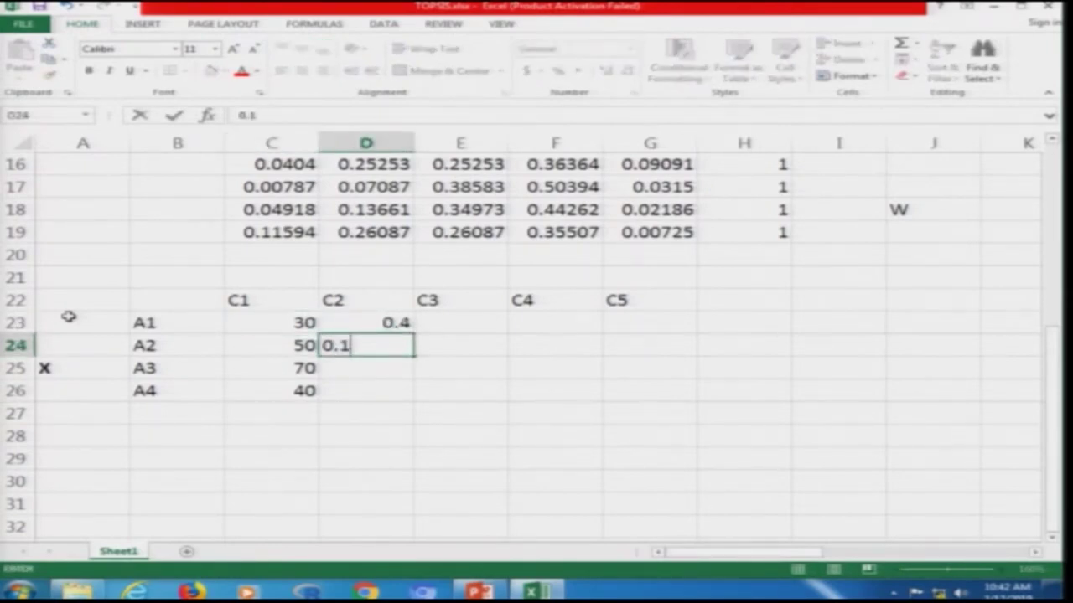
pyautogui.press('Return')
pyautogui.write('0.8')
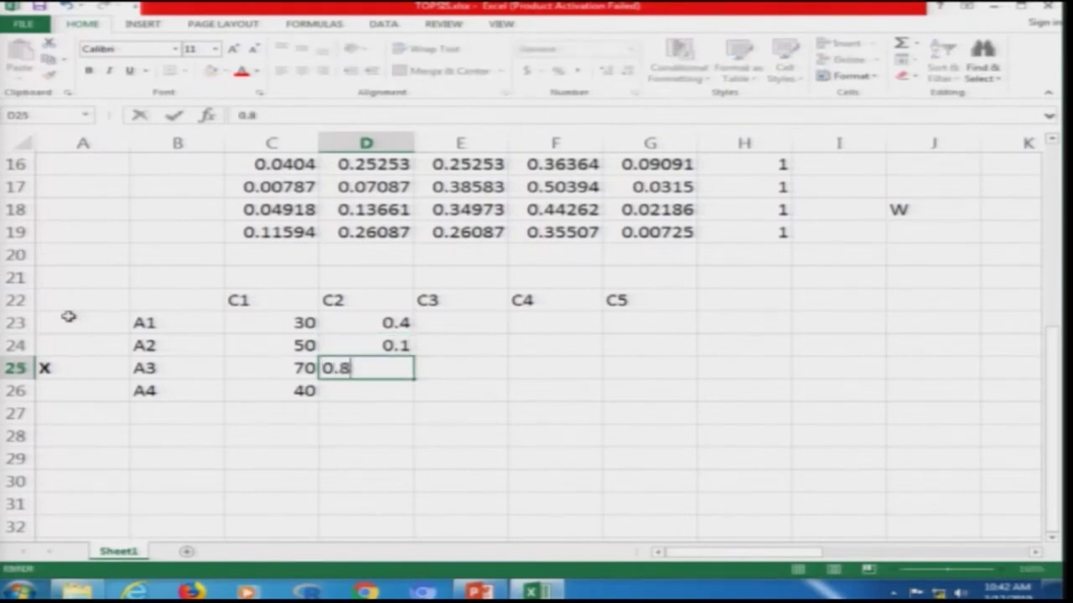
pyautogui.press('Return')
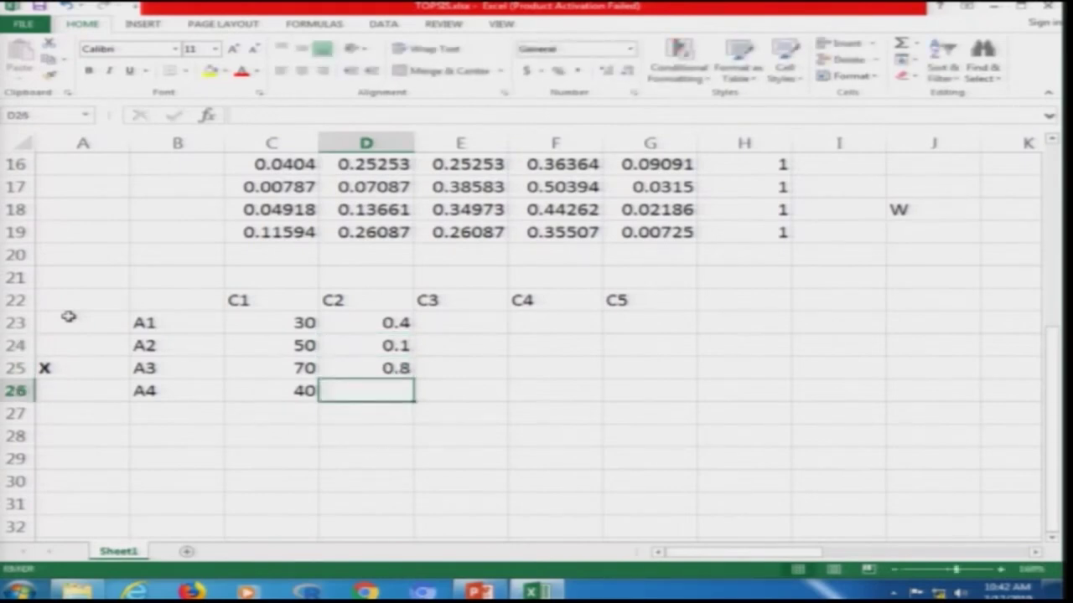
pyautogui.write('0.3')
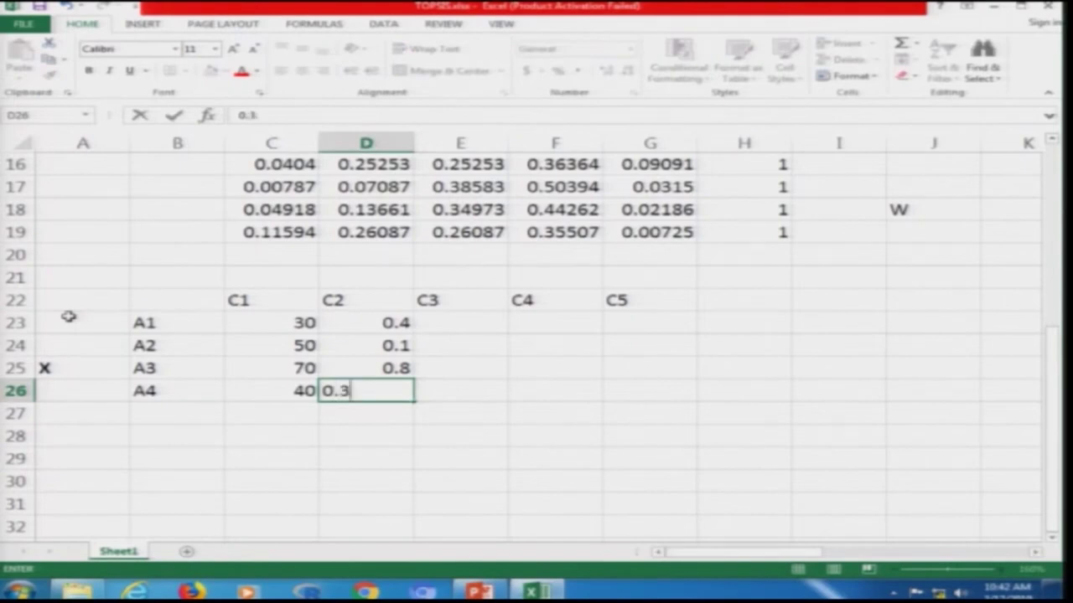
pyautogui.press('Tab')
# Enter 120 for row A1 and 190 for row A2 in the C3 column
pyautogui.press('Up')
pyautogui.press('Up')
pyautogui.press('Up')
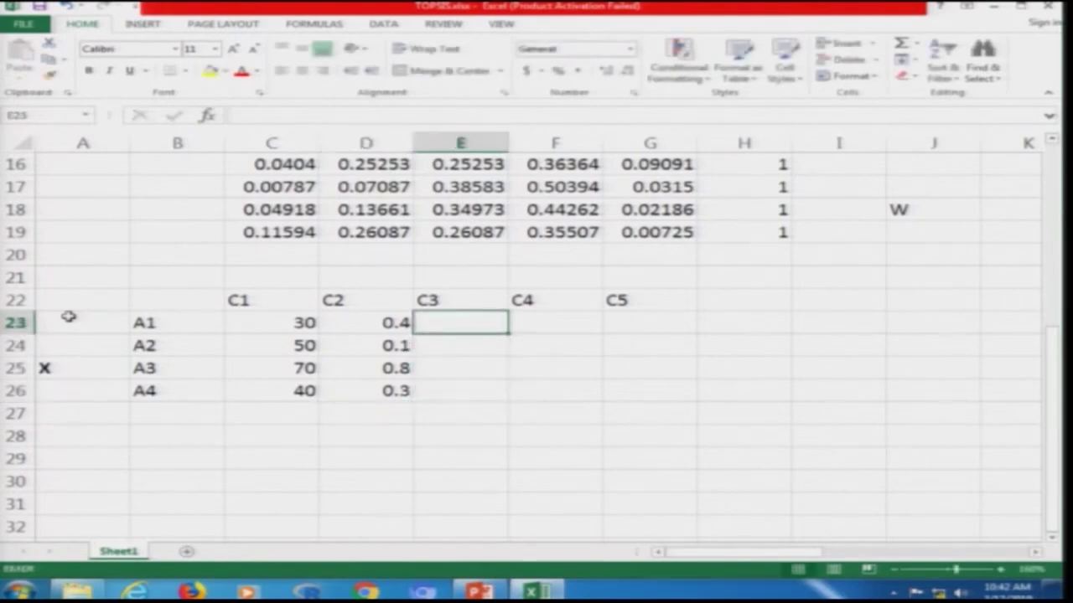
pyautogui.write('120')
pyautogui.press('Return')
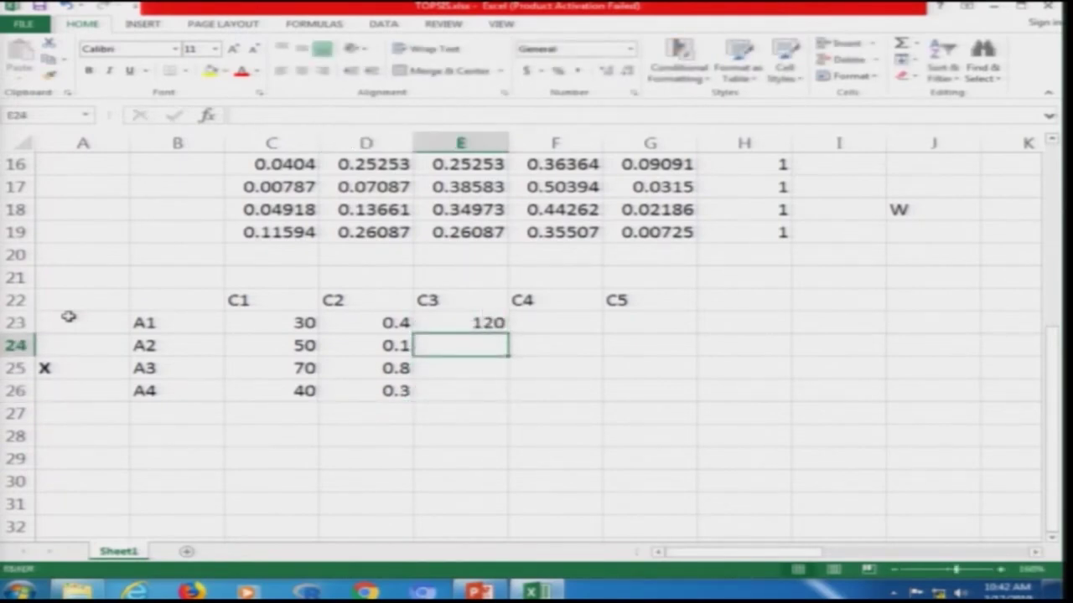
pyautogui.write('190')
pyautogui.press('Return')
# Correct the C3 value of row A2 to 110 and enter 190 for A3 and 160 for A4
pyautogui.press('Up')
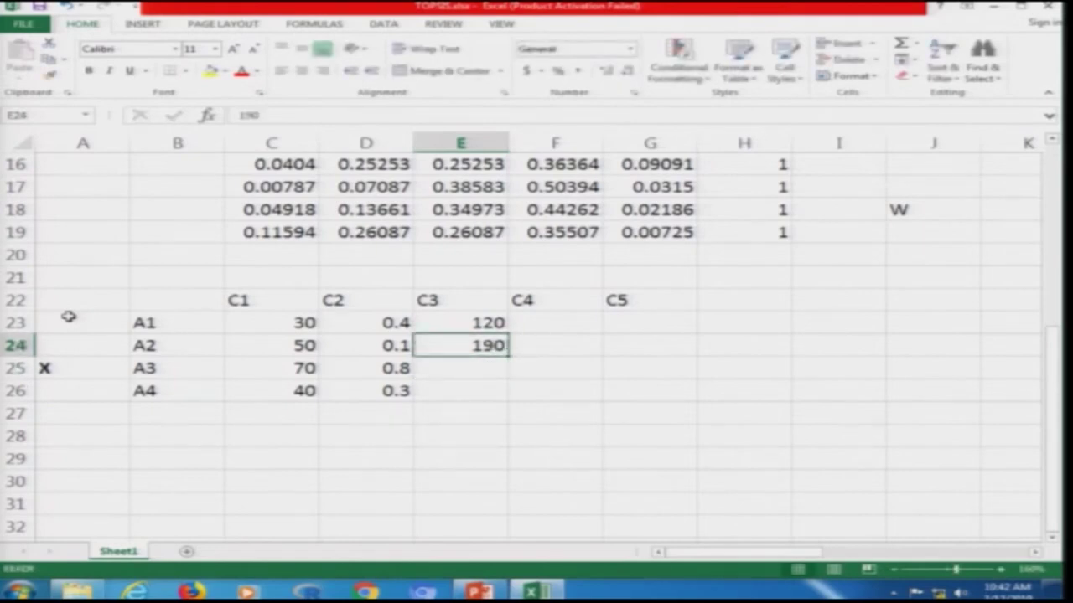
pyautogui.write('110')
pyautogui.press('Return')
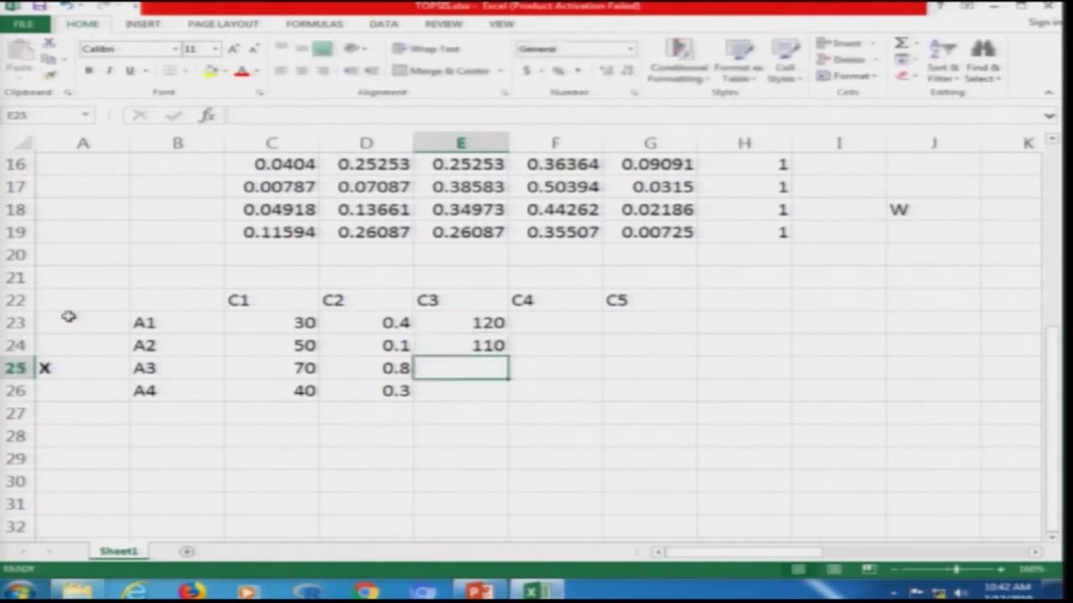
pyautogui.write('190')
pyautogui.press('Return')
pyautogui.write('160')
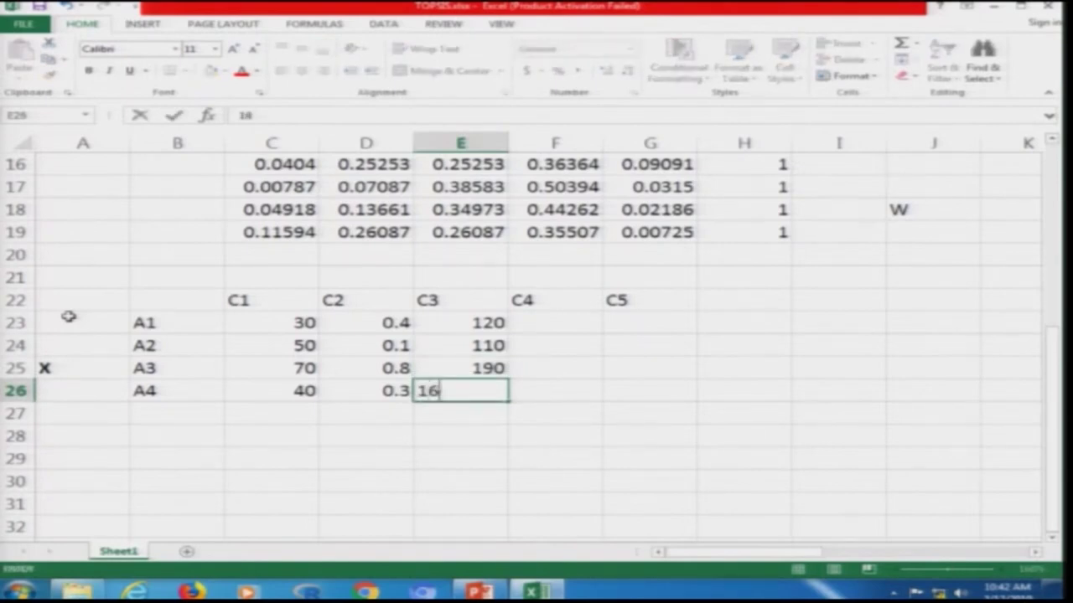
pyautogui.press('Tab')
# Fill the C4 column of matrix X with 4, 9, 2 and 6 for rows A1 to A4
pyautogui.press('Up')
pyautogui.press('Up')
pyautogui.press('Up')
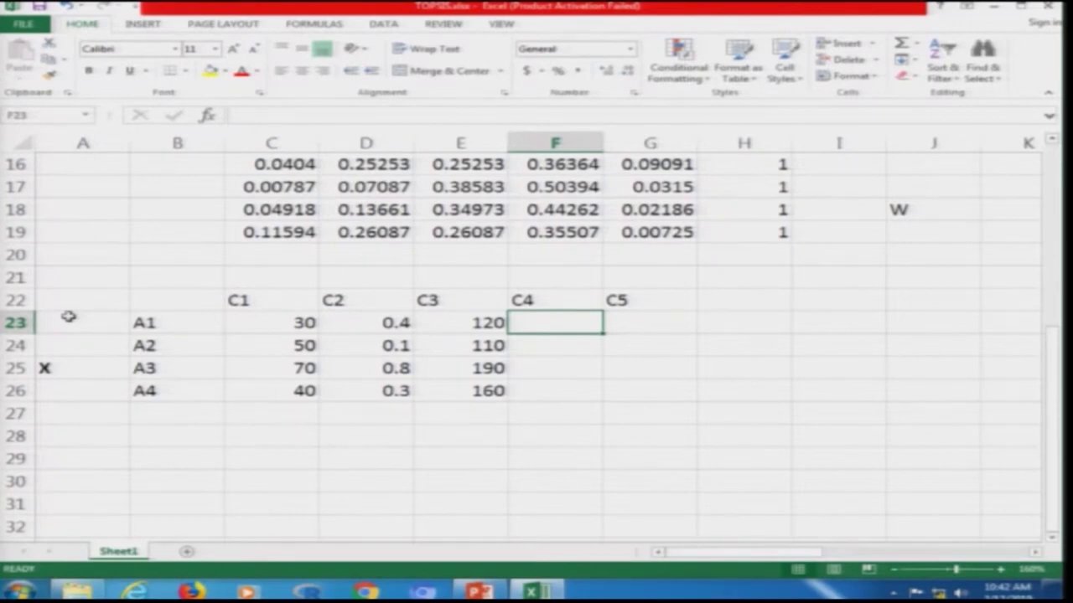
pyautogui.write('4')
pyautogui.press('Return')
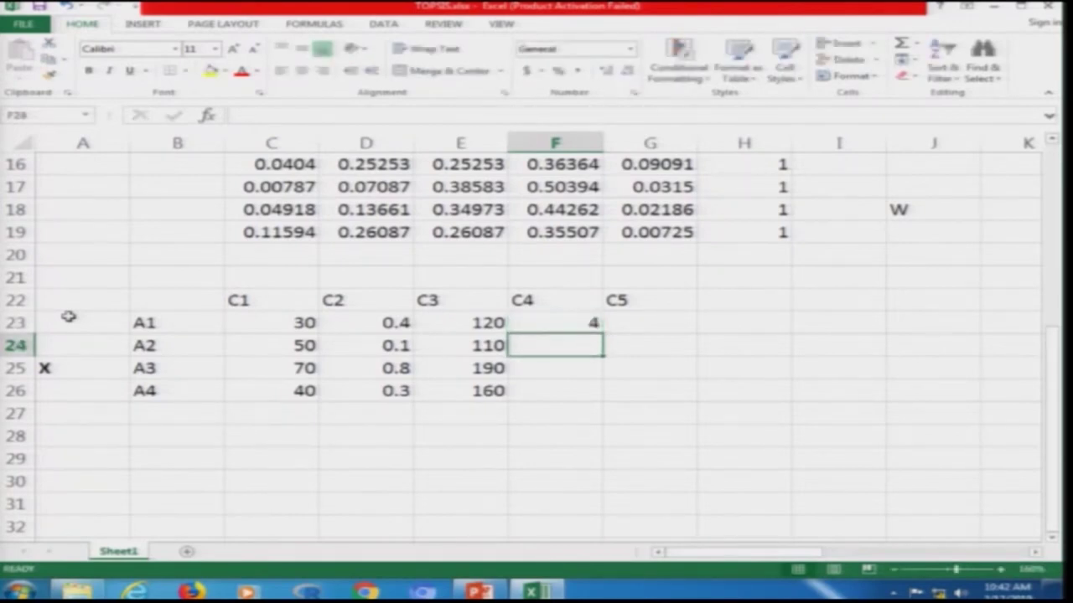
pyautogui.write('9')
pyautogui.press('Return')
pyautogui.write('2')
pyautogui.press('Return')
pyautogui.write('6')
pyautogui.press('Return')
# Fill the C5 column of matrix X with 0.01, 0.08, 0.04 and 0.07 for rows A1 to A4
pyautogui.press('Up')
pyautogui.press('Up')
pyautogui.press('Up')
pyautogui.press('Up')
pyautogui.press('Right')
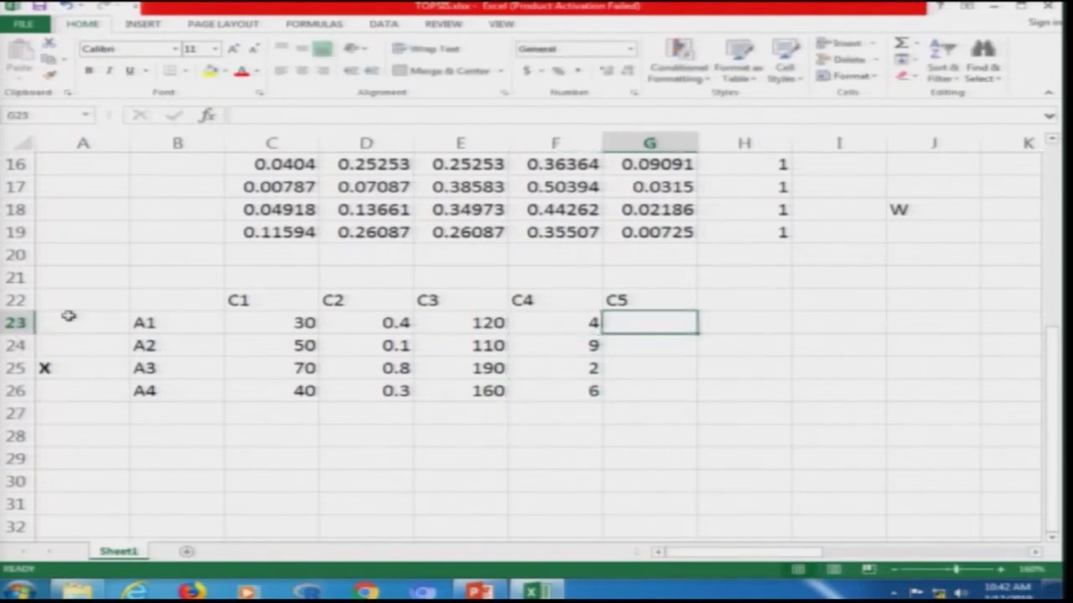
pyautogui.write('0.0')
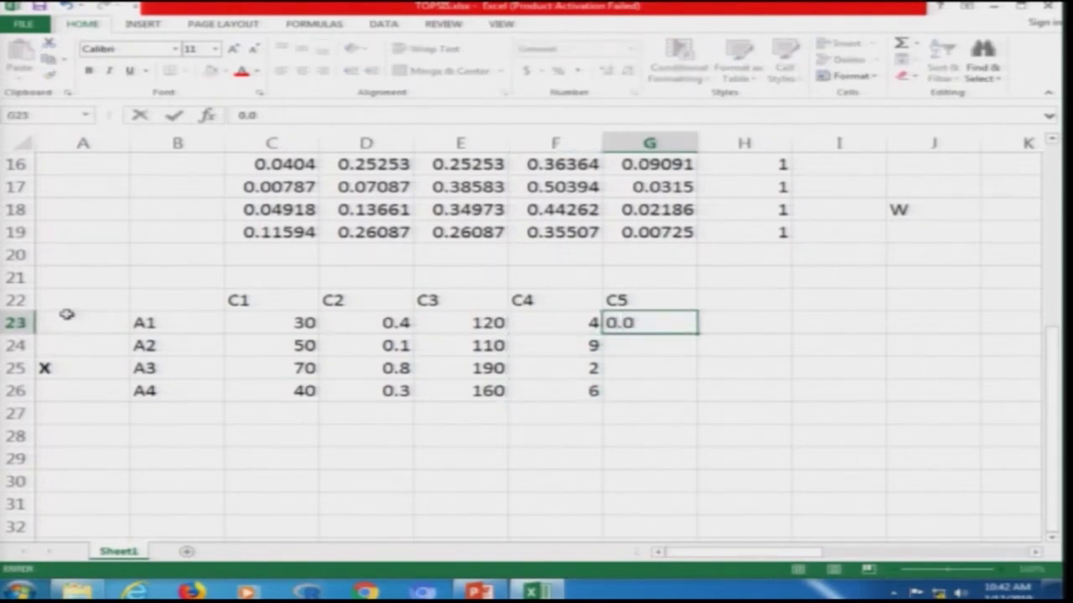
pyautogui.write('1')
pyautogui.press('Return')
pyautogui.write('0.0')
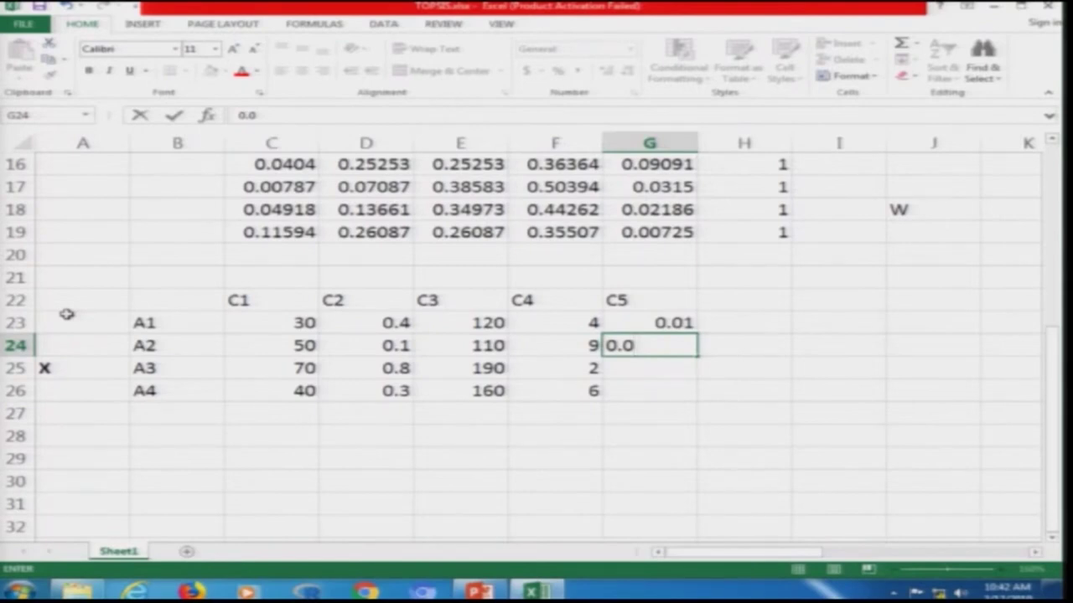
pyautogui.write('8')
pyautogui.press('Return')
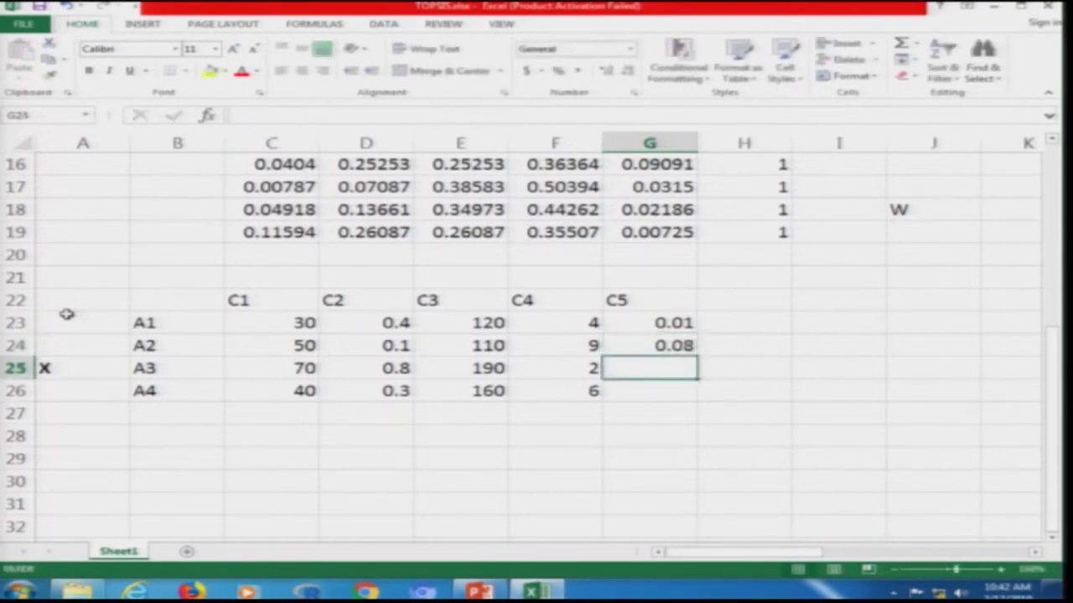
pyautogui.write('0.04')
pyautogui.press('Return')
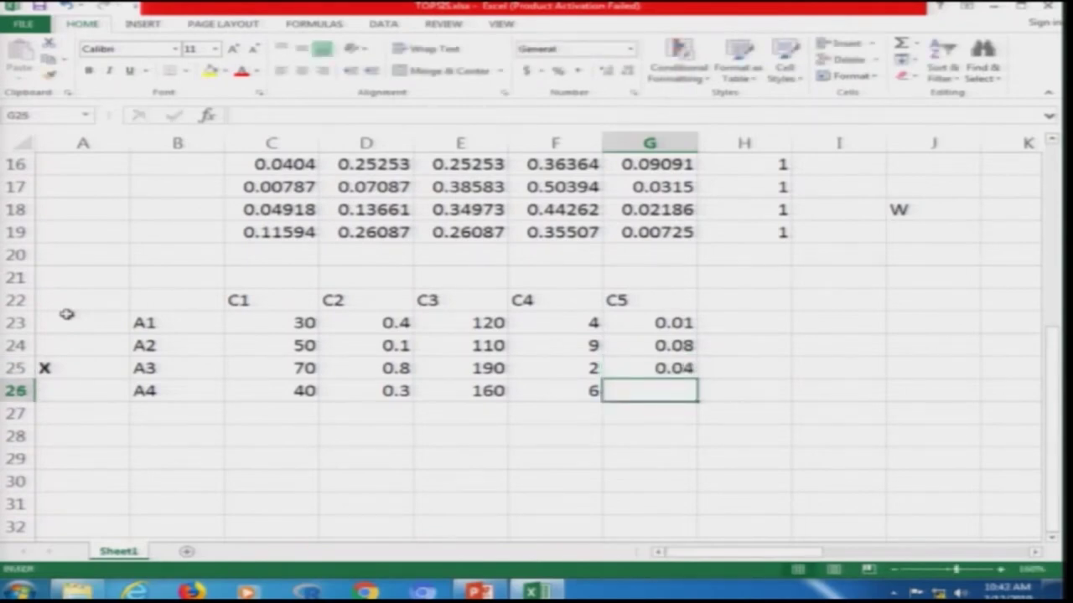
pyautogui.write('0.07')
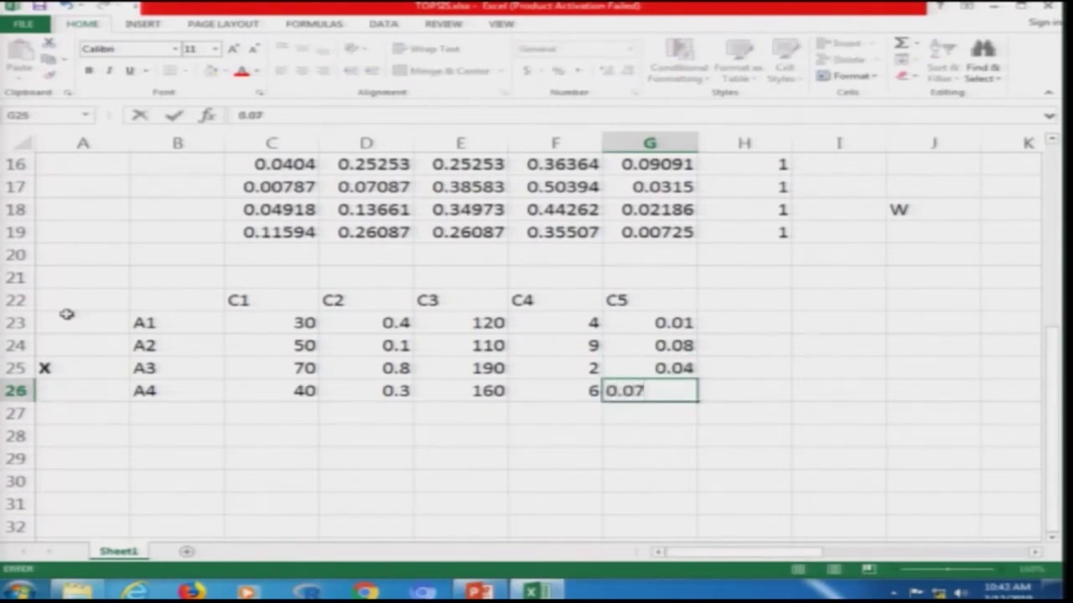
pyautogui.press('Tab')
# Shade the alternative labels A1 to A4 in cells B23:B26 of matrix X yellow
pyautogui.press('Up')
pyautogui.press('Up')
pyautogui.press('Up')
pyautogui.press('Left')
pyautogui.press('Left')
pyautogui.press('Left')
pyautogui.press('Left')
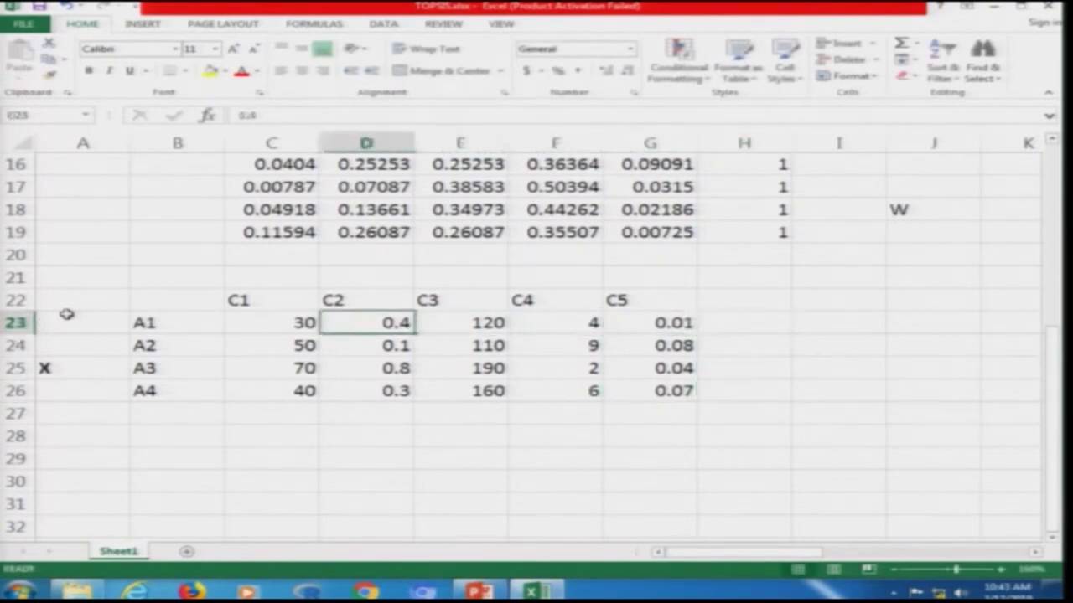
pyautogui.press('Left')
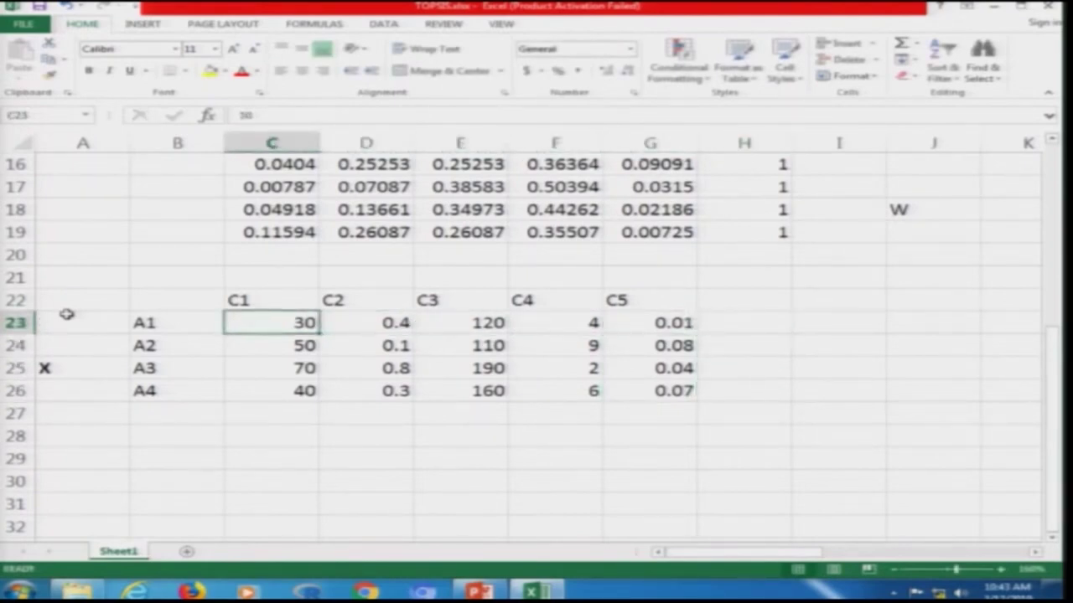
pyautogui.press('Up')
pyautogui.press('Left')
pyautogui.press('Down')
pyautogui.hotkey('shift', 'Down')
pyautogui.hotkey('shift', 'Down')
pyautogui.hotkey('shift', 'Down')
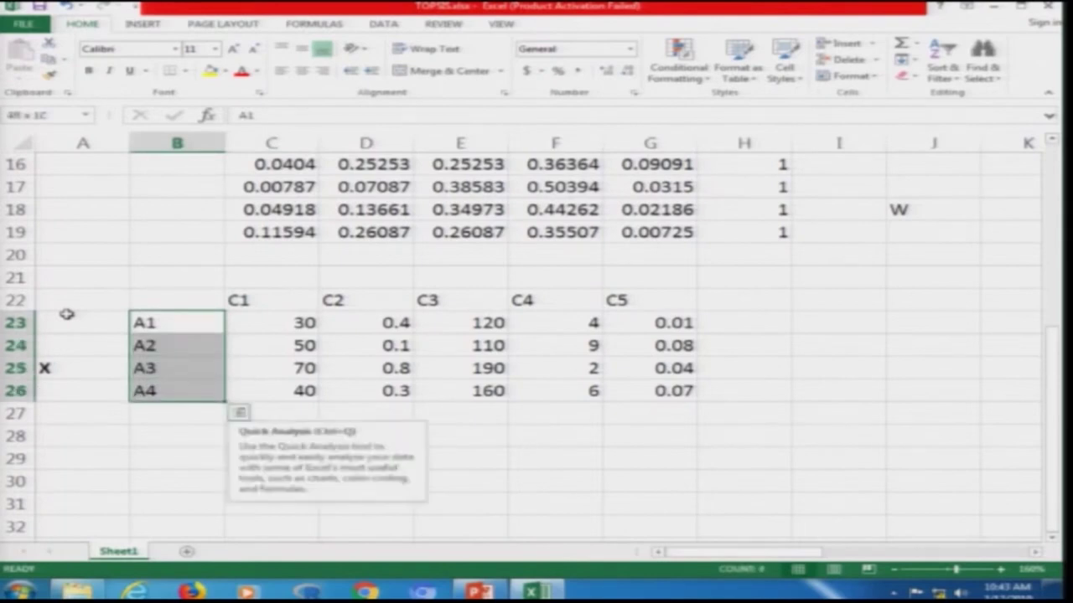
pyautogui.click(210, 72)
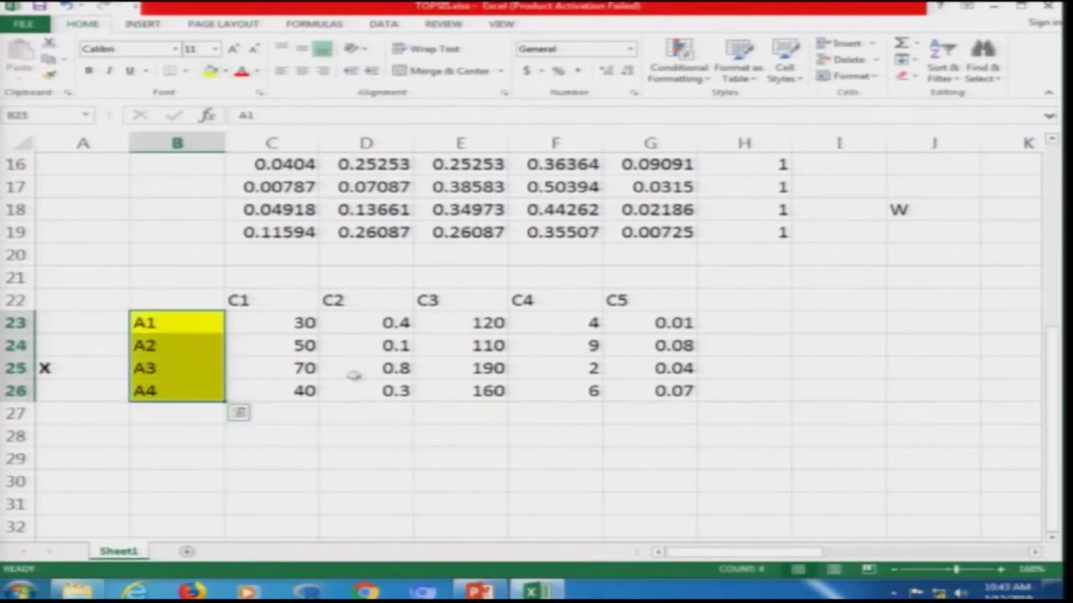
# Shade the criteria headers C1 to C5 in cells C22:G22 with the standard orange fill
pyautogui.click(241, 307)
pyautogui.keyDown('shift'); pyautogui.click(658, 305); pyautogui.keyUp('shift')
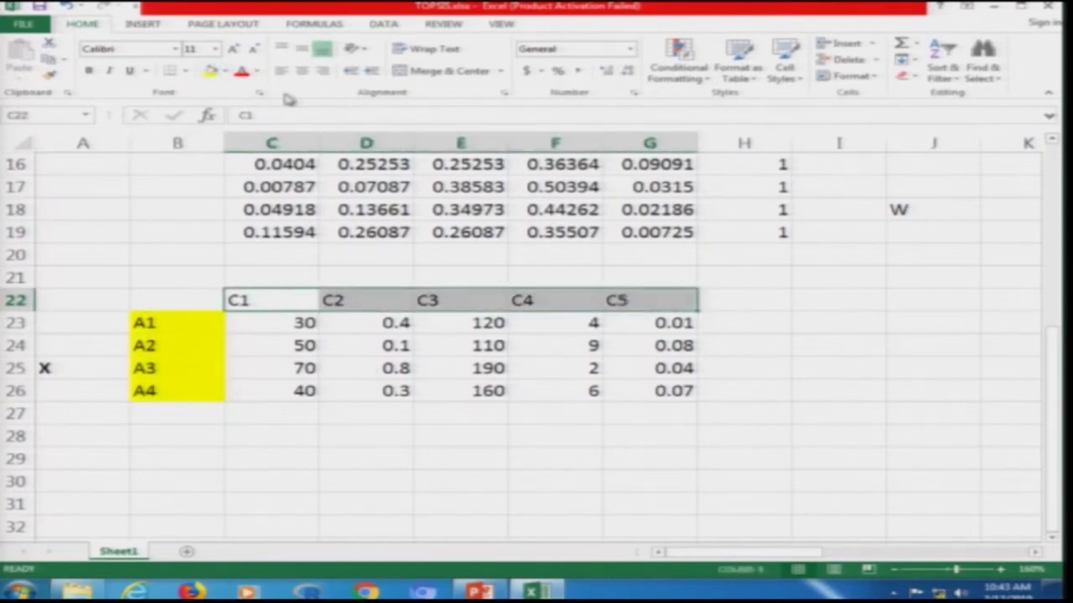
pyautogui.click(224, 72)
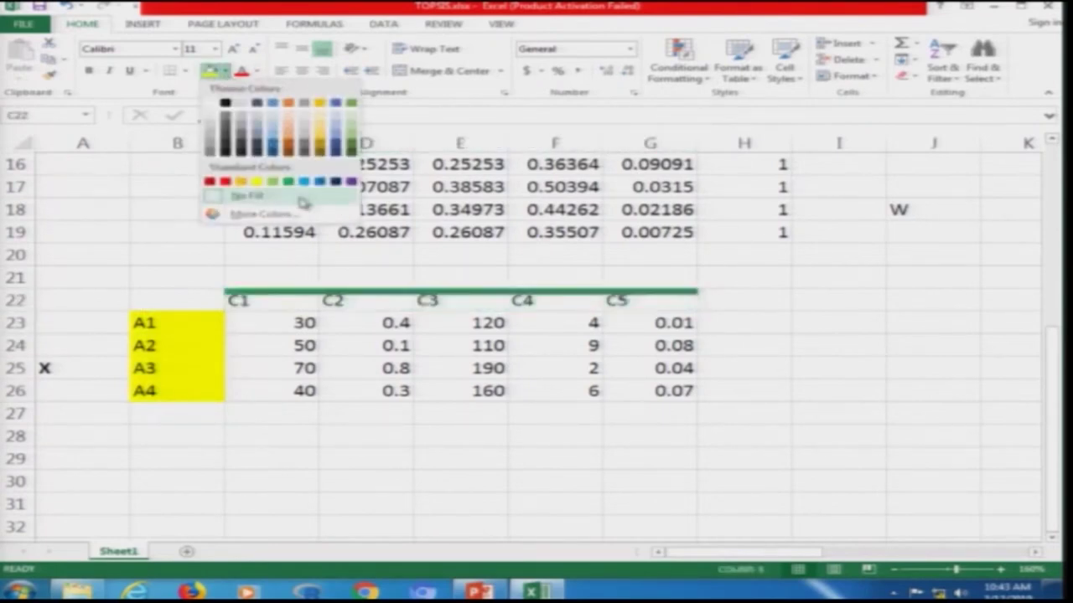
pyautogui.click(241, 183)
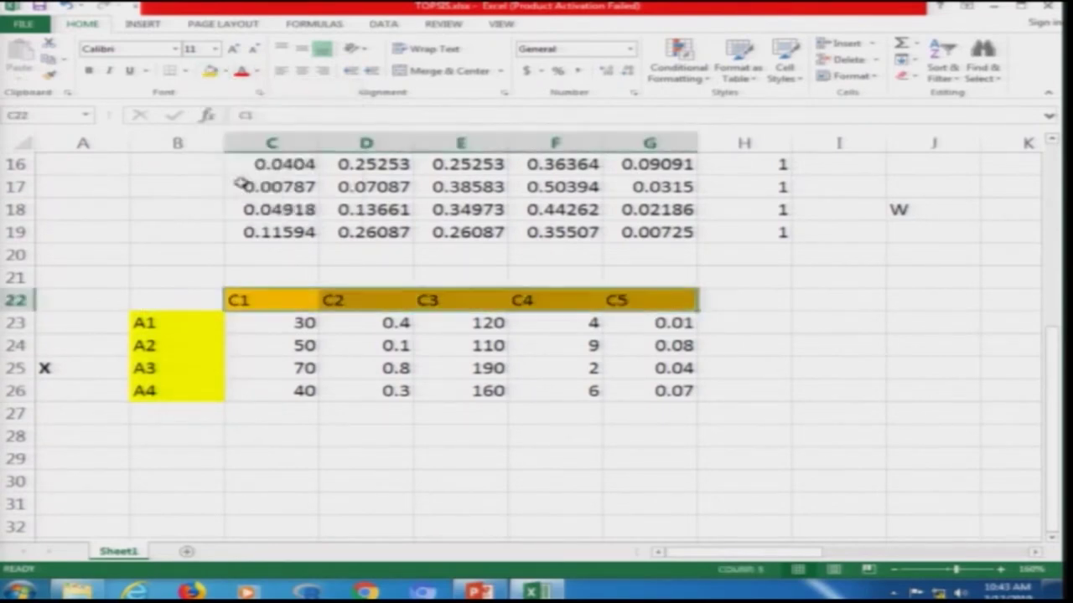
pyautogui.click(266, 318)
pyautogui.press('Right')
pyautogui.press('Right')
pyautogui.press('Right')
pyautogui.press('Right')
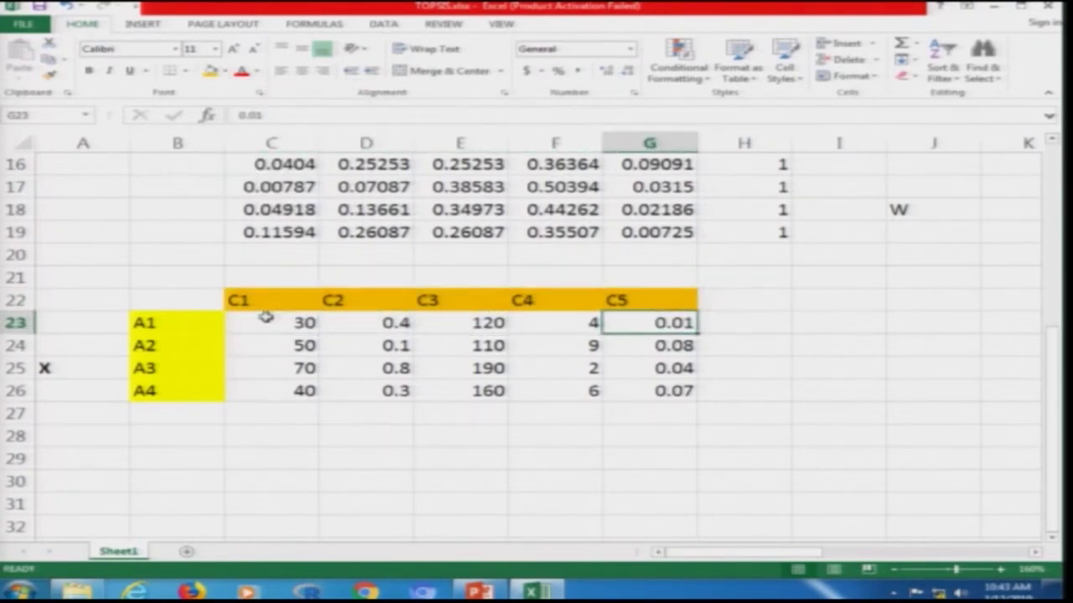
pyautogui.press('Left')
pyautogui.press('Left')
pyautogui.press('Left')
pyautogui.press('Left')
pyautogui.press('Down')
pyautogui.press('Down')
pyautogui.press('Down')
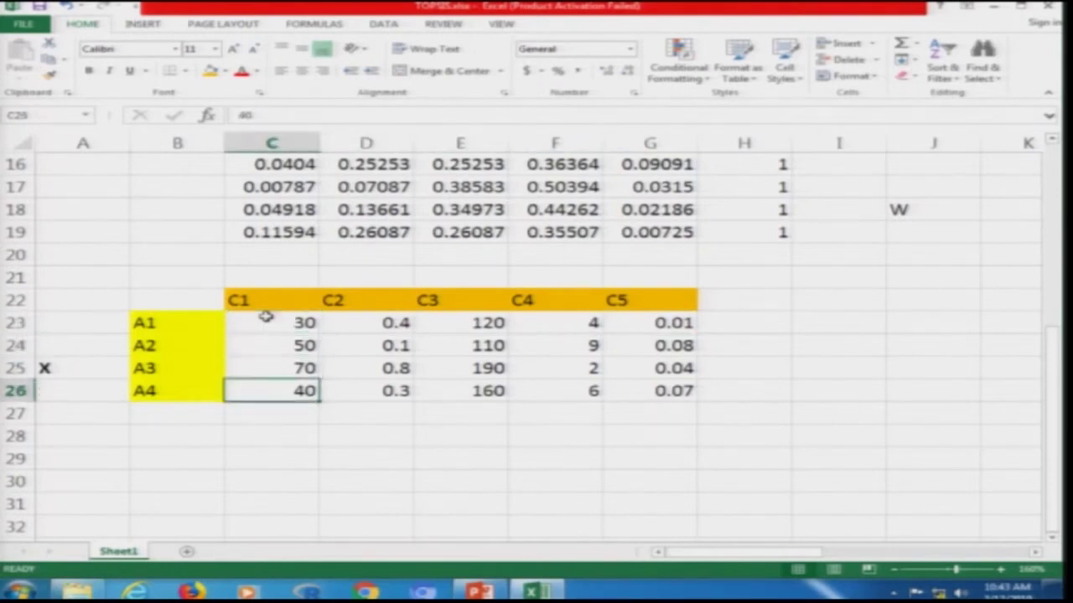
pyautogui.press('Down')
pyautogui.press('Down')
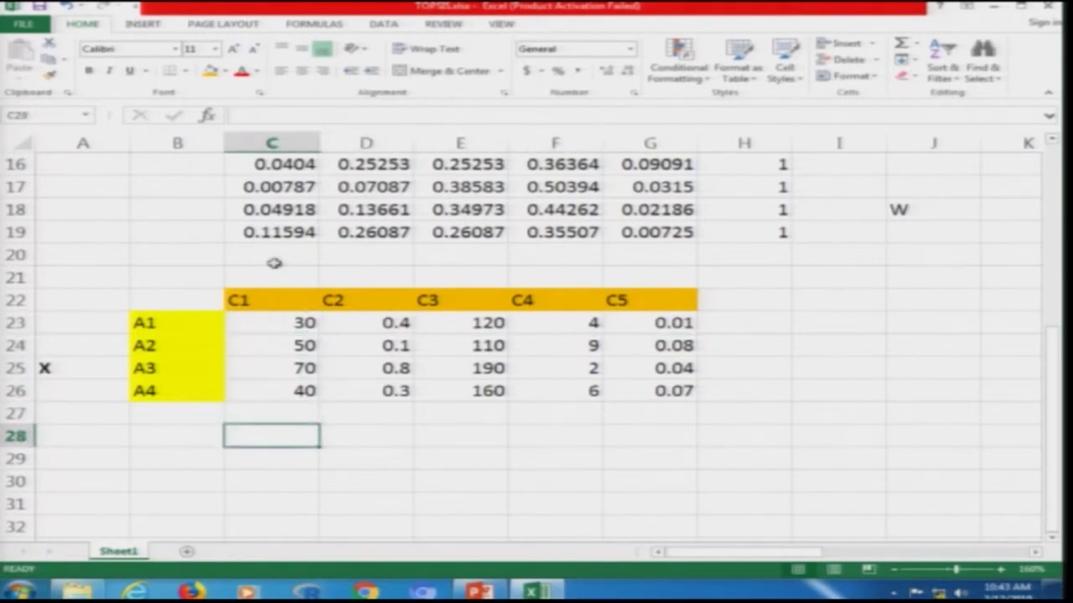
pyautogui.write('=')
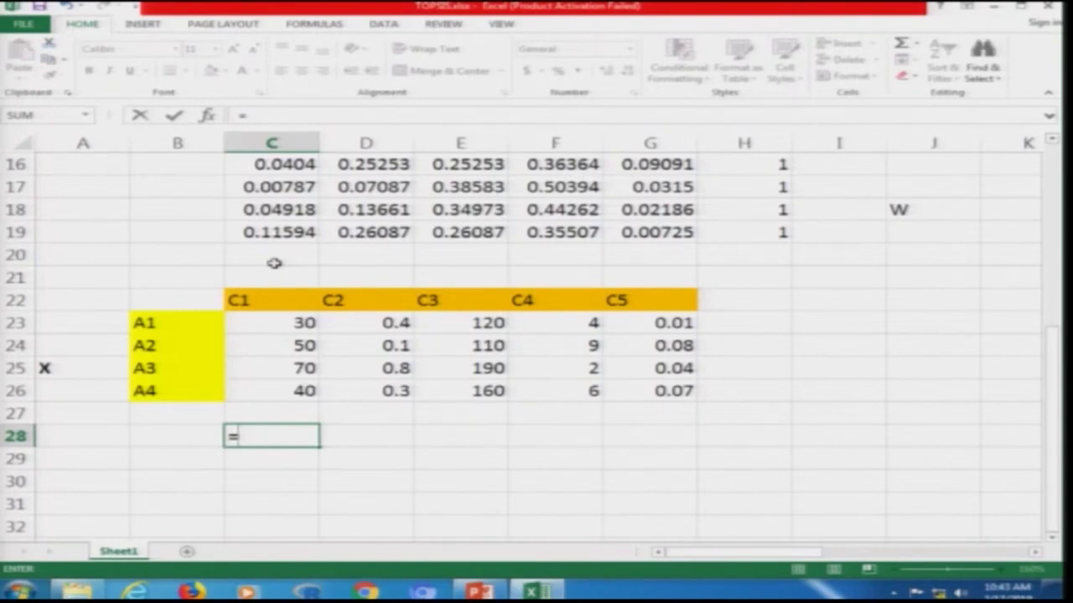
pyautogui.press('Escape')
# Label cell A30 "Normalization # 01" and widen column A to fit the text
pyautogui.press('Left')
pyautogui.press('Left')
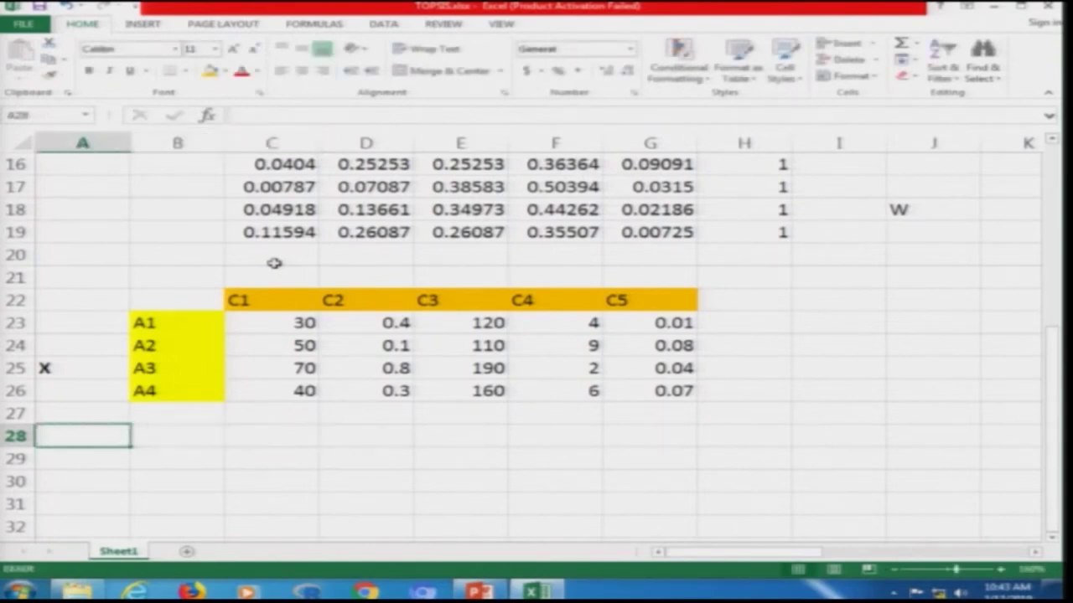
pyautogui.press('Down')
pyautogui.press('Down')
pyautogui.write('N')
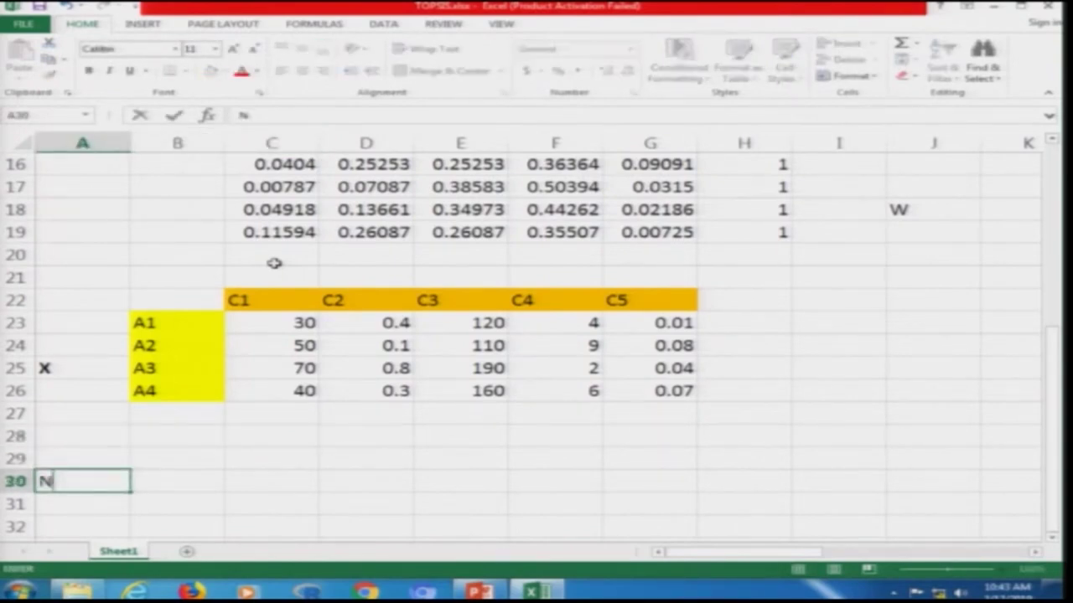
pyautogui.write('ormalization #01')
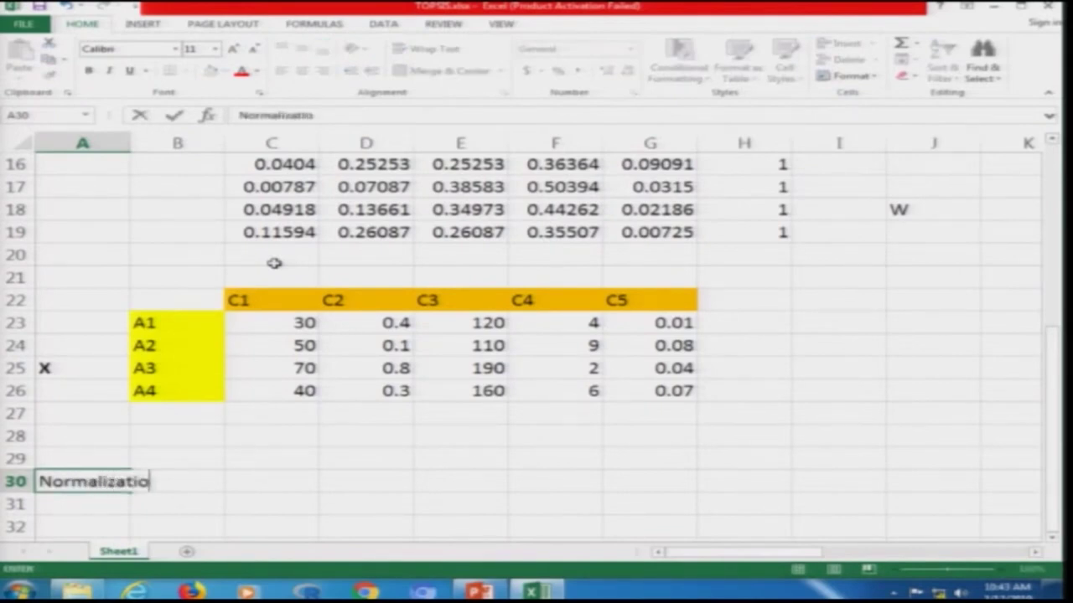
pyautogui.press('Return')
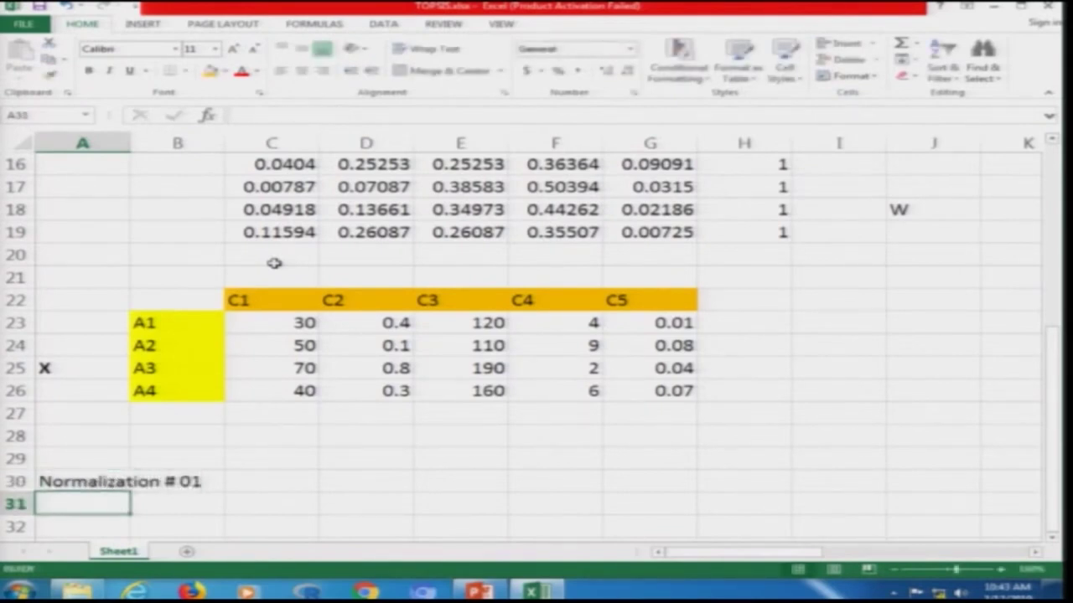
pyautogui.doubleClick(130, 143)
# Copy the alternative labels A1 to A4 from matrix X into cells B29:B32 for the normalization table
pyautogui.click(272, 484)
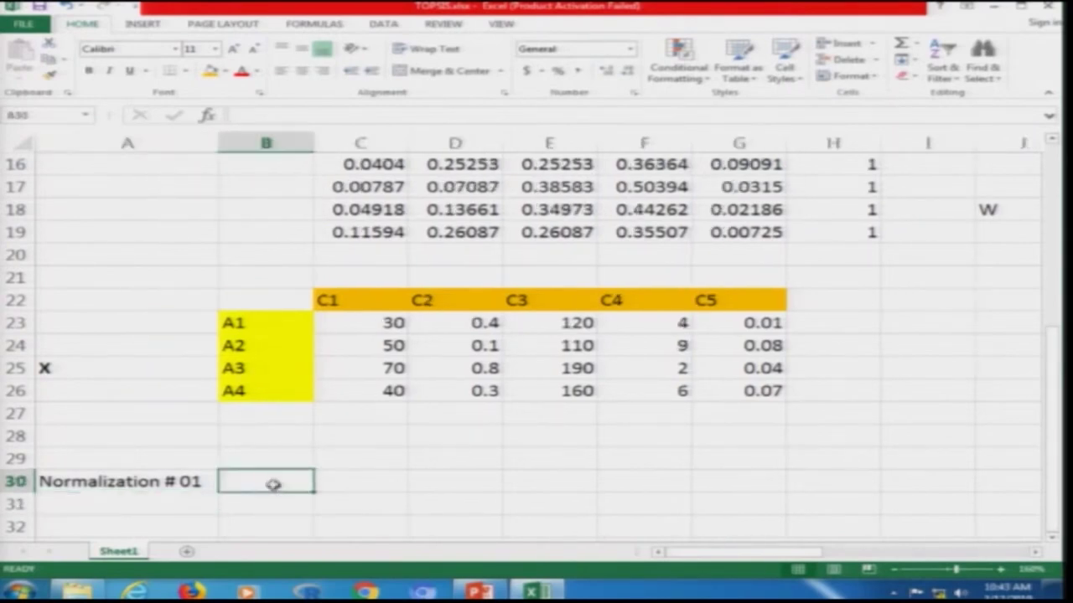
pyautogui.press('Right')
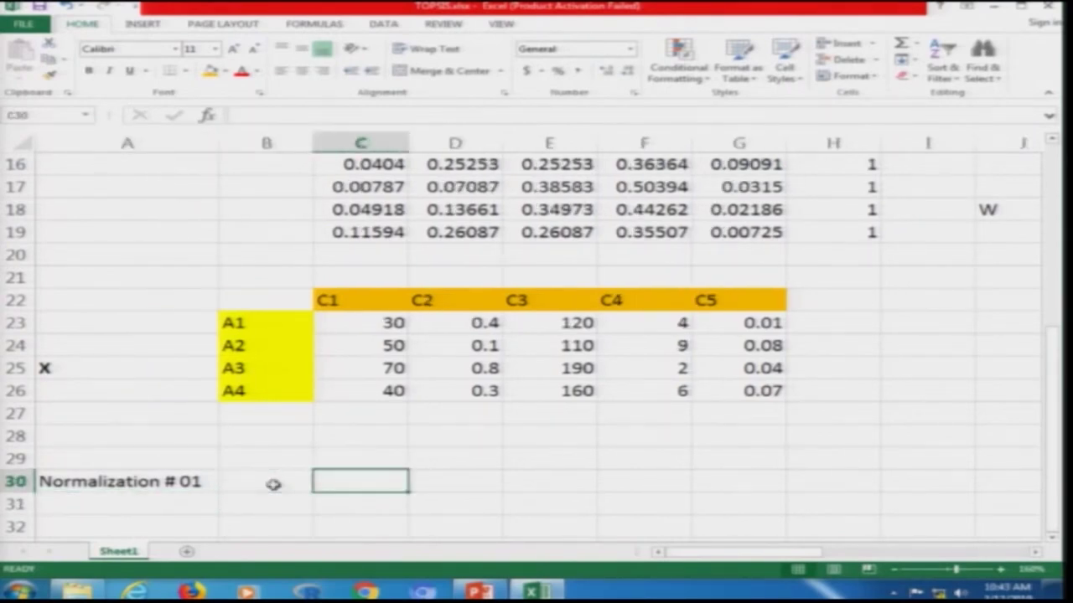
pyautogui.press('Up')
pyautogui.press('Up')
pyautogui.press('Left')
pyautogui.press('Up')
pyautogui.press('Up')
pyautogui.press('Up')
pyautogui.press('Up')
pyautogui.press('Up')
pyautogui.press('Up')
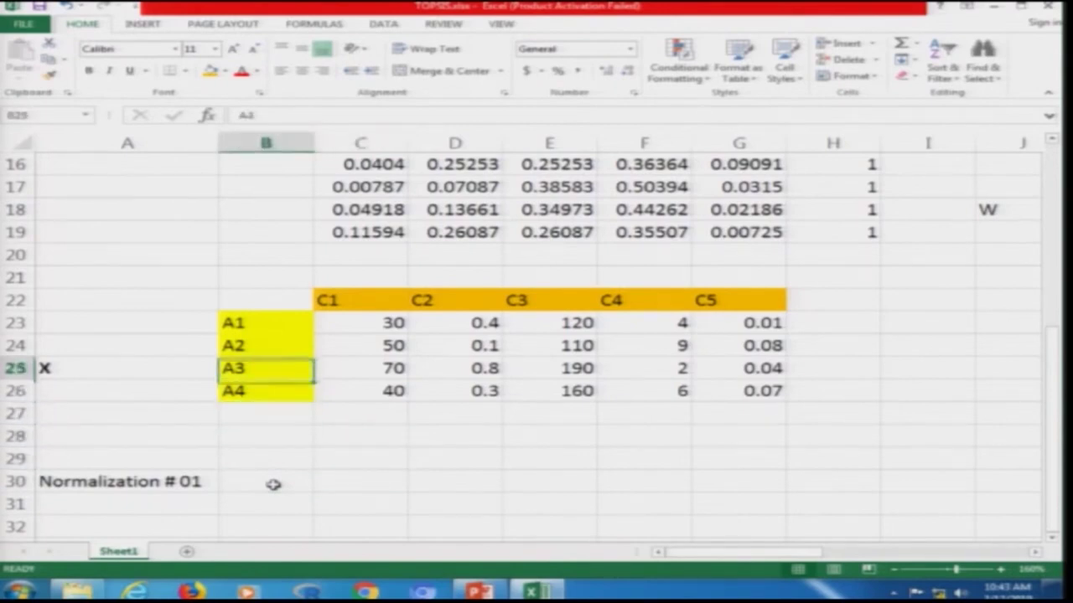
pyautogui.press('Down')
pyautogui.hotkey('shift', 'Down')
pyautogui.hotkey('shift', 'Down')
pyautogui.hotkey('shift', 'Down')
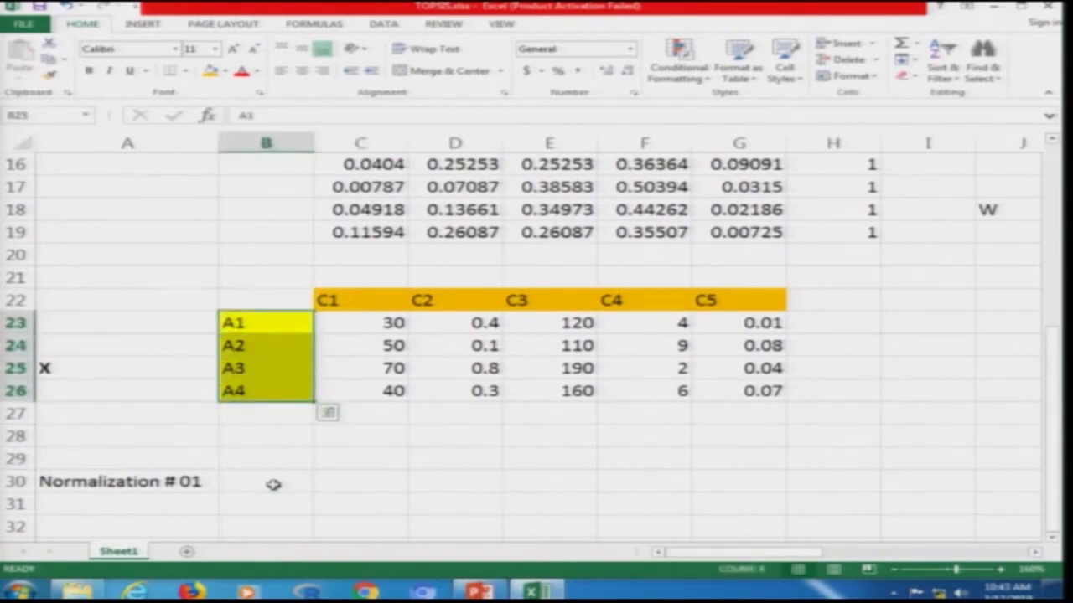
pyautogui.hotkey('ctrl', 'c')
pyautogui.press('Down')
pyautogui.press('Down')
pyautogui.press('Down')
pyautogui.press('Down')
pyautogui.press('Down')
pyautogui.press('Down')
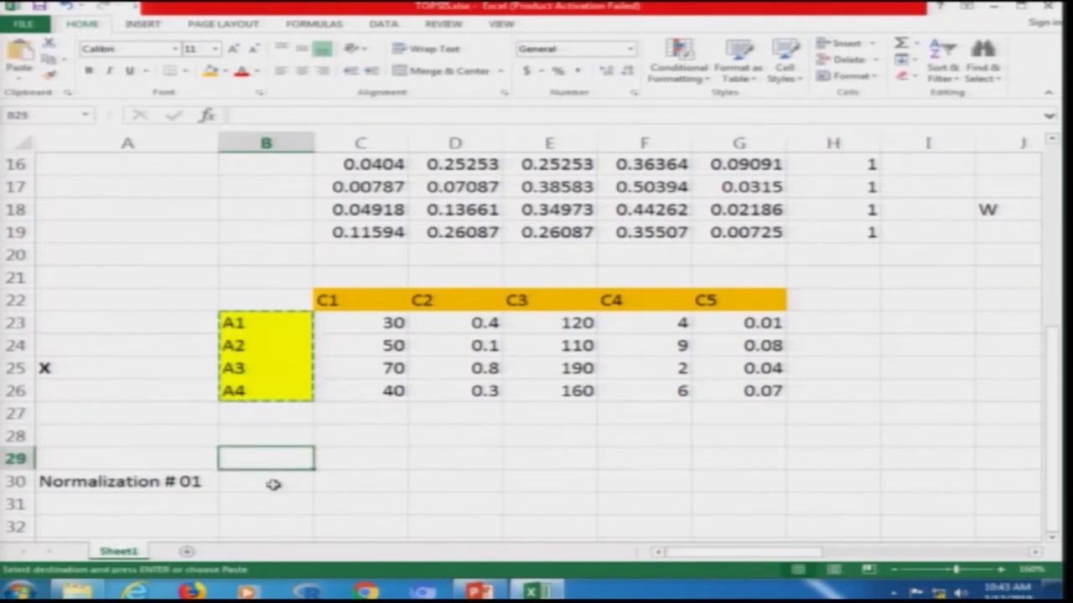
pyautogui.hotkey('ctrl', 'v')
# Copy the criteria header row B22:G22 into row 28, starting at B28, above the normalization table
pyautogui.press('Up')
pyautogui.press('Up')
pyautogui.press('Up')
pyautogui.press('Up')
pyautogui.press('Up')
pyautogui.press('Up')
pyautogui.press('Up')
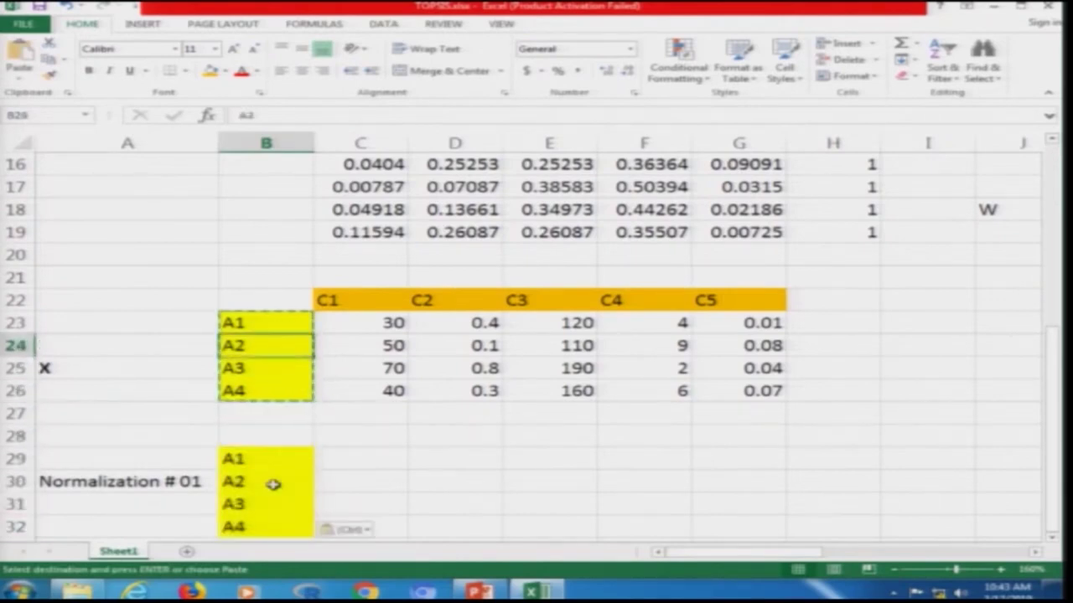
pyautogui.hotkey('shift', 'Right')
pyautogui.hotkey('shift', 'Right')
pyautogui.hotkey('shift', 'Right')
pyautogui.hotkey('shift', 'Right')
pyautogui.hotkey('shift', 'Right')
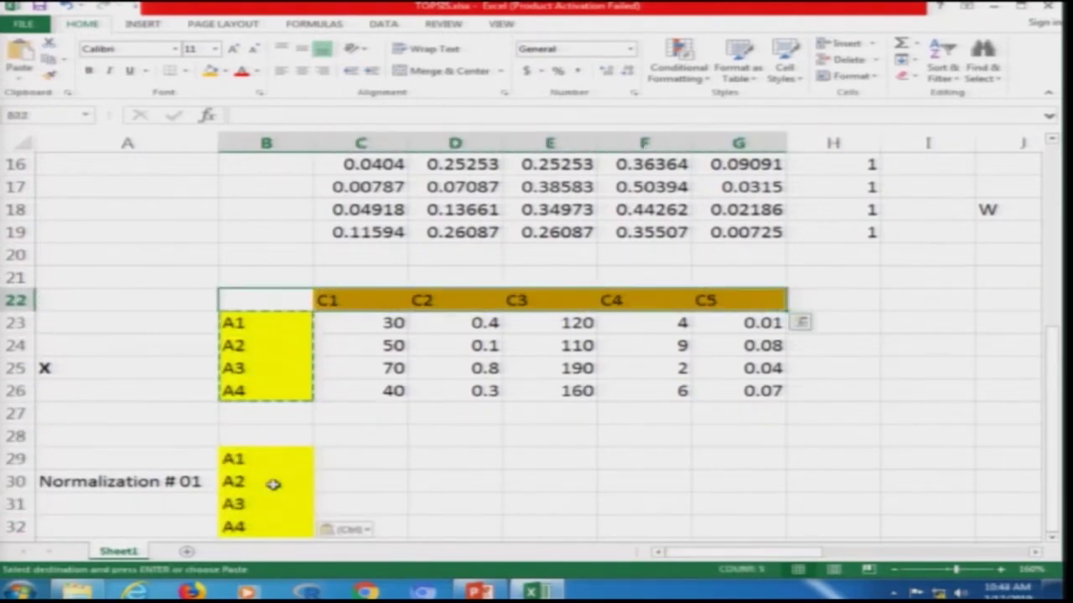
pyautogui.hotkey('ctrl', 'c')
pyautogui.press('Down')
pyautogui.press('Down')
pyautogui.press('Down')
pyautogui.press('Down')
pyautogui.press('Down')
pyautogui.press('Down')
pyautogui.hotkey('ctrl', 'v')
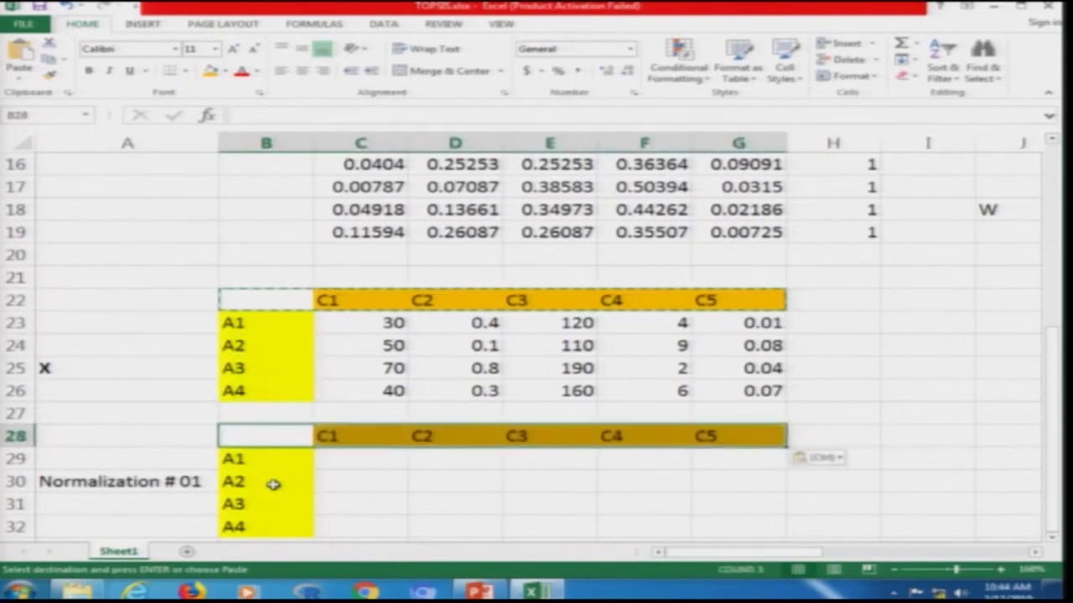
pyautogui.press('Down')
pyautogui.press('Escape')
# Start a formula in C29 for alternative A1 under C1, dividing the cube of its matrix X value: =C23^3/
pyautogui.press('Right')
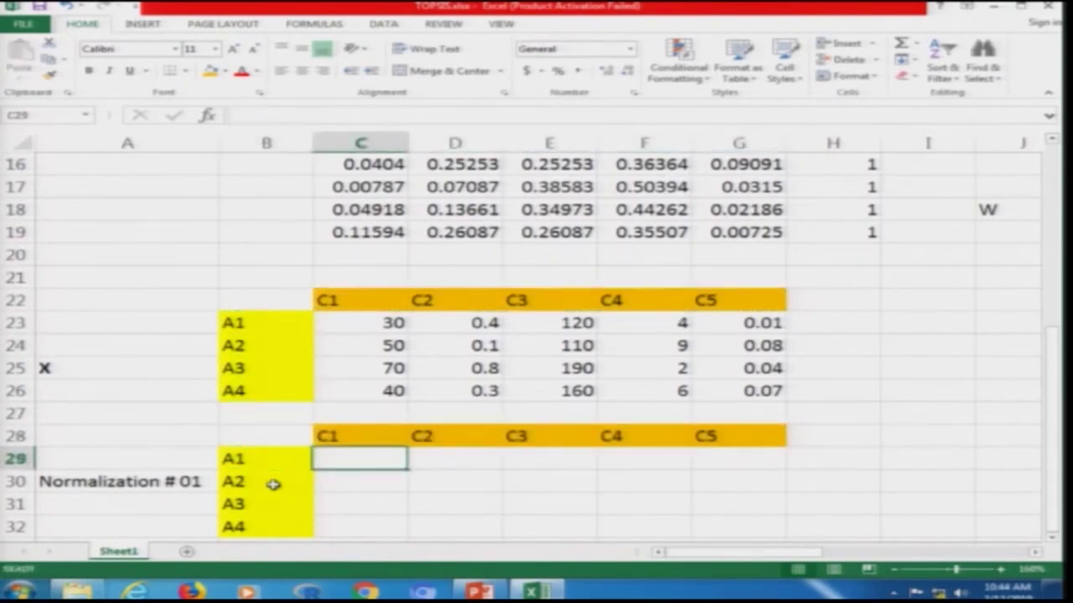
pyautogui.press('Down')
pyautogui.press('Down')
pyautogui.press('Down')
pyautogui.press('Down')
pyautogui.press('Down')
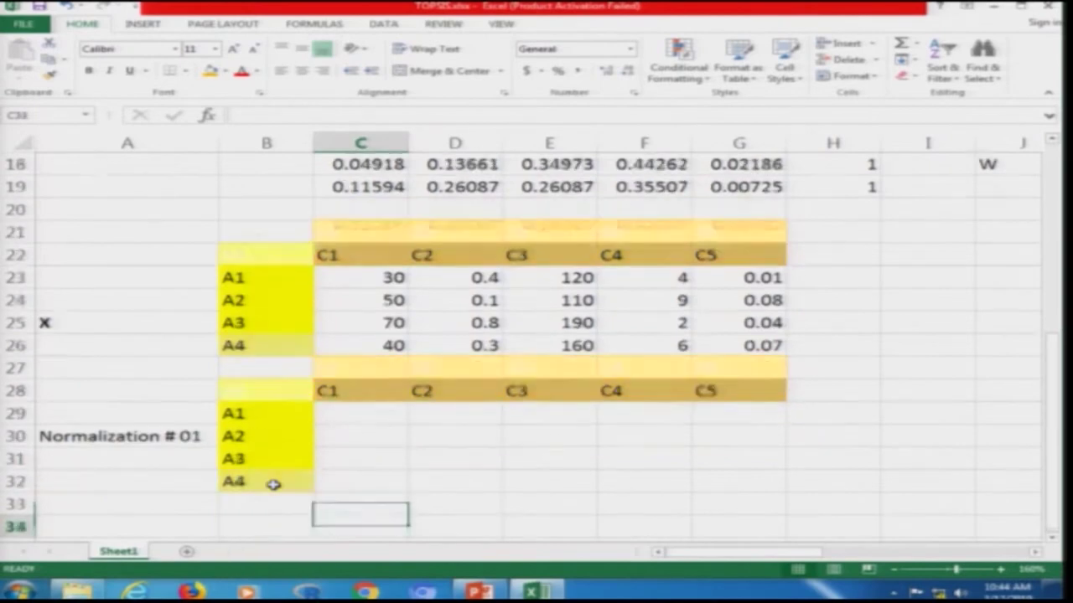
pyautogui.press('Up')
pyautogui.press('Up')
pyautogui.press('Up')
pyautogui.press('Up')
pyautogui.press('Up')
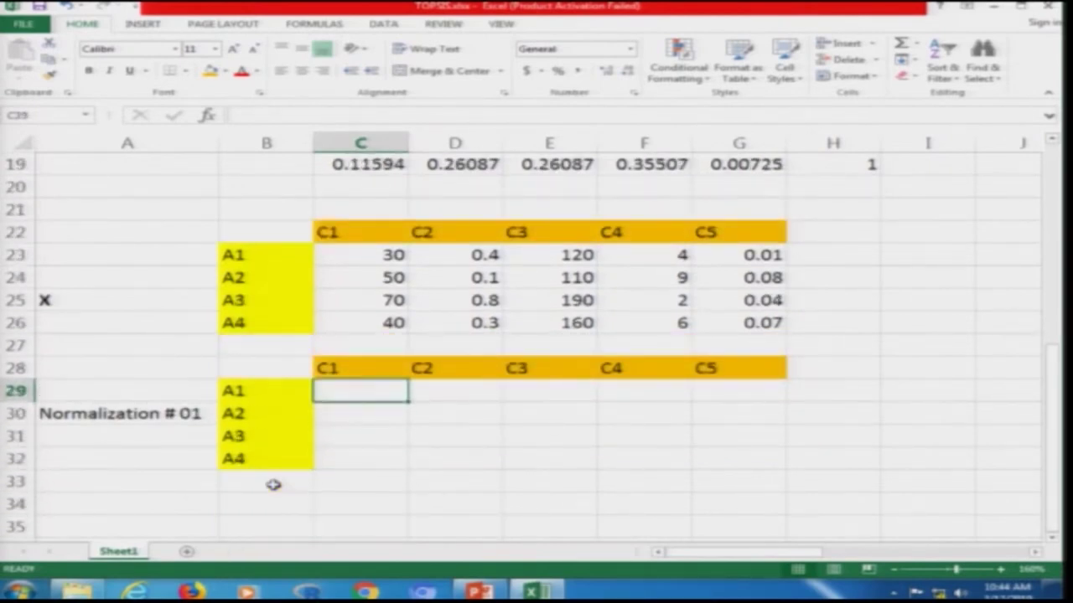
pyautogui.write('=')
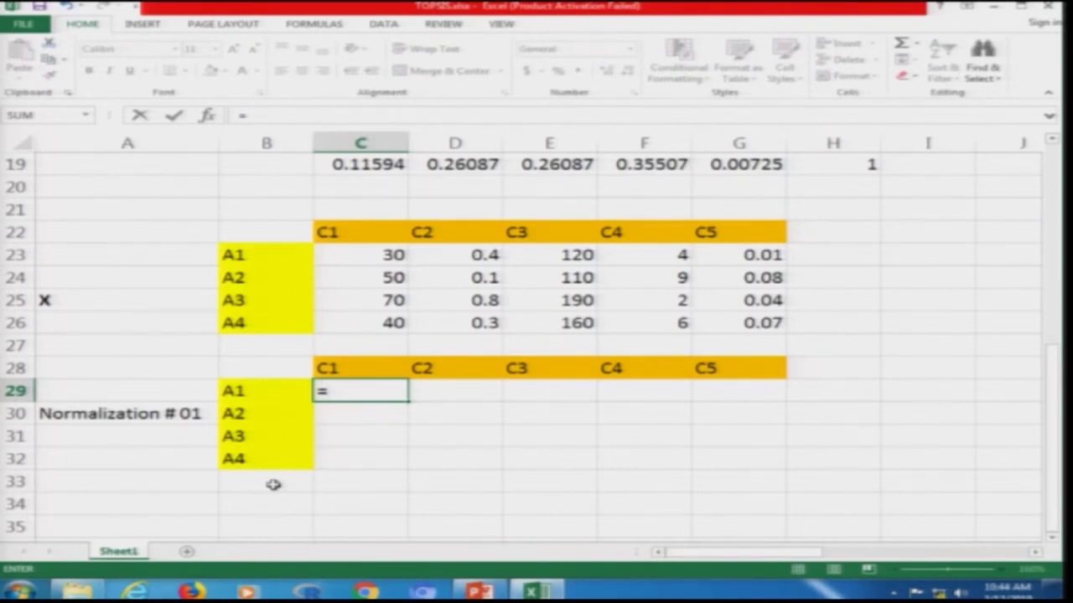
pyautogui.press('Up')
pyautogui.press('Up')
pyautogui.press('Up')
pyautogui.press('Up')
pyautogui.press('Up')
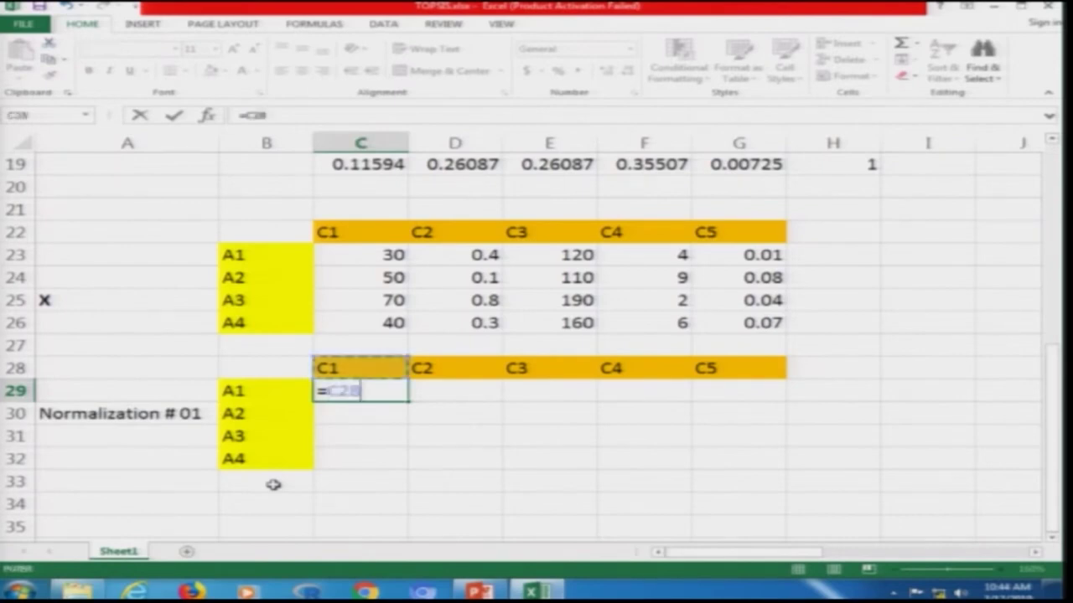
pyautogui.press('Up')
pyautogui.write('^3')
pyautogui.write('/')
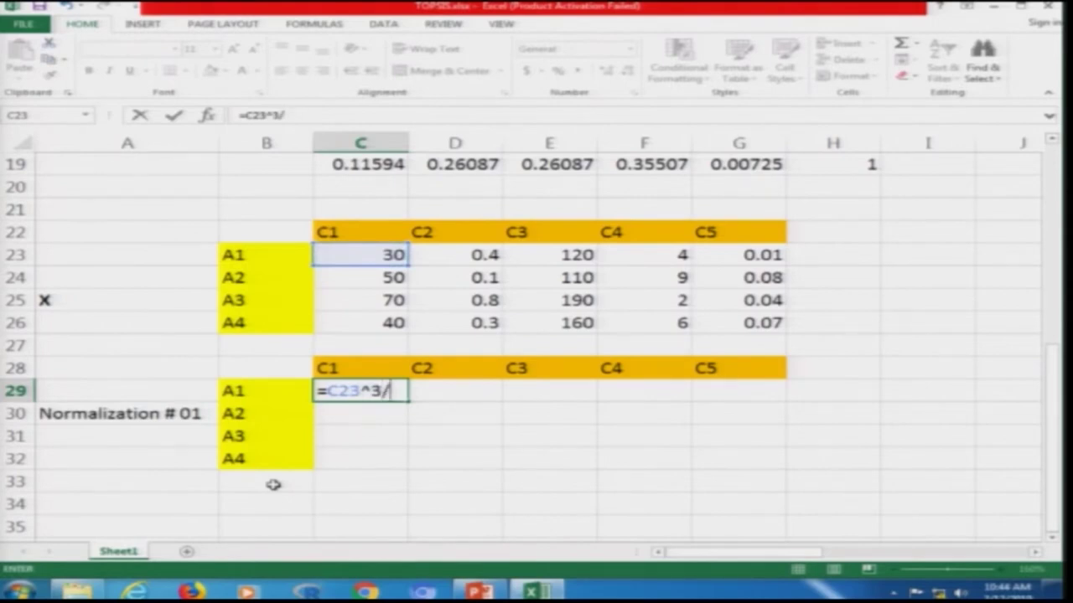
# Add a SUM denominator to the C29 formula, beginning with the cubed A1 row values C23^3+D23^3+E23^3
pyautogui.write('sum(')
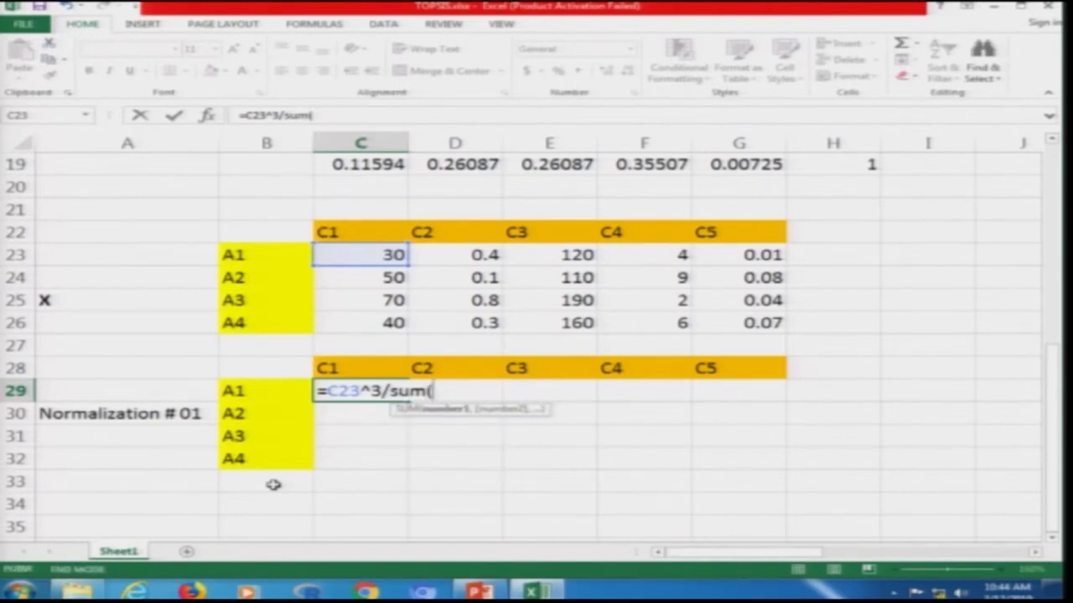
pyautogui.press('Up')
pyautogui.press('Up')
pyautogui.press('Up')
pyautogui.press('Up')
pyautogui.press('Up')
pyautogui.press('Up')
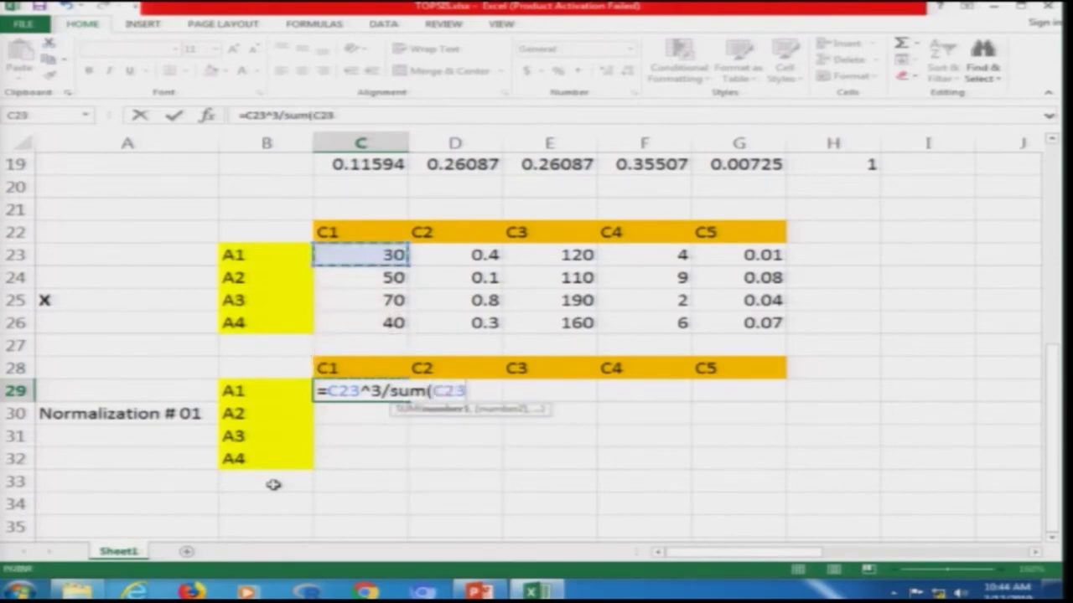
pyautogui.write('^3+')
pyautogui.press('Up')
pyautogui.press('Up')
pyautogui.press('Up')
pyautogui.press('Up')
pyautogui.press('Up')
pyautogui.press('Up')
pyautogui.press('Right')
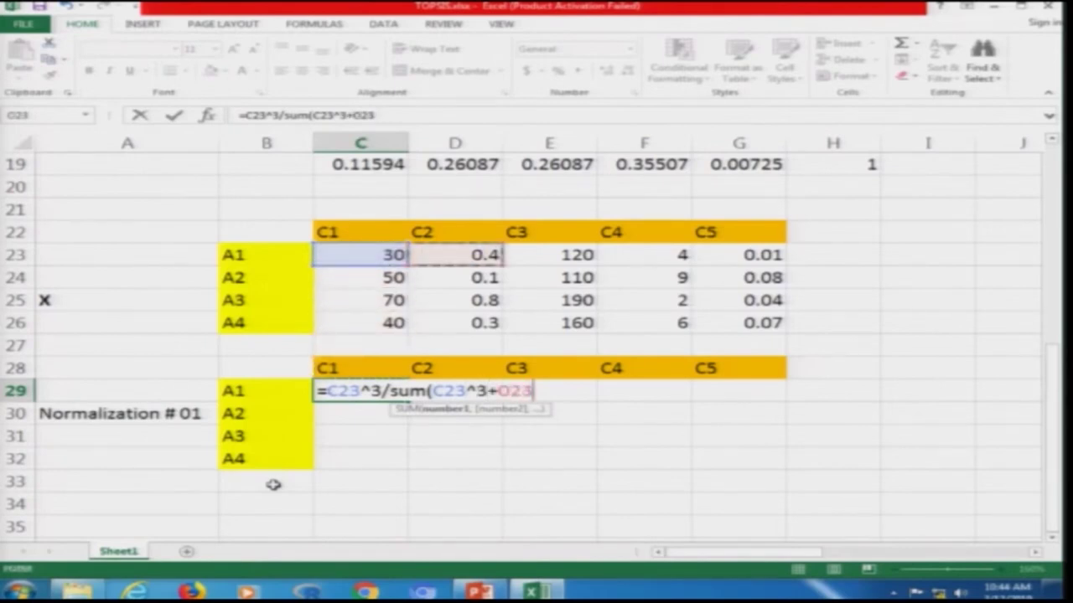
pyautogui.write('^3+')
pyautogui.press('Up')
pyautogui.press('Up')
pyautogui.press('Up')
pyautogui.press('Up')
pyautogui.press('Up')
pyautogui.press('Up')
pyautogui.press('Right')
pyautogui.press('Right')
pyautogui.write('^3')
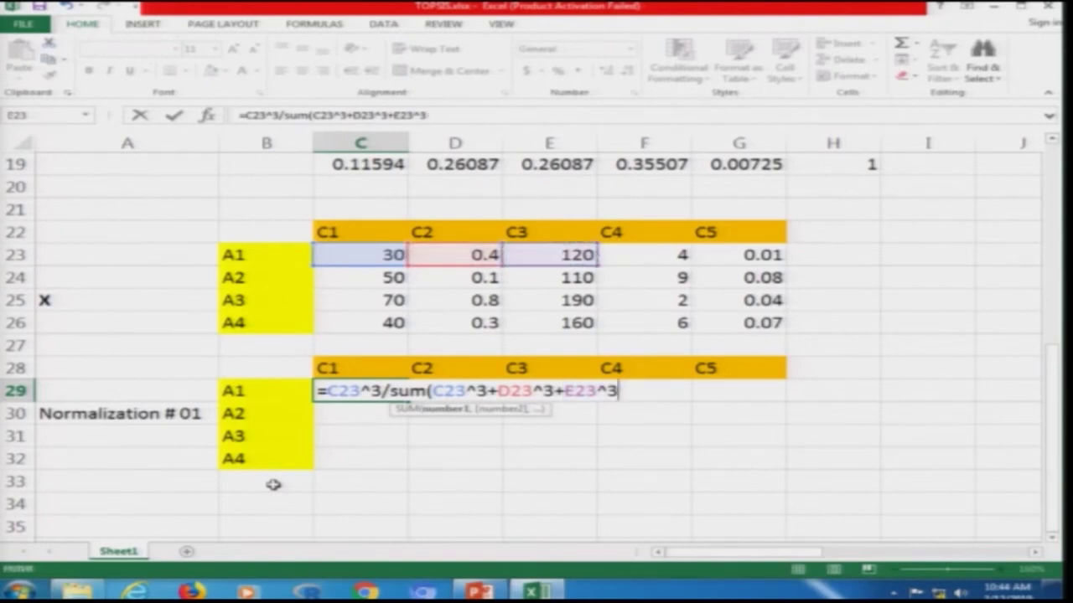
# Complete the C29 denominator with +F23^3+G23^3, close the SUM and enter the formula
pyautogui.write('+')
pyautogui.press('Up')
pyautogui.press('Up')
pyautogui.press('Up')
pyautogui.press('Up')
pyautogui.press('Up')
pyautogui.press('Up')
pyautogui.press('Right')
pyautogui.press('Right')
pyautogui.press('Right')
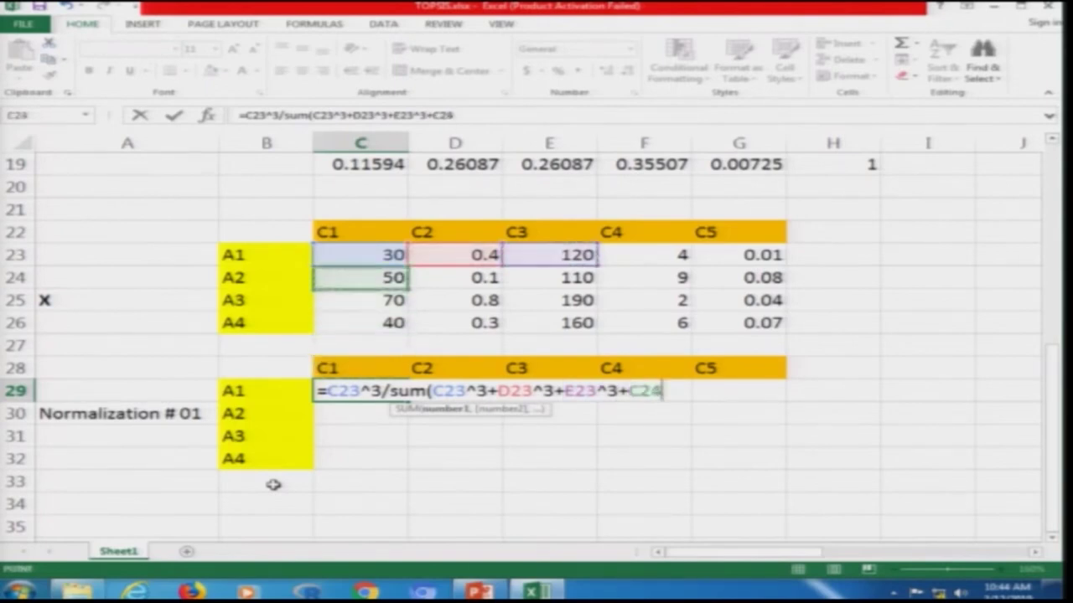
pyautogui.write('^3+')
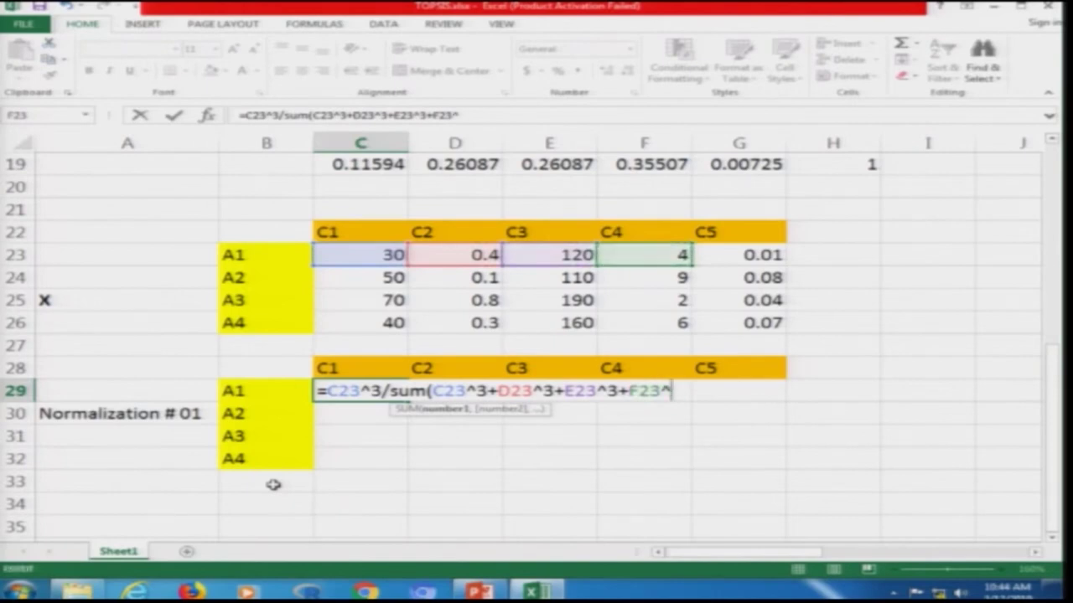
pyautogui.press('Up')
pyautogui.press('Up')
pyautogui.press('Up')
pyautogui.press('Up')
pyautogui.press('Up')
pyautogui.press('Up')
pyautogui.press('Right')
pyautogui.press('Right')
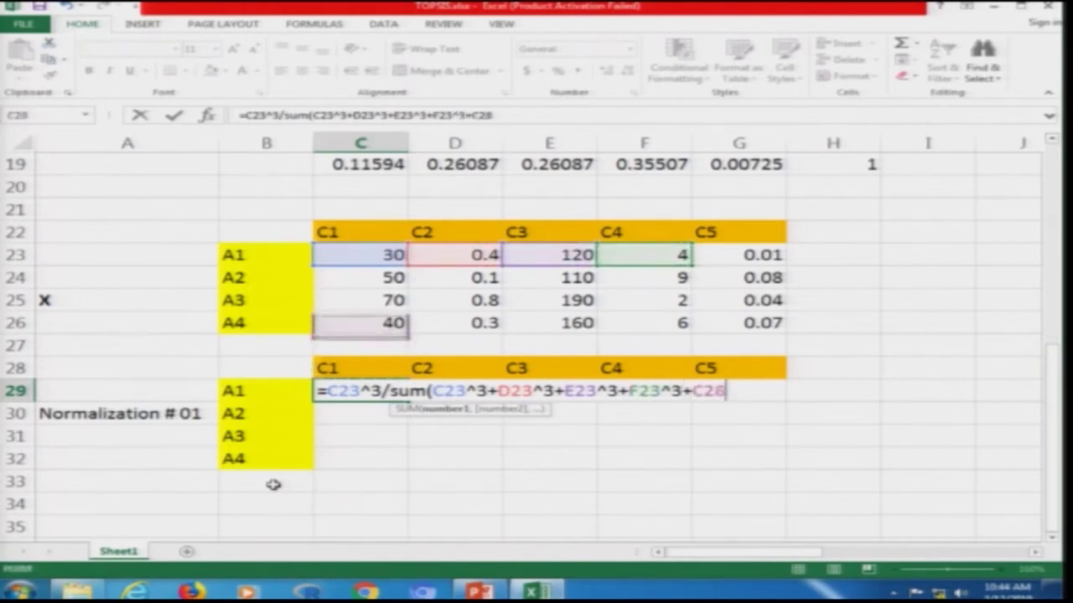
pyautogui.press('Right')
pyautogui.press('Right')
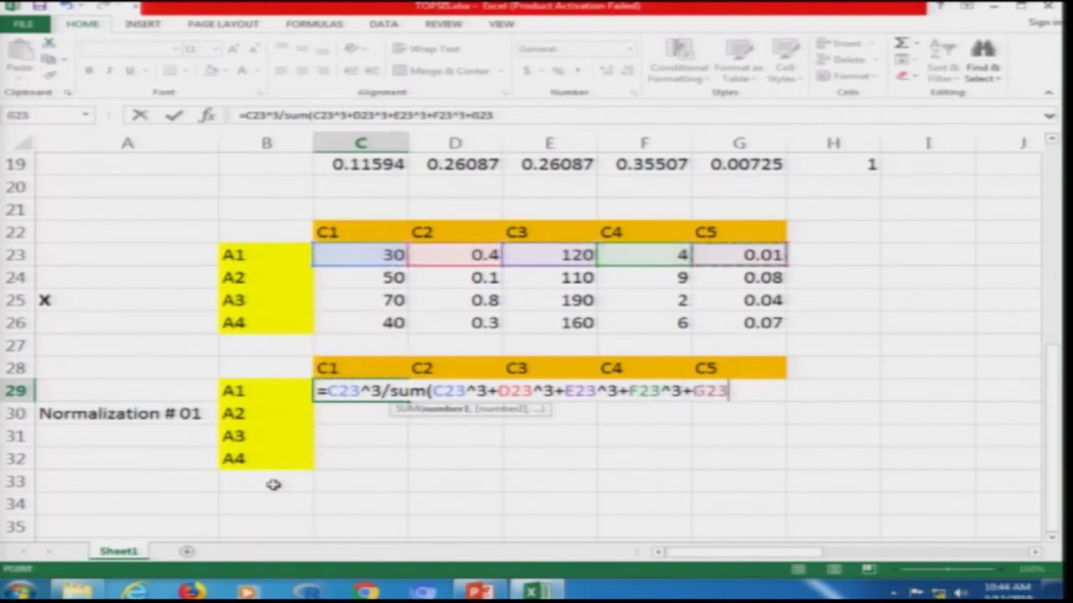
pyautogui.write('^3)')
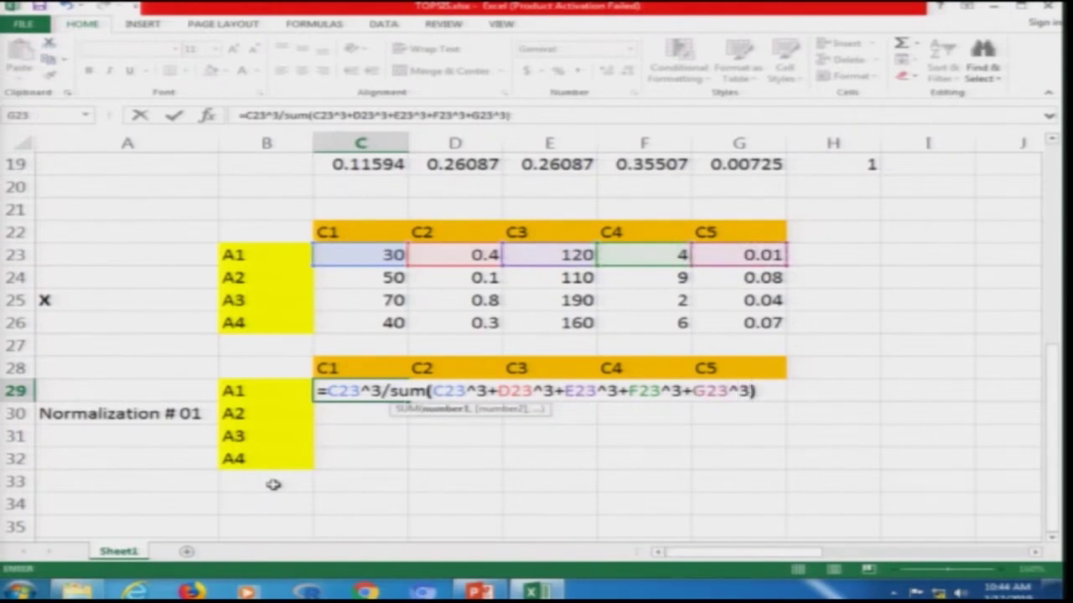
pyautogui.press('Return')
pyautogui.press('Up')
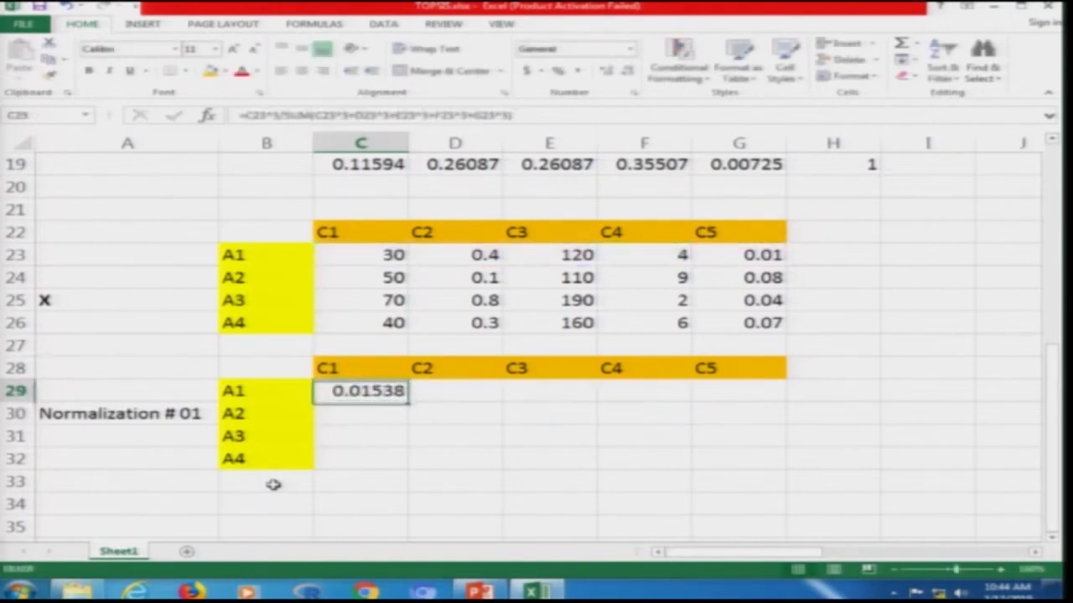
# Edit the C29 formula so the first reference inside the SUM is absolute, $C$23
pyautogui.press('F2')
pyautogui.press('Left')
pyautogui.press('Left')
pyautogui.press('Left')
pyautogui.press('Left')
pyautogui.press('Left')
pyautogui.press('Left')
pyautogui.press('Left')
pyautogui.press('Left')
pyautogui.press('Left')
pyautogui.press('Left')
pyautogui.press('Left')
pyautogui.press('Left')
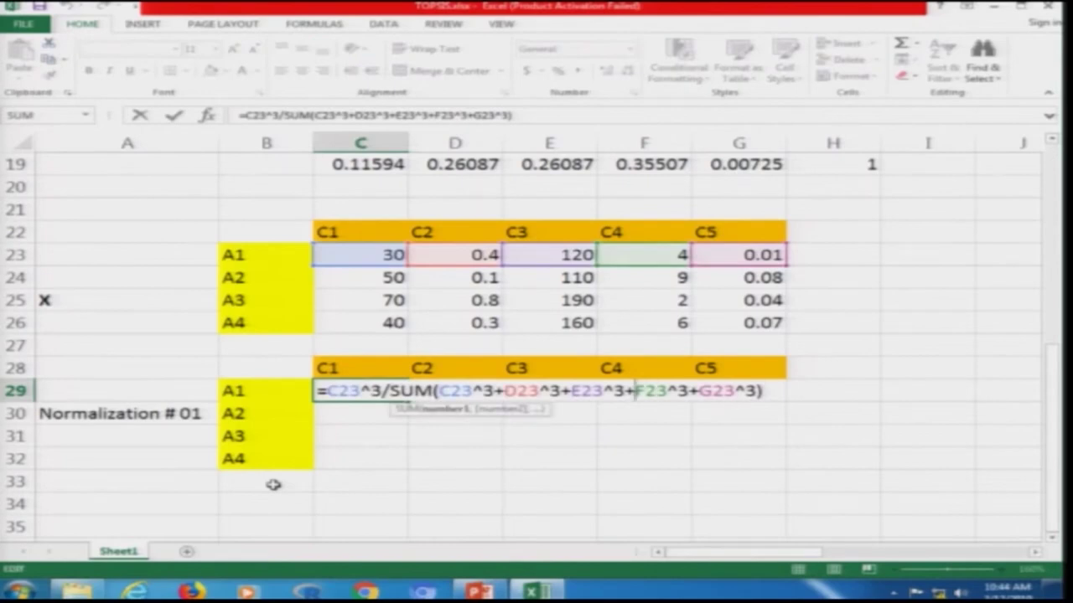
pyautogui.press('Left')
pyautogui.press('Left')
pyautogui.press('Left')
pyautogui.press('Left')
pyautogui.write('$')
pyautogui.press('Right')
pyautogui.write('$')
# Make the remaining SUM references in C29 absolute as $D$23, $E$23, $F$23 and $G$23, and enter the formula
pyautogui.press('Right')
pyautogui.press('Right')
pyautogui.press('Right')
pyautogui.press('Right')
pyautogui.press('Right')
pyautogui.press('Right')
pyautogui.write('$C')
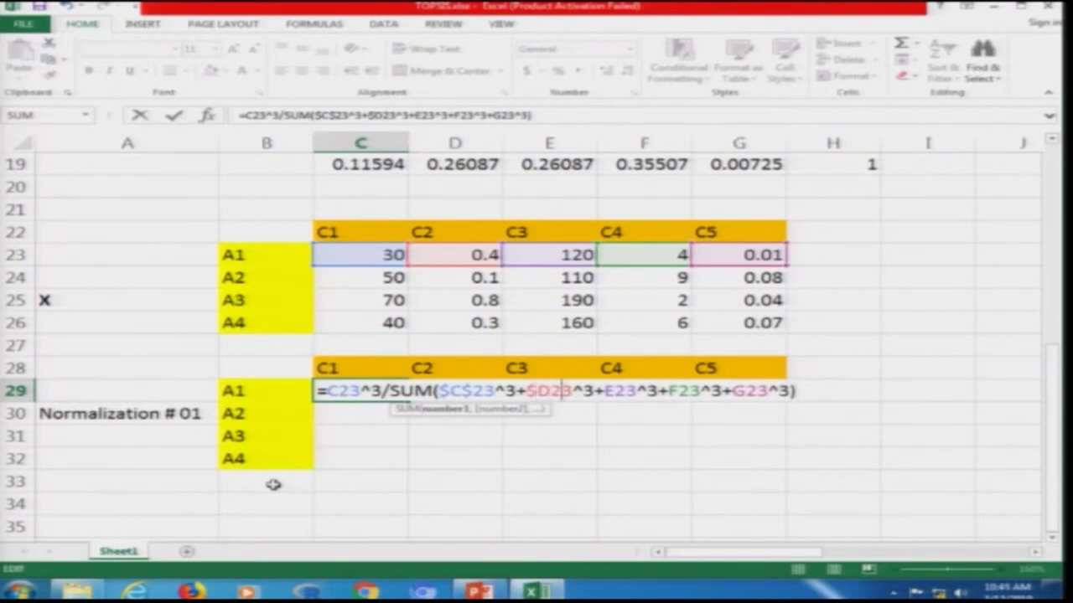
pyautogui.write('$')
pyautogui.press('Right')
pyautogui.press('Right')
pyautogui.press('Right')
pyautogui.press('Right')
pyautogui.write('$')
pyautogui.press('Right')
pyautogui.write('$')
pyautogui.press('Right')
pyautogui.press('Right')
pyautogui.press('Right')
pyautogui.press('Right')
pyautogui.press('Right')
pyautogui.write('$')
pyautogui.press('Right')
pyautogui.write('$')
pyautogui.press('Right')
pyautogui.press('Right')
pyautogui.press('Right')
pyautogui.press('Right')
pyautogui.press('Right')
pyautogui.write('$')
pyautogui.press('Right')
pyautogui.write('$')
pyautogui.press('Return')
# Copy the normalization formula from C29 across A1's row into D29:G29
pyautogui.press('Up')
pyautogui.hotkey('ctrl', 'c')
pyautogui.press('Right')
pyautogui.hotkey('shift', 'Right')
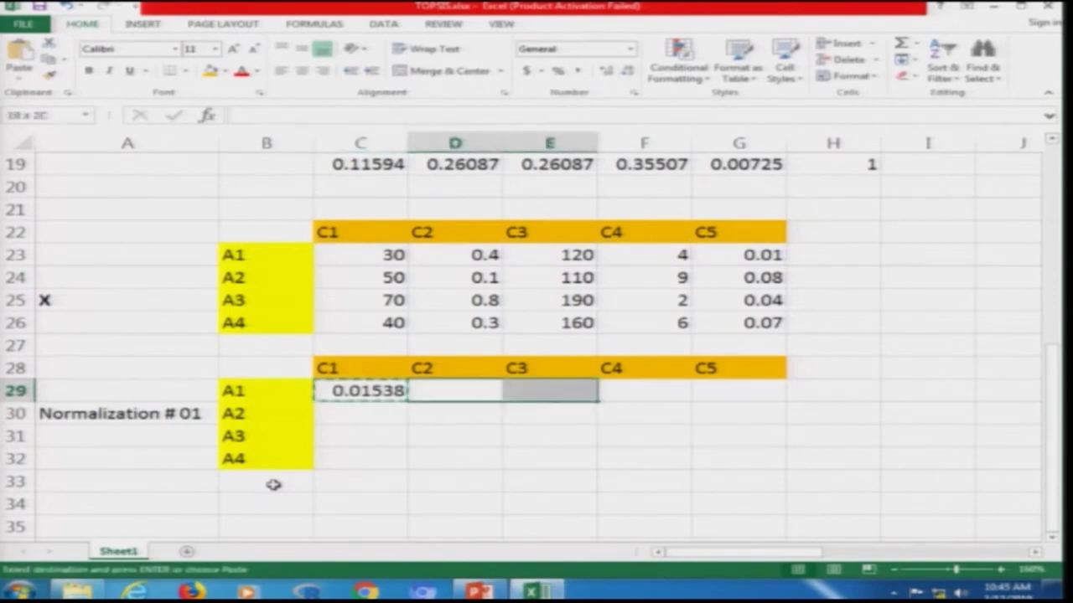
pyautogui.hotkey('shift', 'Right')
pyautogui.hotkey('shift', 'Right')
pyautogui.hotkey('ctrl', 'v')
pyautogui.press('Escape')
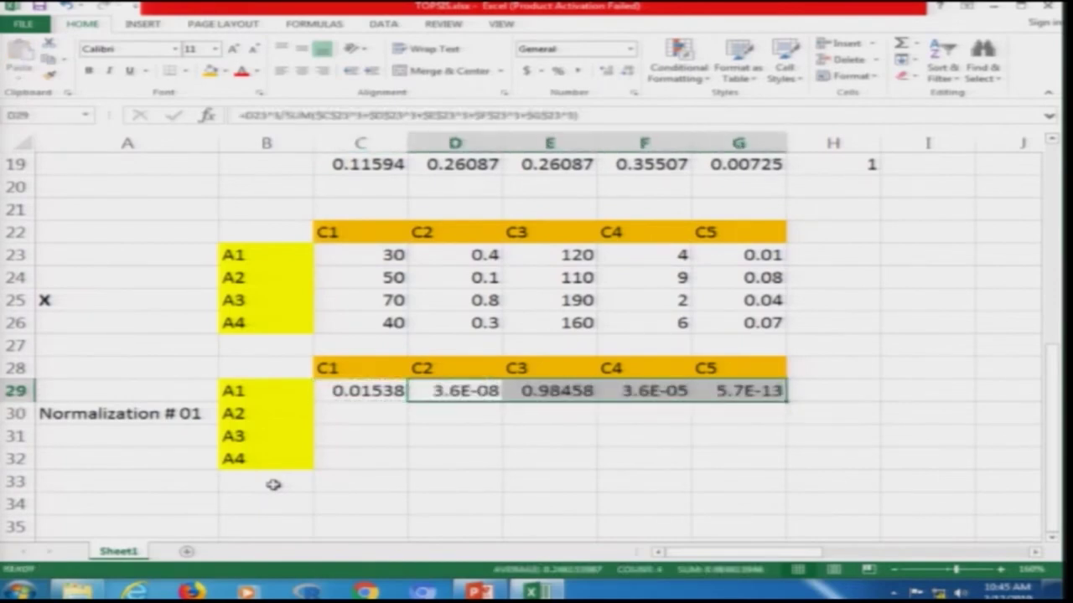
# Check the cell references in the copied formulas in D29 through G29 one by one
pyautogui.press('Left')
pyautogui.press('Right')
pyautogui.press('F2')
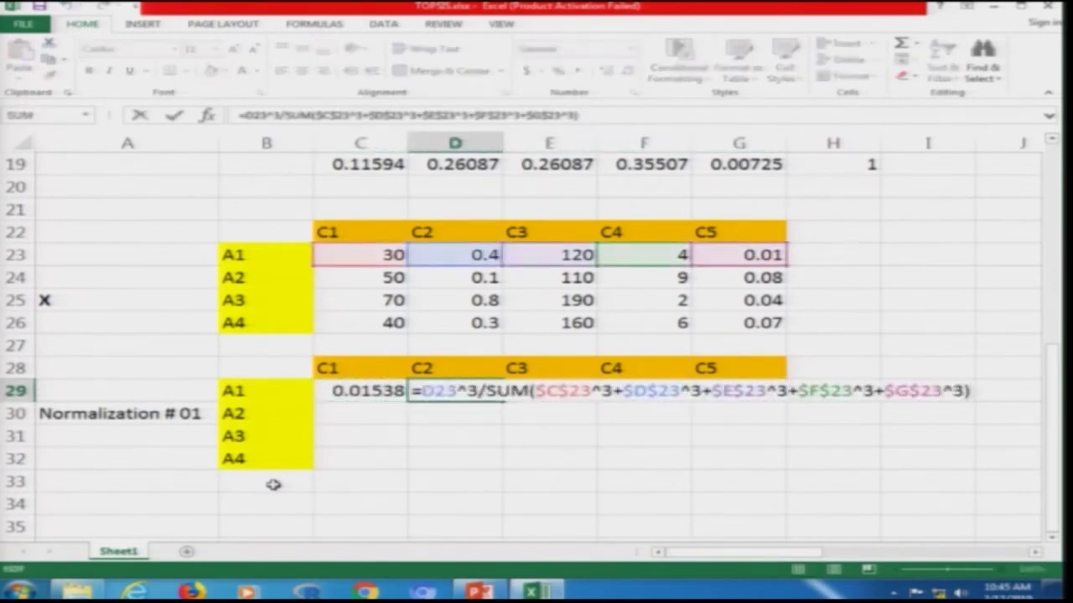
pyautogui.press('Escape')
pyautogui.press('Right')
pyautogui.press('F2')
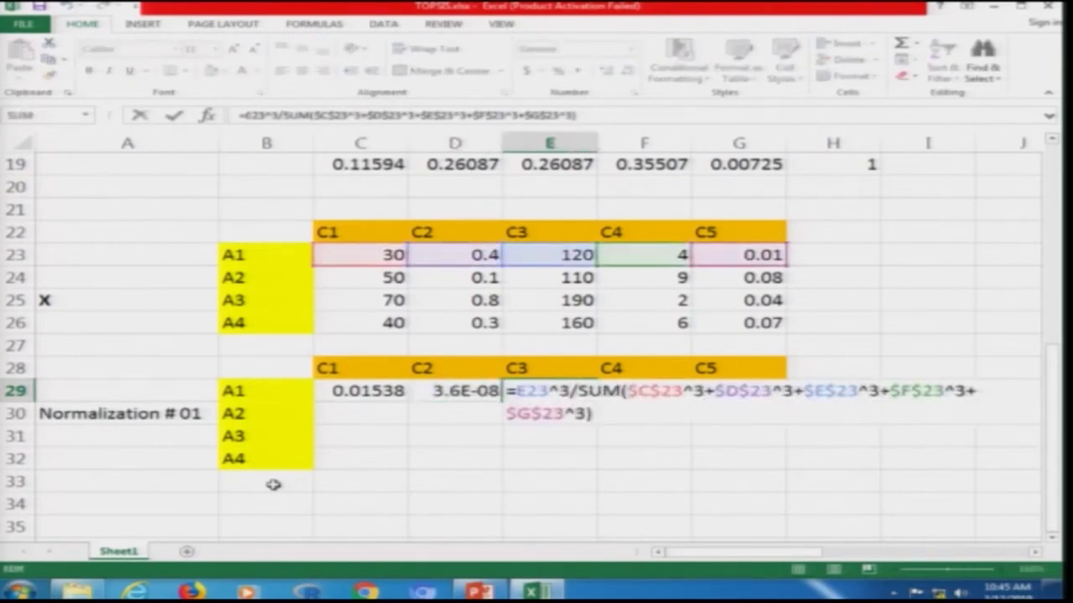
pyautogui.press('Escape')
pyautogui.press('Right')
pyautogui.press('F2')
pyautogui.press('Escape')
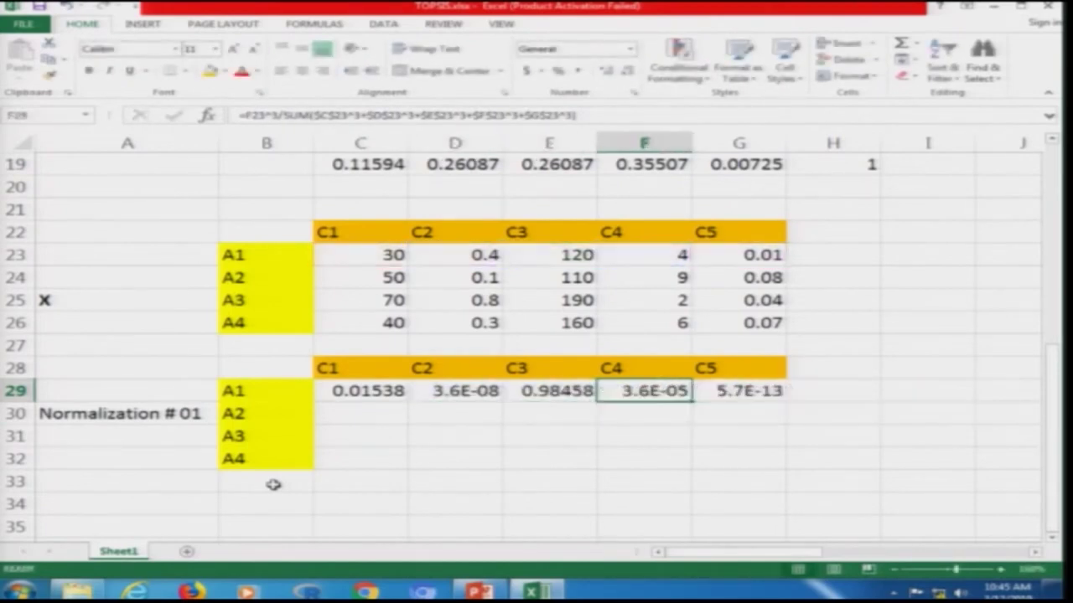
pyautogui.press('Right')
pyautogui.press('F2')
pyautogui.press('Escape')
# Enter =sum(C29:G29) in H29 to total A1's normalized values
pyautogui.press('Right')
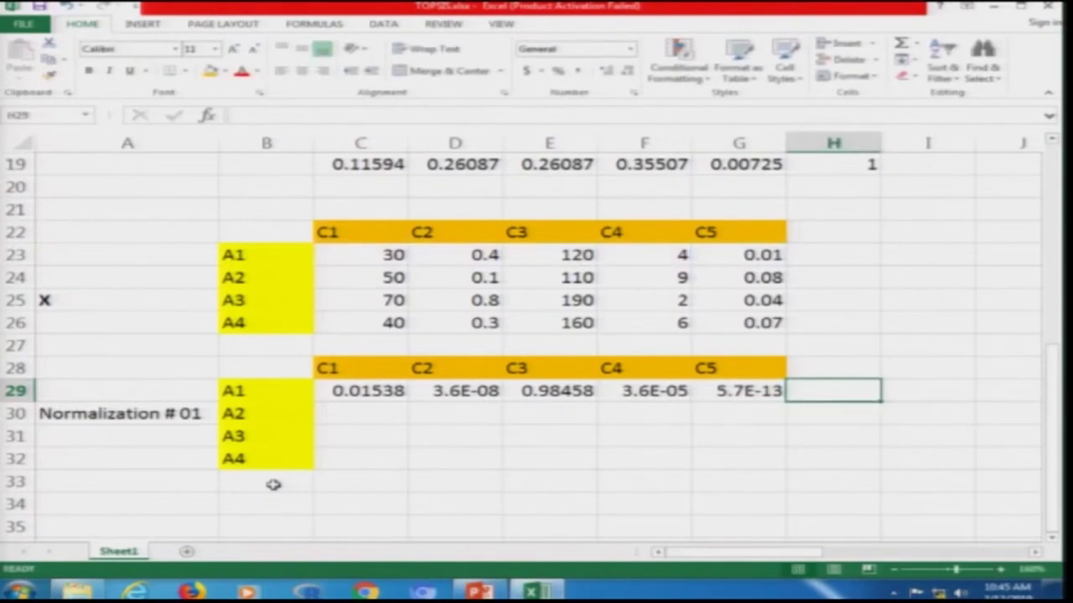
pyautogui.write('=')
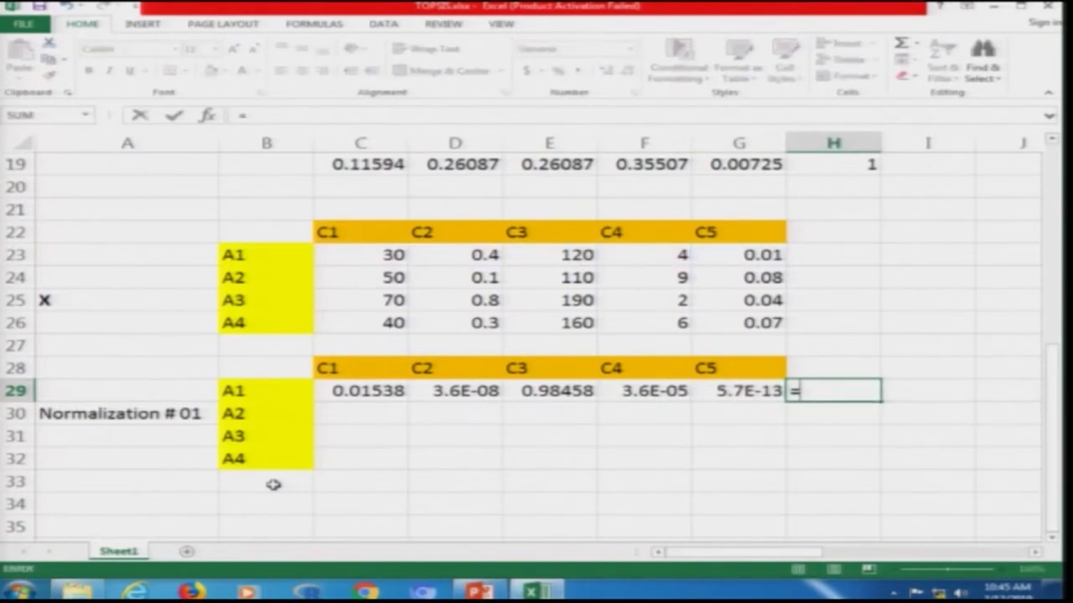
pyautogui.write('sum(')
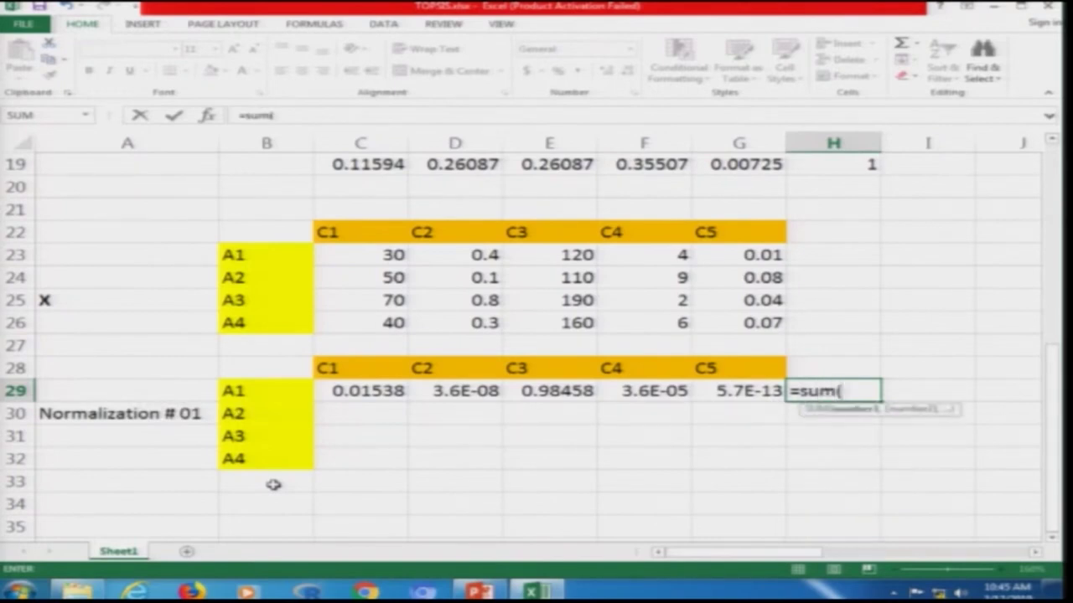
pyautogui.press('Left')
pyautogui.hotkey('shift', 'Left')
pyautogui.hotkey('shift', 'Left')
pyautogui.hotkey('shift', 'Left')
pyautogui.hotkey('shift', 'Left')
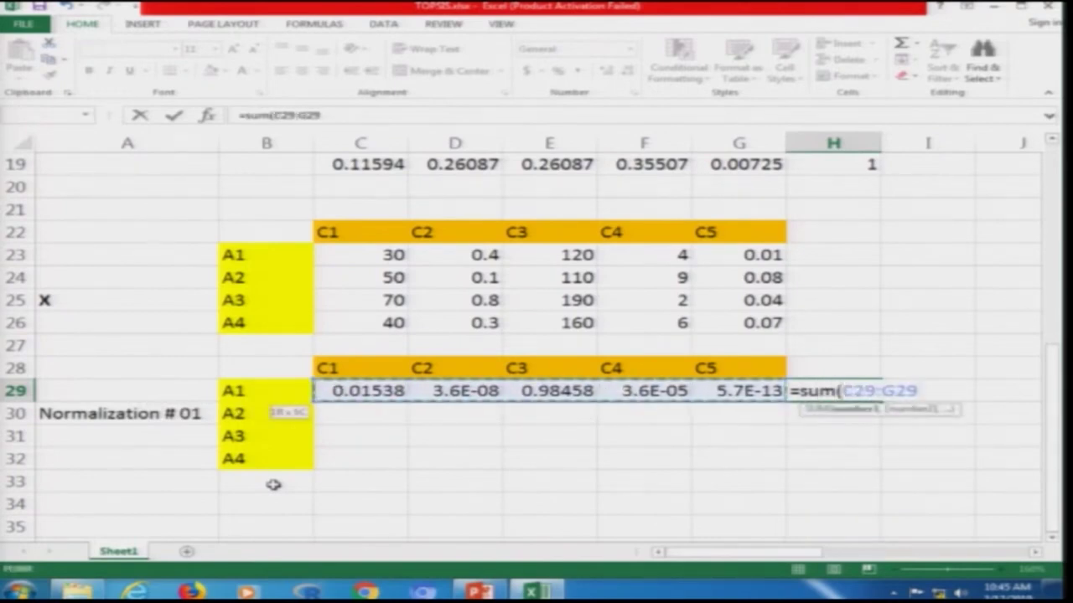
pyautogui.write(')')
pyautogui.press('Return')
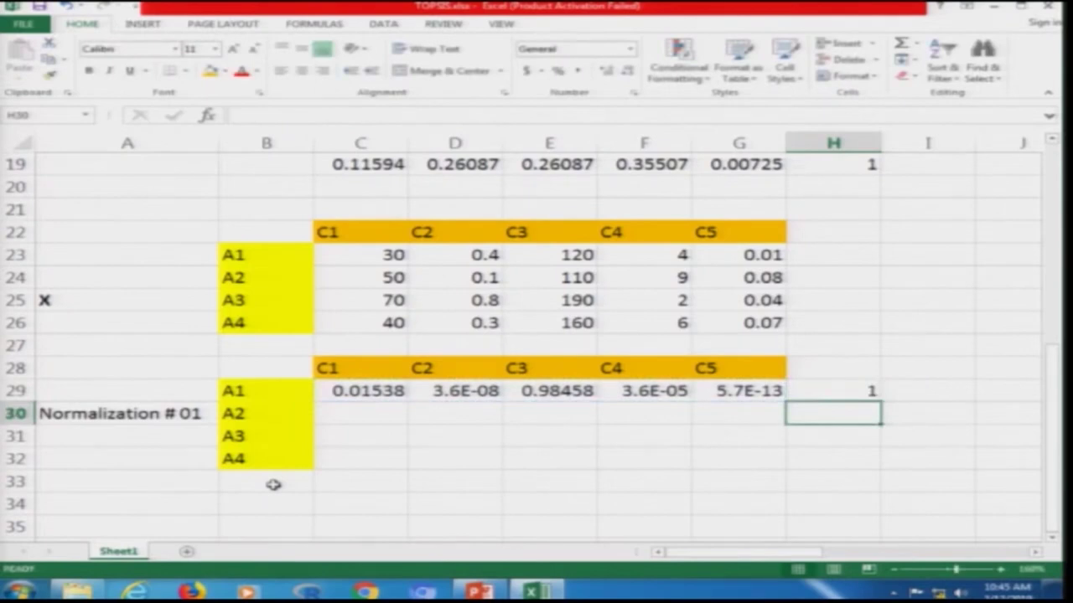
# Copy the normalization formula from C29 down into C30 for A2
pyautogui.press('Left')
pyautogui.press('Left')
pyautogui.press('Left')
pyautogui.press('Left')
pyautogui.press('Left')
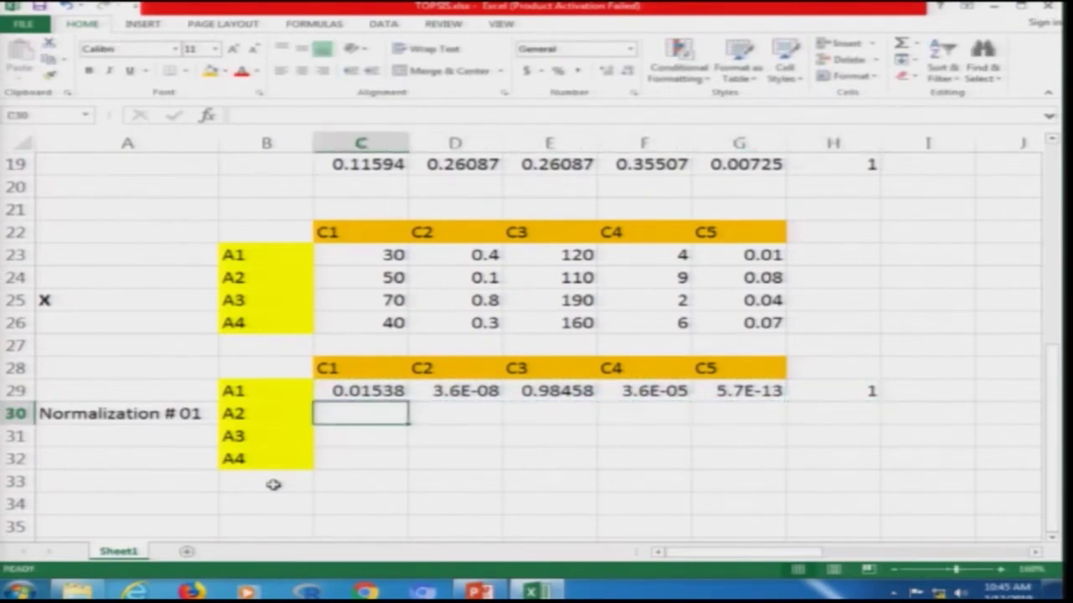
pyautogui.press('Up')
pyautogui.hotkey('ctrl', 'c')
pyautogui.press('Down')
pyautogui.hotkey('ctrl', 'v')
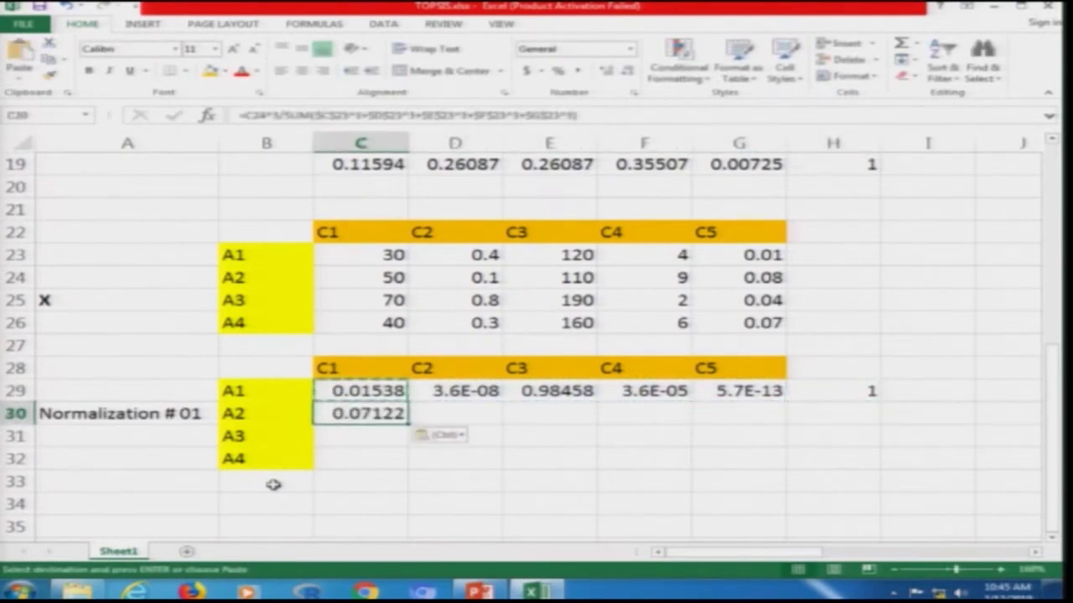
# Edit the formula in C30 so its first two SUM references are $C$24 and $D$24
pyautogui.press('F2')
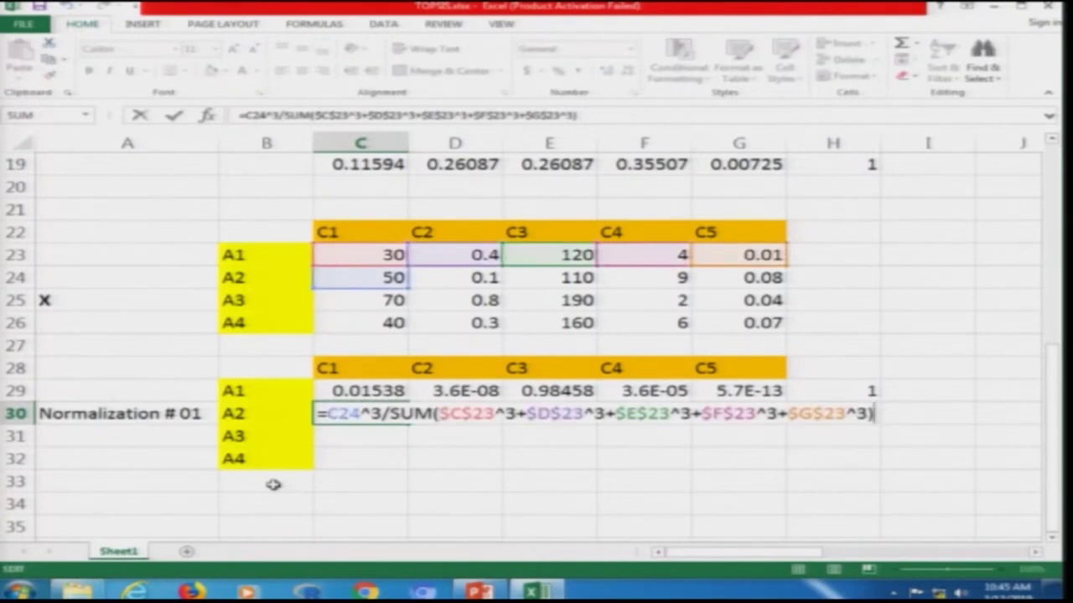
pyautogui.press('Left')
pyautogui.press('Left')
pyautogui.press('Left')
pyautogui.press('Left')
pyautogui.press('Left')
pyautogui.press('Left')
pyautogui.press('Left')
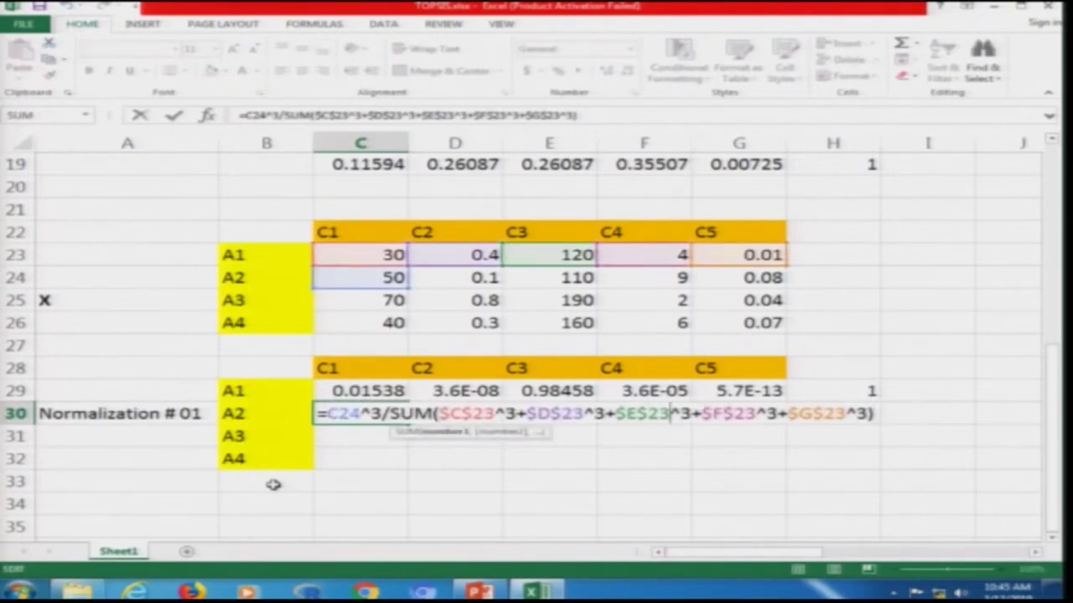
pyautogui.press('Left')
pyautogui.press('Left')
pyautogui.press('Left')
pyautogui.press('BackSpace')
pyautogui.write('4')
pyautogui.press('Right')
pyautogui.press('Right')
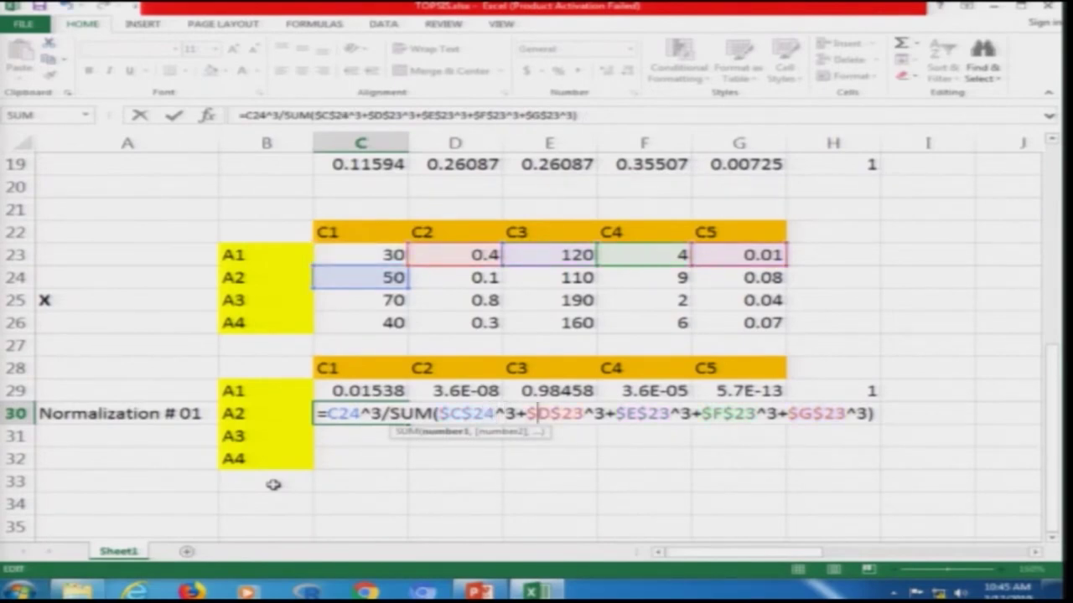
pyautogui.press('Right')
pyautogui.press('Right')
pyautogui.press('BackSpace')
pyautogui.write('4')
# Change the remaining SUM references in C30 to $E$24, $F$24 and $G$24, and enter the formula
pyautogui.press('Right')
pyautogui.press('Right')
pyautogui.press('Right')
pyautogui.press('Right')
pyautogui.press('Right')
pyautogui.press('Right')
pyautogui.press('BackSpace')
pyautogui.write('4')
pyautogui.press('Right')
pyautogui.press('Right')
pyautogui.press('Right')
pyautogui.press('Right')
pyautogui.press('Right')
pyautogui.press('Right')
pyautogui.press('Right')
pyautogui.press('BackSpace')
pyautogui.write('4')
pyautogui.press('Right')
pyautogui.press('Right')
pyautogui.press('Right')
pyautogui.press('Right')
pyautogui.press('Right')
pyautogui.press('Right')
pyautogui.press('Right')
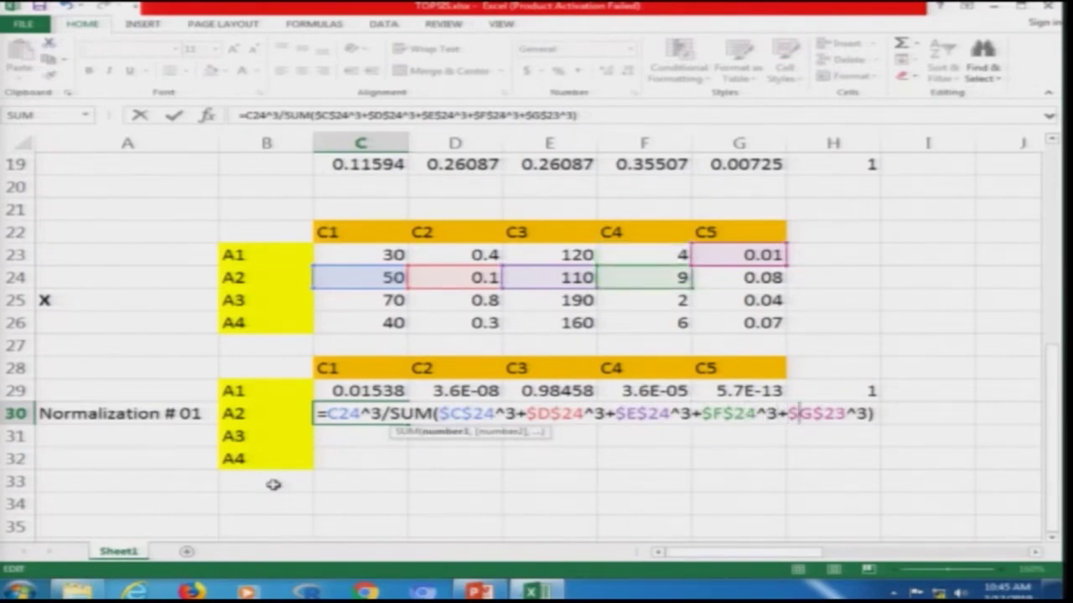
pyautogui.hotkey('shift', 'Right')
pyautogui.write('4')
pyautogui.press('Return')
# Copy the normalization formula from C30 across A2's row into D30:G30
pyautogui.press('Up')
pyautogui.hotkey('ctrl', 'c')
pyautogui.press('Right')
pyautogui.hotkey('shift', 'Right')
pyautogui.hotkey('shift', 'Right')
pyautogui.hotkey('shift', 'Right')
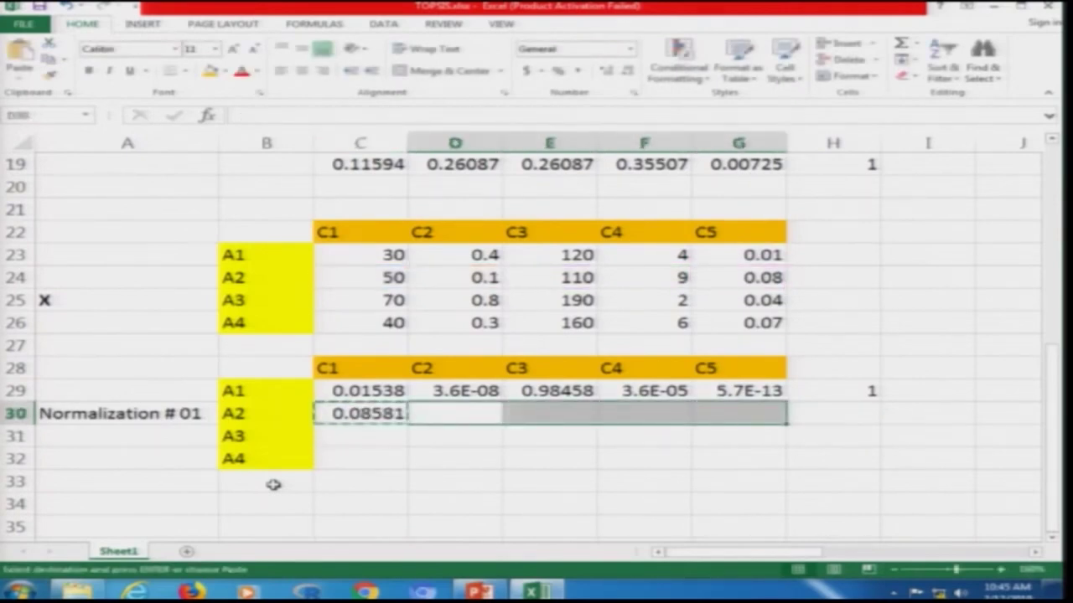
pyautogui.hotkey('ctrl', 'v')
# Copy the row-total formula from H29 into H30 to sum A2's normalized values
pyautogui.press('Right')
pyautogui.press('Right')
pyautogui.press('Right')
pyautogui.press('Right')
pyautogui.press('Up')
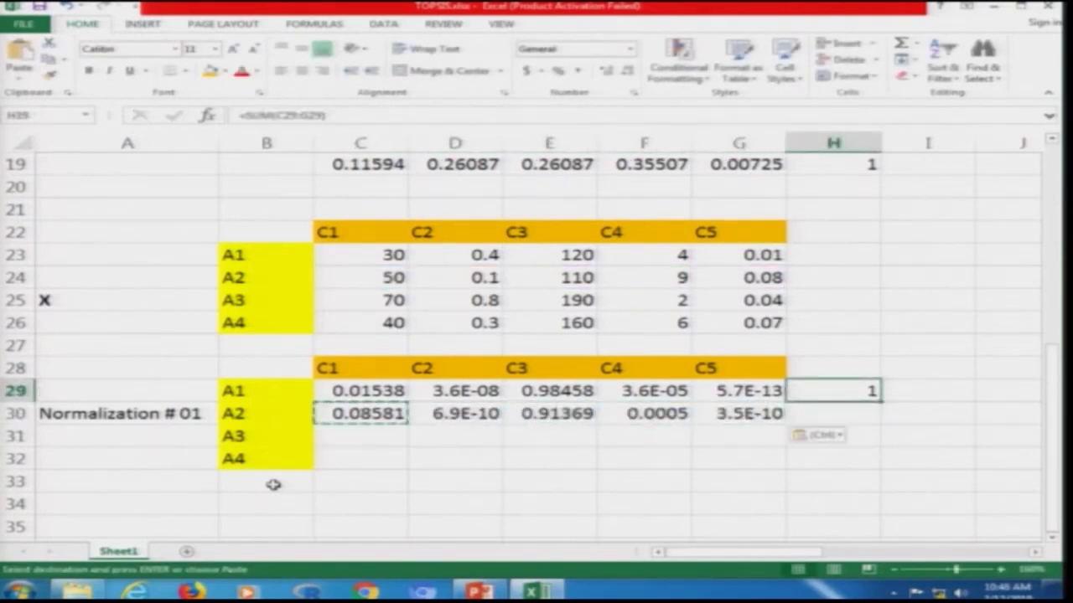
pyautogui.hotkey('ctrl', 'c')
pyautogui.press('Down')
pyautogui.hotkey('ctrl', 'v')
pyautogui.press('Escape')
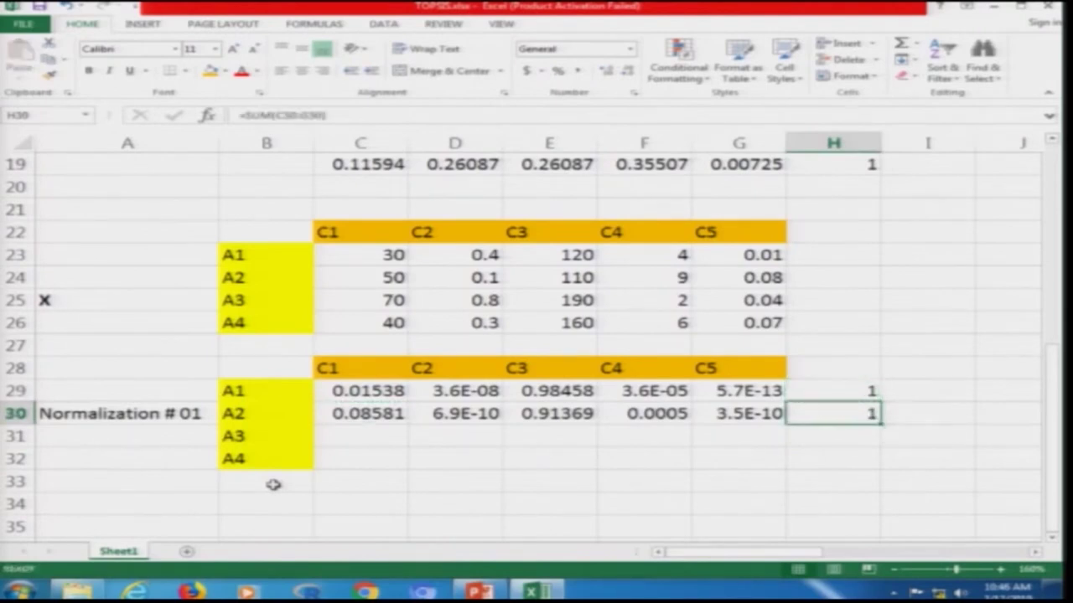
# Copy the normalization formula from C30 down into C31:C32 for A3 and A4
pyautogui.press('Left')
pyautogui.press('Left')
pyautogui.press('Left')
pyautogui.press('Left')
pyautogui.press('Left')
pyautogui.hotkey('ctrl', 'c')
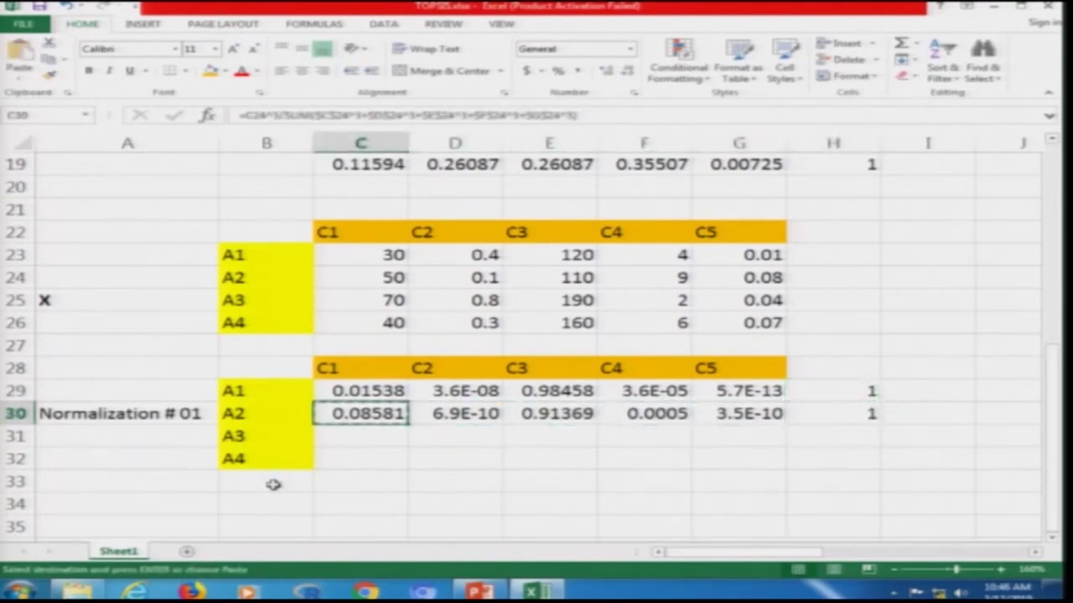
pyautogui.press('Down')
pyautogui.hotkey('shift', 'Down')
pyautogui.hotkey('ctrl', 'v')
pyautogui.press('Escape')
# Edit the formula in C31 so its first two SUM references are $C$25 and $D$25
pyautogui.press('Down')
pyautogui.press('Up')
pyautogui.press('F2')
pyautogui.press('Left')
pyautogui.press('Left')
pyautogui.press('Left')
pyautogui.press('Left')
pyautogui.press('Left')
pyautogui.press('Left')
pyautogui.press('Left')
pyautogui.press('Left')
pyautogui.press('Left')
pyautogui.press('Left')
pyautogui.press('Left')
pyautogui.press('Left')
pyautogui.press('Left')
pyautogui.press('Left')
pyautogui.press('Left')
pyautogui.press('Left')
pyautogui.press('Delete')
pyautogui.write('5')
pyautogui.press('Right')
pyautogui.press('Right')
pyautogui.press('Right')
pyautogui.press('BackSpace')
pyautogui.write('5')
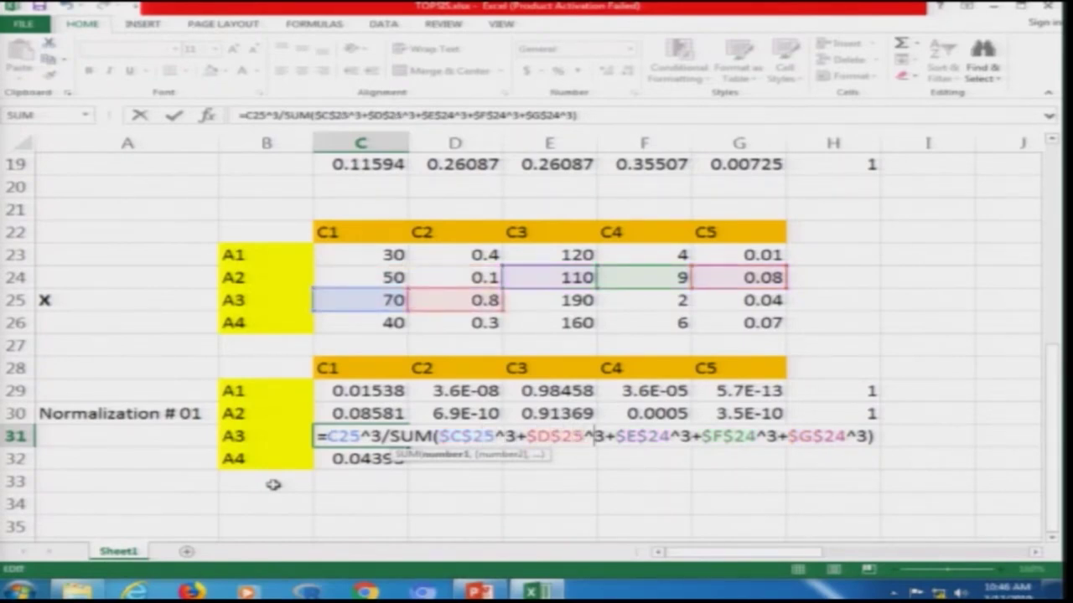
# Change the remaining SUM references in C31 to $E$25, $F$25 and $G$25, and enter the formula
pyautogui.press('Right')
pyautogui.hotkey('shift', 'Right')
pyautogui.write('5')
pyautogui.press('Right')
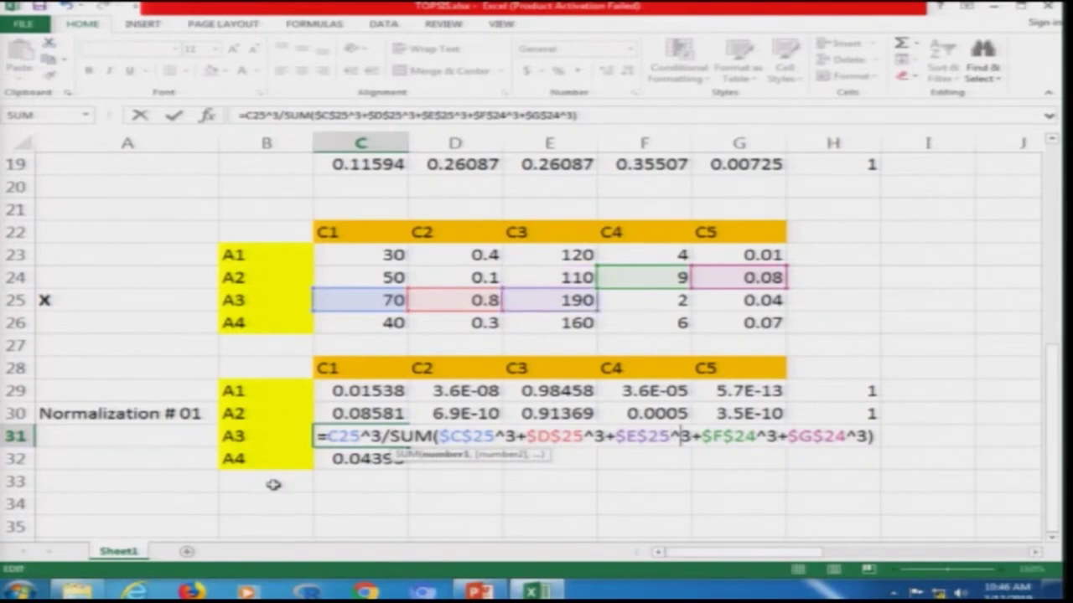
pyautogui.press('Right')
pyautogui.hotkey('shift', 'Right')
pyautogui.write('5')
pyautogui.press('Right')
pyautogui.press('Right')
pyautogui.press('Right')
pyautogui.press('Right')
pyautogui.press('Right')
pyautogui.press('Right')
pyautogui.press('Right')
pyautogui.hotkey('shift', 'Right')
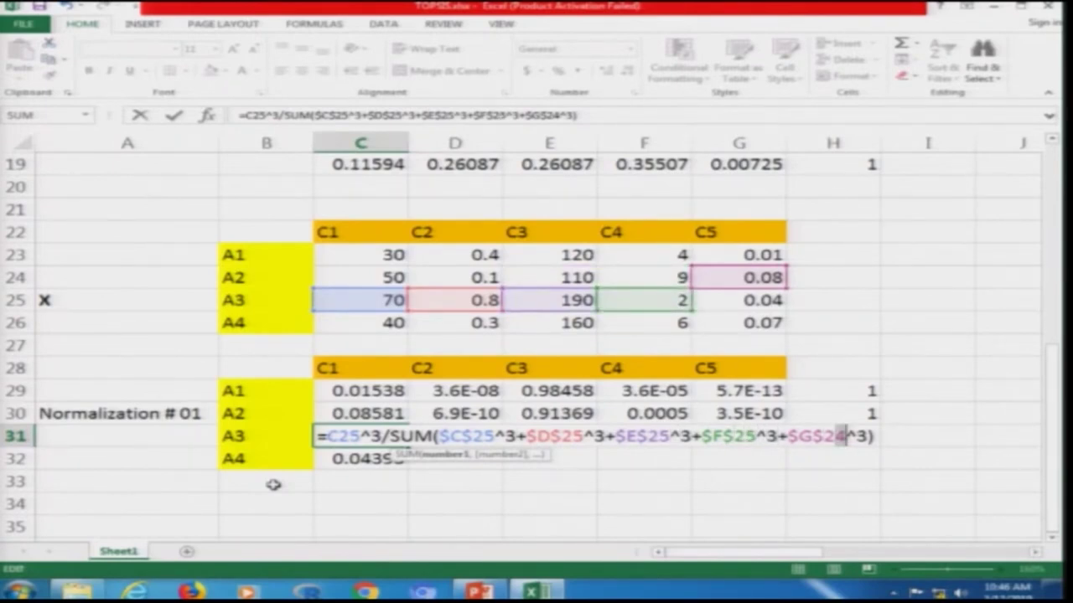
pyautogui.write('5')
pyautogui.press('Return')
# Copy the normalization formula from C31 across A3's row into D31:G31
pyautogui.press('Up')
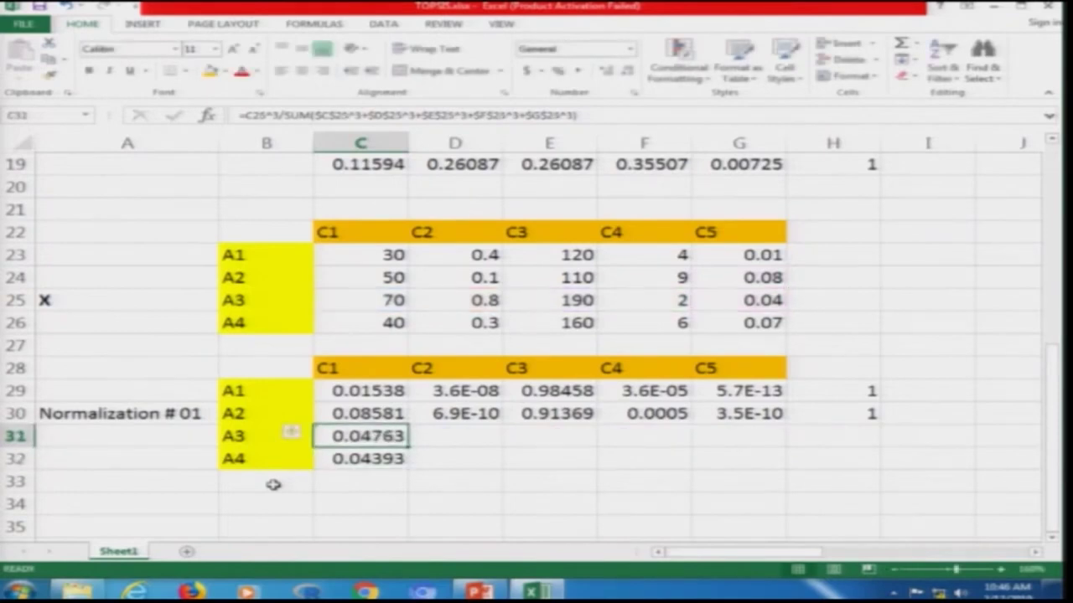
pyautogui.hotkey('ctrl', 'c')
pyautogui.press('Right')
pyautogui.hotkey('shift', 'Right')
pyautogui.hotkey('shift', 'Right')
pyautogui.hotkey('shift', 'Right')
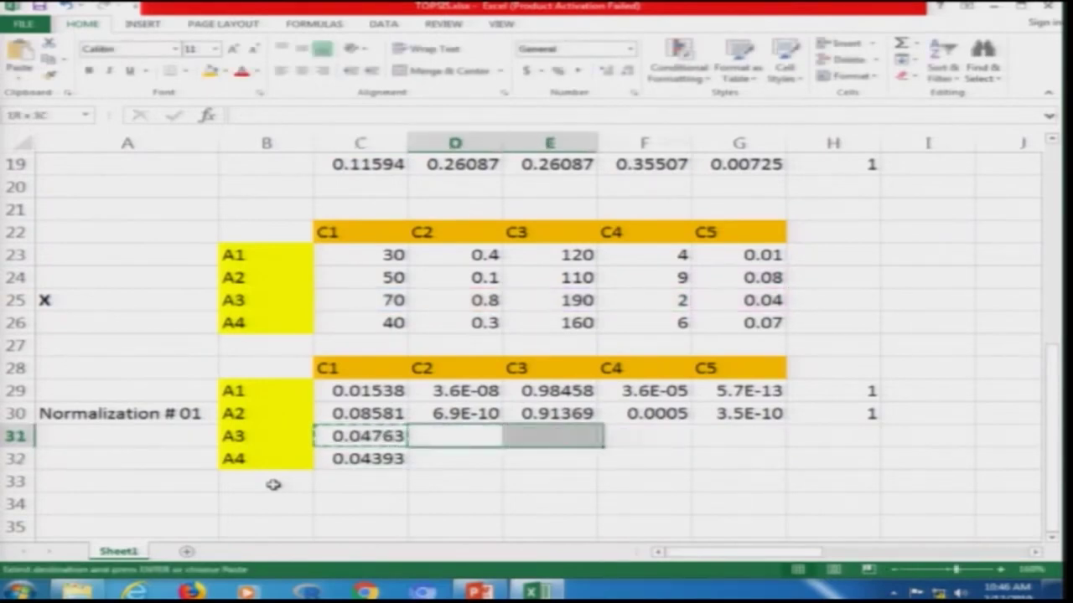
pyautogui.press('Return')
# Copy the row-total formula from H30 into H31 to sum A3's normalized values
pyautogui.press('Right')
pyautogui.press('Right')
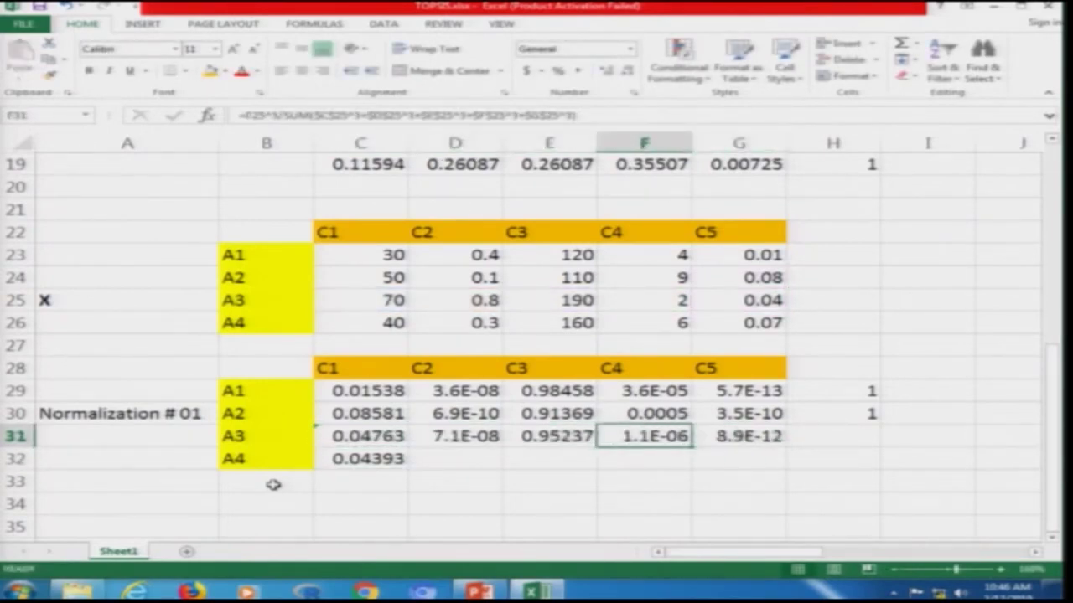
pyautogui.press('Right')
pyautogui.press('Right')
pyautogui.press('Up')
pyautogui.hotkey('ctrl', 'c')
pyautogui.press('Down')
pyautogui.hotkey('ctrl', 'v')
pyautogui.press('Escape')
# Edit the formula in C32 so its first two SUM references are $C$26 and $D$26
pyautogui.press('Left')
pyautogui.press('Left')
pyautogui.press('Left')
pyautogui.press('Left')
pyautogui.press('Left')
pyautogui.press('Down')
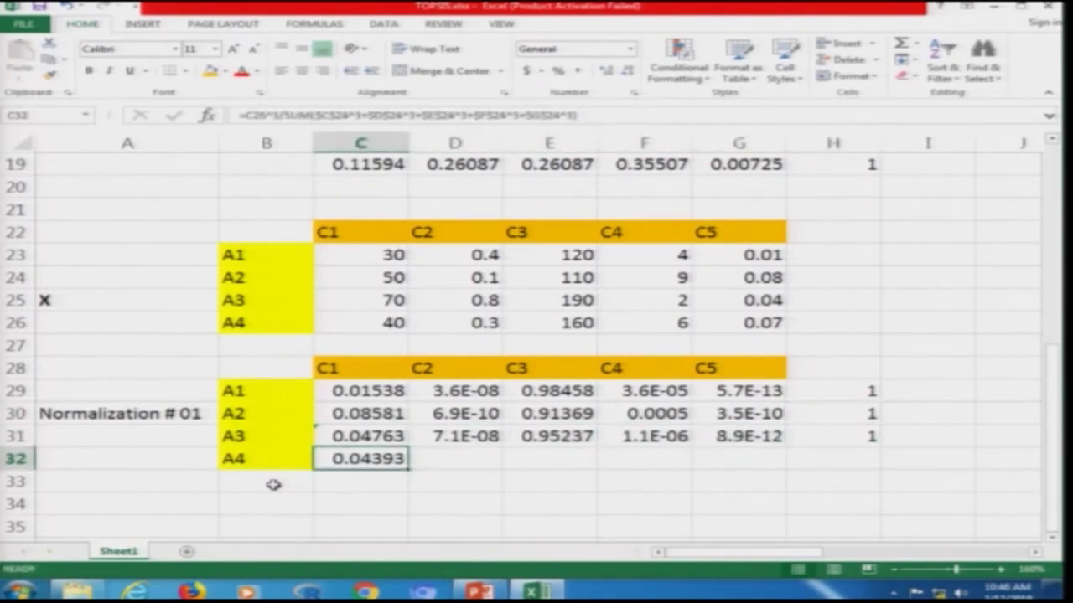
pyautogui.press('F2')
pyautogui.press('Left')
pyautogui.press('Left')
pyautogui.press('Left')
pyautogui.press('Left')
pyautogui.press('Left')
pyautogui.press('Left')
pyautogui.press('Left')
pyautogui.press('Left')
pyautogui.press('Left')
pyautogui.press('Left')
pyautogui.press('Left')
pyautogui.press('Left')
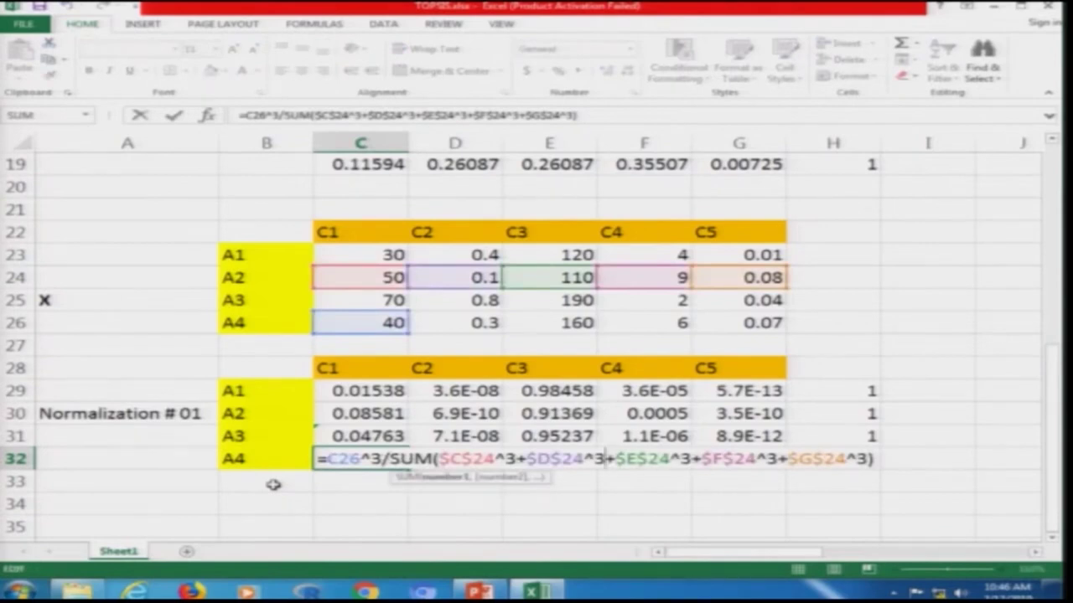
pyautogui.hotkey('shift', 'Left')
pyautogui.write('6')
pyautogui.hotkey('shift', 'Right')
pyautogui.write('6')
# Change the remaining SUM references in C32 to $E$26, $F$26 and $G$26, and enter the formula
pyautogui.press('Right')
pyautogui.press('Right')
pyautogui.press('Right')
pyautogui.press('Right')
pyautogui.press('Right')
pyautogui.press('Right')
pyautogui.write('6')
pyautogui.press('Right')
pyautogui.hotkey('shift', 'Right')
pyautogui.write('6')
pyautogui.press('Right')
pyautogui.press('Right')
pyautogui.press('Right')
pyautogui.press('Right')
pyautogui.hotkey('shift', 'Right')
pyautogui.write('6')
pyautogui.press('Return')
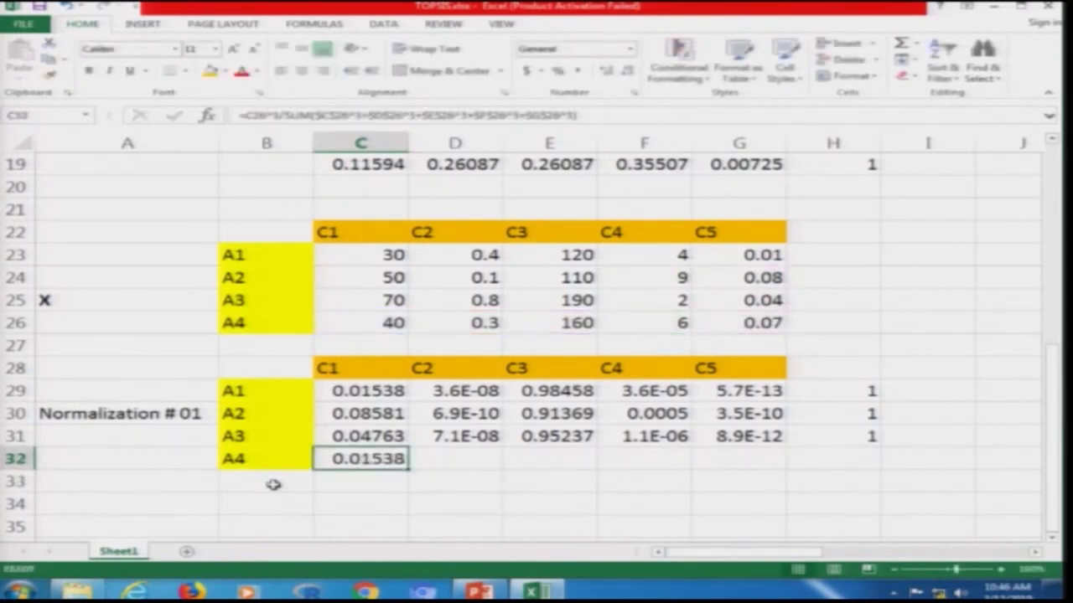
# Copy the normalization formula from C32 across A4's row into D32:G32
pyautogui.hotkey('ctrl', 'c')
pyautogui.press('Right')
pyautogui.hotkey('shift', 'Right')
pyautogui.hotkey('shift', 'Right')
pyautogui.hotkey('shift', 'Right')
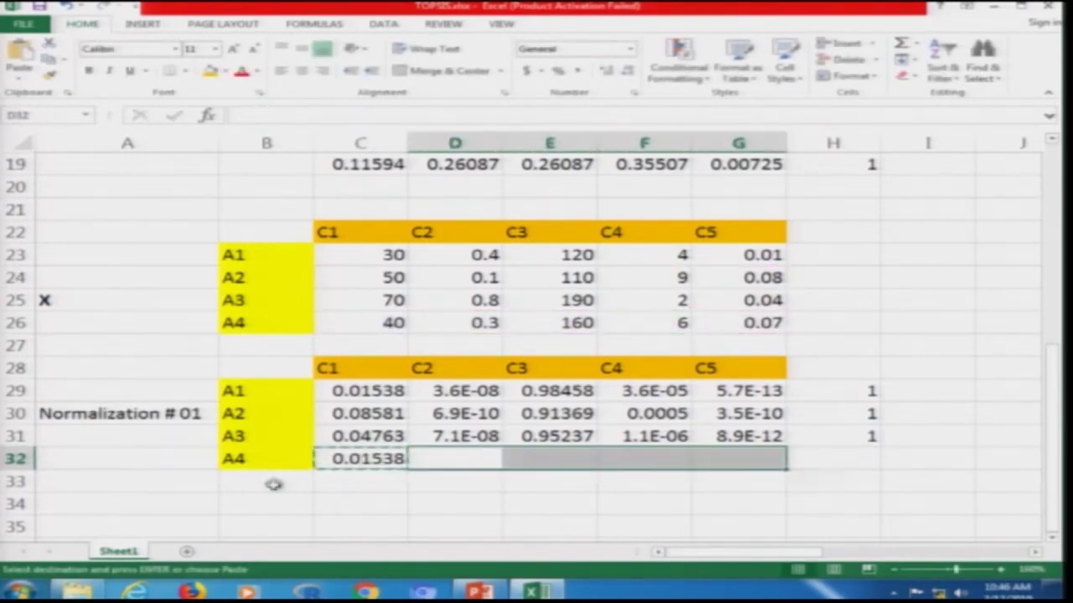
pyautogui.hotkey('ctrl', 'v')
# Copy the row-total formula from H31 into H32 to sum A4's normalized values
pyautogui.press('Right')
pyautogui.press('Right')
pyautogui.press('Right')
pyautogui.press('Right')
pyautogui.press('Up')
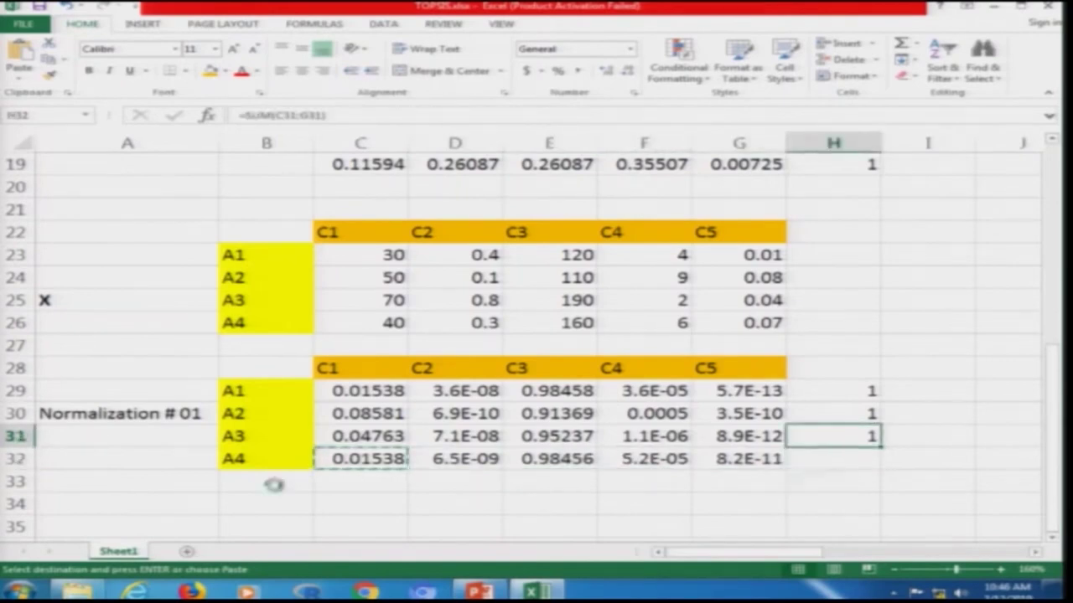
pyautogui.hotkey('ctrl', 'c')
pyautogui.press('Down')
pyautogui.hotkey('ctrl', 'v')
pyautogui.press('Escape')
# Check the cell references in A4's normalization formulas in C32, D32 and E32
pyautogui.press('Left')
pyautogui.press('Left')
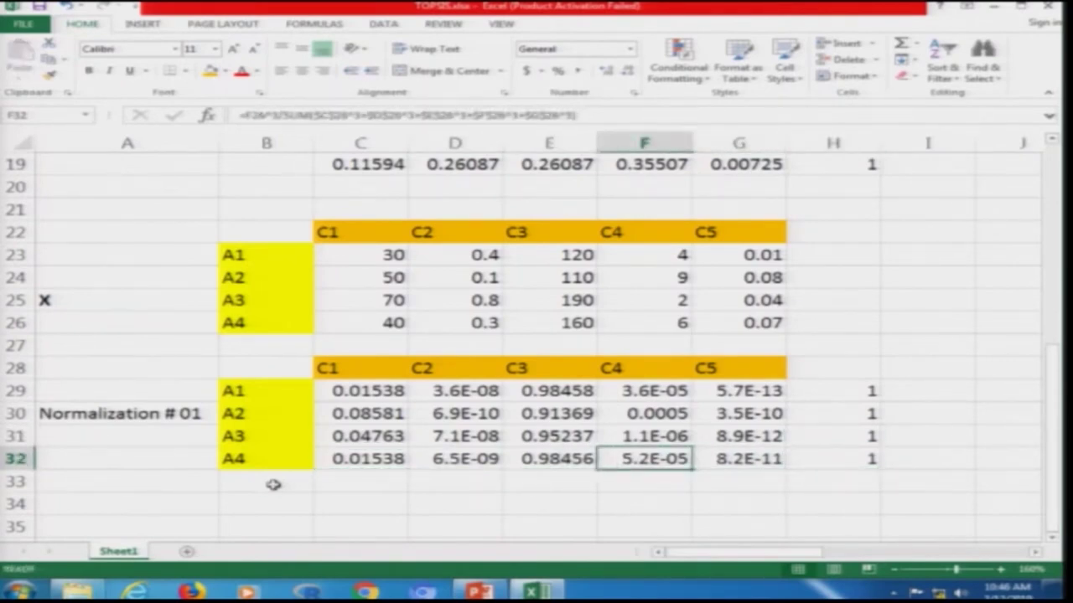
pyautogui.press('Left')
pyautogui.press('Left')
pyautogui.press('Left')
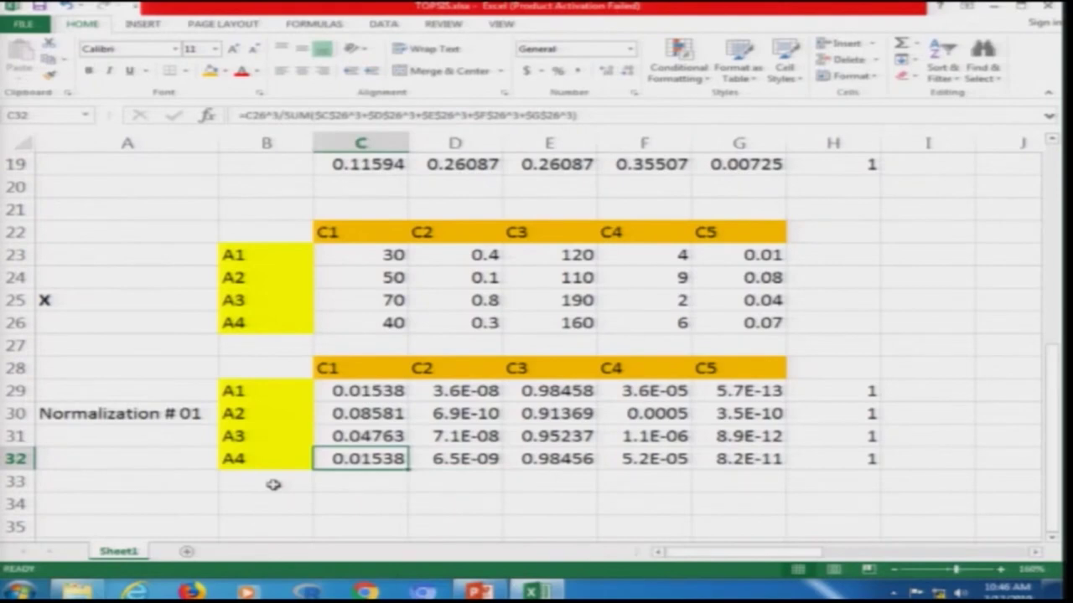
pyautogui.press('F2')
pyautogui.press('Tab')
pyautogui.press('F2')
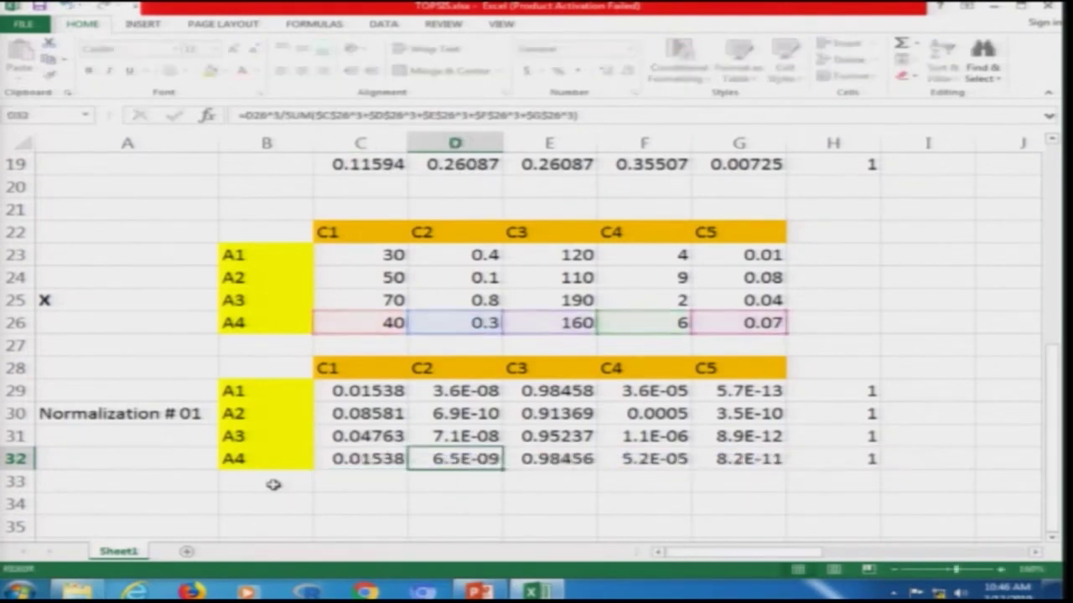
pyautogui.press('Tab')
pyautogui.press('F2')
pyautogui.press('Escape')
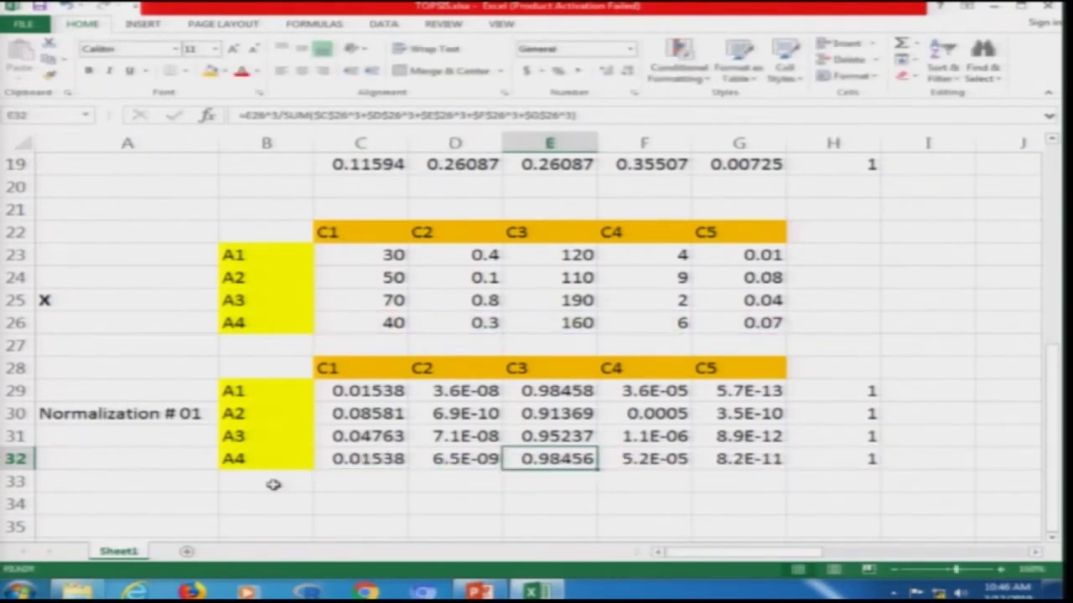
pyautogui.press('Tab')
pyautogui.press('Tab')
pyautogui.press('Tab')
pyautogui.press('Tab')
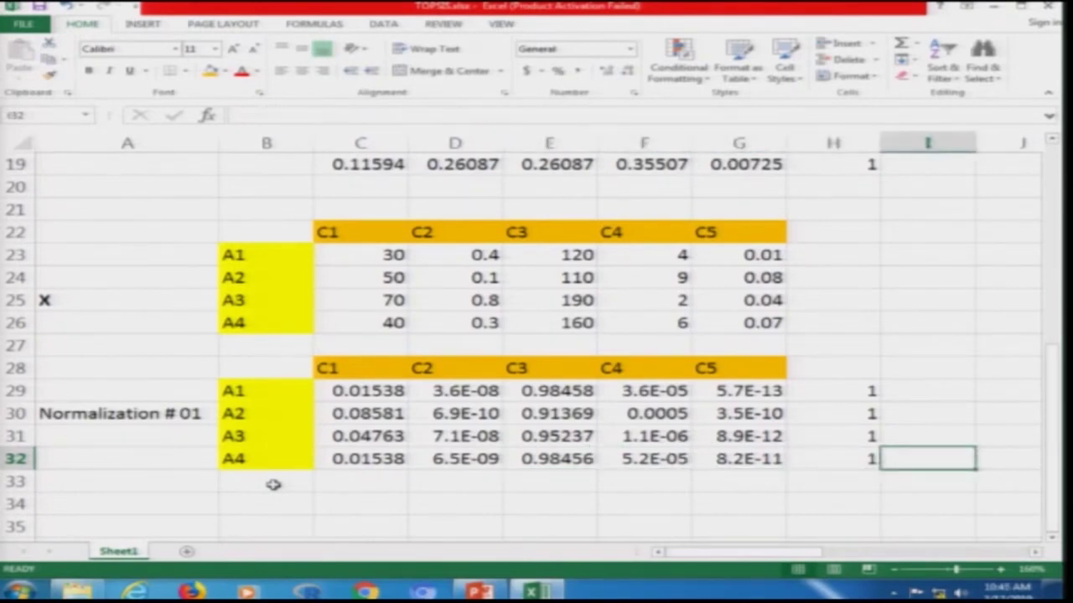
# Switch to the PowerPoint presentation and view the VIKOR Step # 02 slide on the weighted normalized decision matrix in the slide show
pyautogui.click(480, 592)
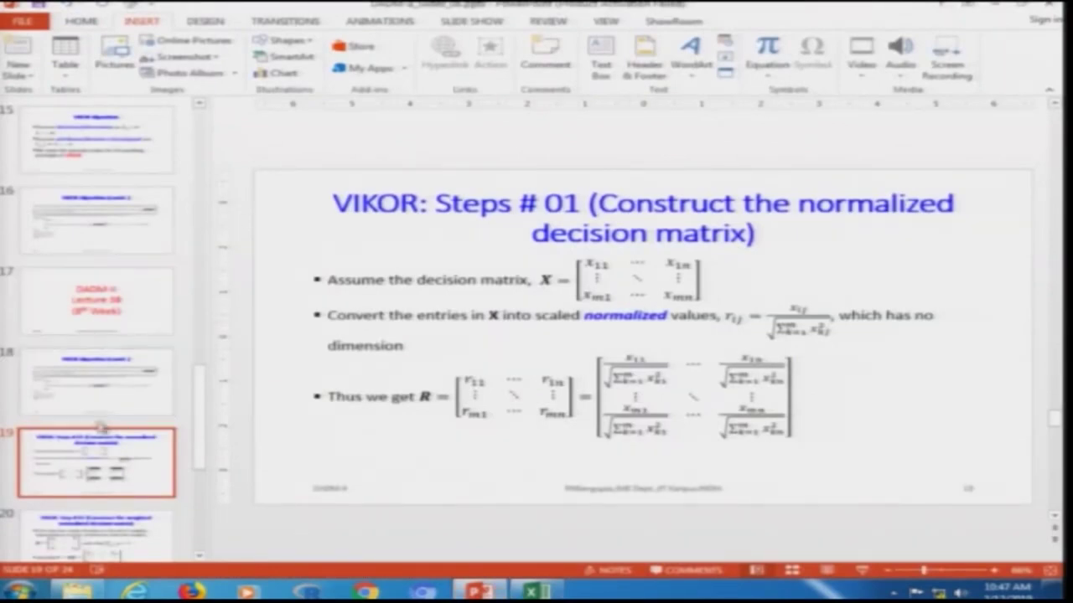
pyautogui.click(863, 572)
pyautogui.click(863, 571)
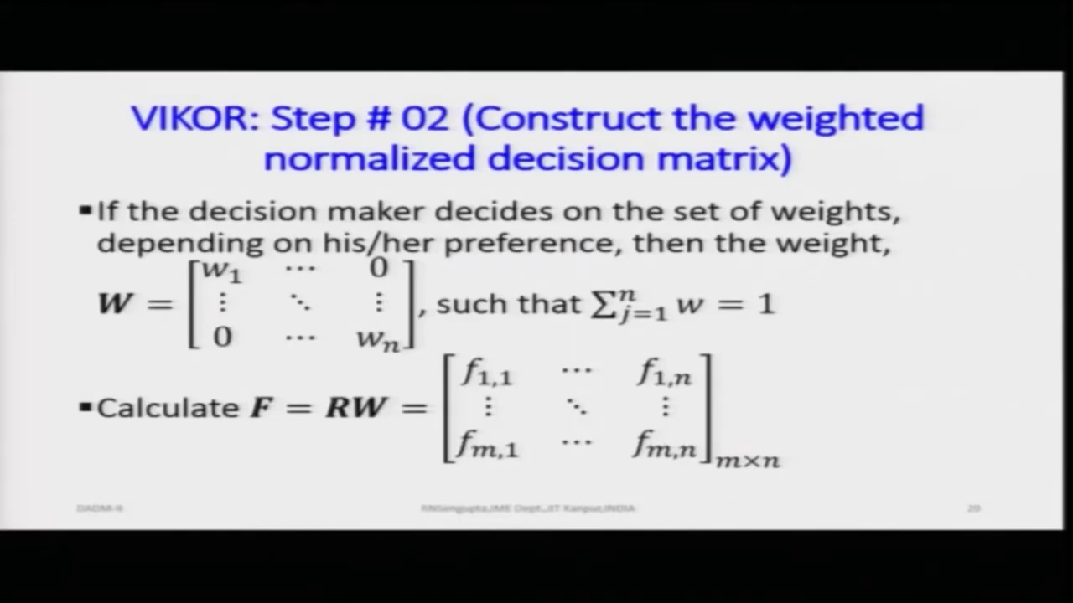
pyautogui.press('Escape')
# Return to the Excel workbook and enter a bold label W in J31, beside the normalized matrix
pyautogui.click(531, 592)
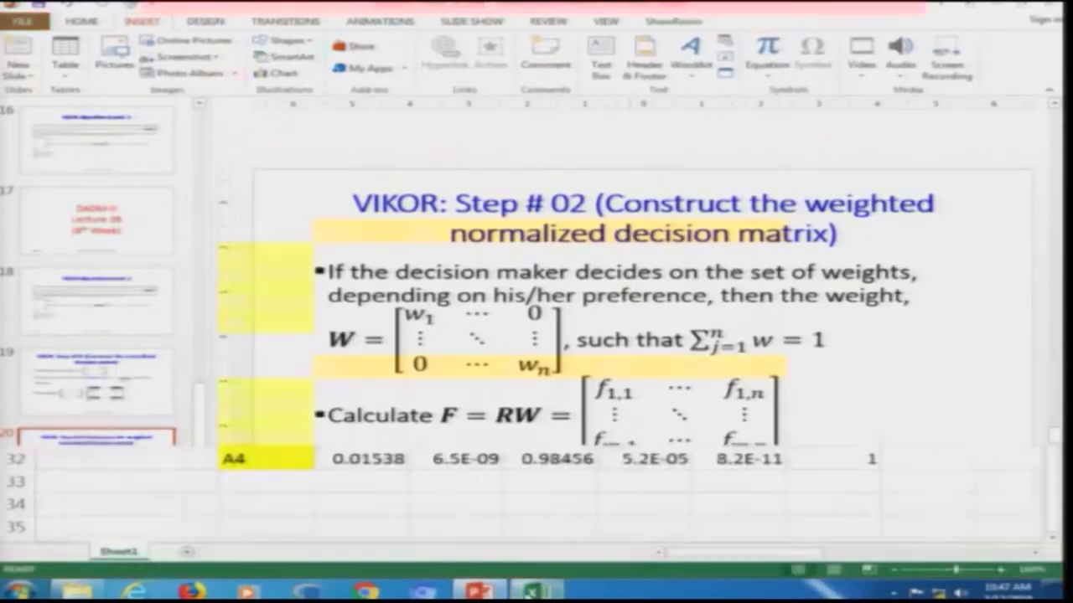
pyautogui.click(933, 389)
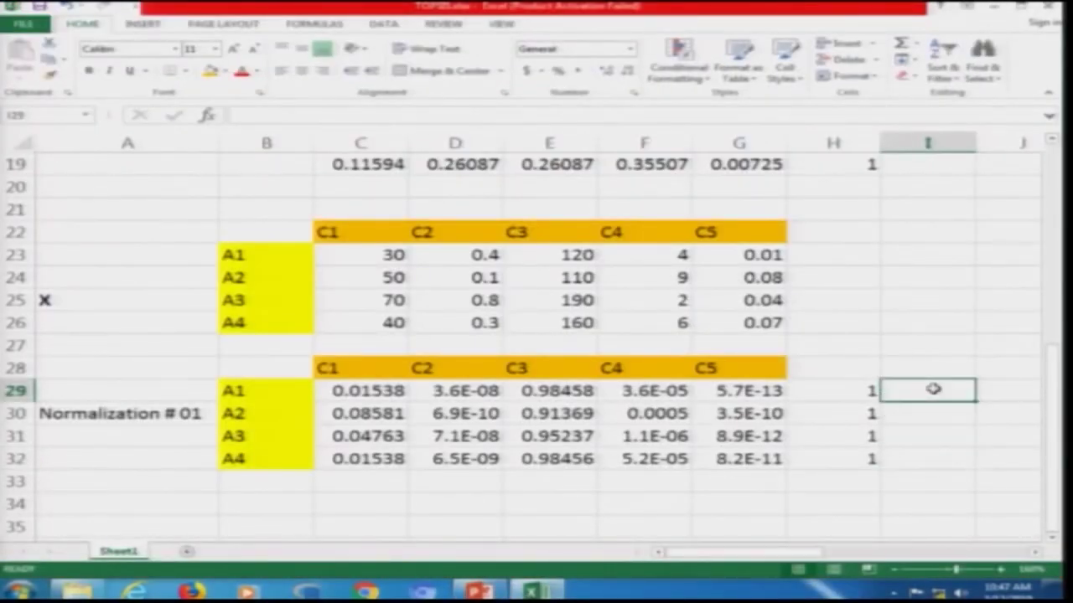
pyautogui.press('Right')
pyautogui.press('Right')
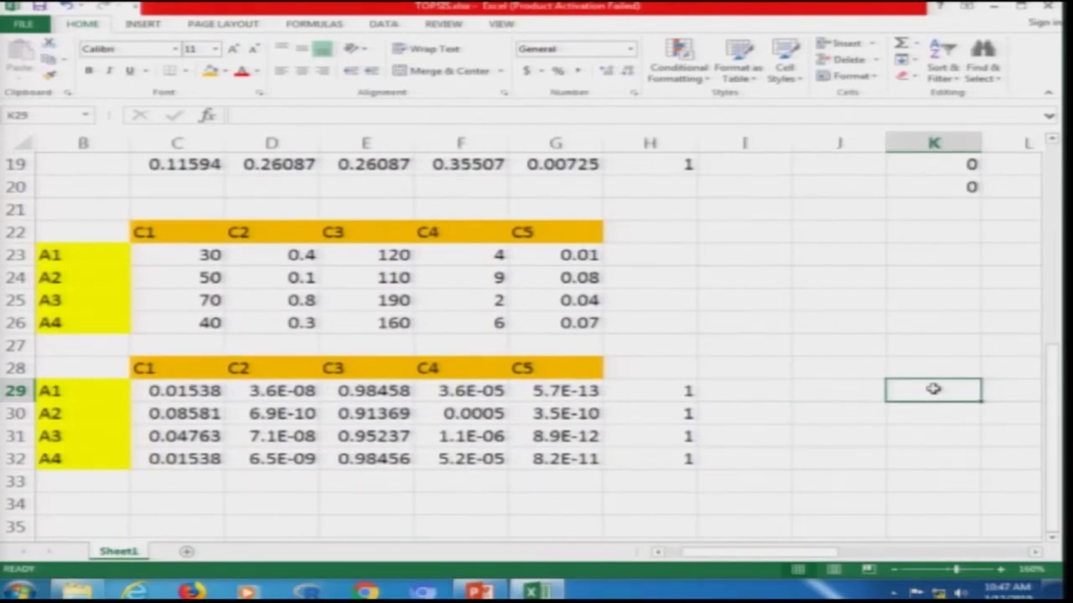
pyautogui.press('Left')
pyautogui.press('Down')
pyautogui.press('Down')
pyautogui.press('Left')
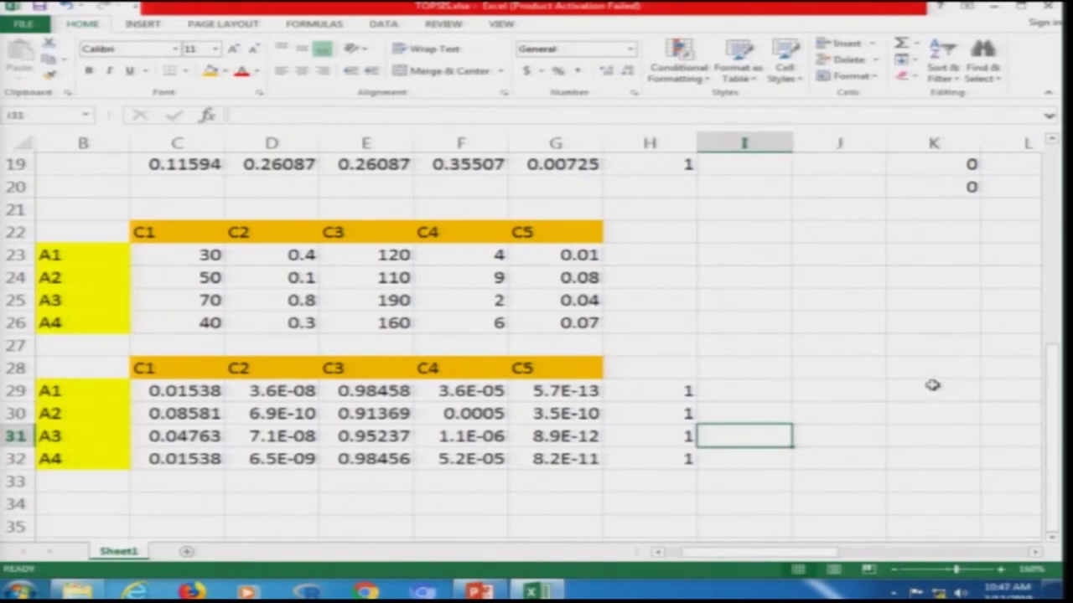
pyautogui.press('Right')
pyautogui.write('W')
pyautogui.press('Right')
pyautogui.press('Left')
pyautogui.hotkey('ctrl', 'b')
# Enter =1/5 in K28 as the first diagonal weight of matrix W
pyautogui.press('Right')
pyautogui.press('Up')
pyautogui.press('Up')
pyautogui.press('Up')
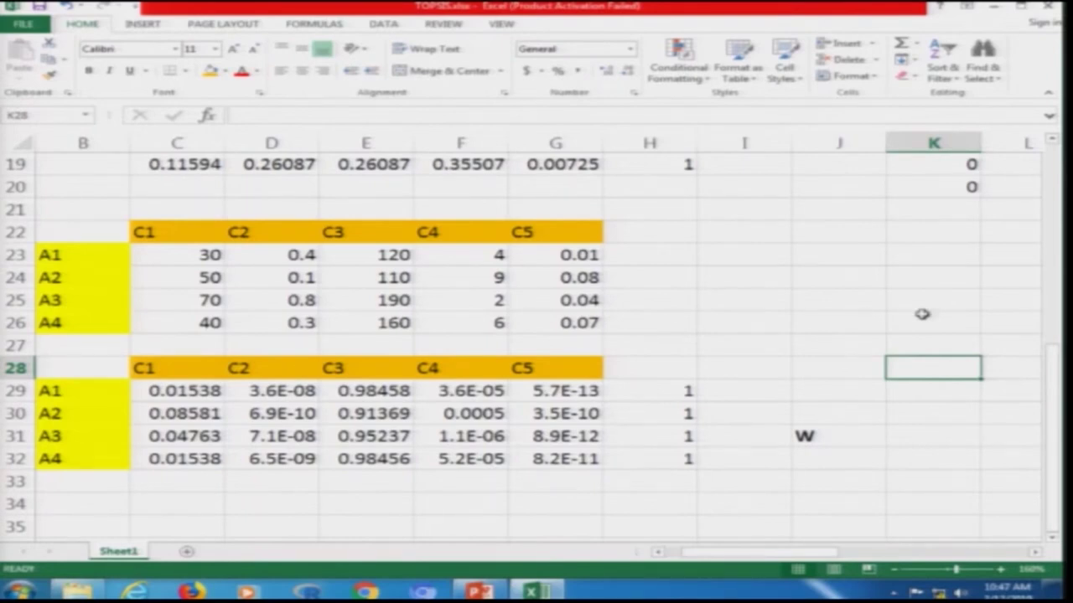
pyautogui.write('=1/5')
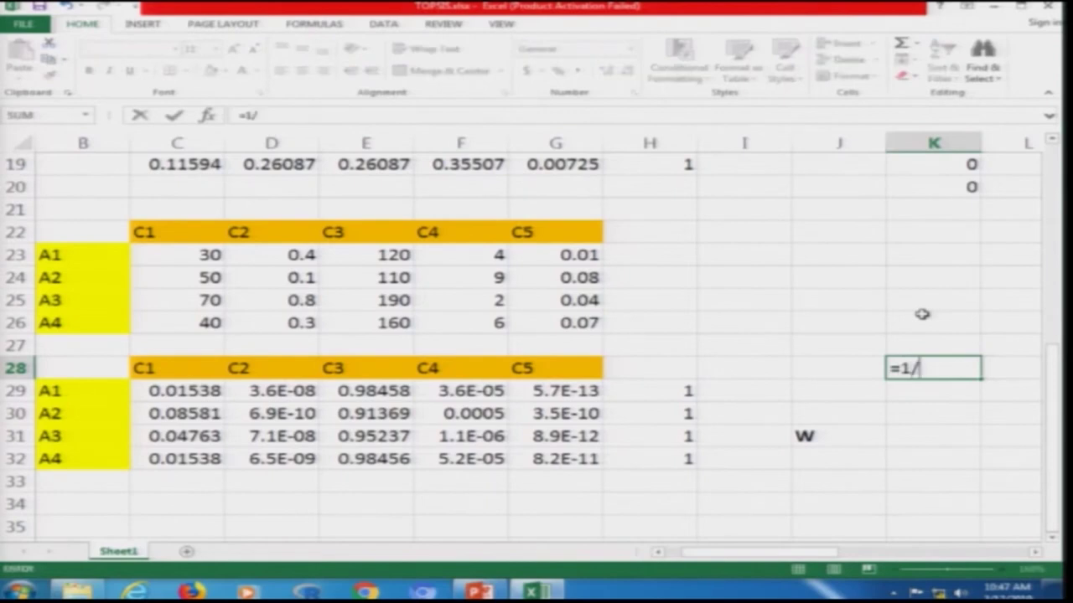
pyautogui.press('Return')
# Copy the weight formula from K28 down the diagonal into L29, M30, N31 and O32
pyautogui.press('Up')
pyautogui.hotkey('ctrl', 'c')
pyautogui.press('Down')
pyautogui.press('Right')
pyautogui.hotkey('ctrl', 'v')
pyautogui.press('Down')
pyautogui.press('Right')
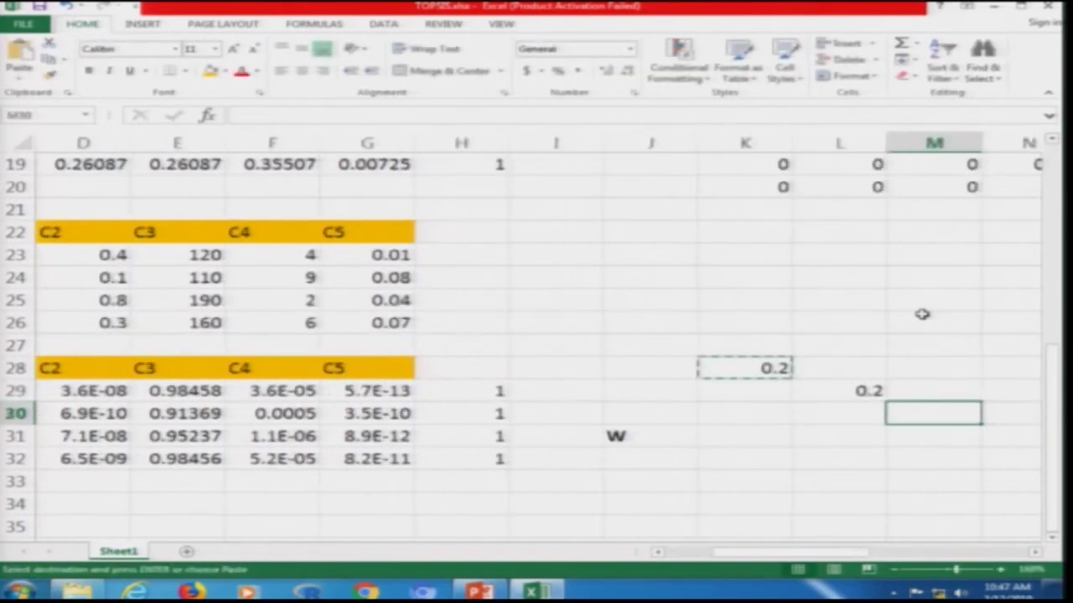
pyautogui.hotkey('ctrl', 'v')
pyautogui.press('Down')
pyautogui.press('Right')
pyautogui.press('Right')
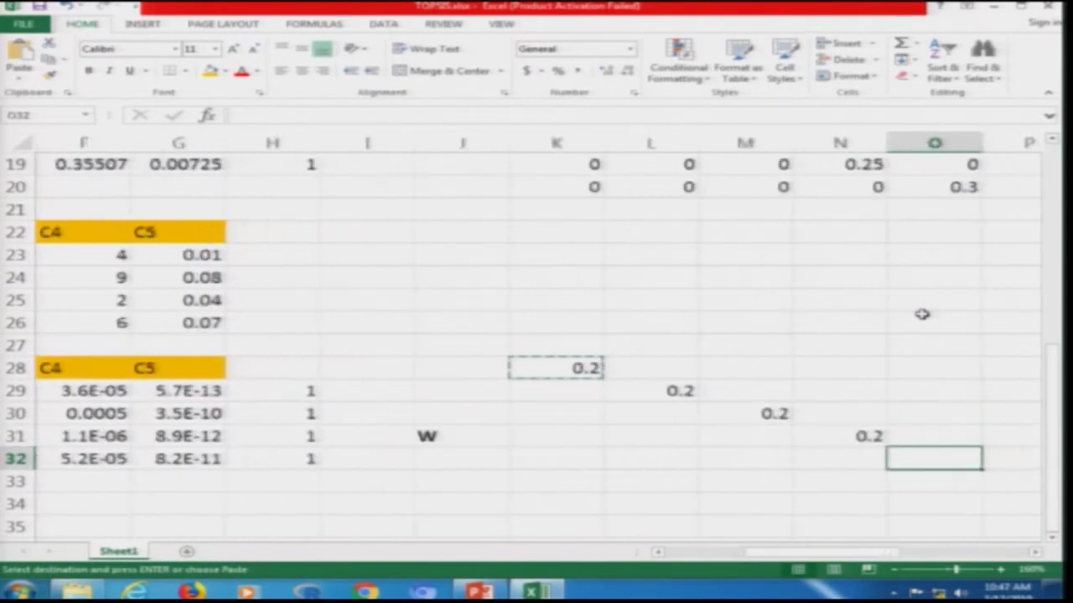
pyautogui.hotkey('ctrl', 'v')
# Fill K29:K32 below the first diagonal weight with 0
pyautogui.press('Left')
pyautogui.press('Up')
pyautogui.press('Left')
pyautogui.press('Left')
pyautogui.press('Left')
pyautogui.press('Up')
pyautogui.press('Up')
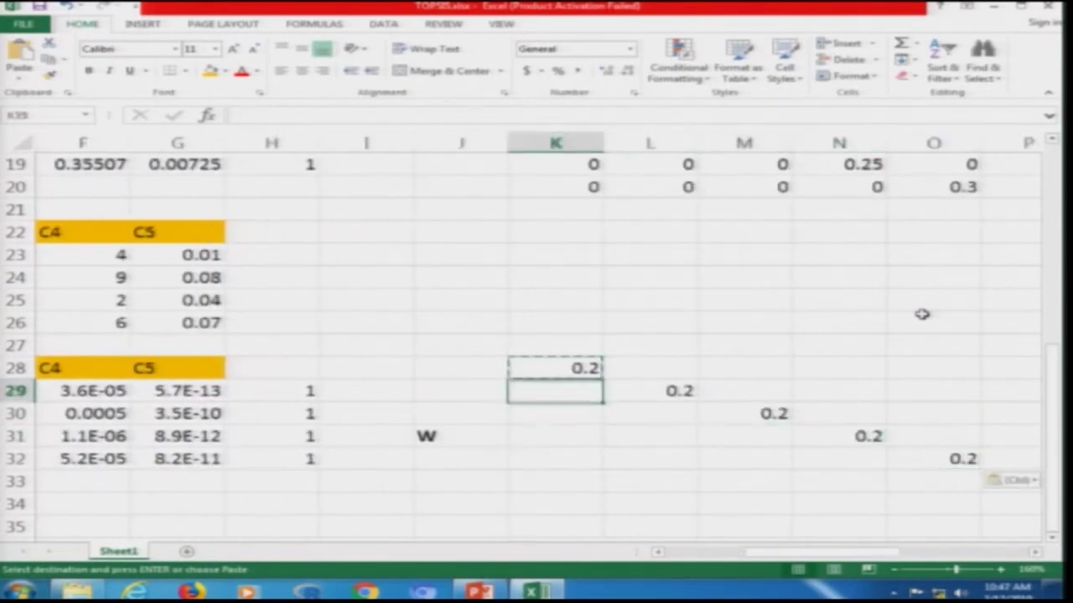
pyautogui.write('0')
pyautogui.press('Return')
pyautogui.write('0')
pyautogui.press('Return')
pyautogui.write('0')
pyautogui.press('Return')
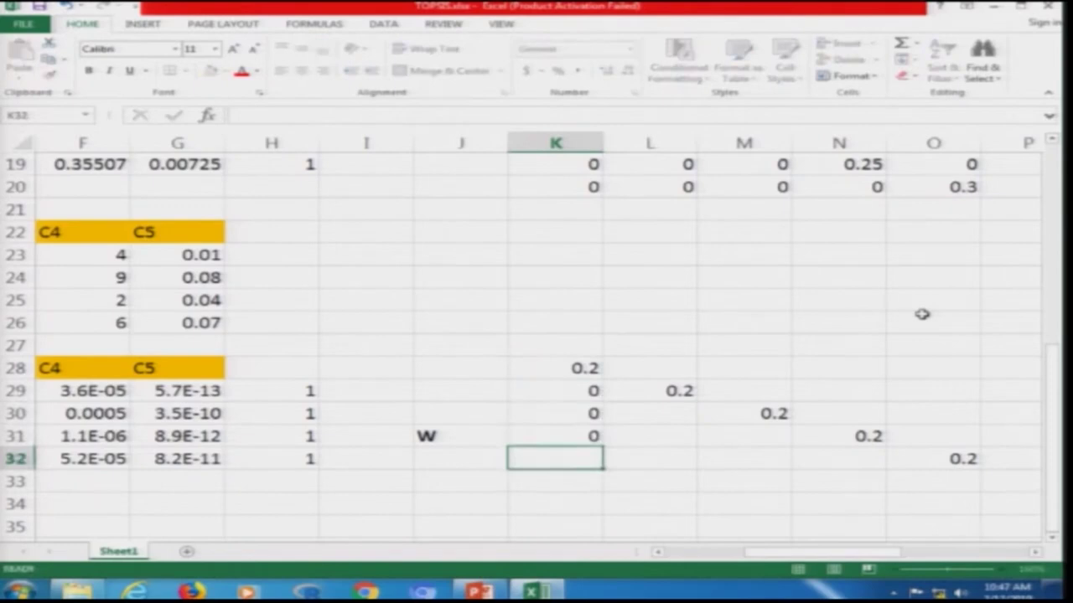
pyautogui.write('0')
# Enter 0 in L30:L32 and L28, the off-diagonal cells of W's second column
pyautogui.press('Right')
pyautogui.write('0')
pyautogui.press('Up')
pyautogui.write('0')
pyautogui.press('Up')
pyautogui.write('0')
pyautogui.press('Up')
pyautogui.press('Up')
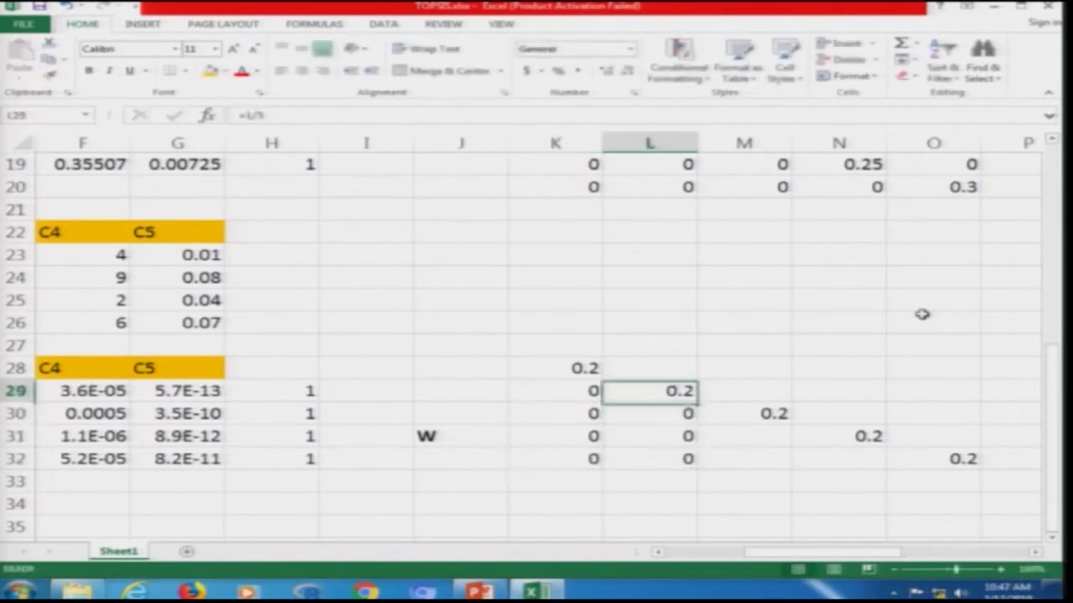
pyautogui.write('0')
# Enter 0 in M28, M29, M31 and M32, the off-diagonal cells of W's third column
pyautogui.press('Right')
pyautogui.write('0')
pyautogui.press('Return')
pyautogui.write('0')
pyautogui.press('Return')
pyautogui.press('Return')
pyautogui.write('0')
pyautogui.press('Return')
pyautogui.write('0')
pyautogui.press('Return')
# Enter 0 in N32 and N28:N30, the off-diagonal cells of W's fourth column
pyautogui.press('Right')
pyautogui.press('Up')
pyautogui.write('0')
pyautogui.press('Up')
pyautogui.press('Up')
pyautogui.write('0')
pyautogui.press('Up')
pyautogui.write('0')
pyautogui.press('Up')
pyautogui.write('0')
pyautogui.press('Right')
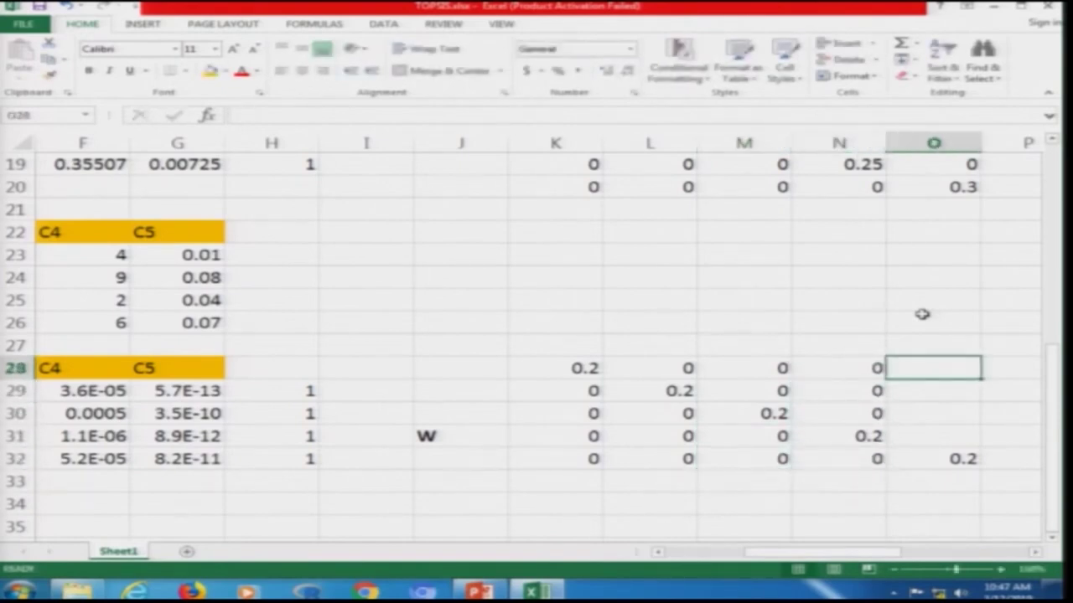
# Enter 0 in O28:O31, the off-diagonal cells of W's fifth column
pyautogui.write('0')
pyautogui.press('Return')
pyautogui.write('0')
pyautogui.press('Return')
pyautogui.write('0')
pyautogui.press('Return')
pyautogui.write('0')
pyautogui.press('Return')
# Move the weight matrix from K28:O32 one column over so that it starts in L28
pyautogui.press('Left')
pyautogui.press('Left')
pyautogui.press('Left')
pyautogui.press('Left')
pyautogui.press('Up')
pyautogui.press('Up')
pyautogui.press('Up')
pyautogui.press('Up')
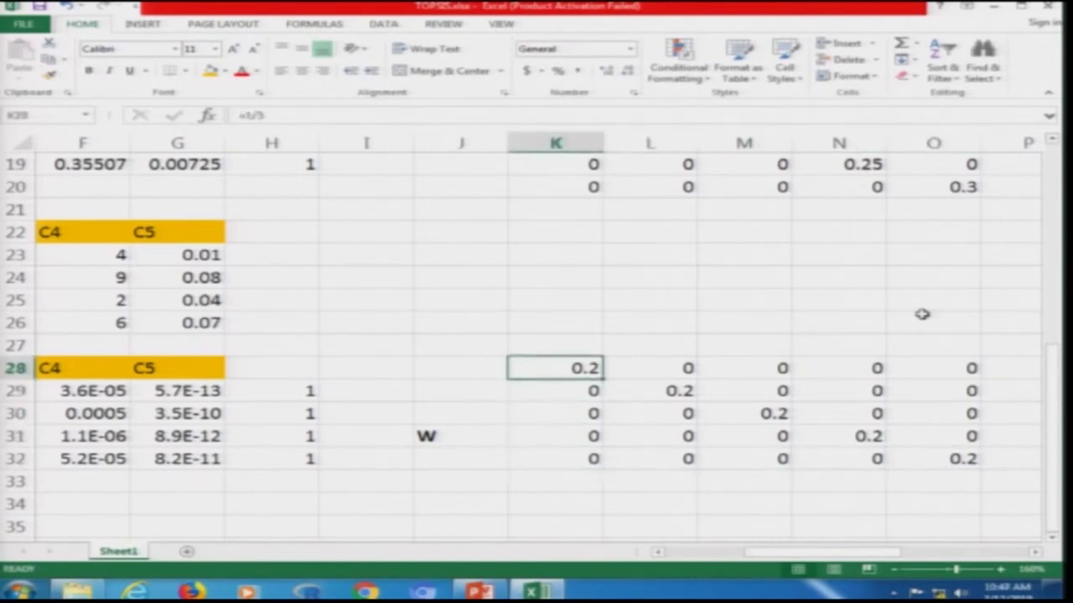
pyautogui.press('Up')
pyautogui.press('Left')
pyautogui.press('Down')
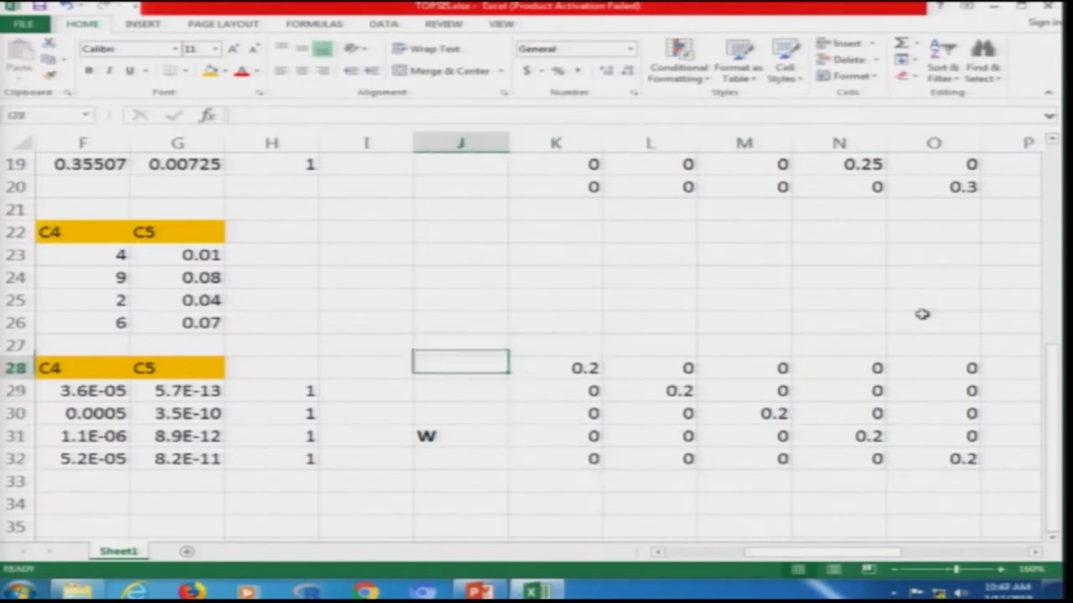
pyautogui.press('Right')
pyautogui.hotkey('shift', 'Down')
pyautogui.hotkey('shift', 'Down')
pyautogui.hotkey('shift', 'Down')
pyautogui.hotkey('shift', 'Down')
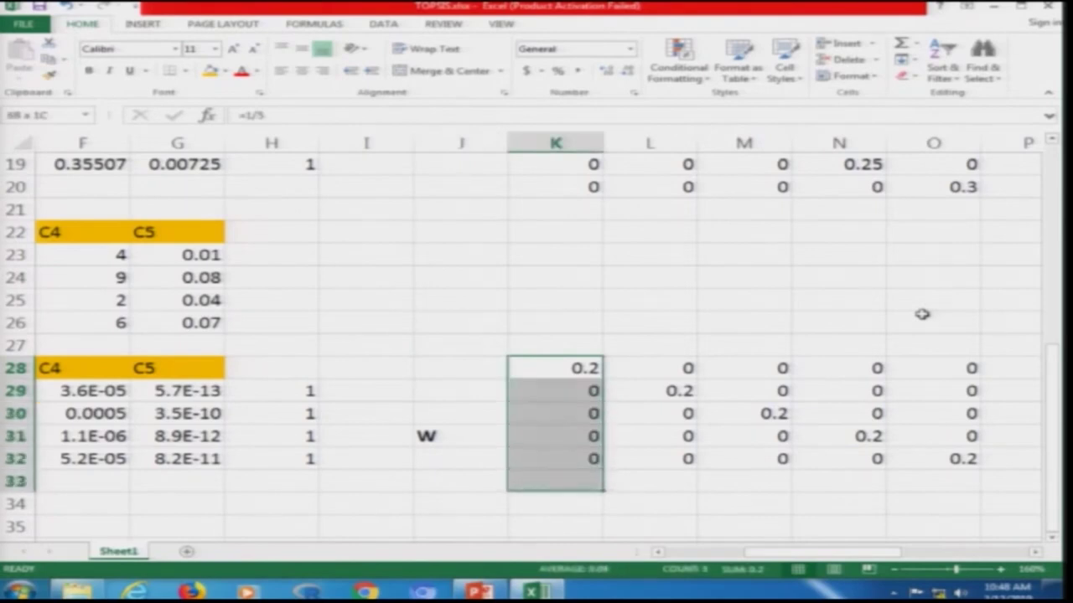
pyautogui.hotkey('shift', 'Right')
pyautogui.hotkey('shift', 'Right')
pyautogui.hotkey('shift', 'Right')
pyautogui.hotkey('shift', 'Right')
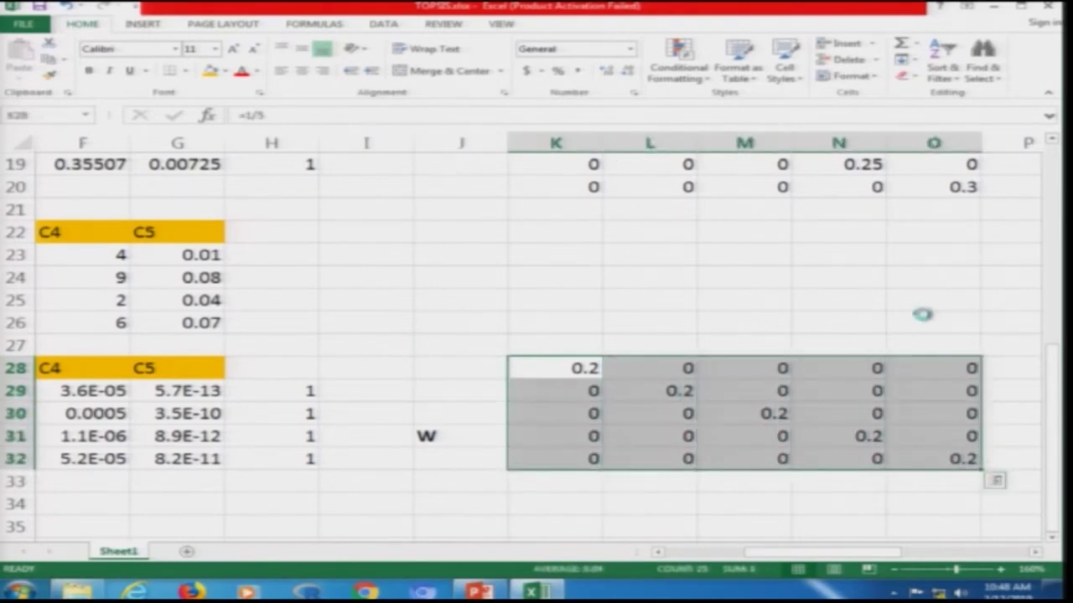
pyautogui.hotkey('ctrl', 'x')
pyautogui.press('Right')
pyautogui.hotkey('ctrl', 'v')
# Copy the C1 to C5 header cells from C28:G28 to L27:P27 above the weight matrix
pyautogui.press('Left')
pyautogui.press('Home')
pyautogui.press('Right')
pyautogui.press('Right')
pyautogui.hotkey('shift', 'Right')
pyautogui.hotkey('shift', 'Right')
pyautogui.hotkey('shift', 'Right')
pyautogui.hotkey('shift', 'Right')
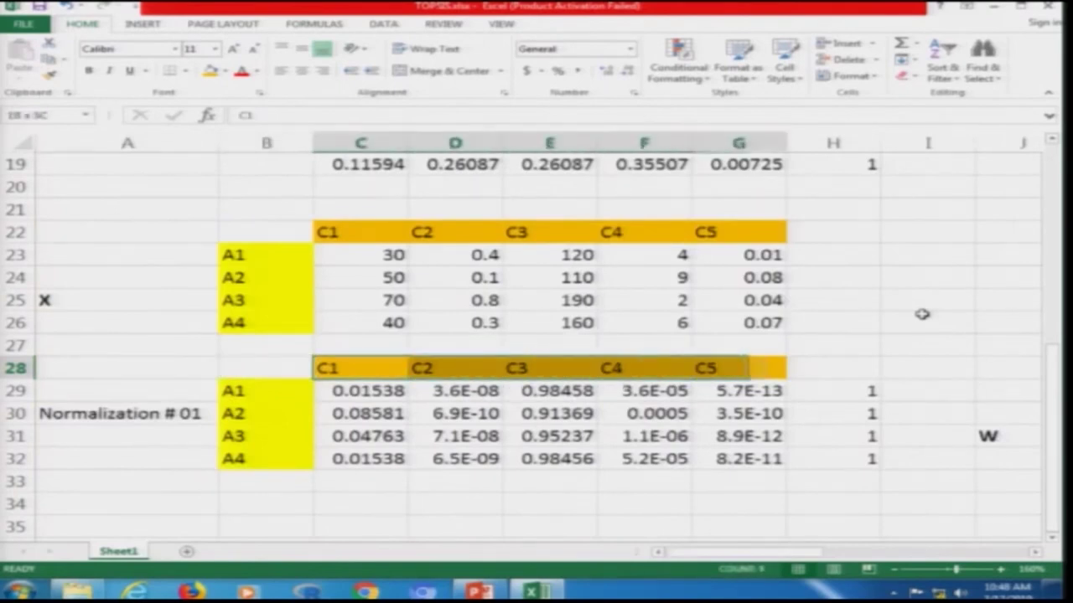
pyautogui.hotkey('ctrl', 'c')
pyautogui.press('Right')
pyautogui.press('Right')
pyautogui.press('Right')
pyautogui.press('Right')
pyautogui.press('Right')
pyautogui.press('Right')
pyautogui.press('Right')
pyautogui.press('Right')
pyautogui.press('Right')
pyautogui.press('Right')
pyautogui.press('Right')
pyautogui.press('Right')
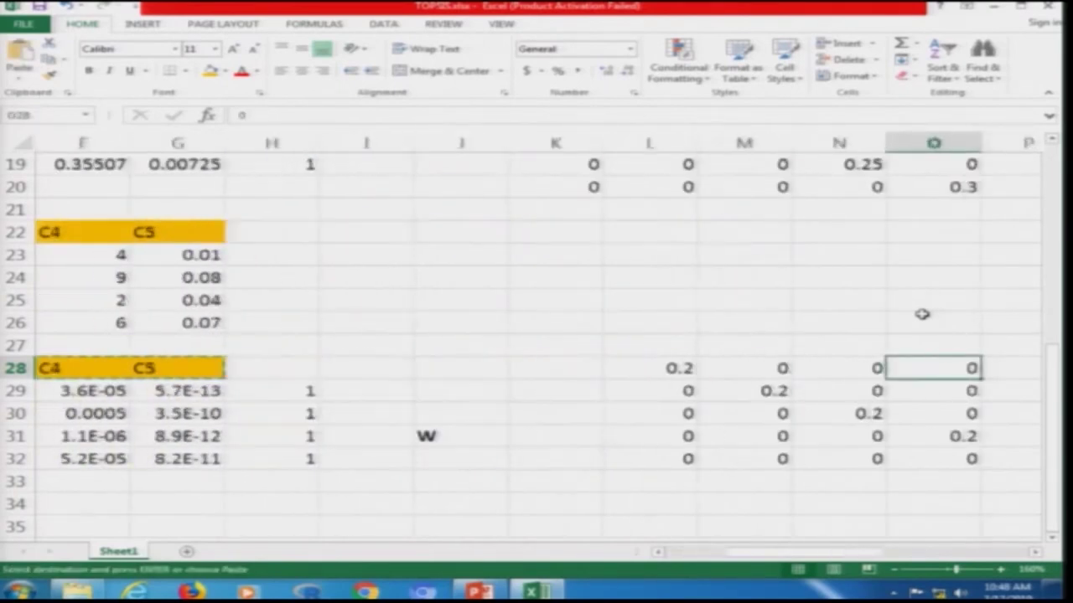
pyautogui.press('Left')
pyautogui.press('Left')
pyautogui.press('Left')
pyautogui.press('Up')
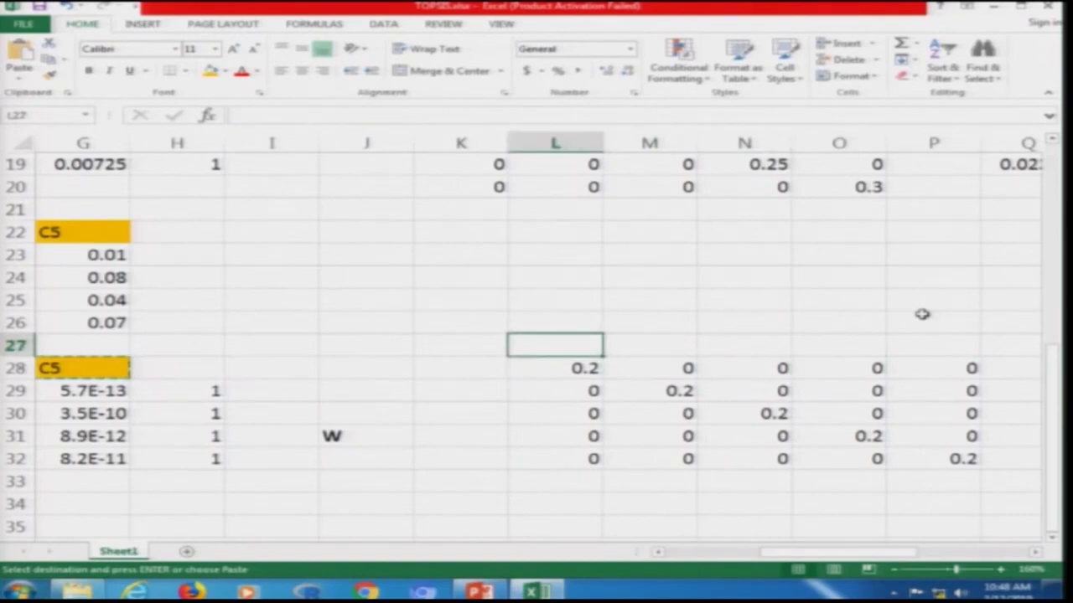
pyautogui.hotkey('ctrl', 'v')
# Copy the C1 header from L27 to K28 as the weight matrix's first row label
pyautogui.press('Left')
pyautogui.press('Down')
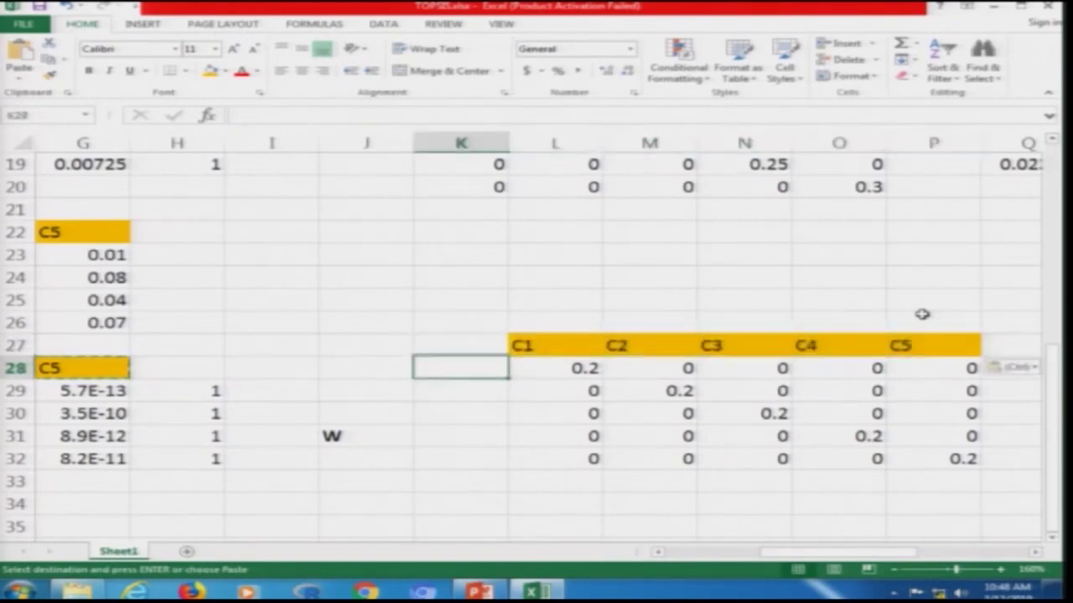
pyautogui.press('Right')
pyautogui.press('Up')
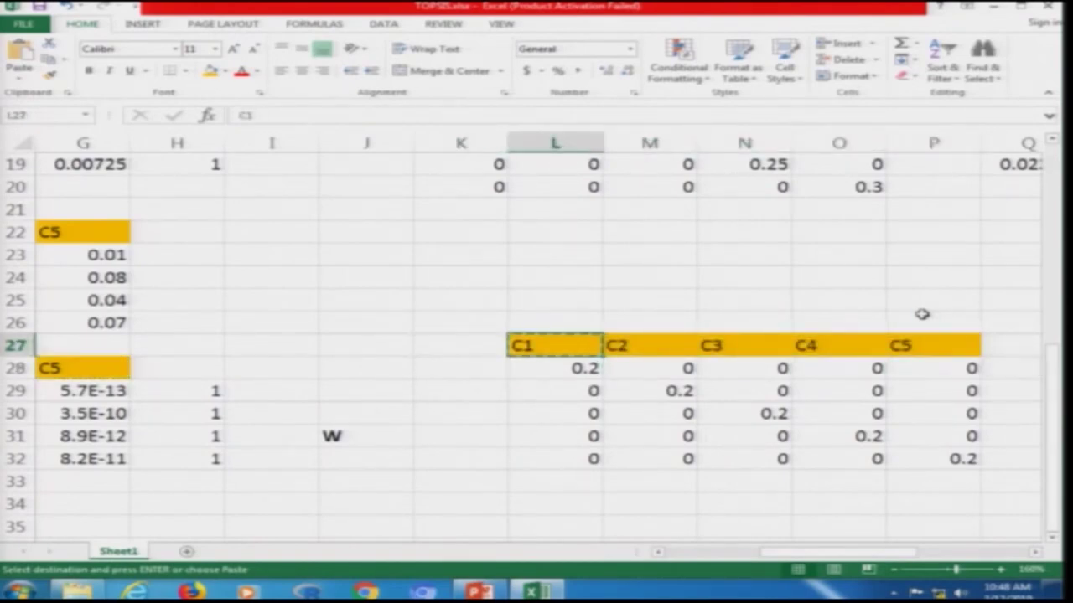
pyautogui.hotkey('shift', 'Down')
pyautogui.hotkey('ctrl', 'c')
pyautogui.hotkey('ctrl', 'v')
pyautogui.press('Right')
pyautogui.press('Right')
pyautogui.press('Up')
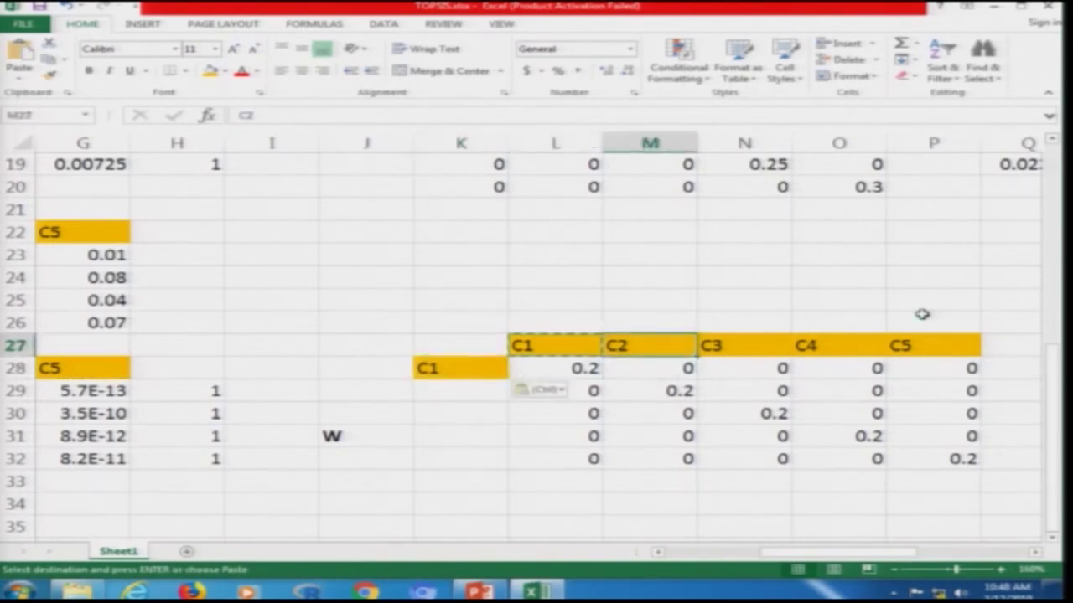
pyautogui.hotkey('ctrl', 'v')
pyautogui.press('Down')
pyautogui.hotkey('ctrl', 'z')
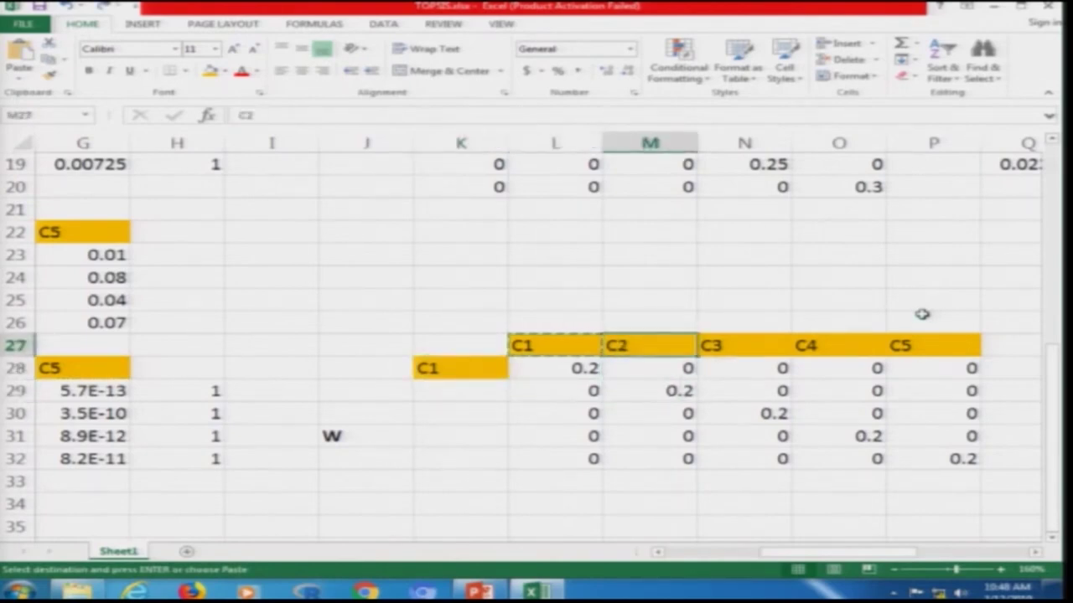
# Copy the C2 header from M27 to K29 as the weight matrix's second row label
pyautogui.hotkey('ctrl', 'c')
pyautogui.press('Down')
pyautogui.press('Left')
pyautogui.press('Down')
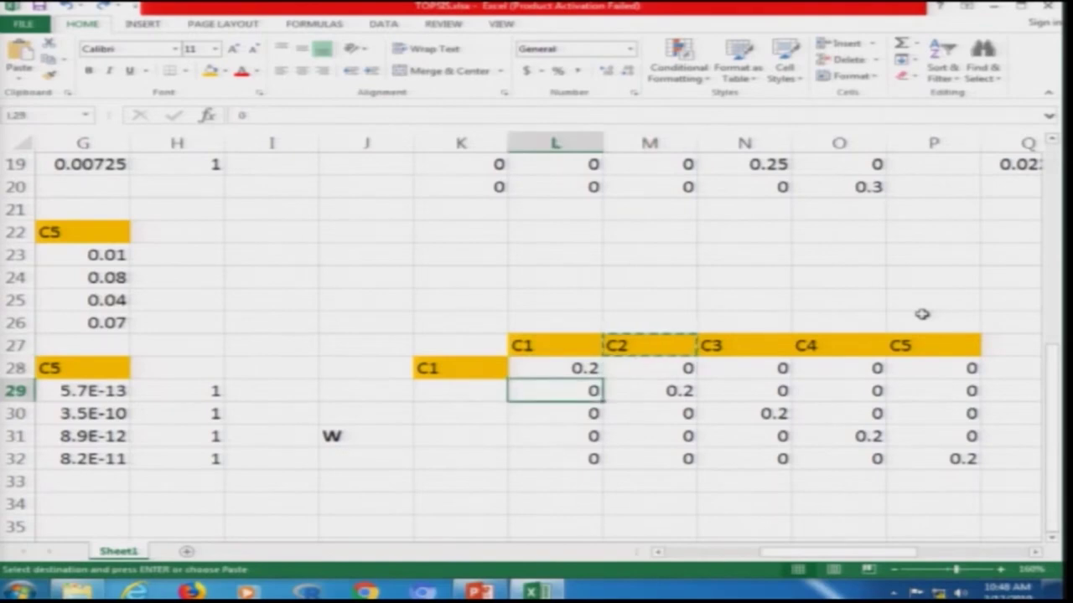
pyautogui.press('Left')
pyautogui.hotkey('ctrl', 'v')
# Copy the C3 header from N27 to K30 as the weight matrix's third row label
pyautogui.press('Right')
pyautogui.press('Right')
pyautogui.press('Right')
pyautogui.press('Up')
pyautogui.press('Up')
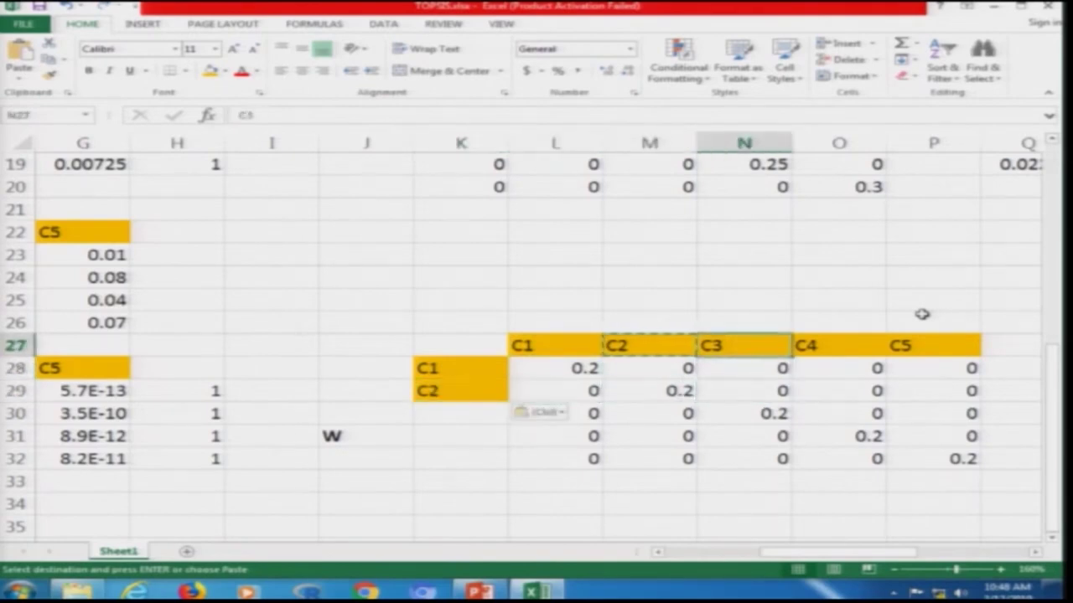
pyautogui.hotkey('ctrl', 'c')
pyautogui.press('Down')
pyautogui.press('Down')
pyautogui.press('Down')
pyautogui.press('Left')
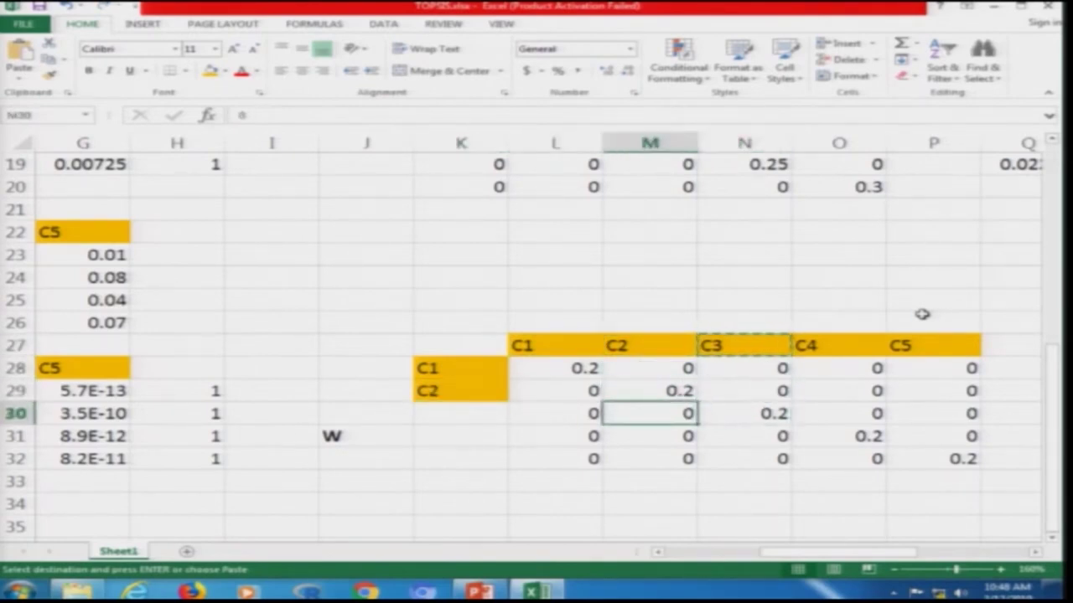
pyautogui.press('Left')
pyautogui.press('Left')
pyautogui.hotkey('ctrl', 'v')
# Copy the C4 header from O27 to K31 as the weight matrix's fourth row label
pyautogui.press('Right')
pyautogui.press('Right')
pyautogui.press('Right')
pyautogui.press('Right')
pyautogui.press('Up')
pyautogui.press('Up')
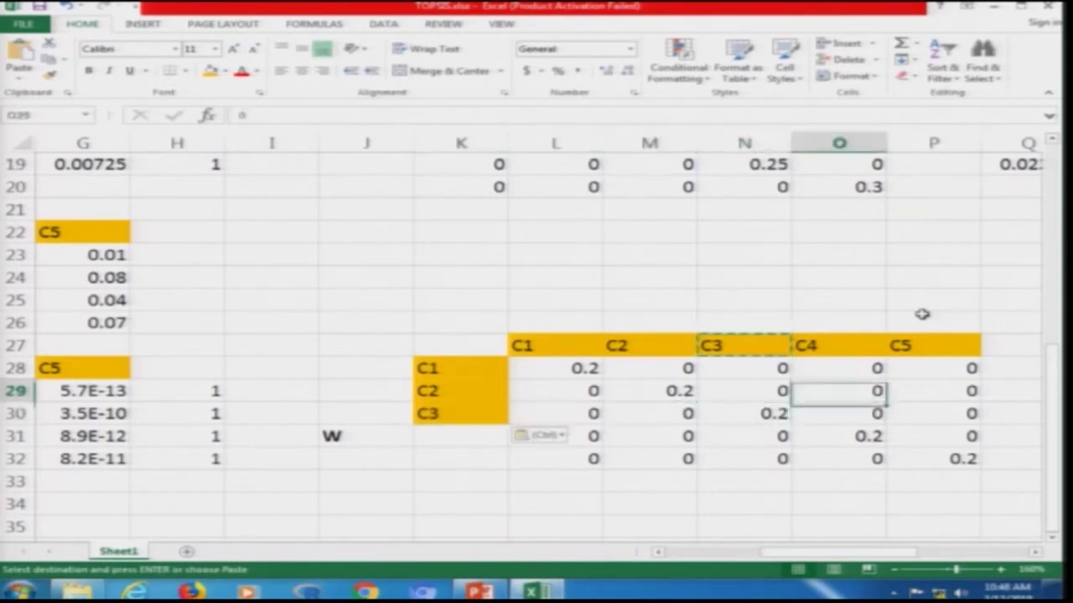
pyautogui.press('Up')
pyautogui.hotkey('ctrl', 'c')
pyautogui.press('Down')
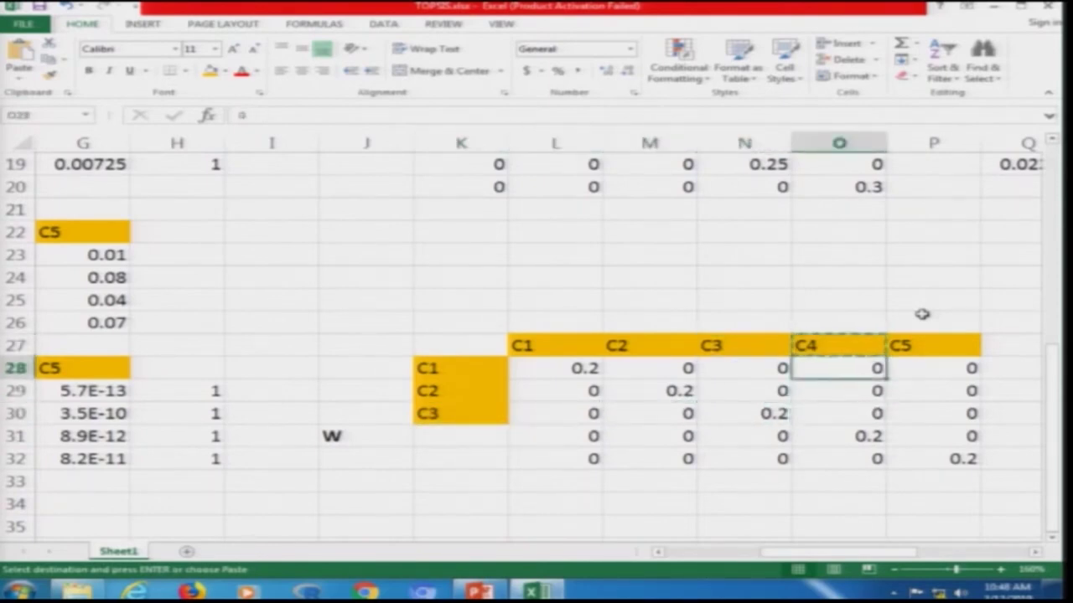
pyautogui.press('Down')
pyautogui.press('Down')
pyautogui.press('Down')
pyautogui.press('Left')
pyautogui.press('Left')
pyautogui.press('Left')
pyautogui.press('Left')
pyautogui.hotkey('ctrl', 'v')
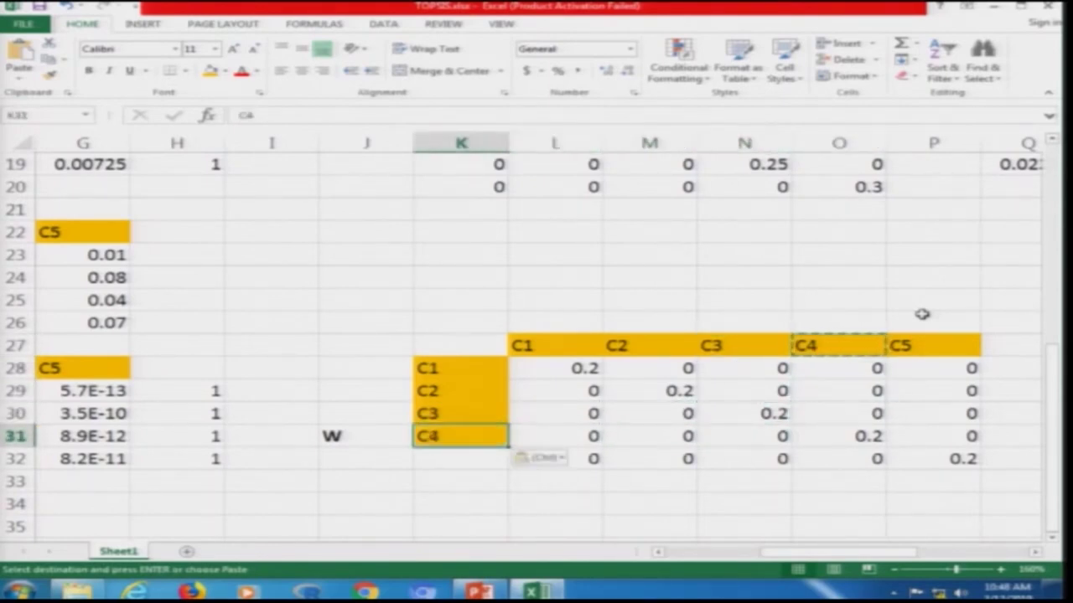
# Copy the C5 header from P27 to K32 as the weight matrix's last row label and clear the copy selection
pyautogui.press('Right')
pyautogui.press('Right')
pyautogui.press('Right')
pyautogui.press('Right')
pyautogui.press('Right')
pyautogui.press('Up')
pyautogui.press('Up')
pyautogui.press('Up')
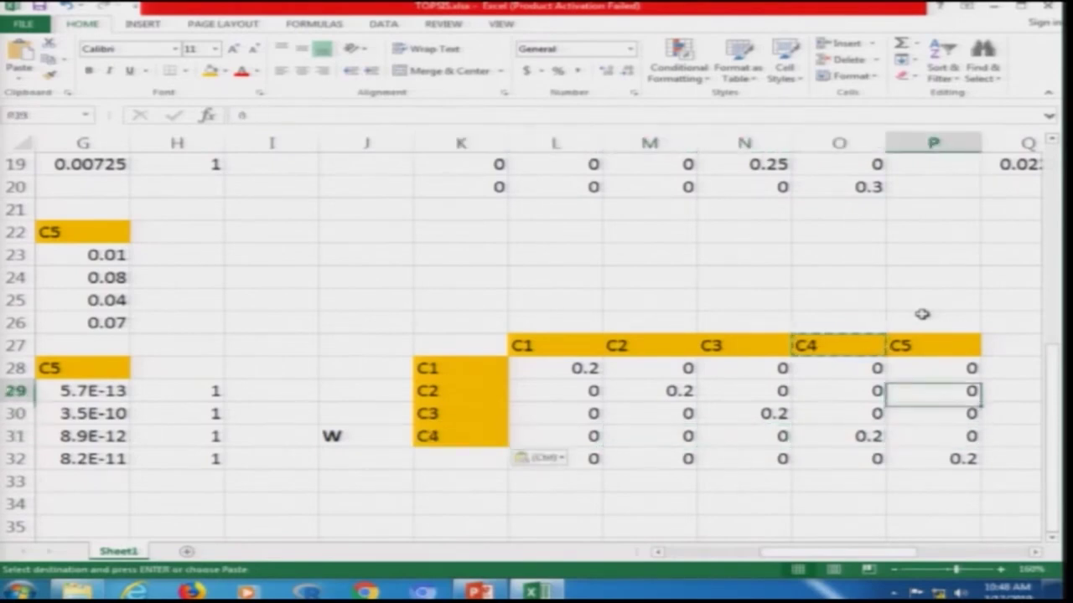
pyautogui.press('Up')
pyautogui.hotkey('ctrl', 'c')
pyautogui.press('Left')
pyautogui.press('Left')
pyautogui.press('Left')
pyautogui.press('Left')
pyautogui.press('Left')
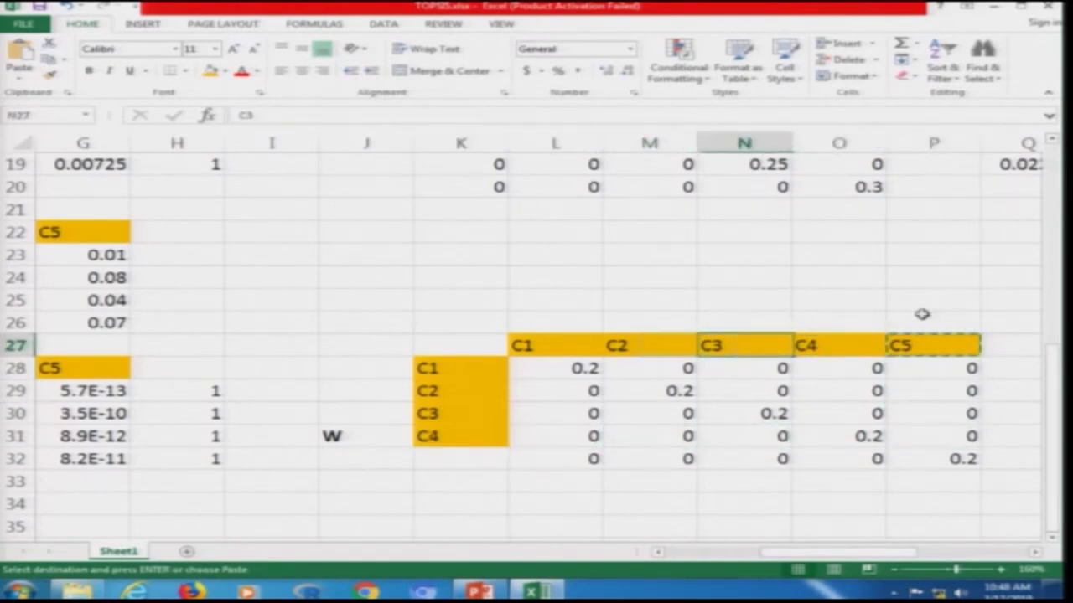
pyautogui.press('Down')
pyautogui.press('Down')
pyautogui.press('Down')
pyautogui.press('Down')
pyautogui.press('Down')
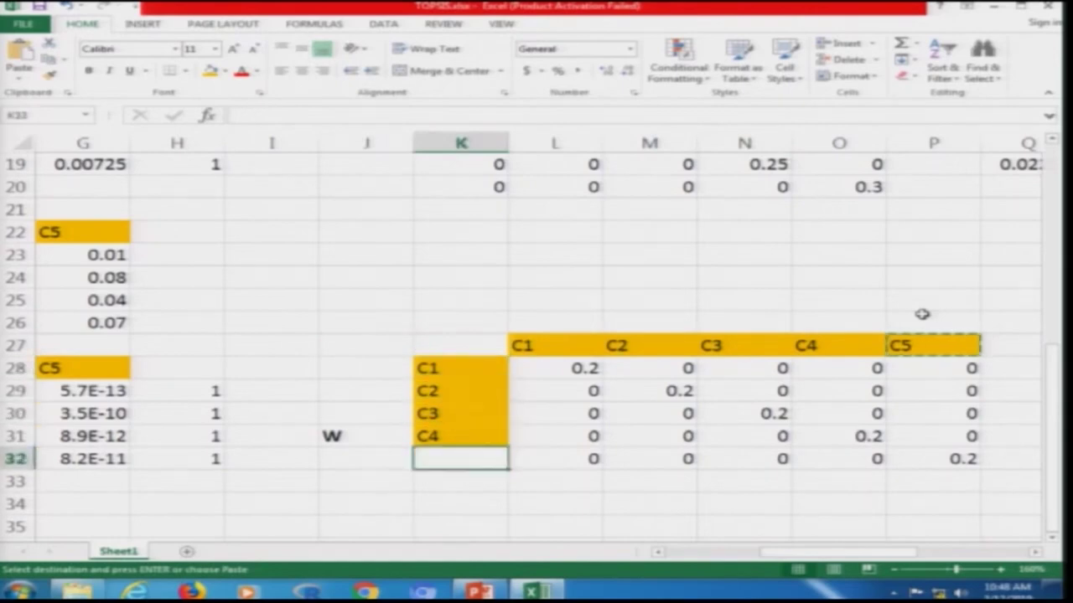
pyautogui.hotkey('ctrl', 'v')
pyautogui.press('Escape')
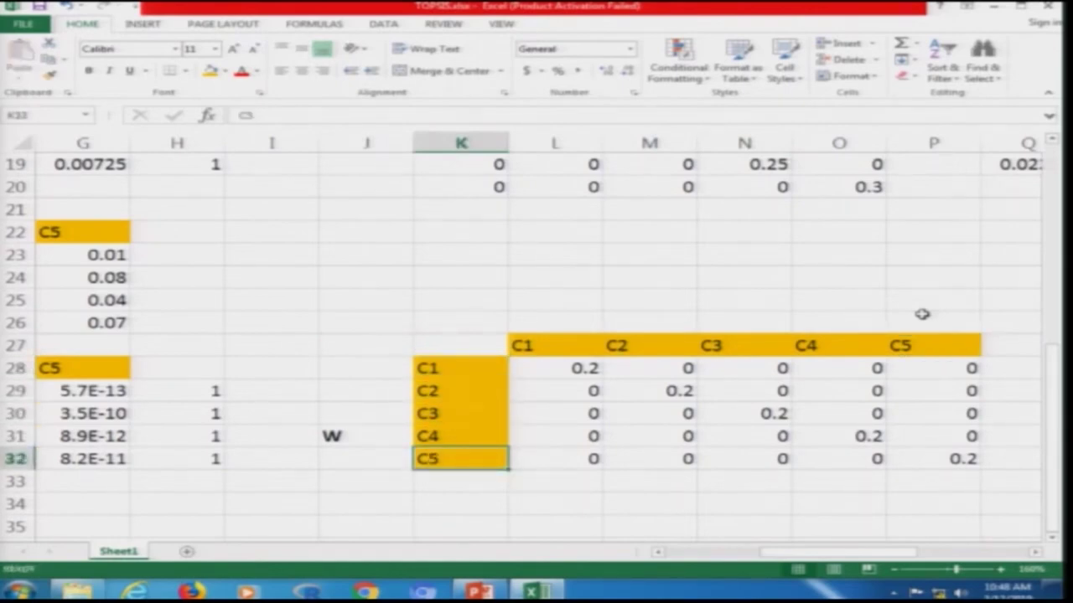
pyautogui.press('Left')
pyautogui.press('Left')
pyautogui.press('Left')
pyautogui.press('Left')
pyautogui.press('Left')
pyautogui.press('Left')
pyautogui.press('Left')
pyautogui.press('Left')
pyautogui.press('Left')
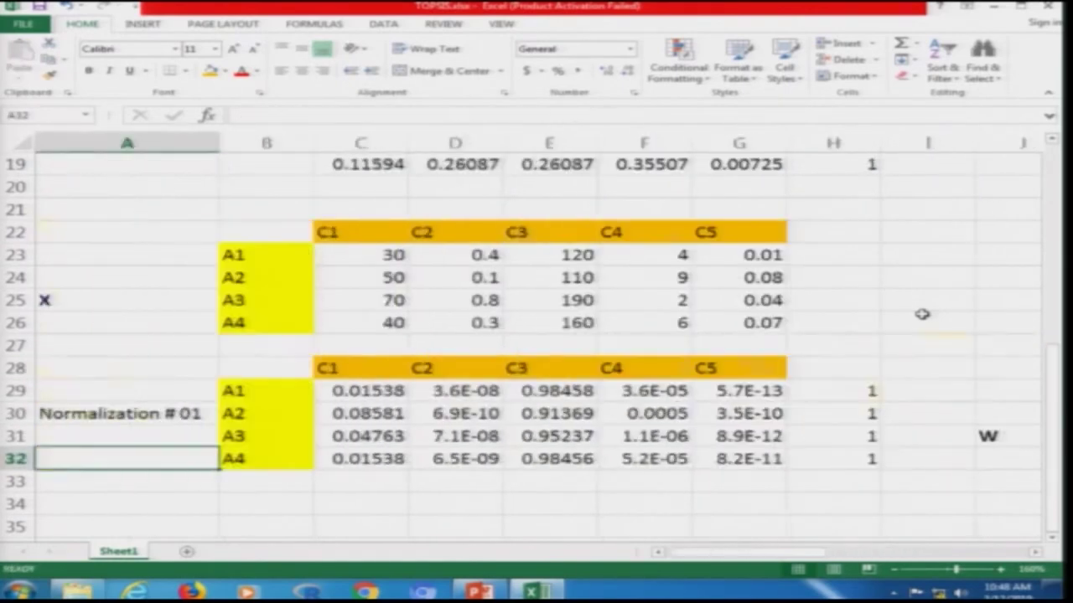
pyautogui.press('Down')
pyautogui.press('Down')
pyautogui.press('Down')
pyautogui.press('Down')
pyautogui.press('Down')
pyautogui.press('Up')
pyautogui.press('Up')
pyautogui.press('Up')
pyautogui.press('Right')
pyautogui.press('Right')
pyautogui.press('Left')
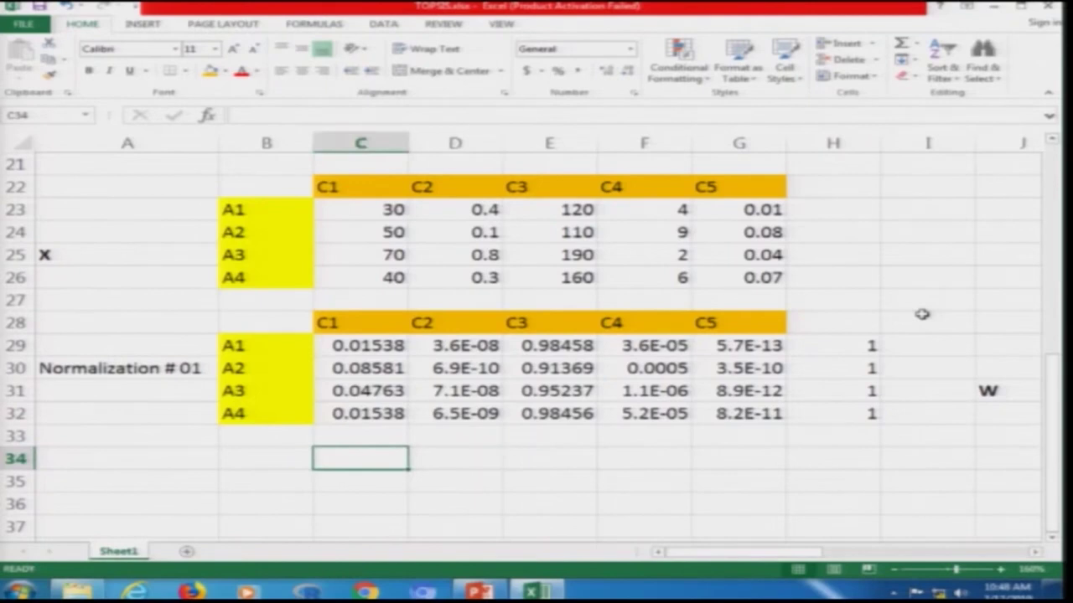
# Switch to PowerPoint to review the VIKOR Step # 02 slide on the weighted normalized decision matrix, and return to the Excel worksheet
pyautogui.click(894, 570)
pyautogui.click(895, 570)
pyautogui.click(895, 570)
pyautogui.click(895, 570)
pyautogui.click(895, 570)
pyautogui.click(895, 570)
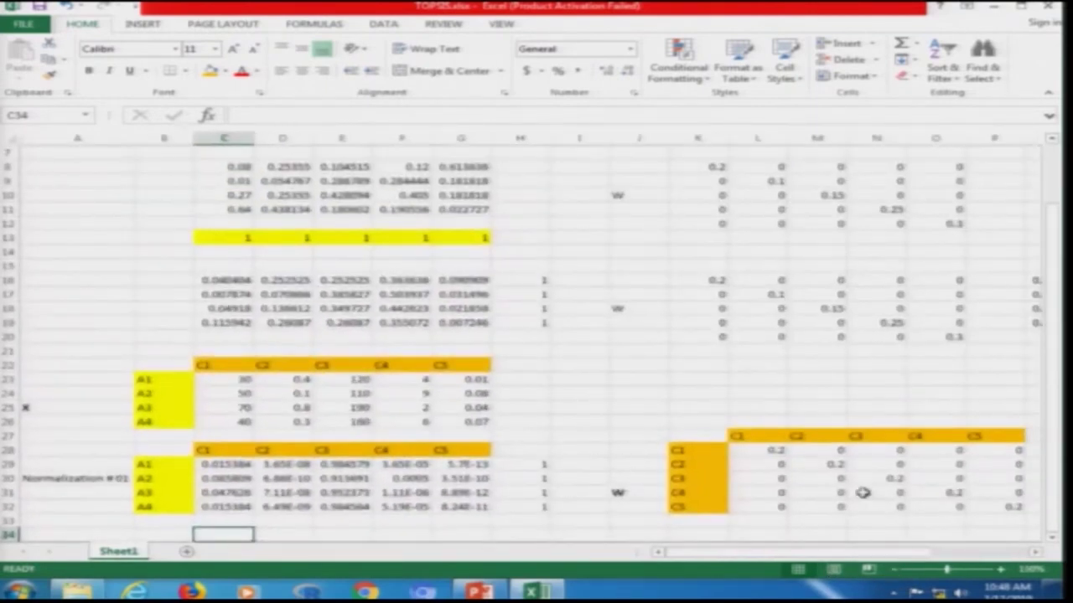
pyautogui.scroll(-2, 862, 493)
pyautogui.hotkey('alt', 'Tab')
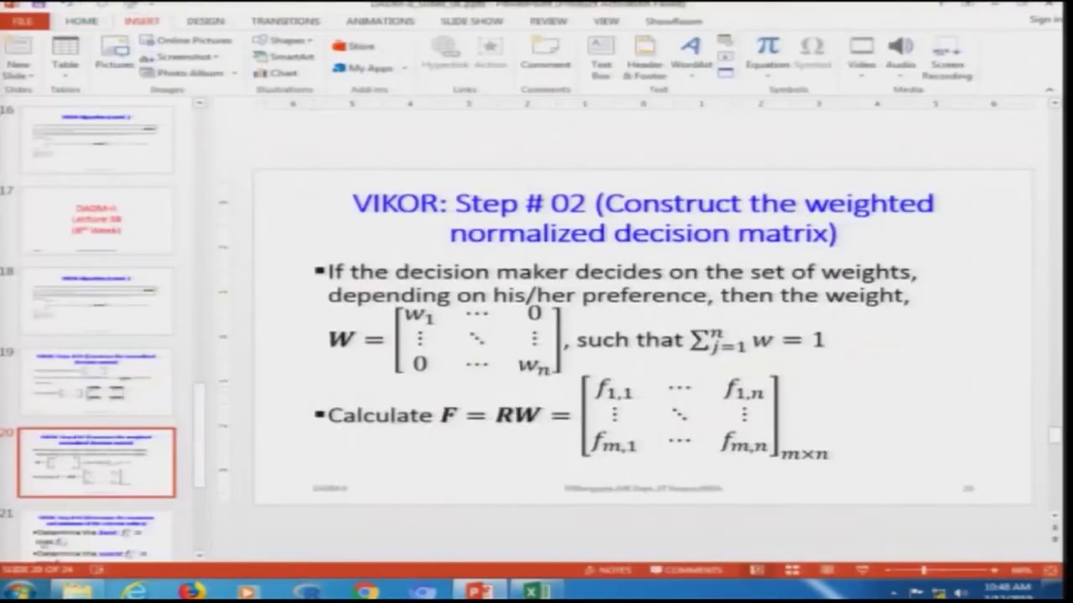
pyautogui.hotkey('alt', 'Tab')
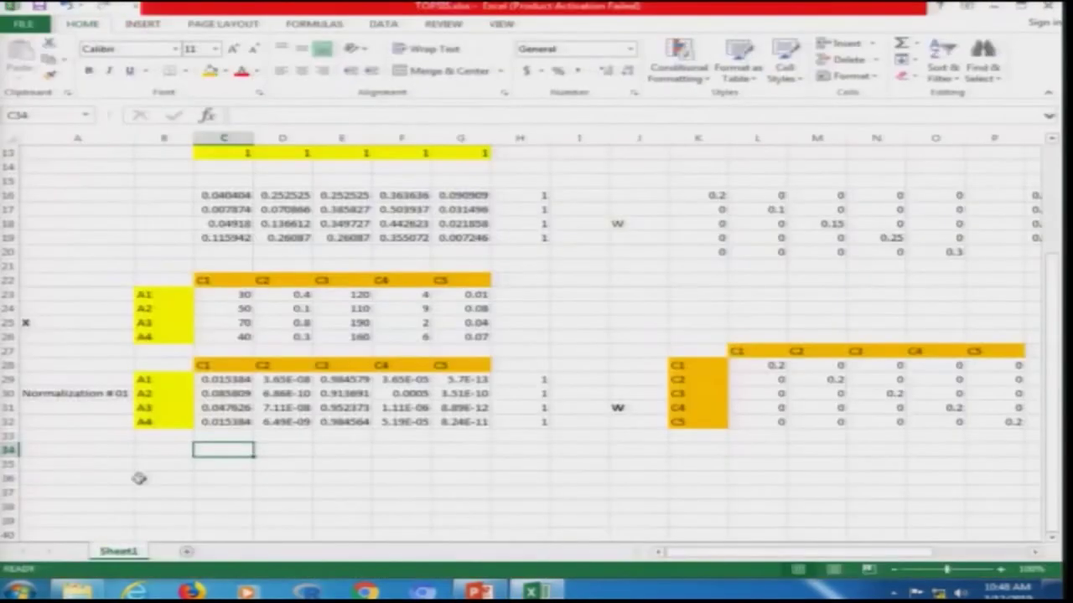
# Copy the A1 to A4 row labels from B29:B32 to B35:B38 for the weighted matrix
pyautogui.click(82, 491)
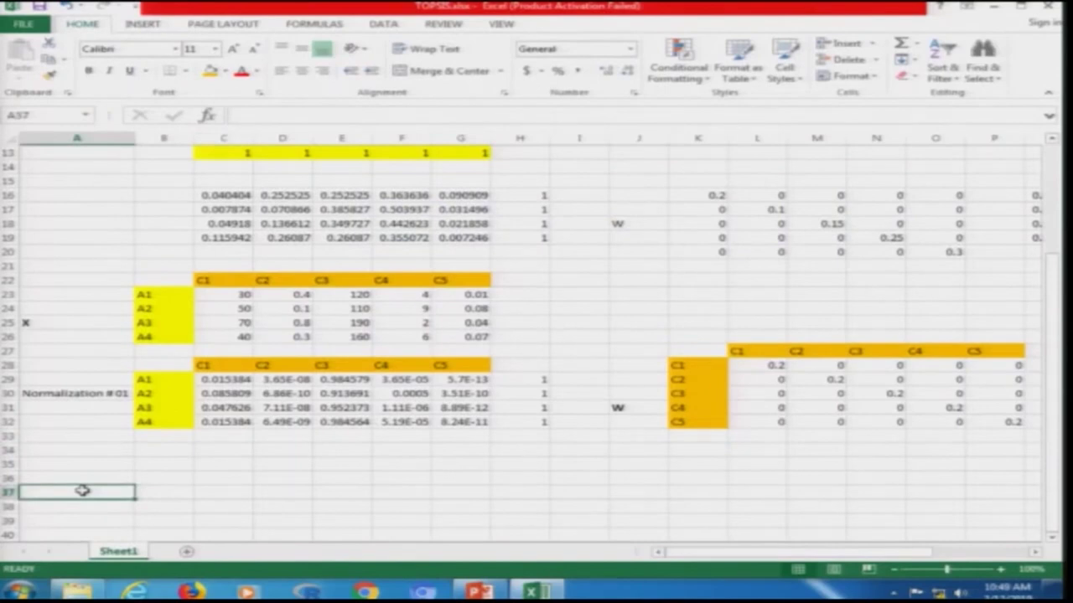
pyautogui.press('Up')
pyautogui.press('Up')
pyautogui.press('Up')
pyautogui.press('Up')
pyautogui.press('Up')
pyautogui.press('Up')
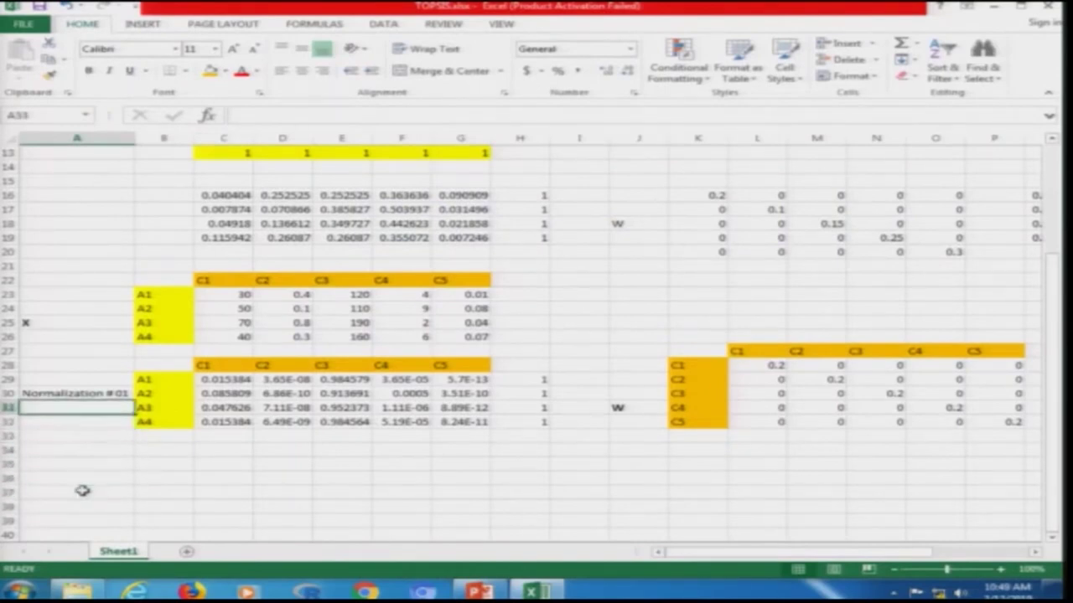
pyautogui.press('Right')
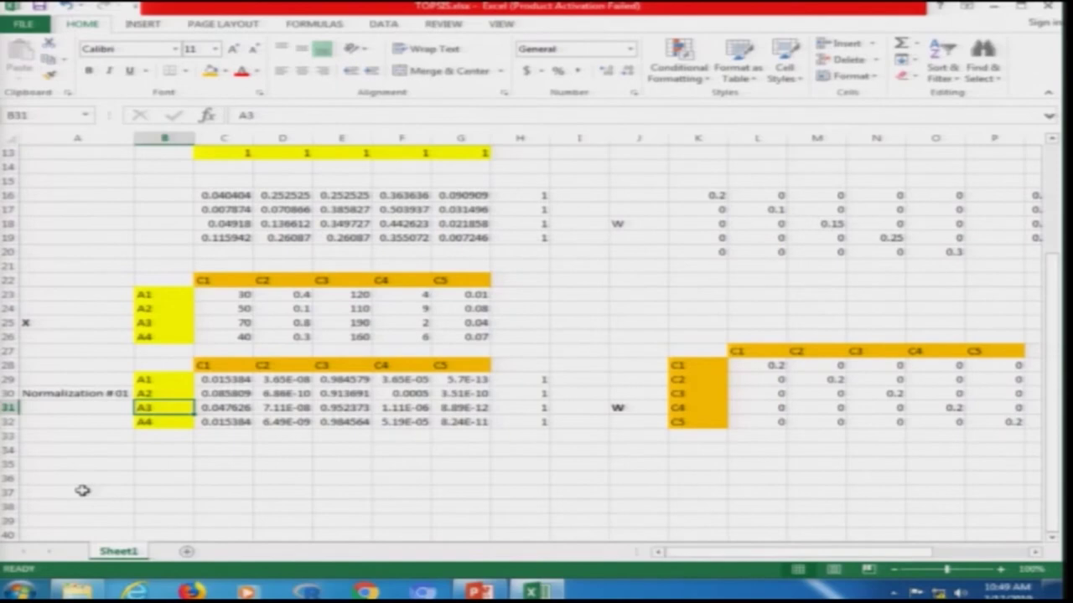
pyautogui.press('Down')
pyautogui.press('Down')
pyautogui.press('Down')
pyautogui.press('Up')
pyautogui.press('Up')
pyautogui.press('Up')
pyautogui.press('Up')
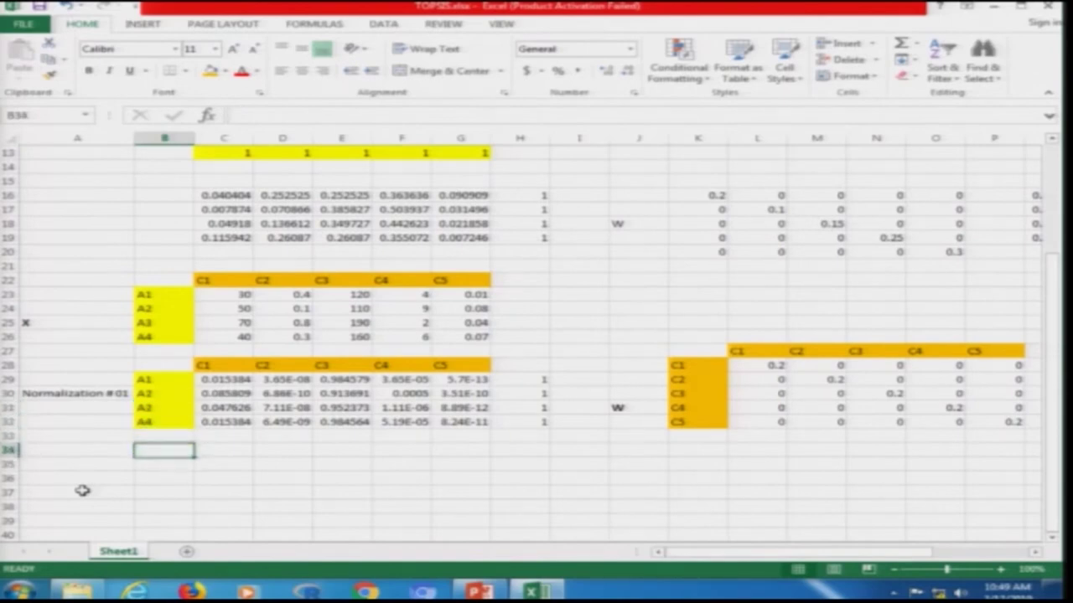
pyautogui.press('Up')
pyautogui.hotkey('shift', 'Down')
pyautogui.hotkey('shift', 'Down')
pyautogui.hotkey('shift', 'Down')
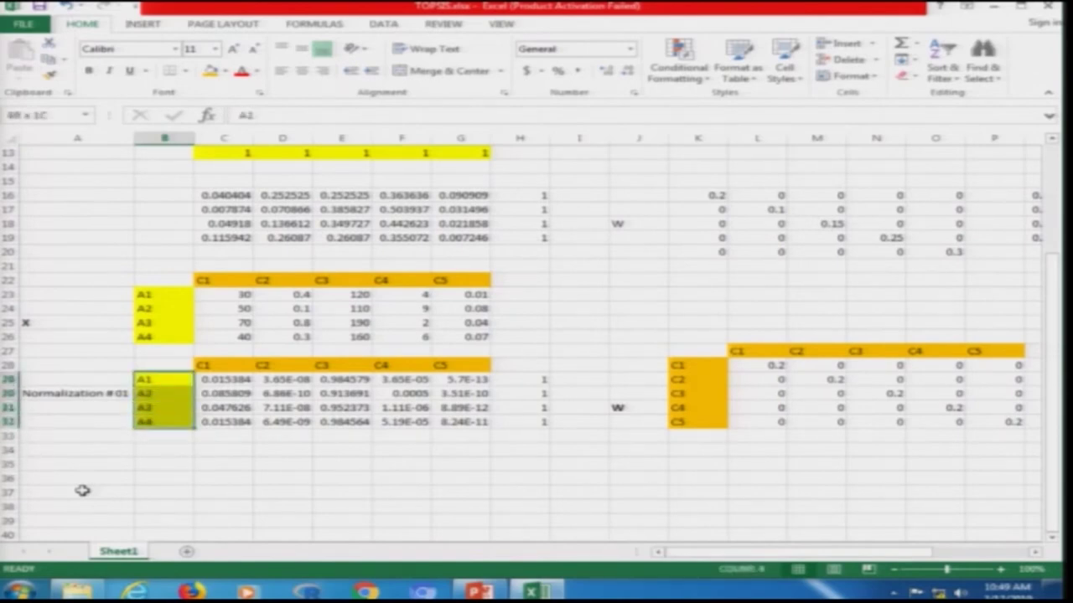
pyautogui.hotkey('ctrl', 'c')
pyautogui.press('Down')
pyautogui.press('Down')
pyautogui.press('Down')
pyautogui.press('Down')
pyautogui.press('Down')
pyautogui.press('Down')
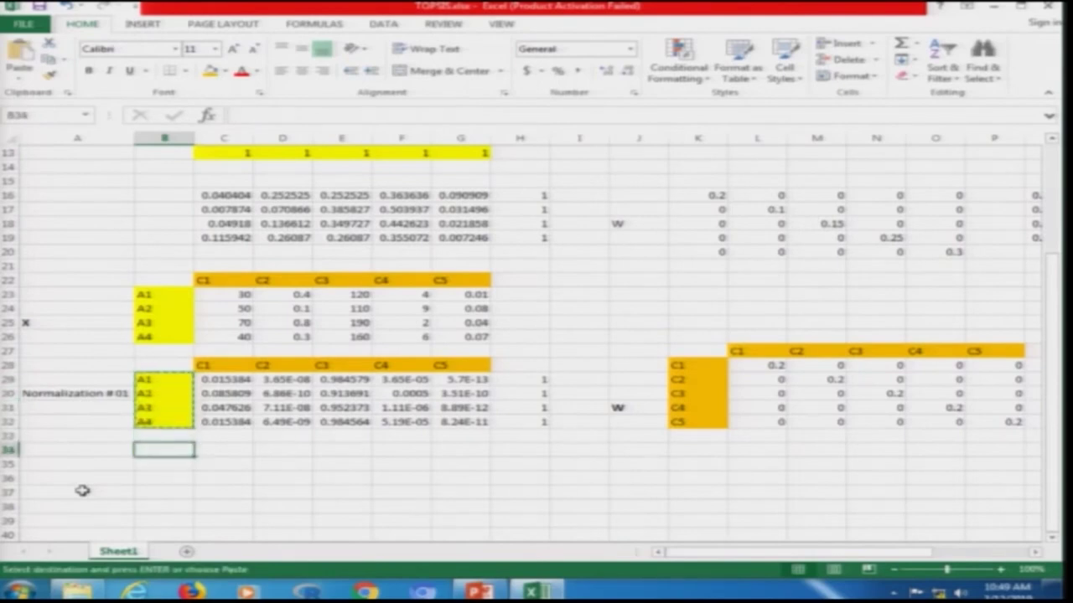
pyautogui.hotkey('ctrl', 'v')
# Copy the C1 to C5 column headers from C28:G28 to C34:G34 above the new row labels
pyautogui.press('Right')
pyautogui.press('Up')
pyautogui.press('Up')
pyautogui.press('Up')
pyautogui.press('Up')
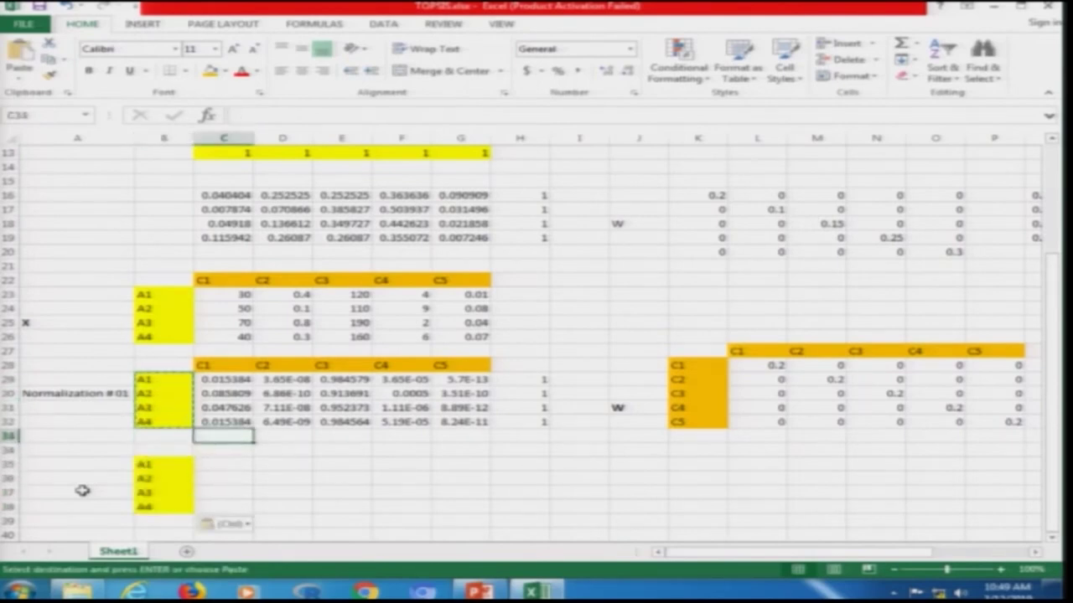
pyautogui.press('Up')
pyautogui.press('Up')
pyautogui.press('Up')
pyautogui.hotkey('shift', 'Right')
pyautogui.hotkey('shift', 'Right')
pyautogui.hotkey('shift', 'Right')
pyautogui.hotkey('shift', 'Right')
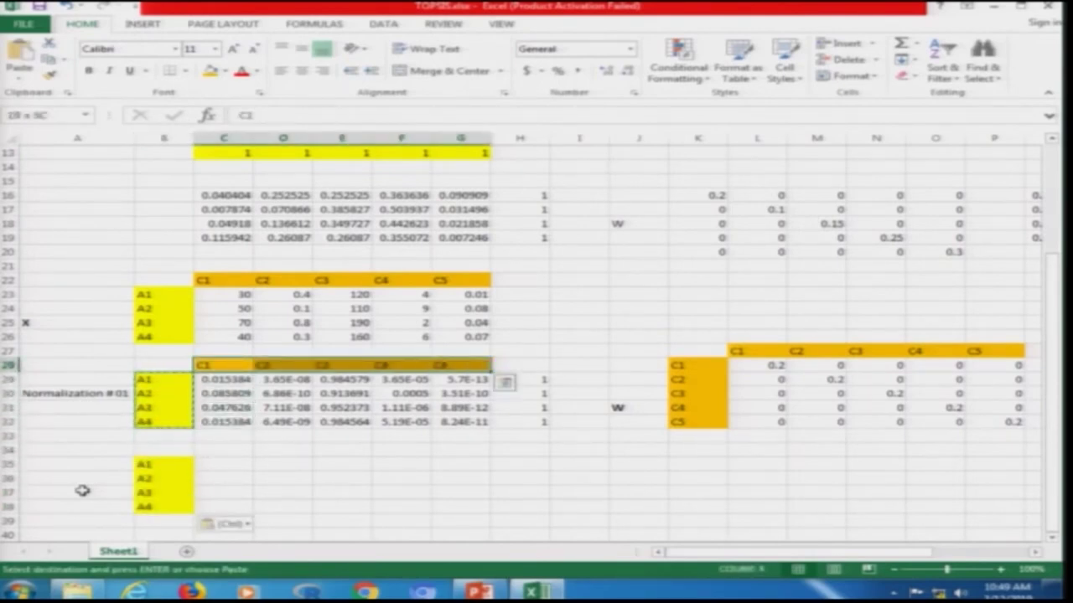
pyautogui.hotkey('ctrl', 'c')
pyautogui.press('Down')
pyautogui.press('Down')
pyautogui.press('Down')
pyautogui.press('Down')
pyautogui.press('Down')
pyautogui.press('Down')
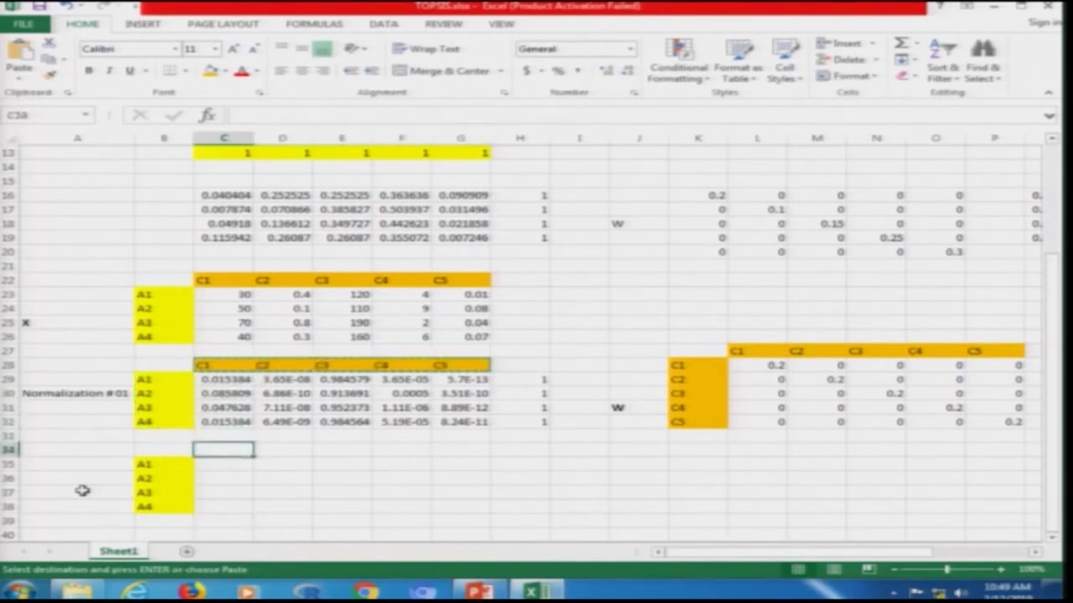
pyautogui.hotkey('ctrl', 'v')
# Label the new matrix F in cell A36
pyautogui.press('Down')
pyautogui.press('Down')
pyautogui.press('Down')
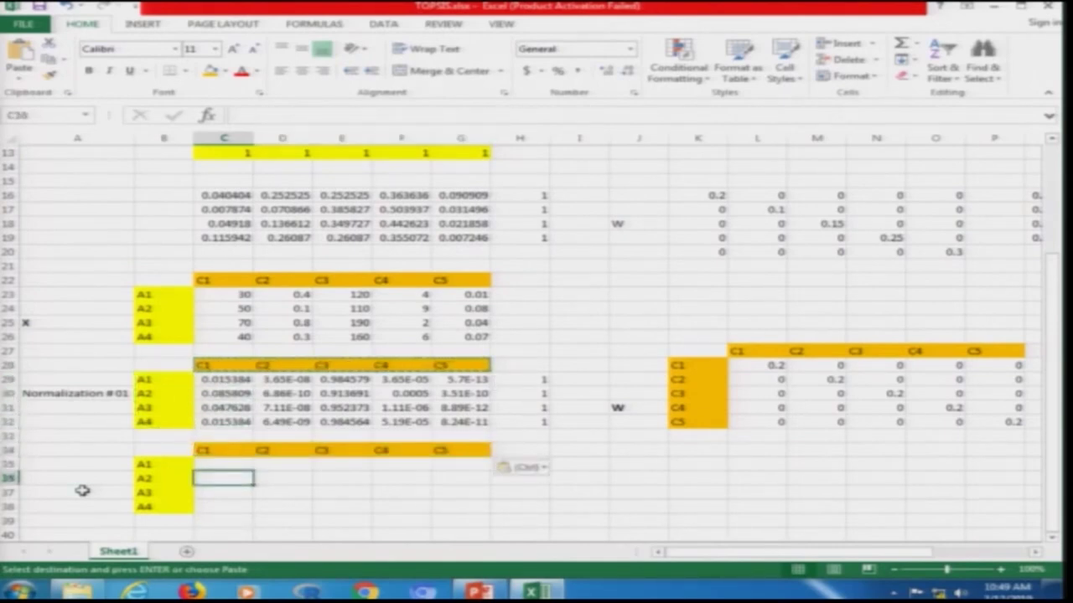
pyautogui.press('Left')
pyautogui.press('Left')
pyautogui.press('Up')
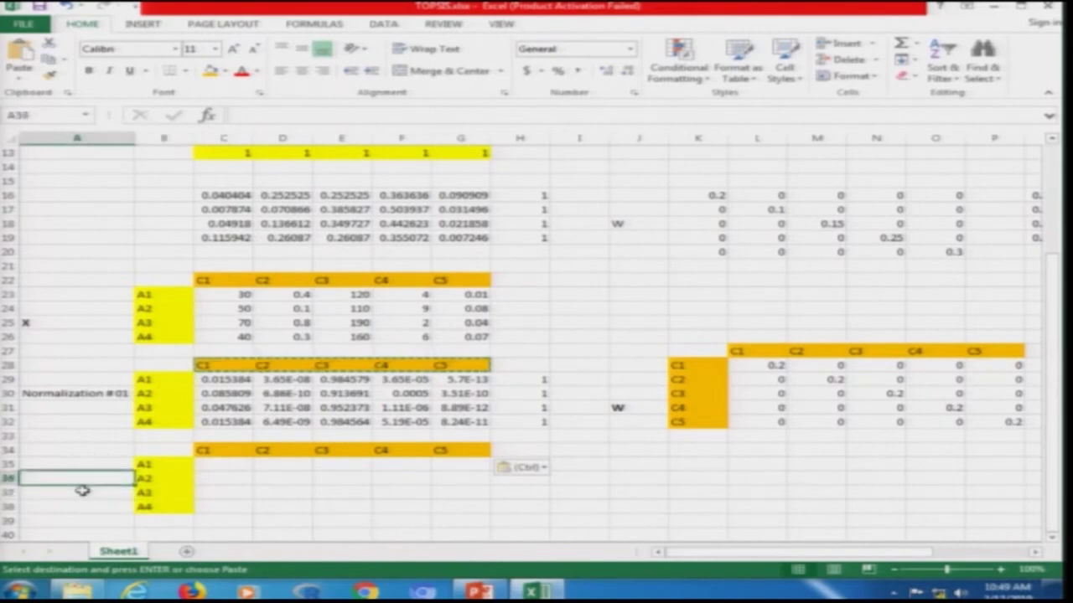
pyautogui.write('=')
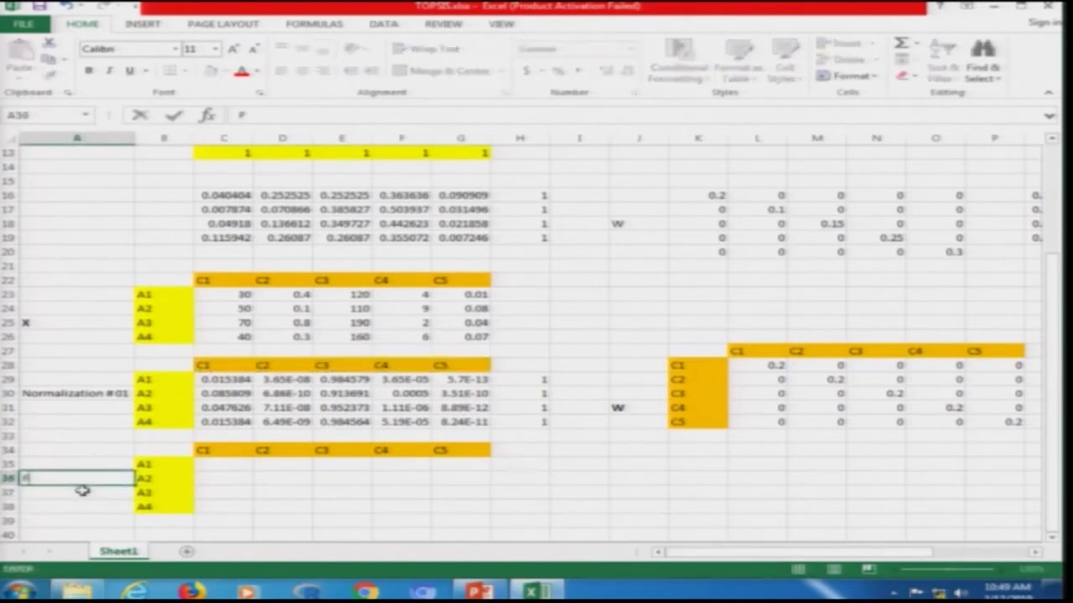
pyautogui.hotkey('ctrl', 'Return')
# Enter =MMULT(C29:G29,L28:L32) in C35 to multiply the normalized A1 row by the C1 weight column
pyautogui.press('Right')
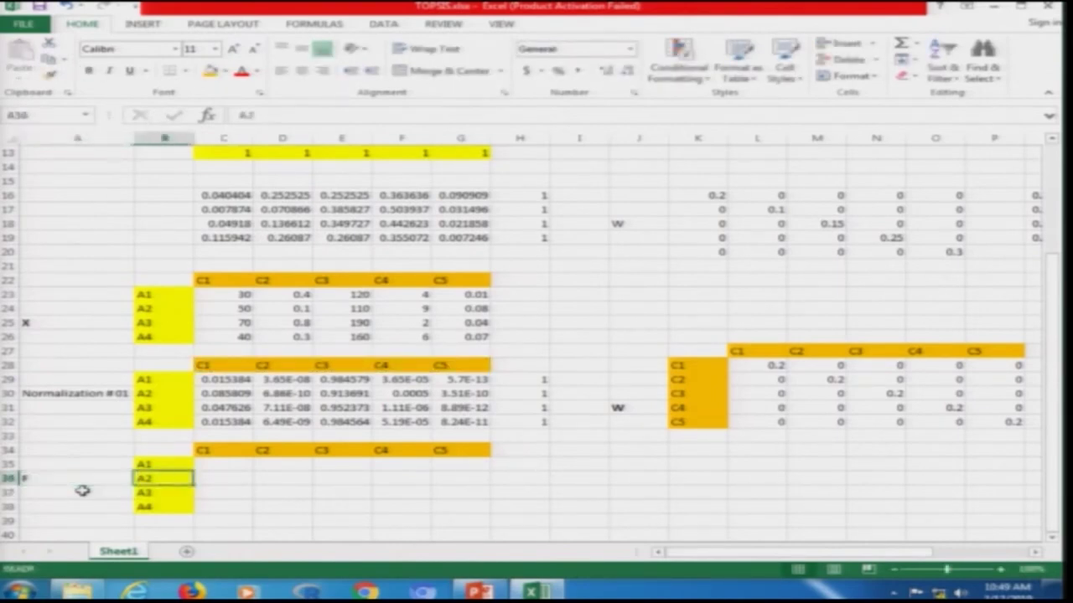
pyautogui.press('Up')
pyautogui.press('Right')
pyautogui.write('=mmu')
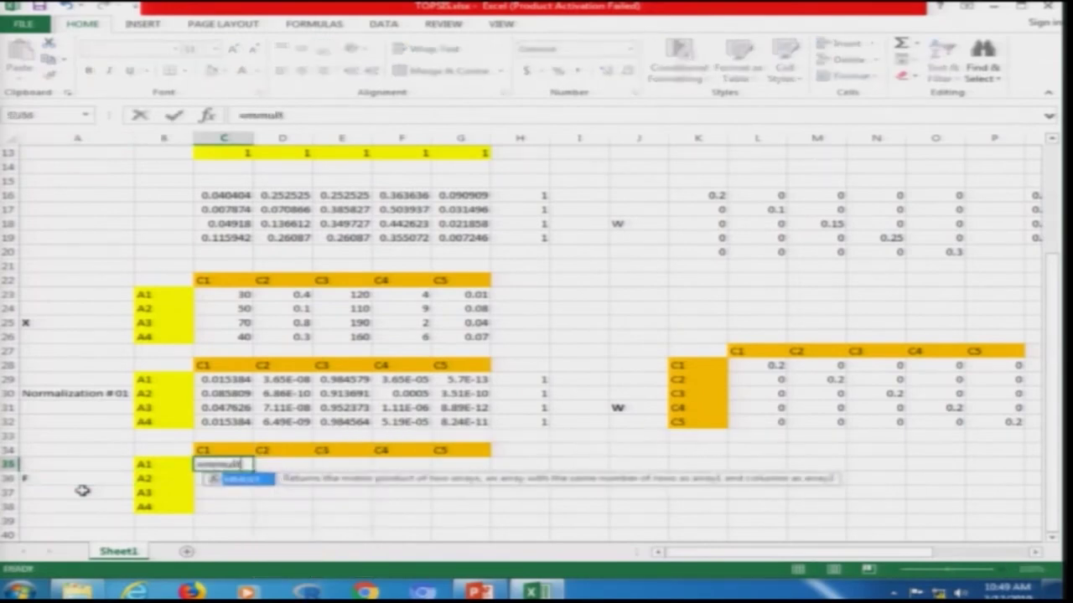
pyautogui.write('lt(')
pyautogui.press('Up')
pyautogui.press('Up')
pyautogui.press('Up')
pyautogui.press('Up')
pyautogui.press('Up')
pyautogui.press('Up')
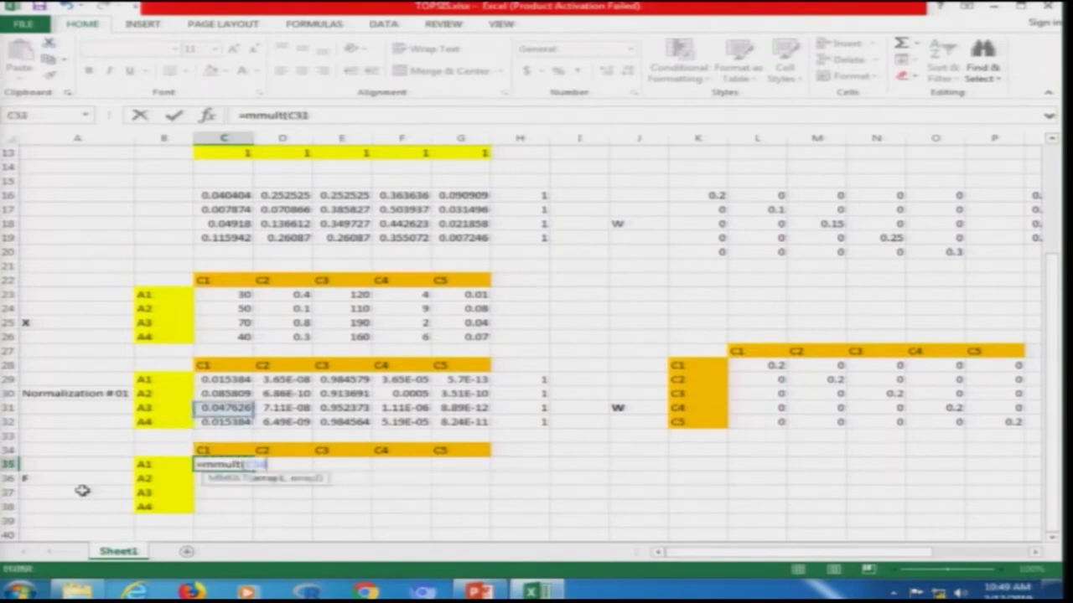
pyautogui.hotkey('shift', 'Right')
pyautogui.hotkey('shift', 'Right')
pyautogui.hotkey('shift', 'Right')
pyautogui.hotkey('shift', 'Right')
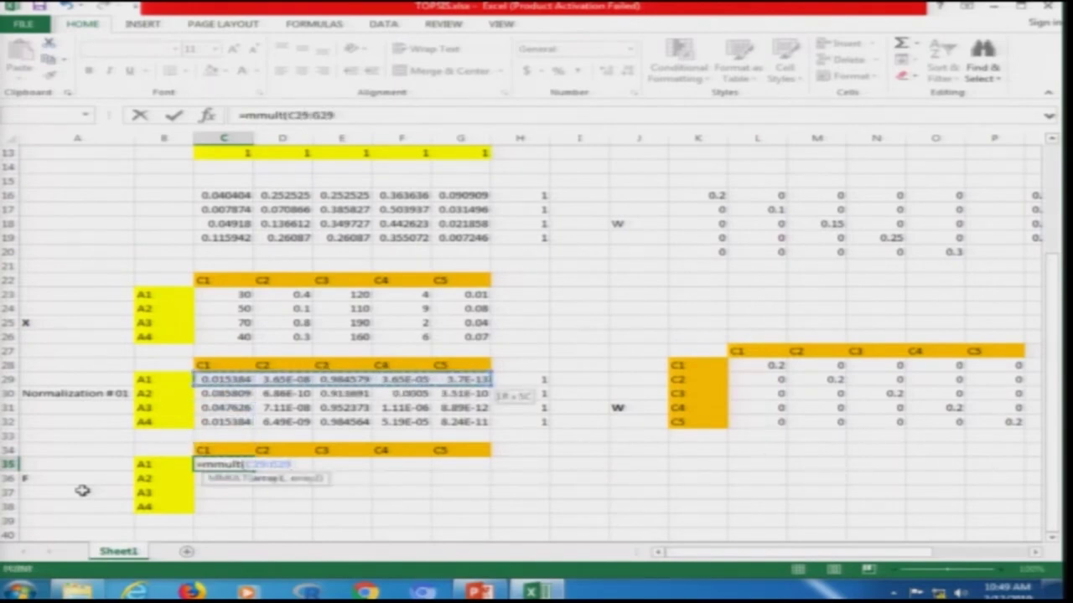
pyautogui.write(',')
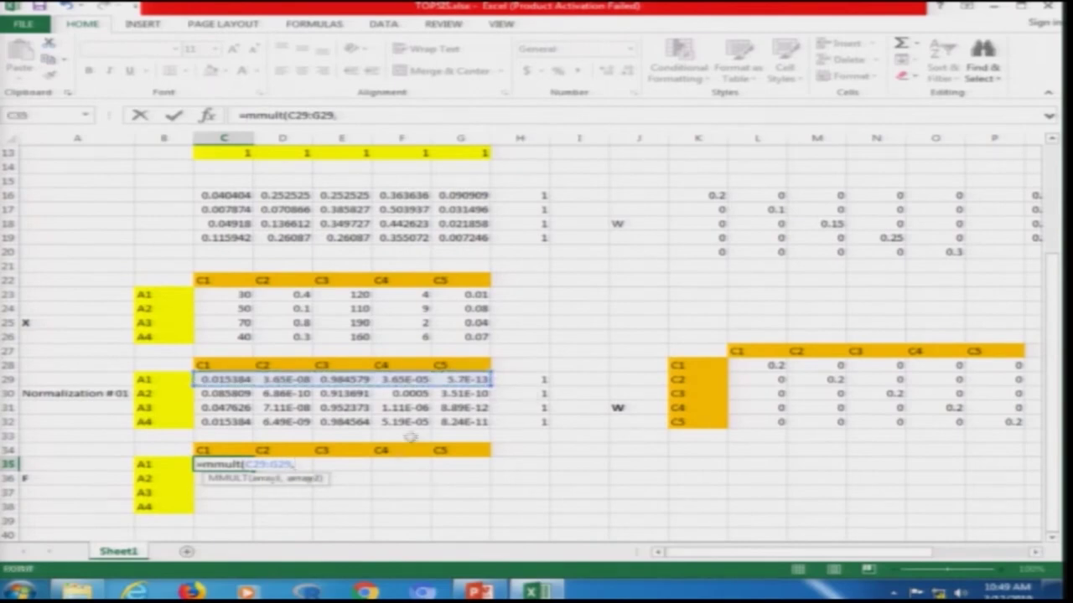
pyautogui.moveTo(756, 369); pyautogui.dragTo(774, 421)
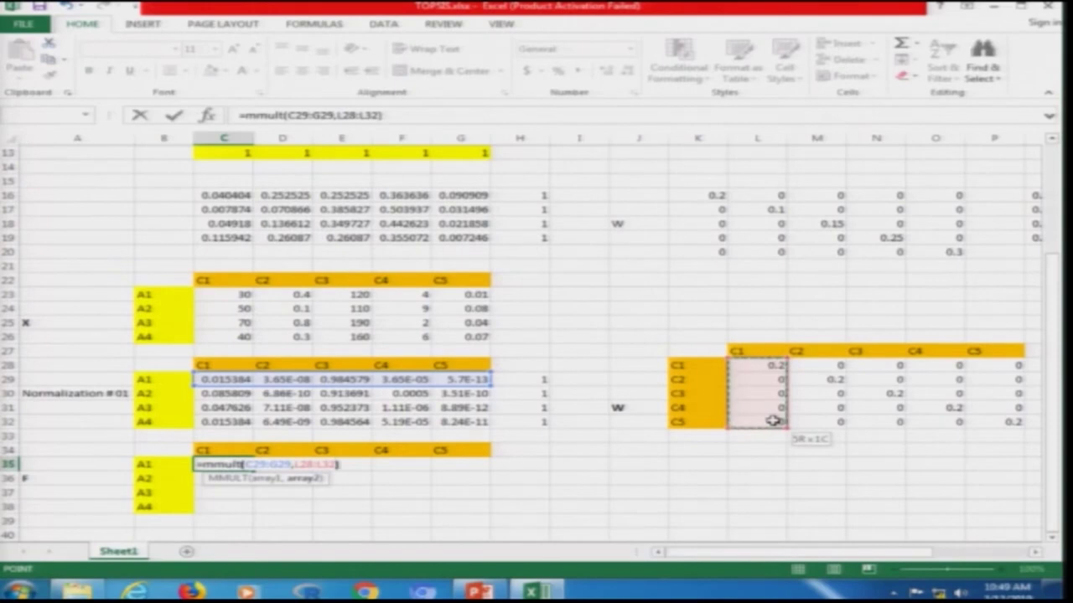
pyautogui.hotkey('ctrl', 'shift', 'Return')
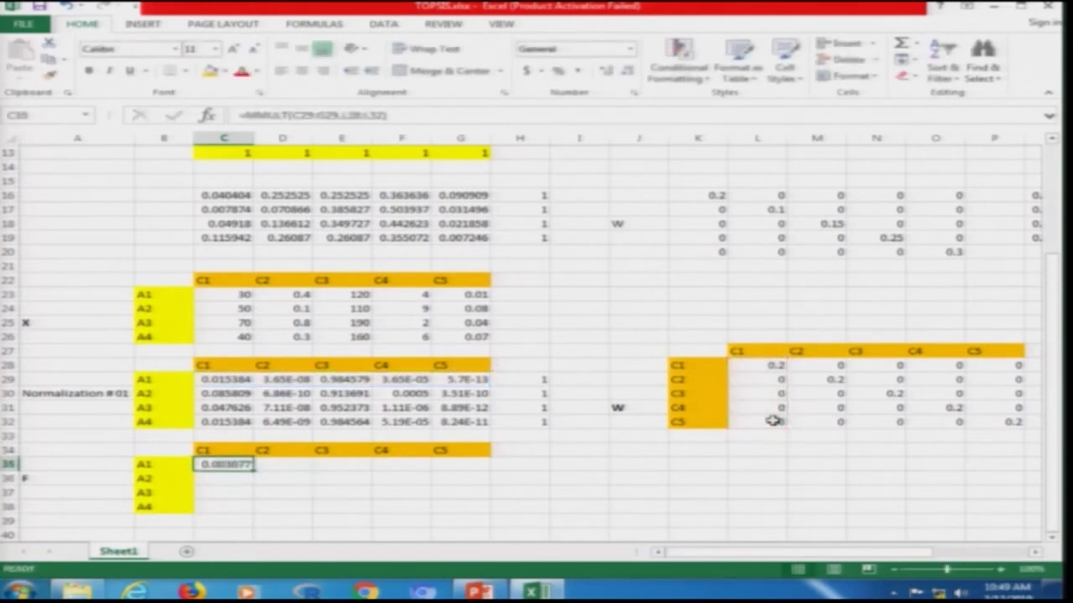
# Make the row range in C35's MMULT formula absolute as $C$29:$G$29, leaving L28:L32 relative
pyautogui.press('F2')
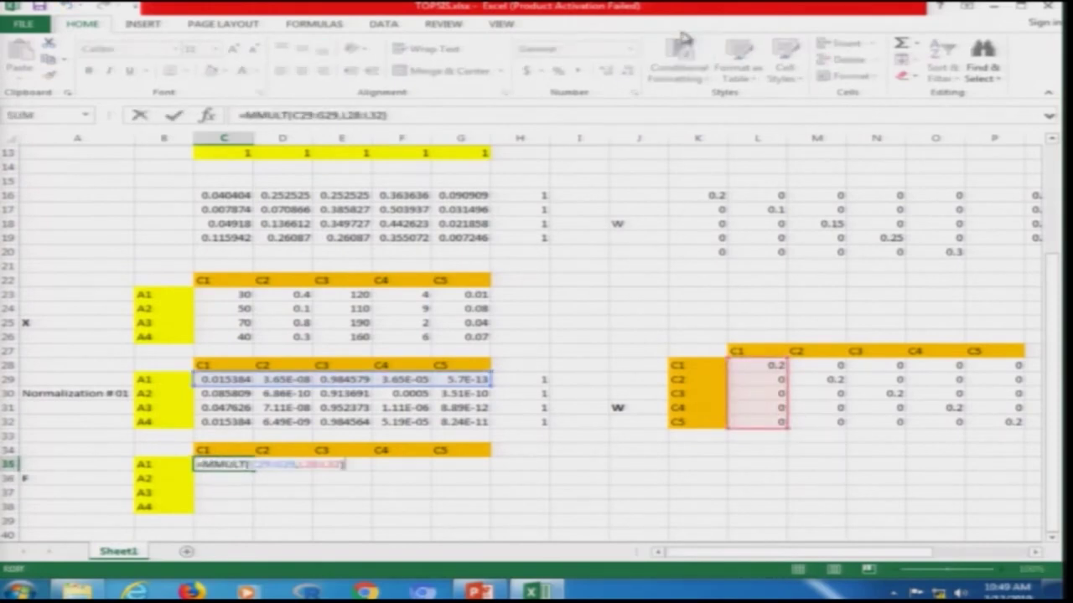
pyautogui.press('Left')
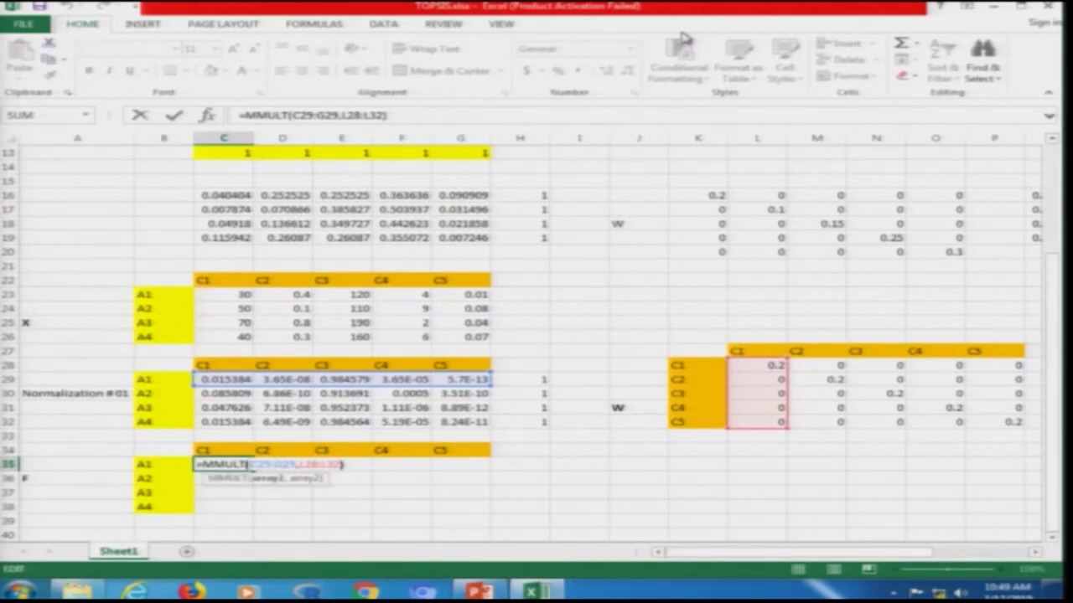
pyautogui.press('F4')
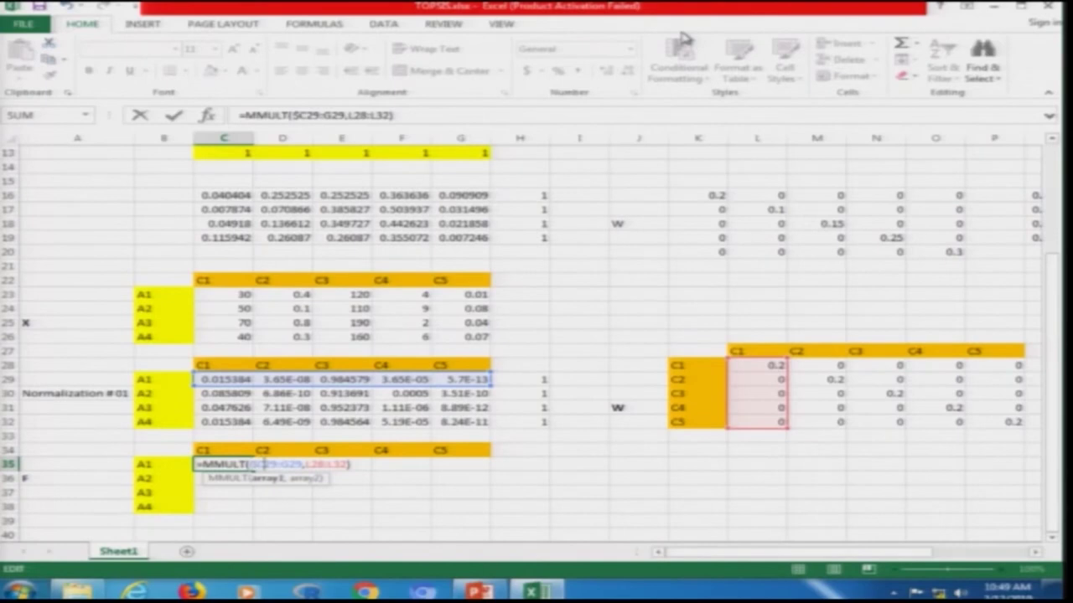
pyautogui.press('Right')
pyautogui.press('Right')
pyautogui.press('Right')
pyautogui.press('Right')
pyautogui.press('F4')
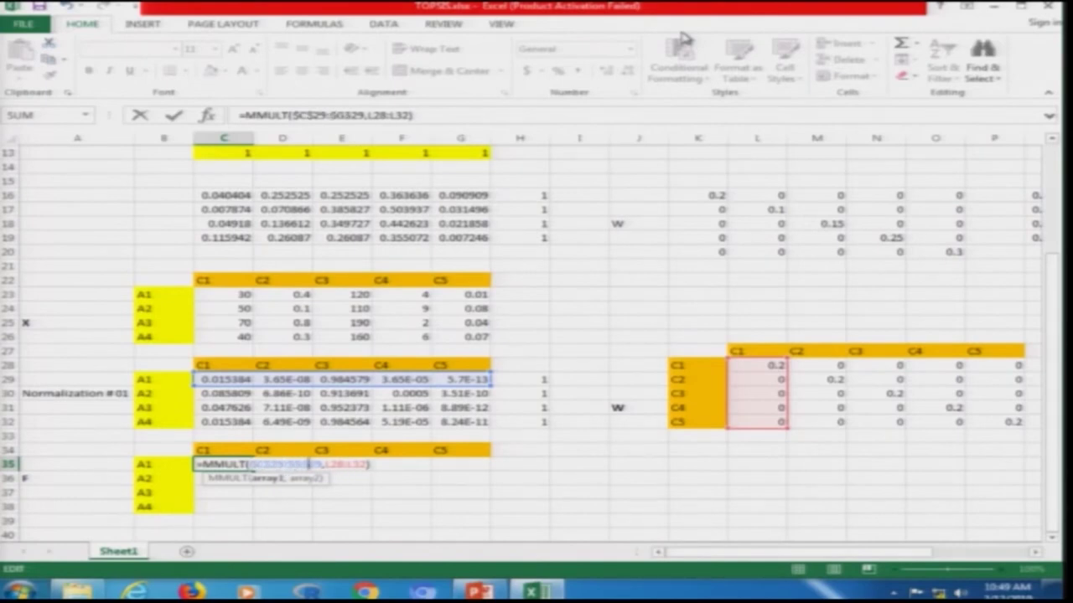
pyautogui.hotkey('ctrl', 'shift', 'Return')
# Copy the C35 formula across D35:G35 to complete the A1 row of matrix F
pyautogui.hotkey('ctrl', 'c')
pyautogui.hotkey('shift', 'Right')
pyautogui.hotkey('shift', 'Right')
pyautogui.hotkey('shift', 'Right')
pyautogui.hotkey('shift', 'Right')
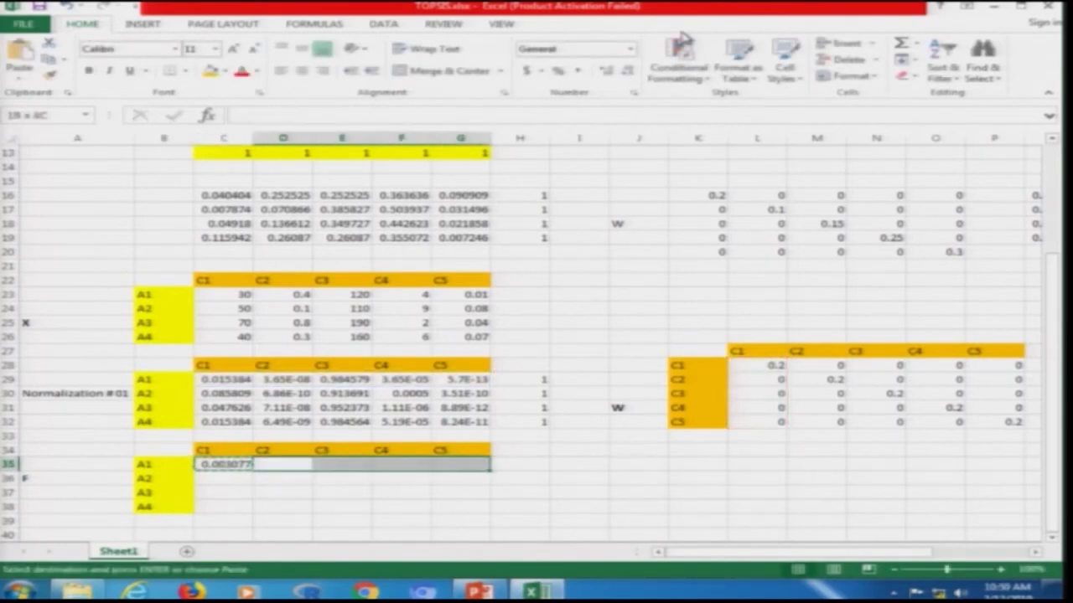
pyautogui.press('Return')
# Check the row and weight-column references in each MMULT formula across D35:G35
pyautogui.press('Right')
pyautogui.press('Right')
pyautogui.press('Left')
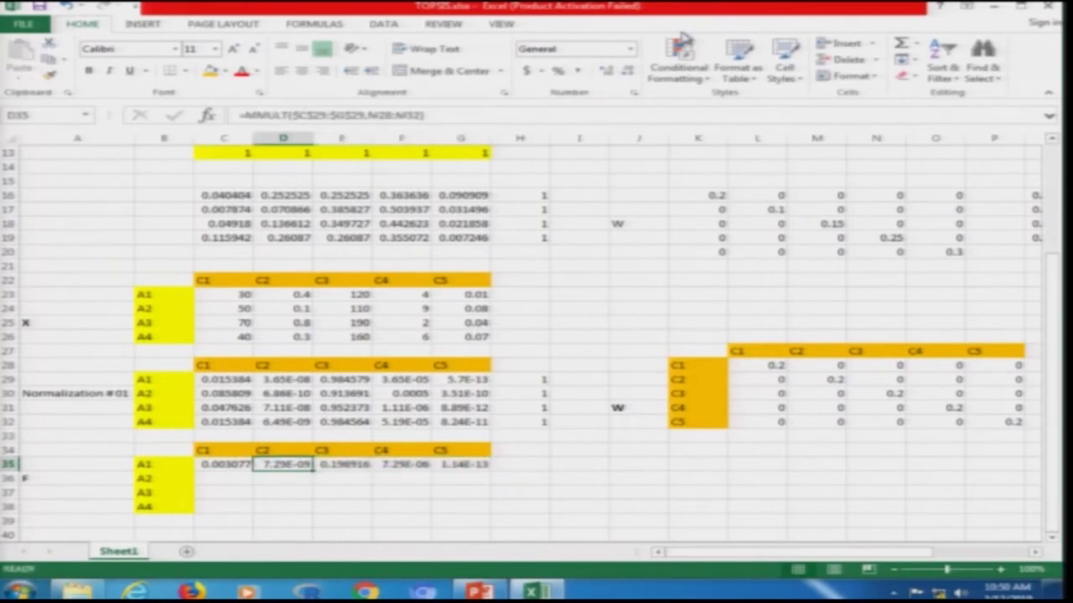
pyautogui.press('F2')
pyautogui.hotkey('ctrl', 'shift', 'Return')
pyautogui.press('Right')
pyautogui.press('F2')
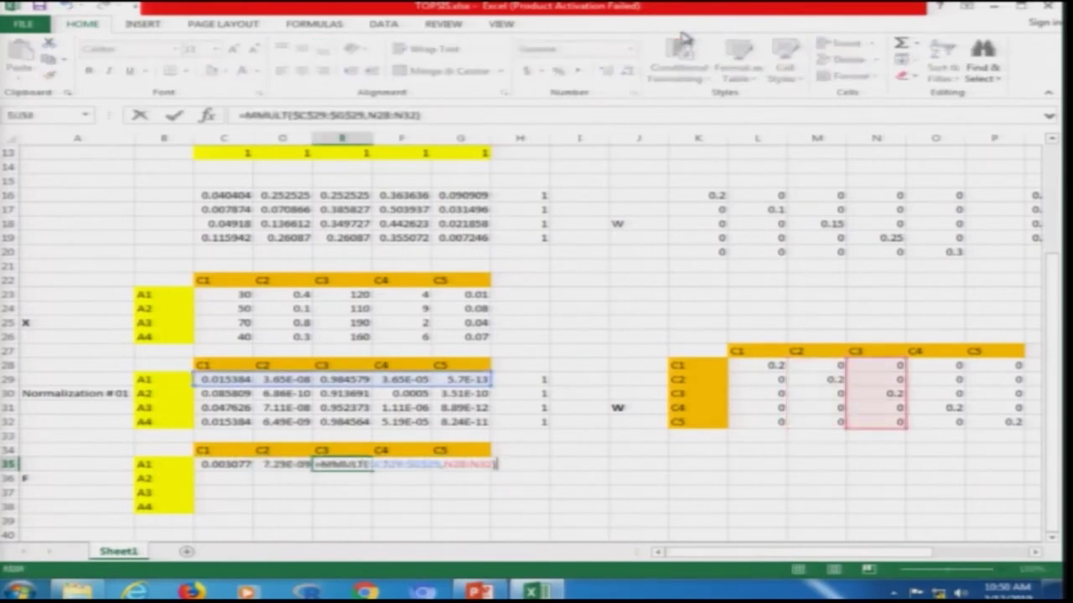
pyautogui.hotkey('ctrl', 'shift', 'Return')
pyautogui.press('Right')
pyautogui.press('F2')
pyautogui.hotkey('ctrl', 'shift', 'Return')
pyautogui.press('Right')
pyautogui.press('F2')
pyautogui.hotkey('ctrl', 'shift', 'Return')
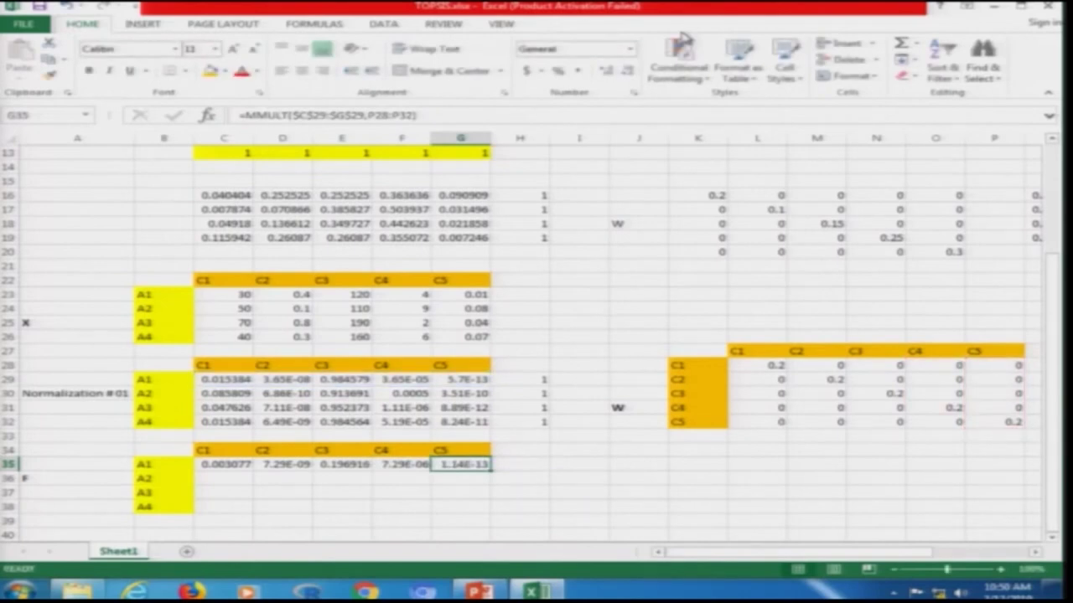
# Enter =MMULT(C30:G30,L28:L32) in C36 to multiply the normalized A2 row by the C1 weight column
pyautogui.press('Left')
pyautogui.press('Left')
pyautogui.press('Left')
pyautogui.press('Left')
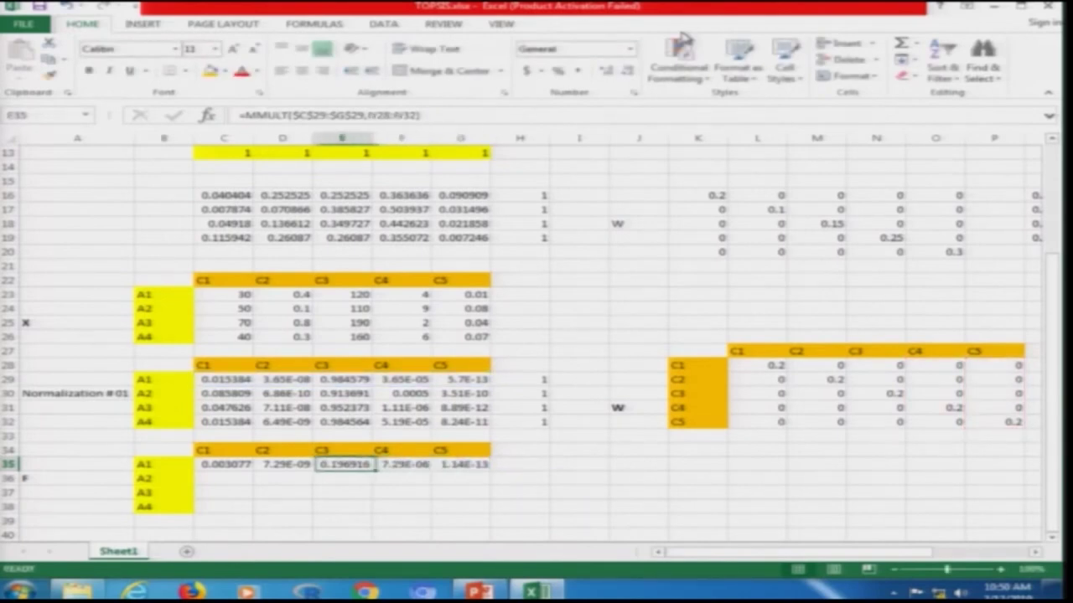
pyautogui.press('Down')
pyautogui.write('=')
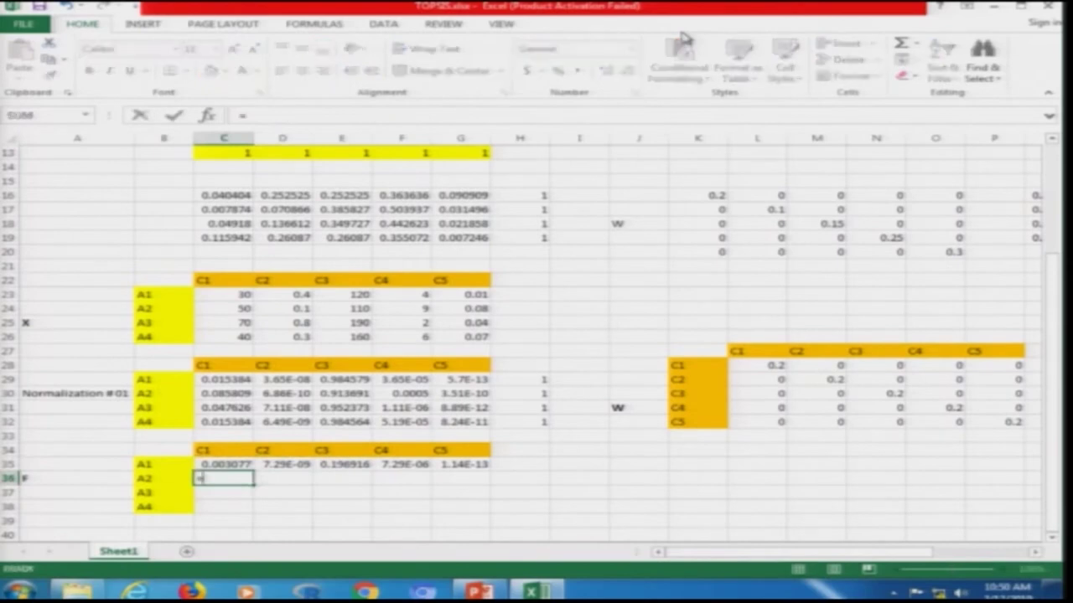
pyautogui.press('Up')
pyautogui.press('Up')
pyautogui.press('Up')
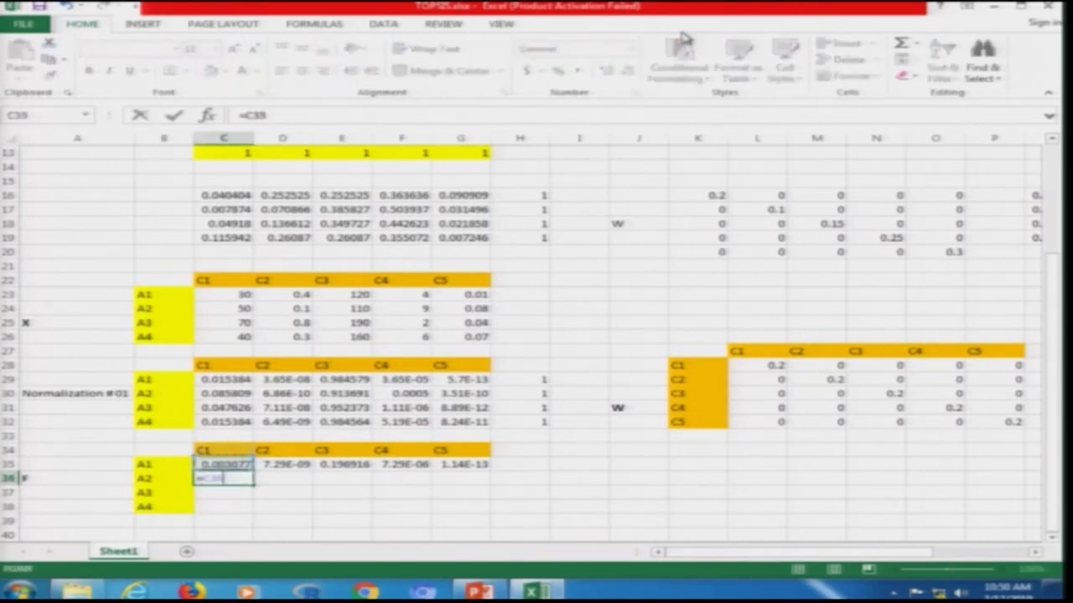
pyautogui.press('Down')
pyautogui.press('Down')
pyautogui.press('BackSpace')
pyautogui.press('BackSpace')
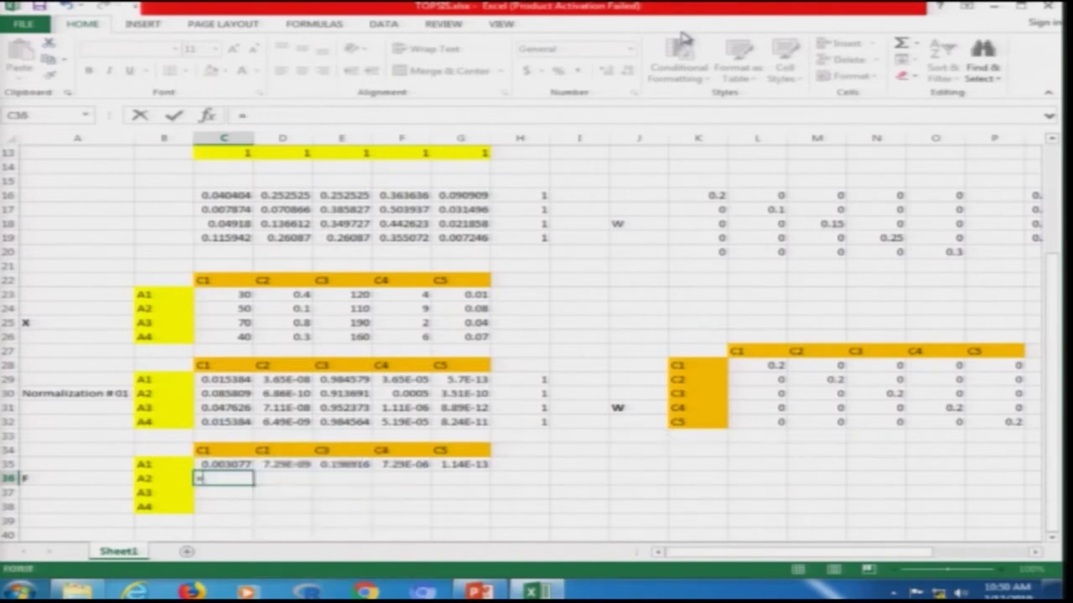
pyautogui.write('mmult(')
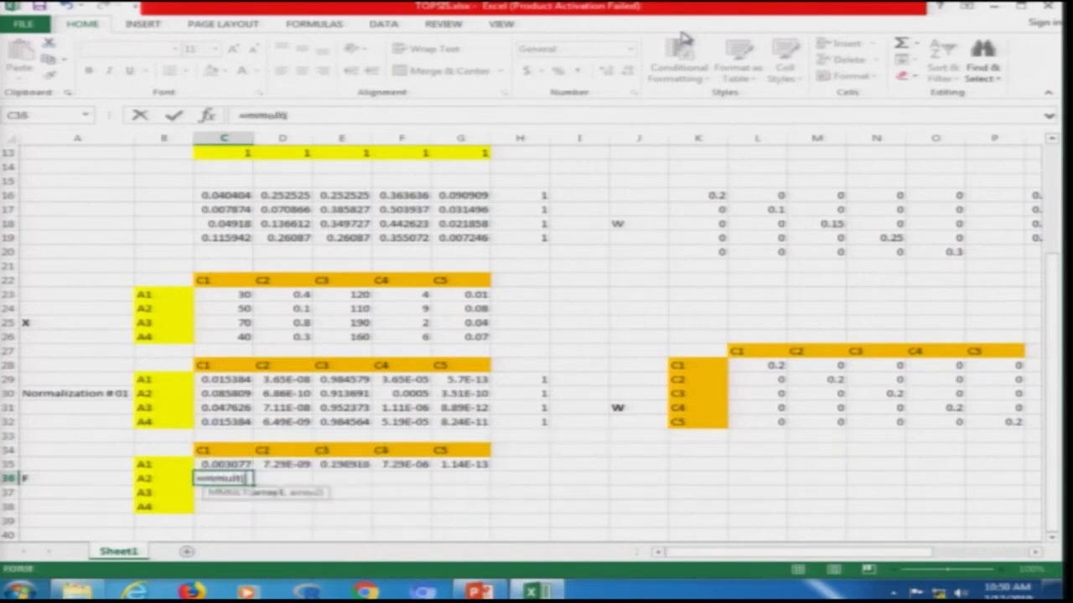
pyautogui.press('Up')
pyautogui.press('Up')
pyautogui.press('Up')
pyautogui.press('Up')
pyautogui.press('Up')
pyautogui.press('Up')
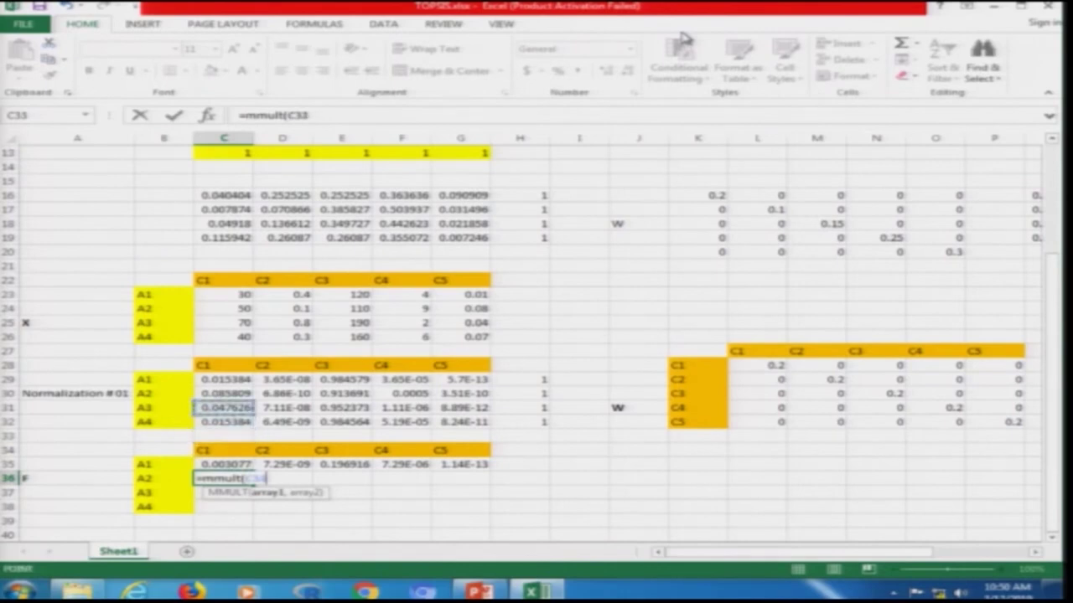
pyautogui.hotkey('shift', 'Right')
pyautogui.hotkey('shift', 'Right')
pyautogui.hotkey('shift', 'Right')
pyautogui.hotkey('shift', 'Right')
pyautogui.hotkey('shift', 'Right')
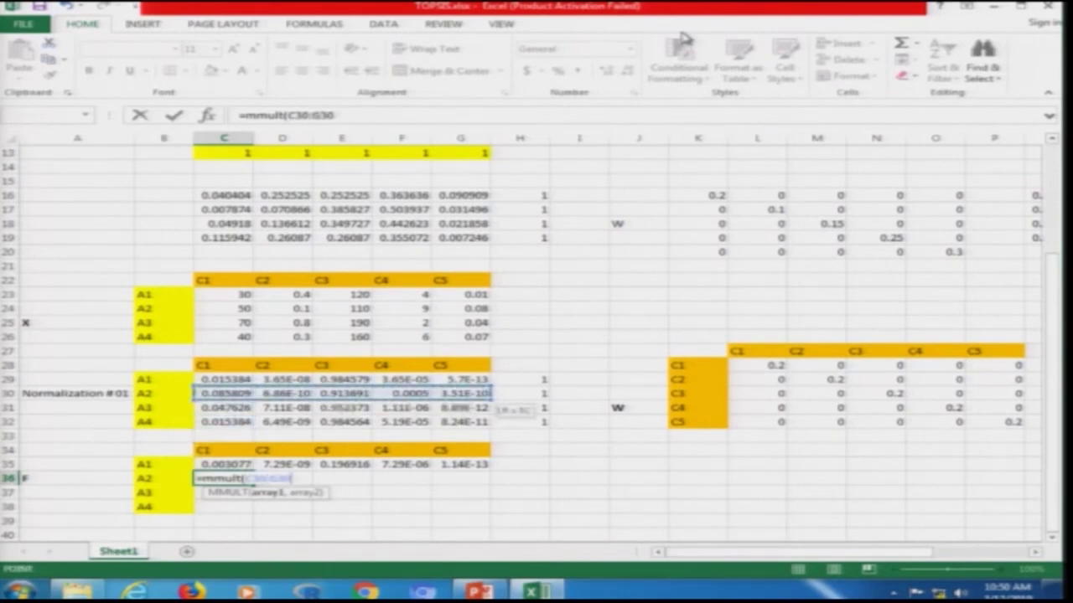
pyautogui.write(',')
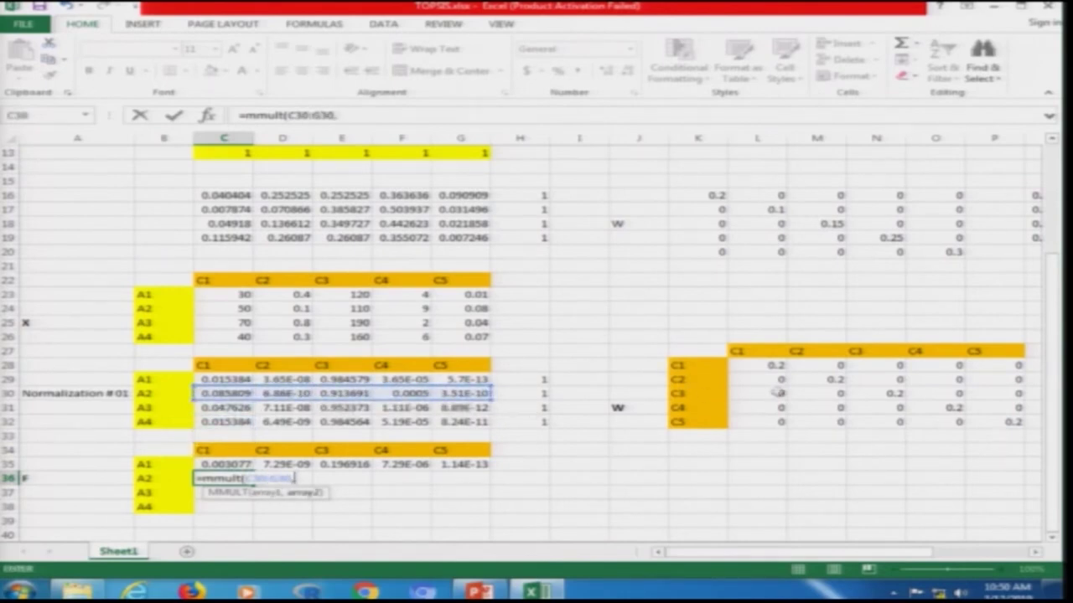
pyautogui.click(765, 365)
pyautogui.moveTo(765, 427); pyautogui.dragTo(765, 424)
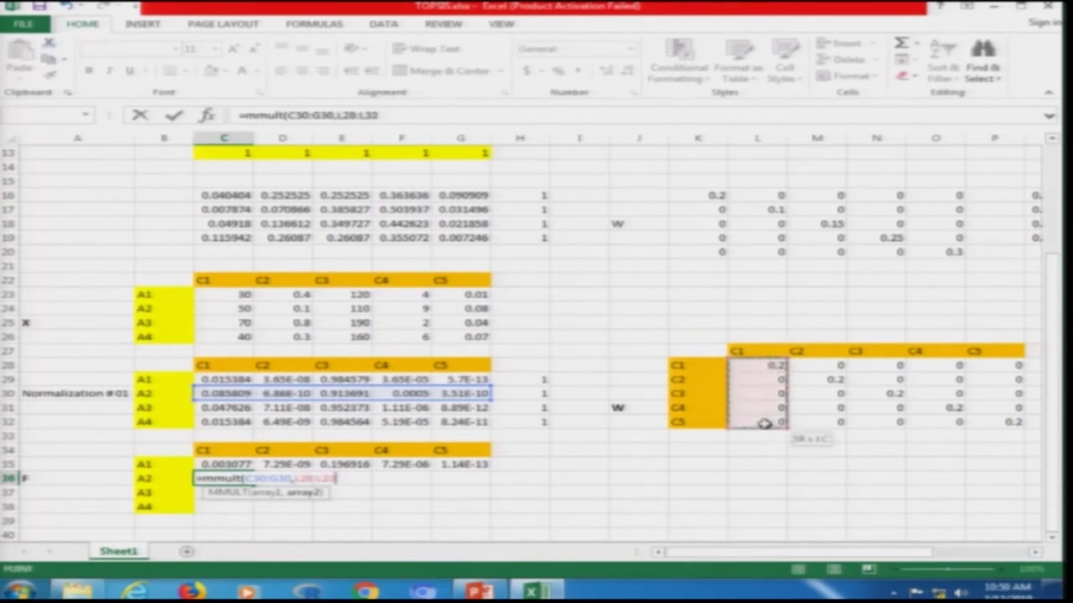
pyautogui.press('Return')
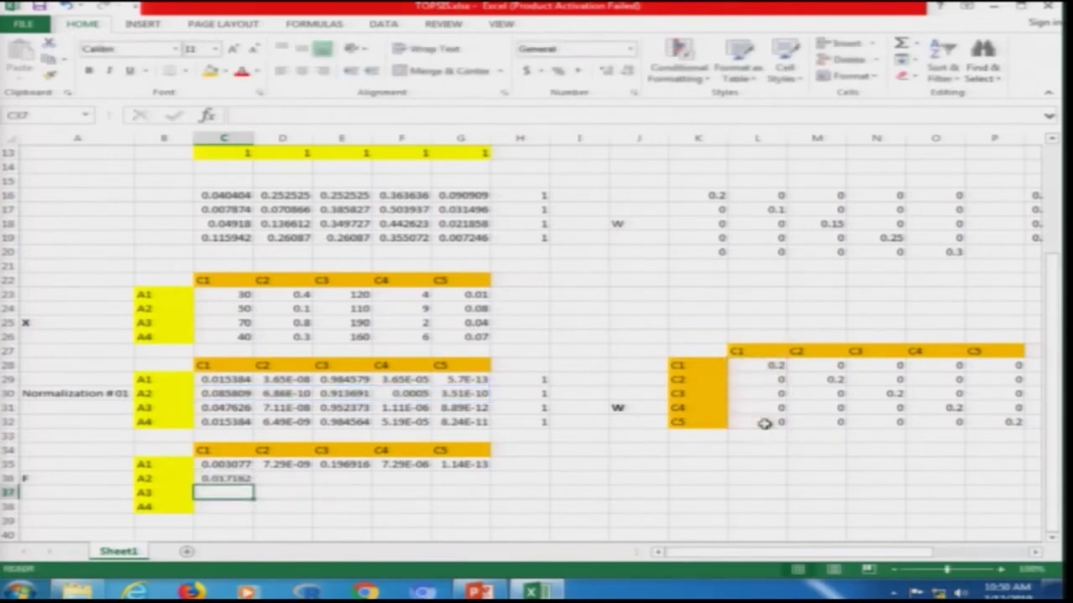
# Make the row range in C36's MMULT formula absolute as $C$30:$G$30, leaving L28:L32 relative
pyautogui.press('Up')
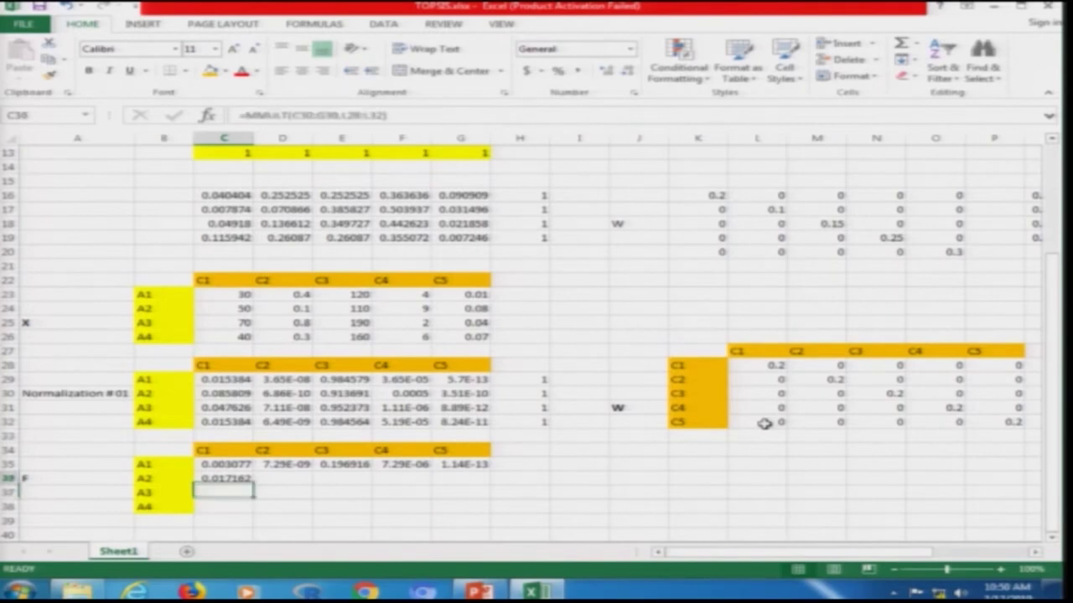
pyautogui.press('F2')
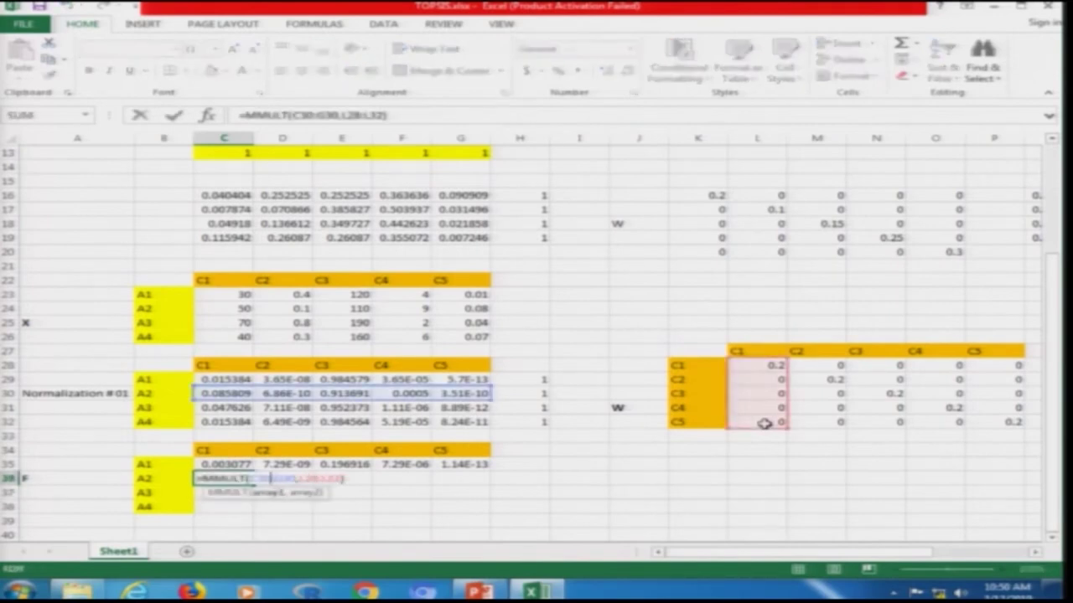
pyautogui.write('$C$')
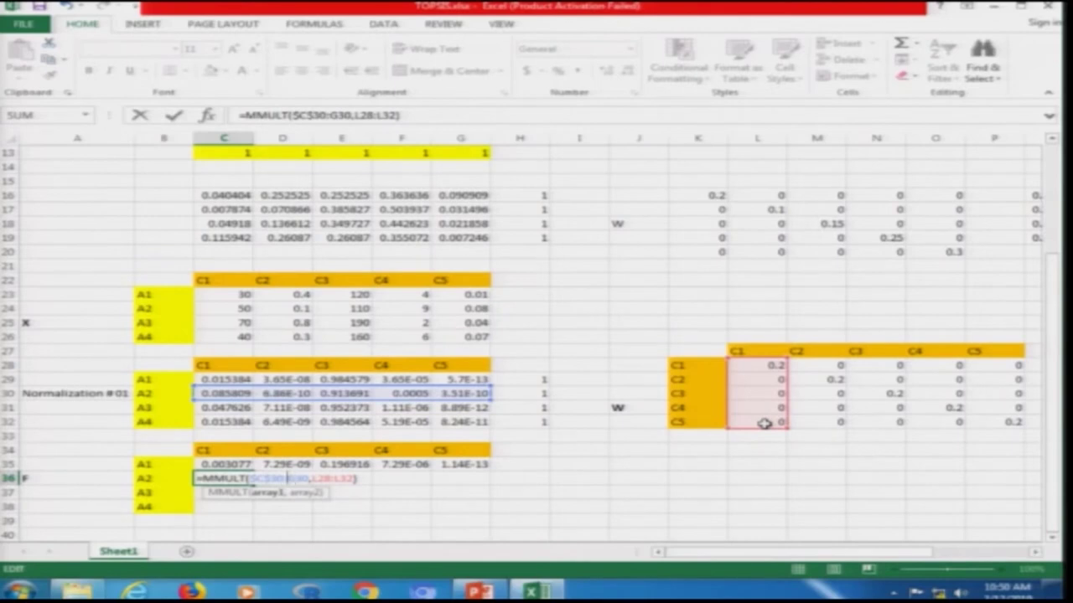
pyautogui.press('Return')
# Copy the C36 formula across D36:G36 to complete the A2 row of matrix F
pyautogui.press('Up')
pyautogui.hotkey('ctrl', 'c')
pyautogui.press('Right')
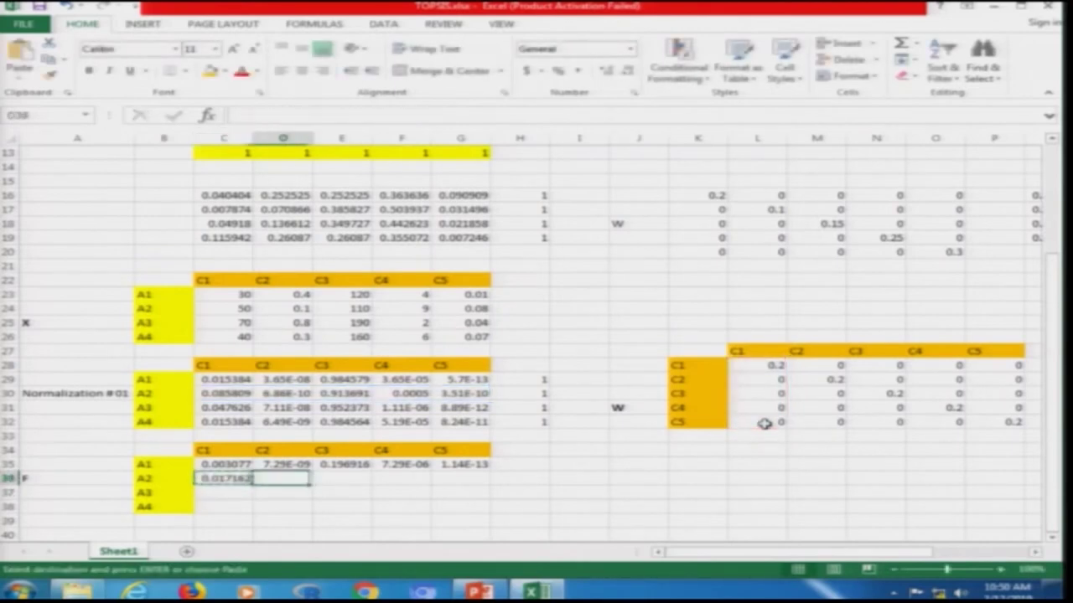
pyautogui.hotkey('shift', 'Right')
pyautogui.hotkey('shift', 'Right')
pyautogui.hotkey('shift', 'Right')
pyautogui.hotkey('ctrl', 'v')
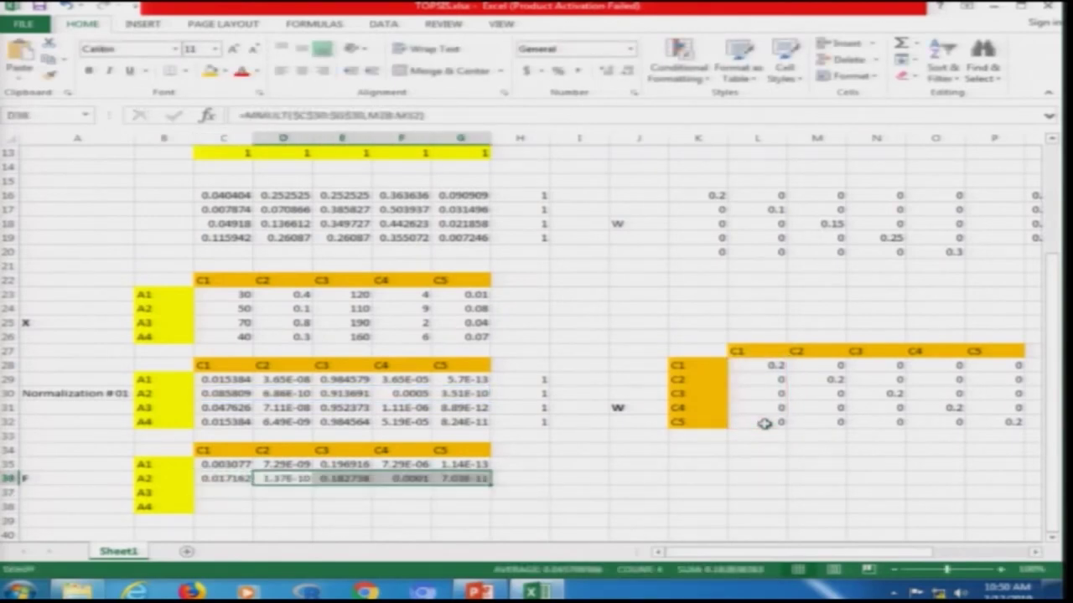
# Check the row and weight-column references in each MMULT formula across C36:G36
pyautogui.press('Left')
pyautogui.press('F2')
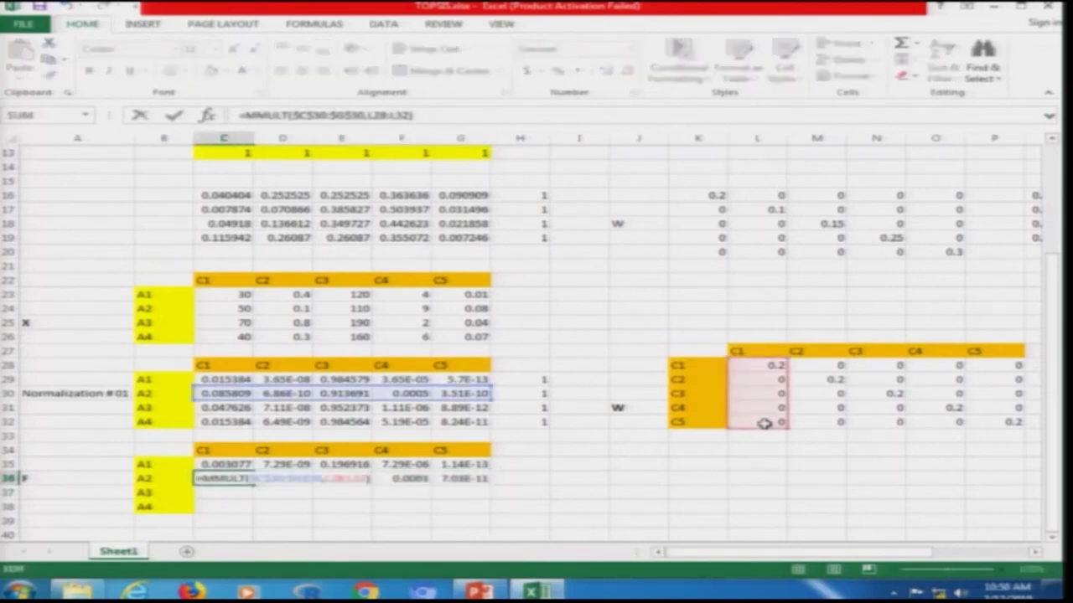
pyautogui.press('Escape')
pyautogui.press('Right')
pyautogui.press('F2')
pyautogui.press('Escape')
pyautogui.press('Right')
pyautogui.press('F2')
pyautogui.press('Escape')
pyautogui.press('Right')
pyautogui.press('F2')
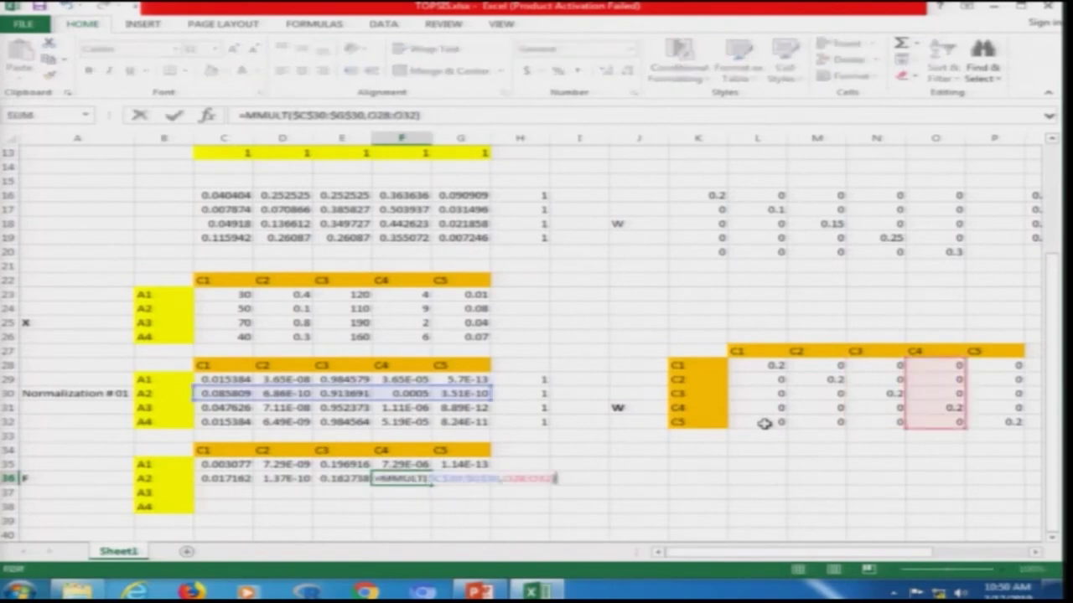
pyautogui.press('Escape')
pyautogui.press('Right')
pyautogui.press('F2')
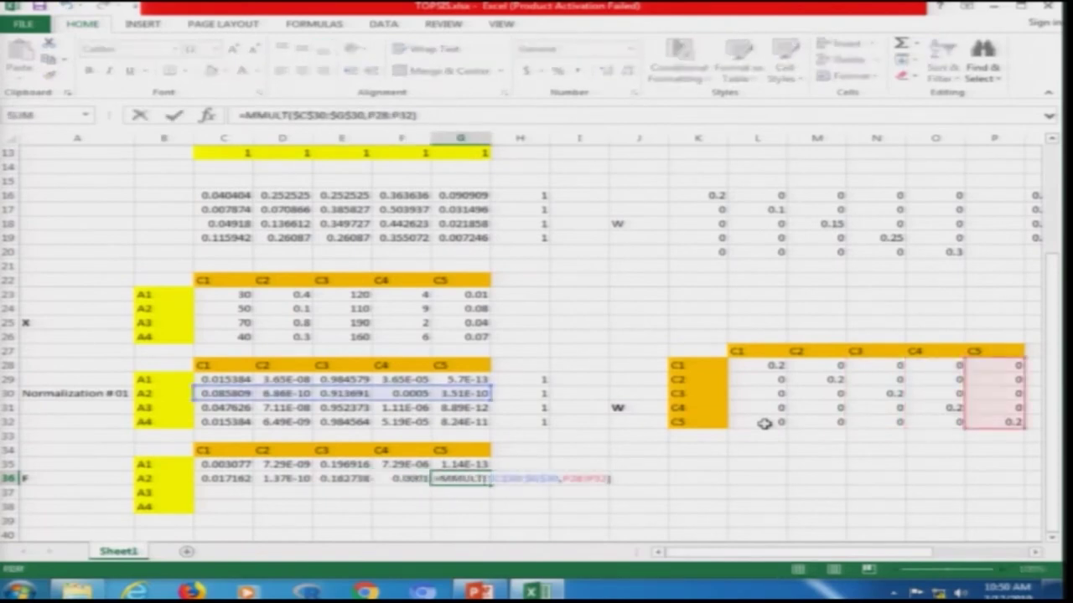
pyautogui.press('Escape')
# Enter =MMULT(C31:G31,L28:L32) in C37 to multiply the normalized A3 row by the C1 weight column
pyautogui.press('Left')
pyautogui.press('Left')
pyautogui.press('Left')
pyautogui.press('Left')
pyautogui.press('Down')
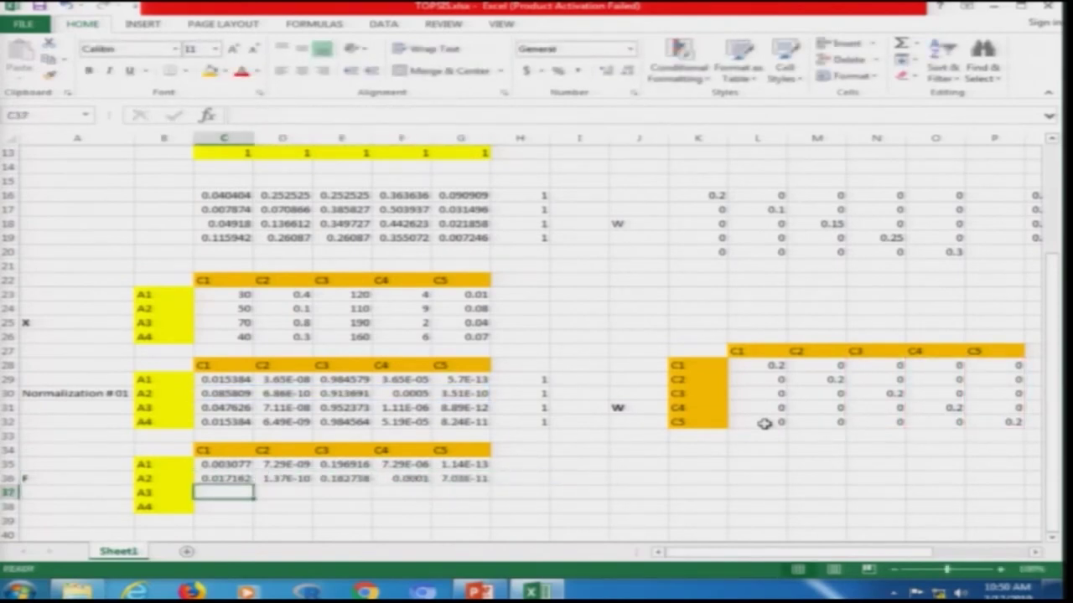
pyautogui.write('=mmult(t')
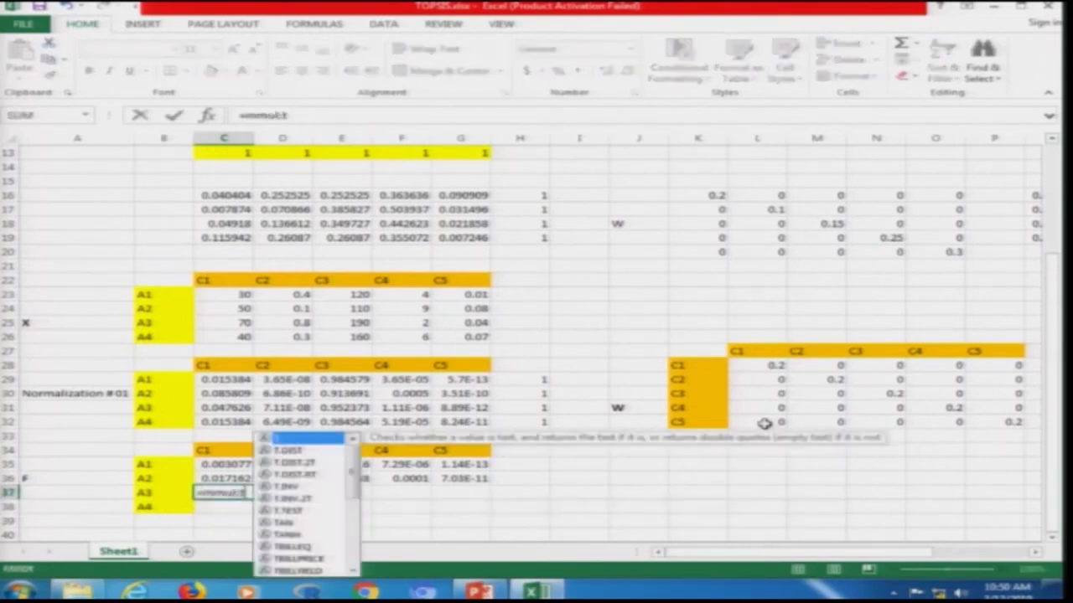
pyautogui.press('BackSpace')
pyautogui.write('t')
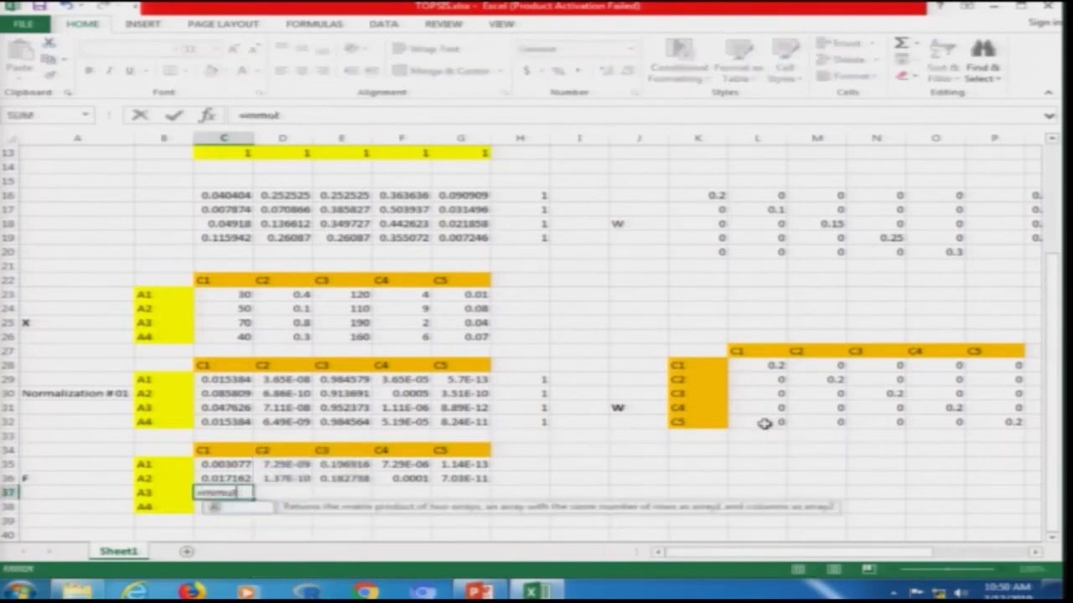
pyautogui.press('Up')
pyautogui.press('Up')
pyautogui.press('Up')
pyautogui.press('Up')
pyautogui.press('Up')
pyautogui.press('Up')
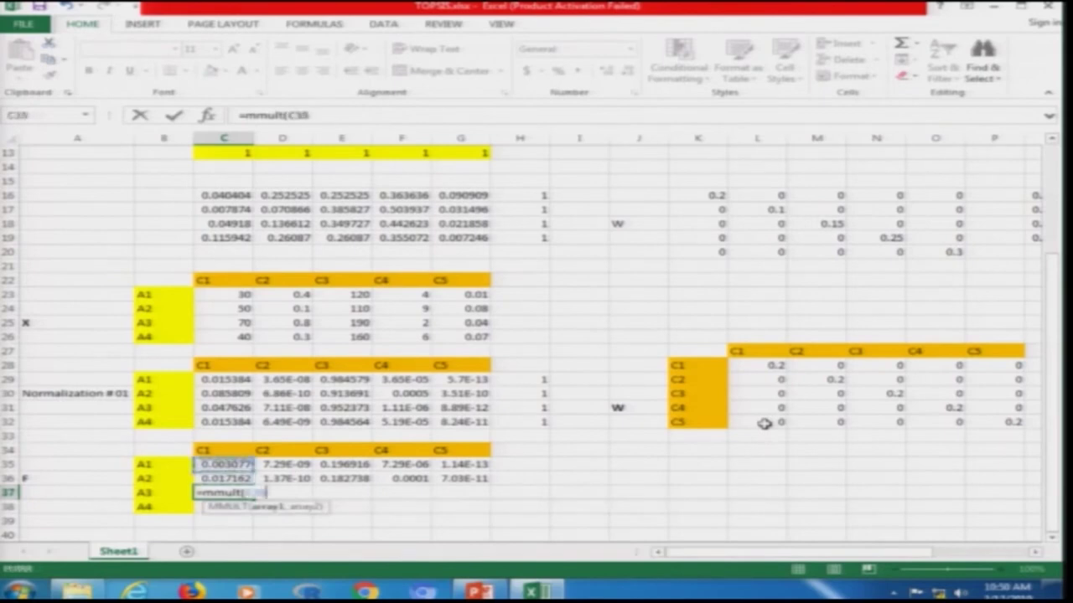
pyautogui.hotkey('shift', 'Right')
pyautogui.hotkey('shift', 'Right')
pyautogui.hotkey('shift', 'Right')
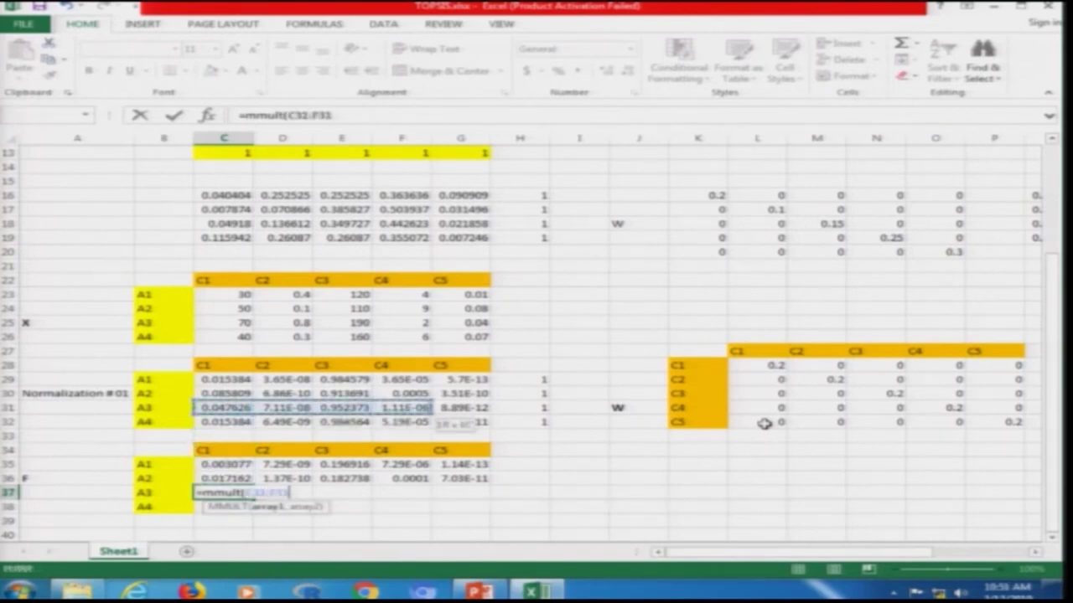
pyautogui.hotkey('shift', 'Right')
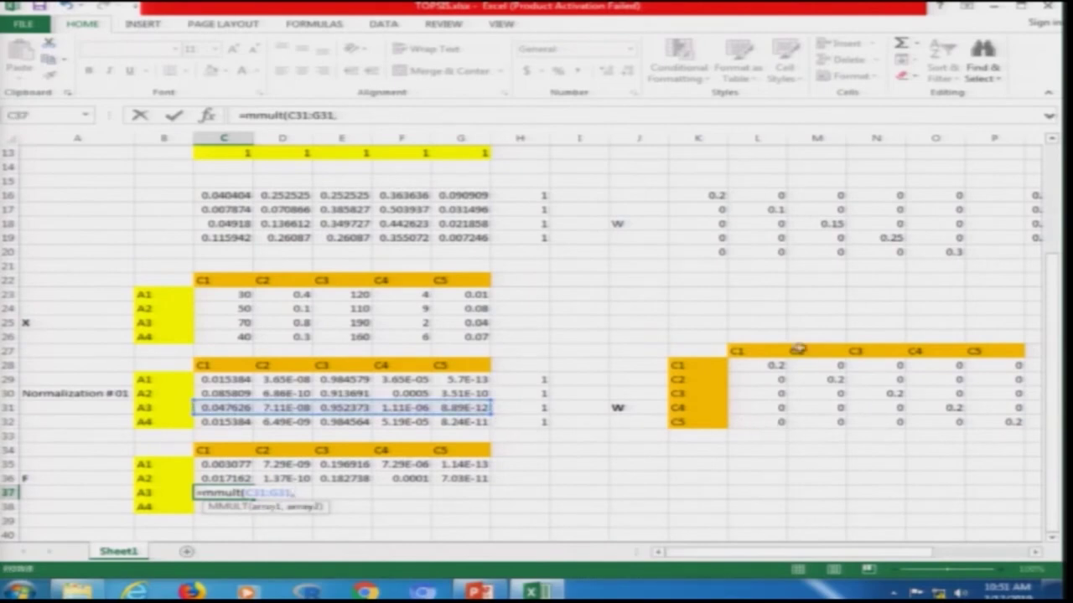
pyautogui.click(750, 364)
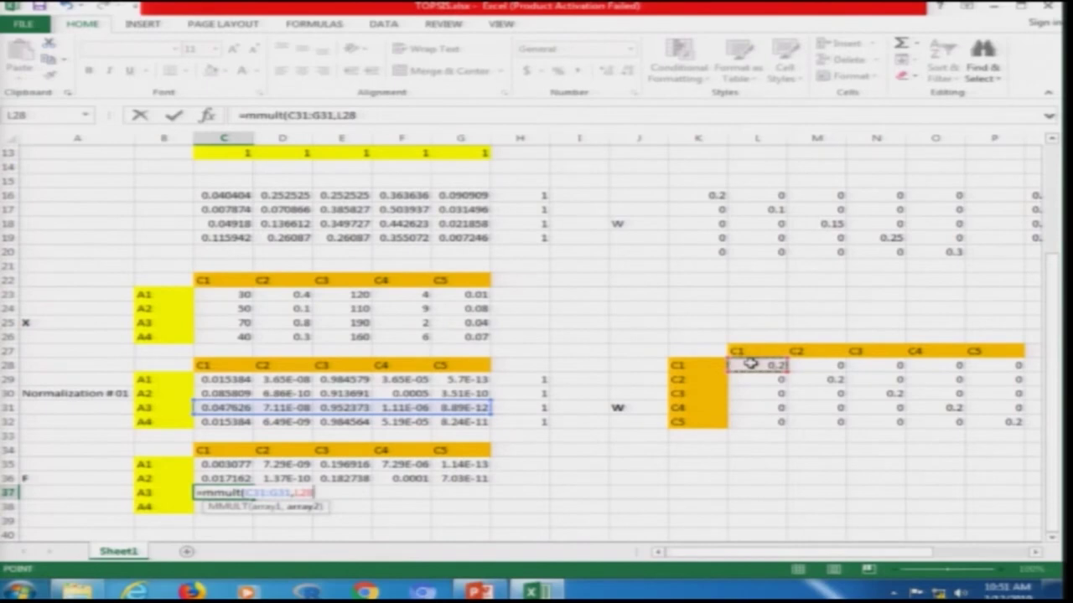
pyautogui.hotkey('shift', 'Down')
pyautogui.hotkey('shift', 'Down')
pyautogui.hotkey('shift', 'Down')
pyautogui.hotkey('shift', 'Down')
pyautogui.write(')')
pyautogui.press('Return')
# Make the row range in C37's MMULT formula absolute as $C$31:$G$31, leaving L28:L32 relative
pyautogui.press('Up')
pyautogui.press('F2')
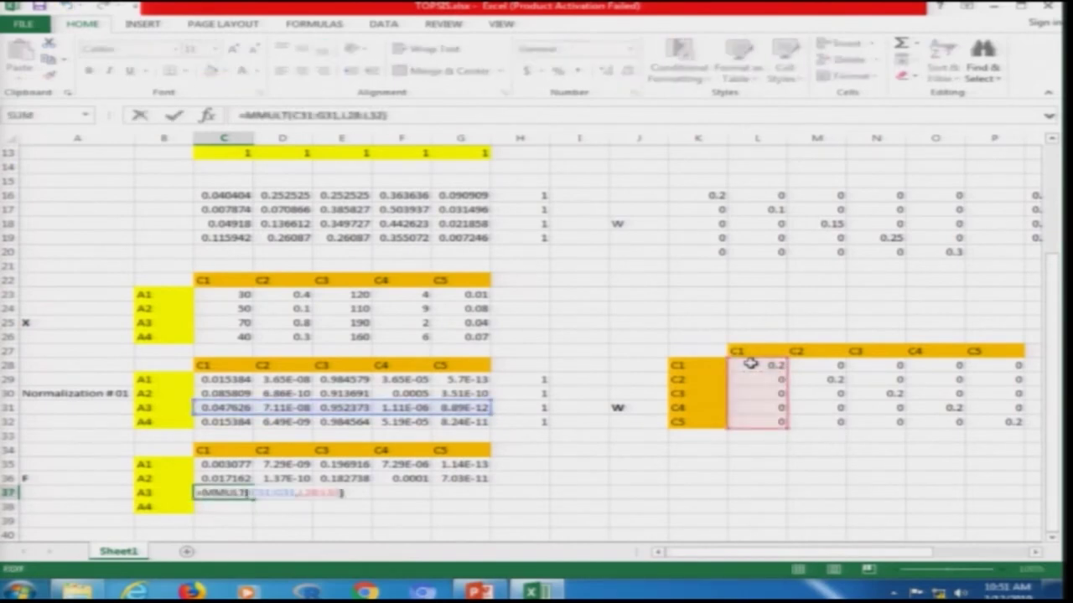
pyautogui.press('Left')
pyautogui.press('Left')
pyautogui.press('Left')
pyautogui.press('Left')
pyautogui.press('Left')
pyautogui.press('Left')
pyautogui.press('Left')
pyautogui.press('Left')
pyautogui.press('Left')
pyautogui.press('Left')
pyautogui.press('Left')
pyautogui.press('Left')
pyautogui.press('Left')
pyautogui.press('Left')
pyautogui.press('Left')
pyautogui.press('Left')
pyautogui.write('$')
pyautogui.press('F4')
pyautogui.press('Return')
# Copy the C37 formula across D37:G37 to complete the A3 row of matrix F
pyautogui.press('Up')
pyautogui.hotkey('ctrl', 'c')
pyautogui.press('Right')
pyautogui.hotkey('shift', 'Right')
pyautogui.hotkey('shift', 'Right')
pyautogui.hotkey('shift', 'Right')
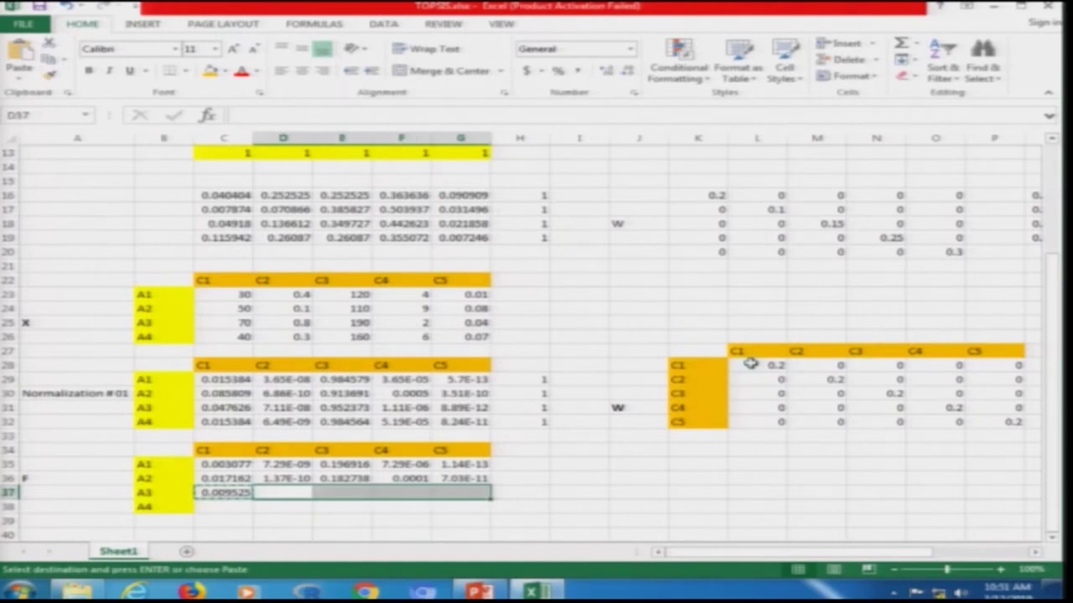
pyautogui.press('Return')
# Check the row and weight-column references in each MMULT formula across C37:G37
pyautogui.press('Left')
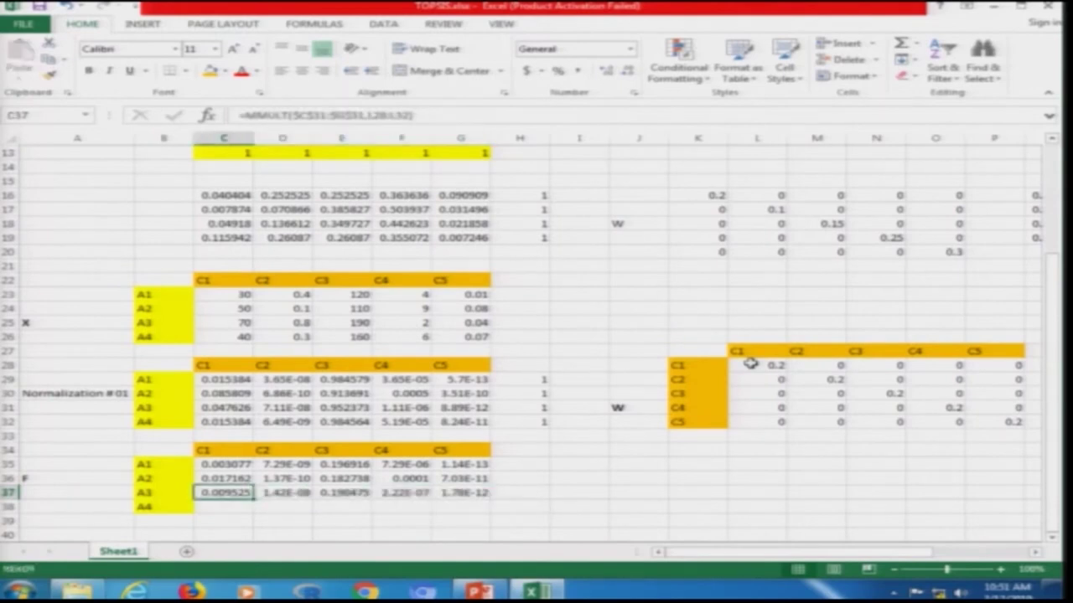
pyautogui.press('F2')
pyautogui.press('Escape')
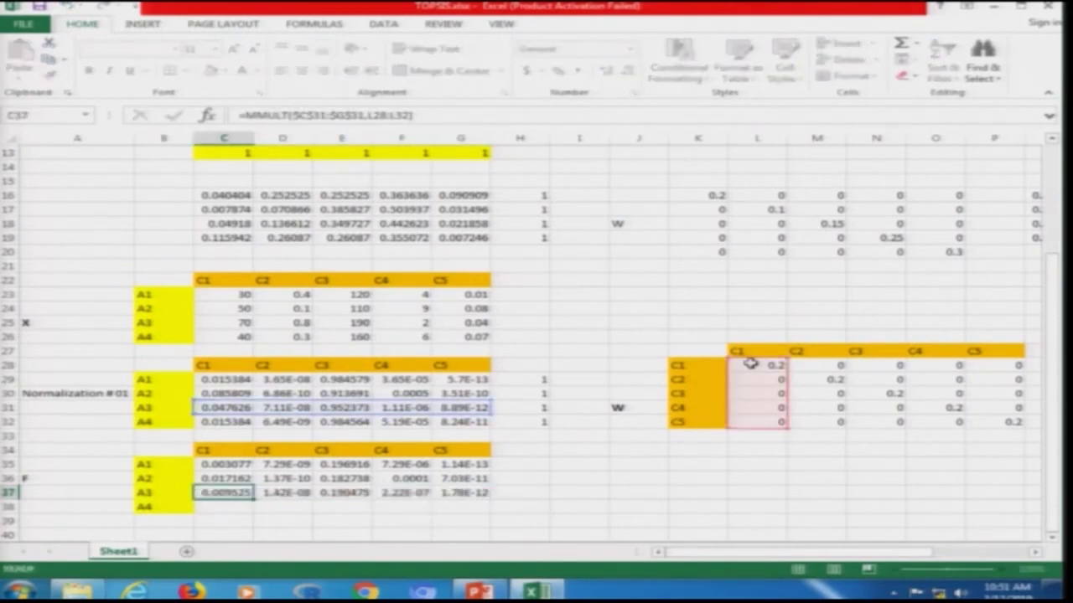
pyautogui.press('Right')
pyautogui.press('F2')
pyautogui.press('Escape')
pyautogui.press('Right')
pyautogui.press('F2')
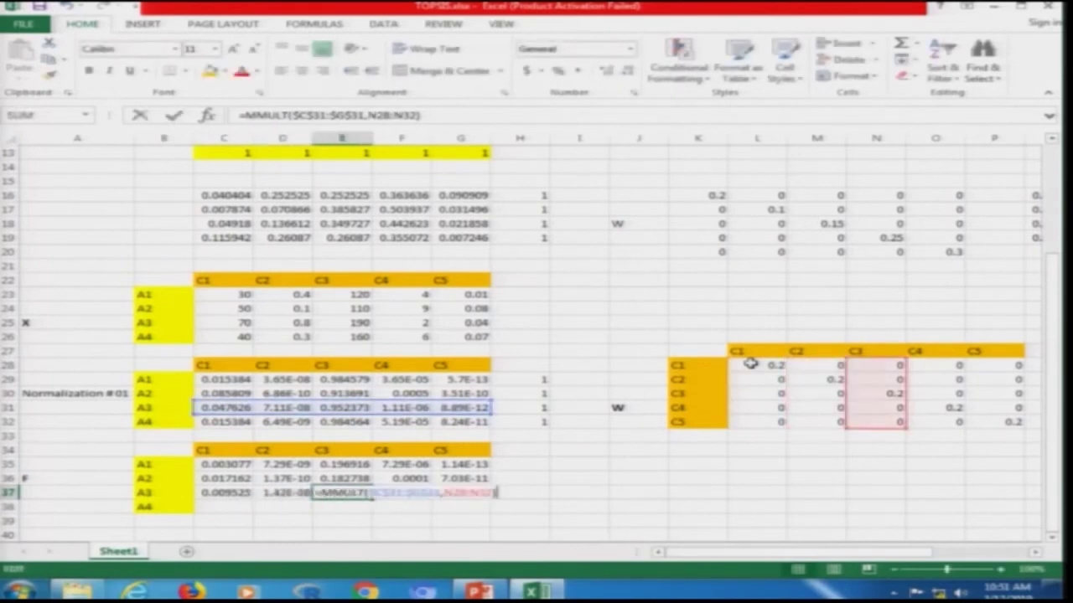
pyautogui.press('Escape')
pyautogui.press('Right')
pyautogui.press('F2')
pyautogui.press('Escape')
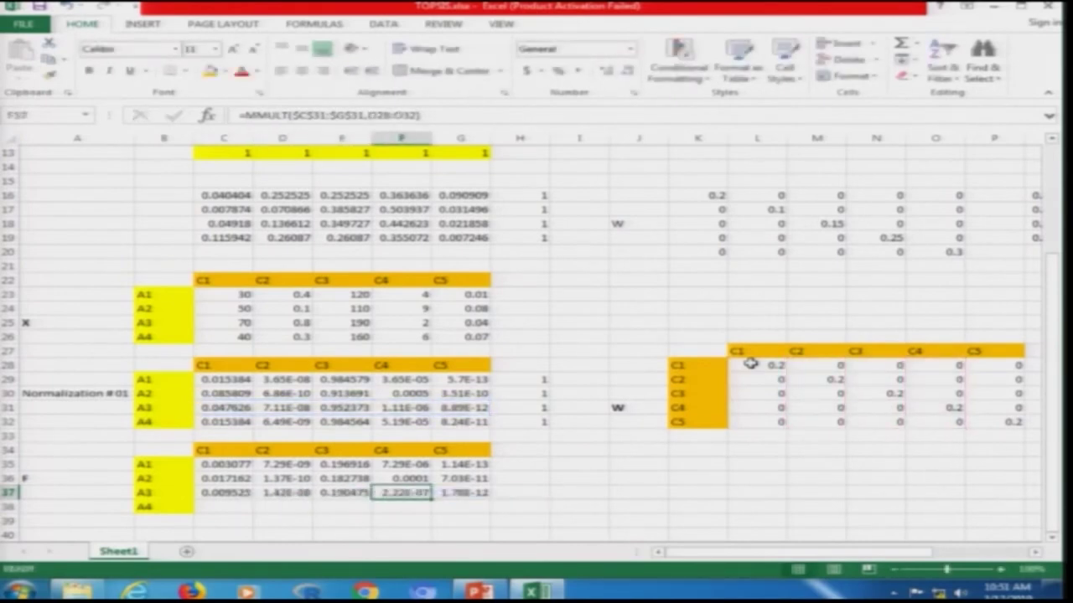
pyautogui.press('Right')
pyautogui.press('F2')
pyautogui.press('Return')
# Enter =MMULT(C32:G32,L28:L32) in C38 to multiply the normalized A4 row by the C1 weight column
pyautogui.press('Left')
pyautogui.press('Left')
pyautogui.press('Left')
pyautogui.press('Left')
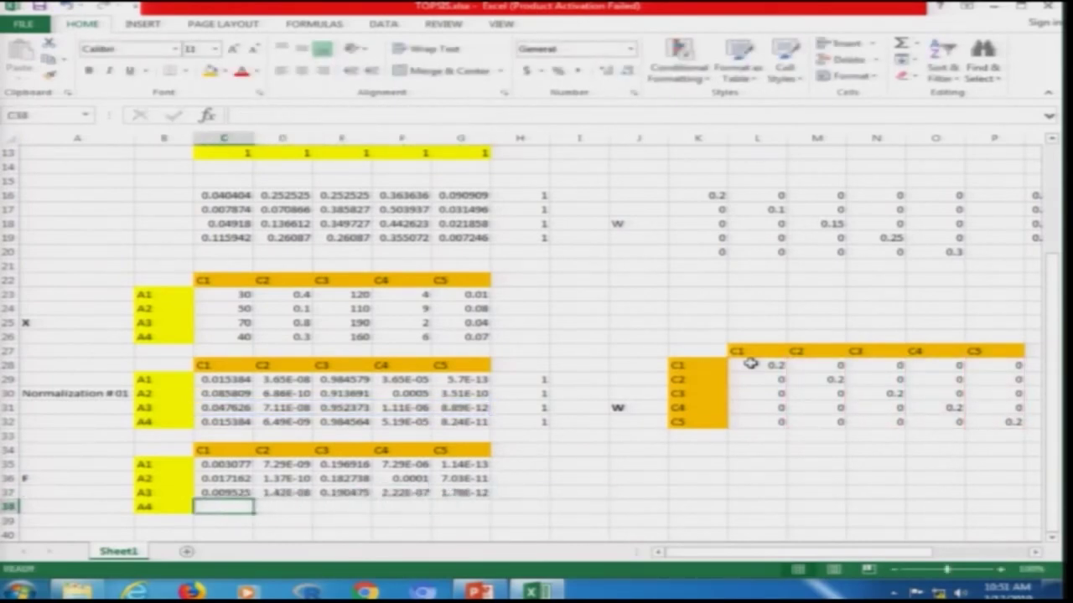
pyautogui.write('=mmult')
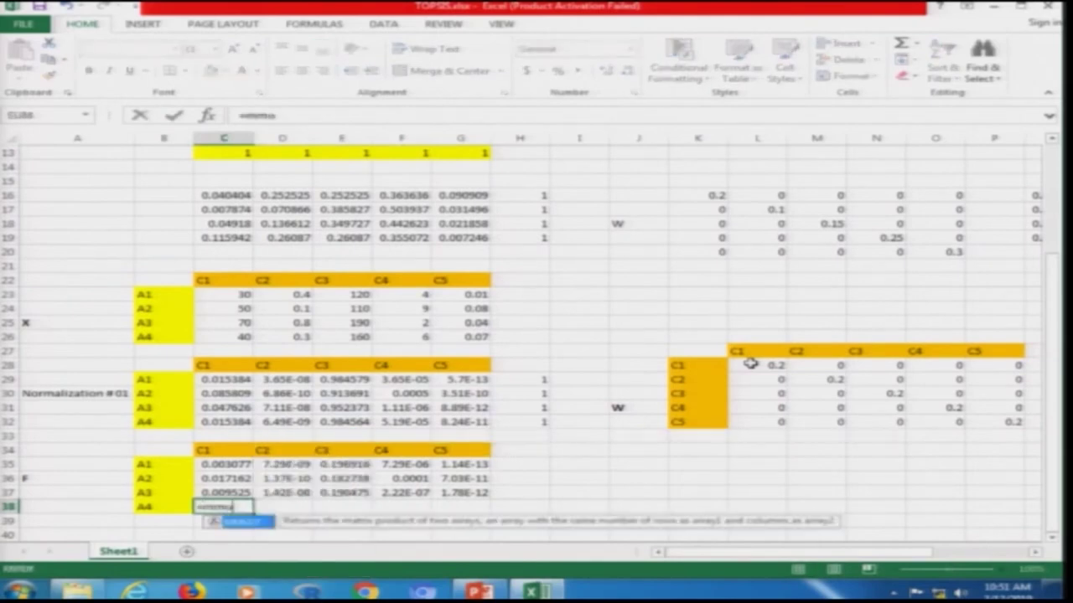
pyautogui.write('()')
pyautogui.press('BackSpace')
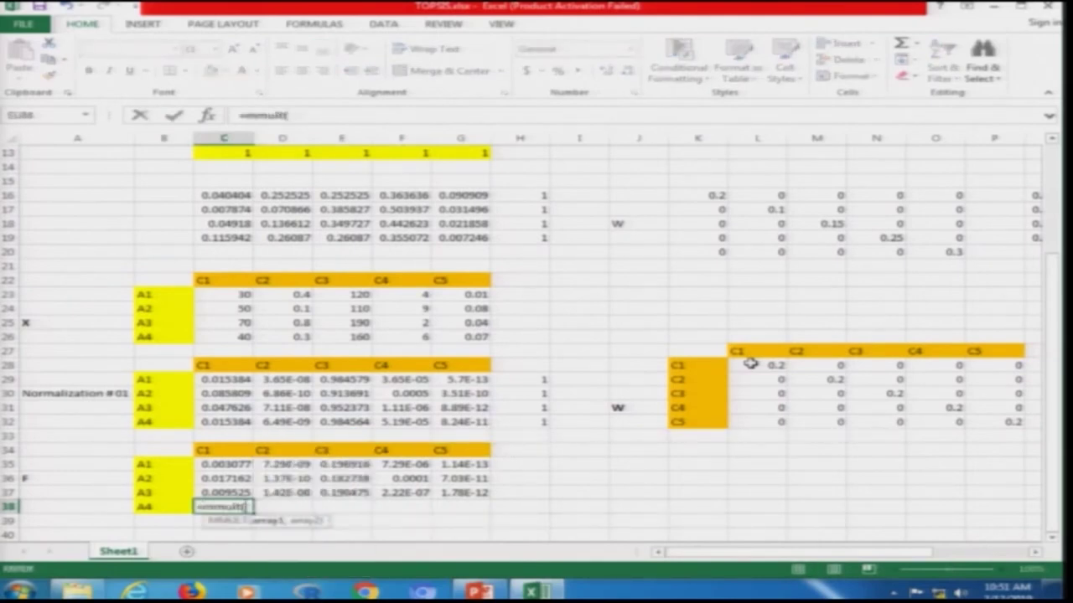
pyautogui.press('Up')
pyautogui.press('Up')
pyautogui.press('Up')
pyautogui.press('Up')
pyautogui.press('Up')
pyautogui.press('Up')
pyautogui.hotkey('shift', 'Right')
pyautogui.hotkey('shift', 'Right')
pyautogui.hotkey('shift', 'Right')
pyautogui.hotkey('shift', 'Right')
pyautogui.write(',')
pyautogui.click(755, 365)
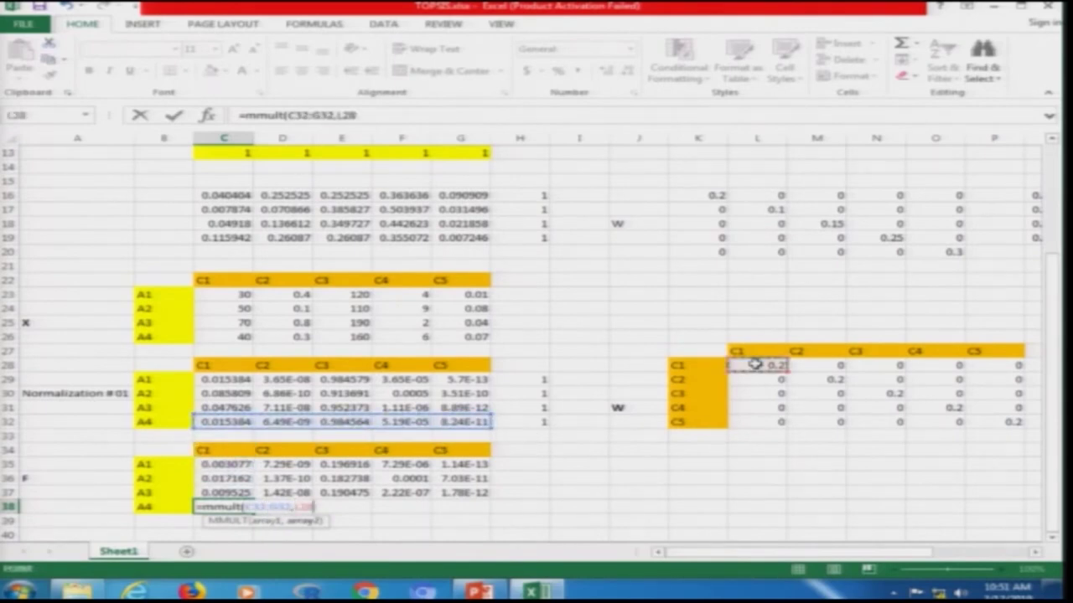
pyautogui.hotkey('shift', 'Down')
pyautogui.hotkey('shift', 'Down')
pyautogui.hotkey('shift', 'Down')
pyautogui.hotkey('shift', 'Down')
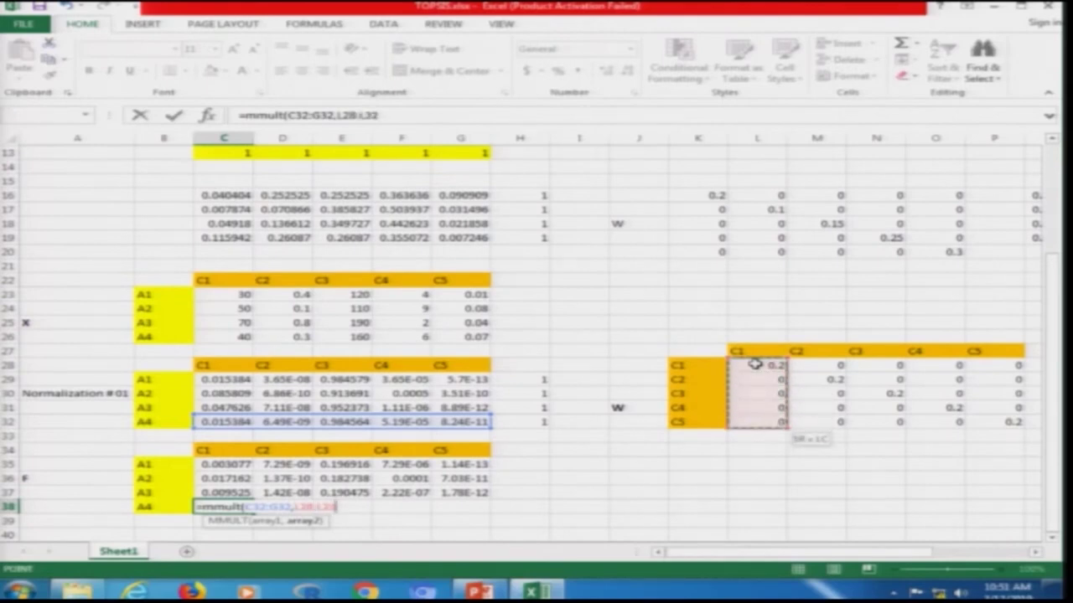
pyautogui.write(')')
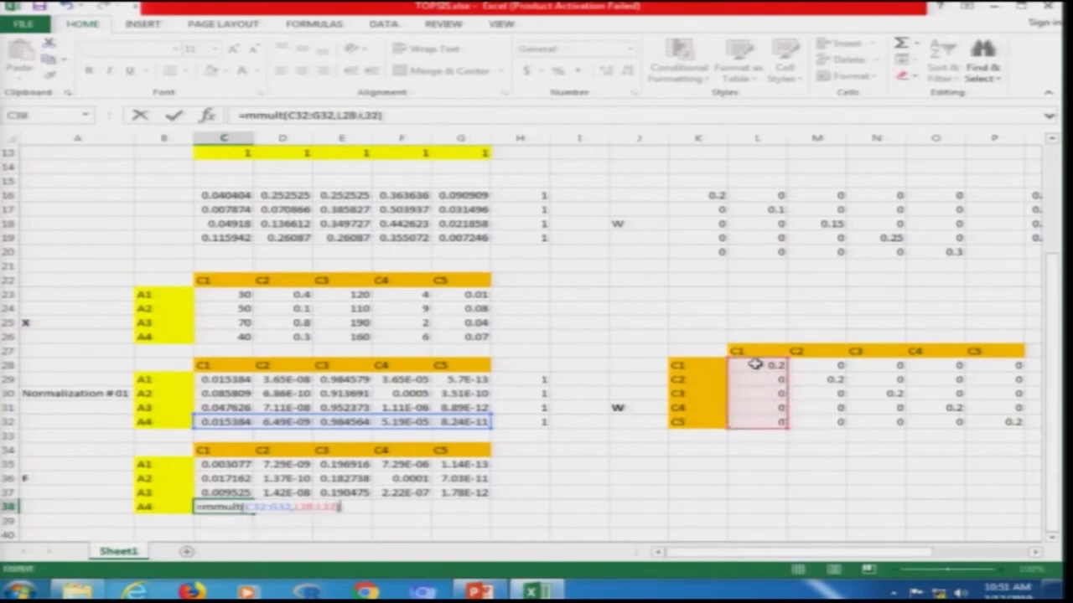
pyautogui.press('Return')
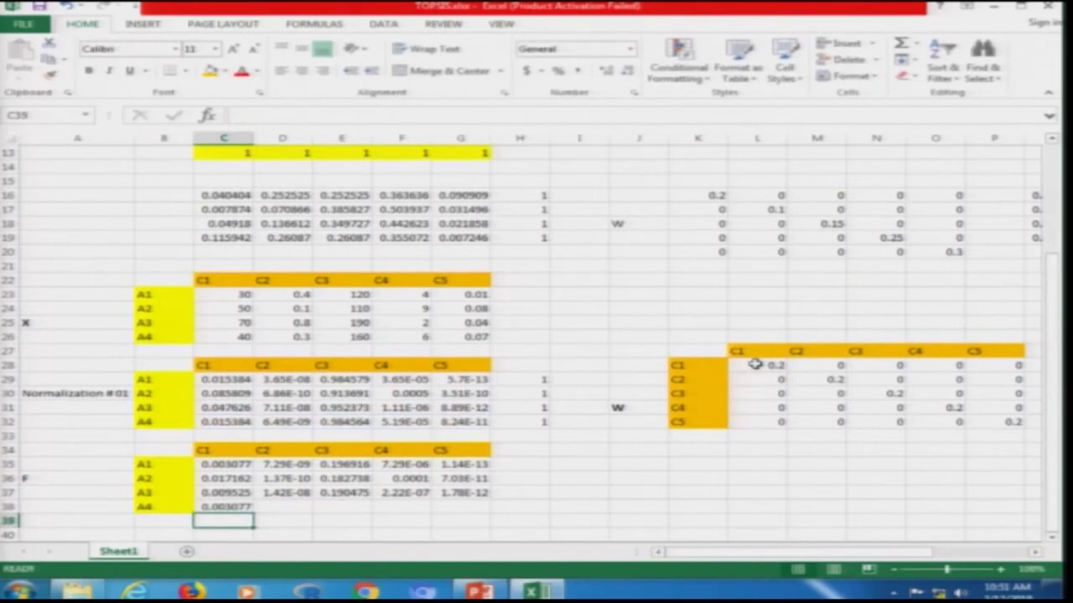
# Make the row range in C38's MMULT formula absolute as $C$32:$G$32, leaving L28:L32 relative
pyautogui.press('Up')
pyautogui.press('F2')
pyautogui.press('Left')
pyautogui.press('Left')
pyautogui.press('Left')
pyautogui.press('Left')
pyautogui.press('Left')
pyautogui.press('Left')
pyautogui.press('Left')
pyautogui.press('Left')
pyautogui.press('Left')
pyautogui.press('Left')
pyautogui.press('Left')
pyautogui.press('Left')
pyautogui.press('Left')
pyautogui.press('Left')
pyautogui.press('Left')
pyautogui.press('Left')
pyautogui.write('$')
pyautogui.press('Right')
pyautogui.write('$')
pyautogui.press('Right')
pyautogui.press('Right')
pyautogui.press('Right')
pyautogui.write('$')
pyautogui.press('Right')
pyautogui.write('$')
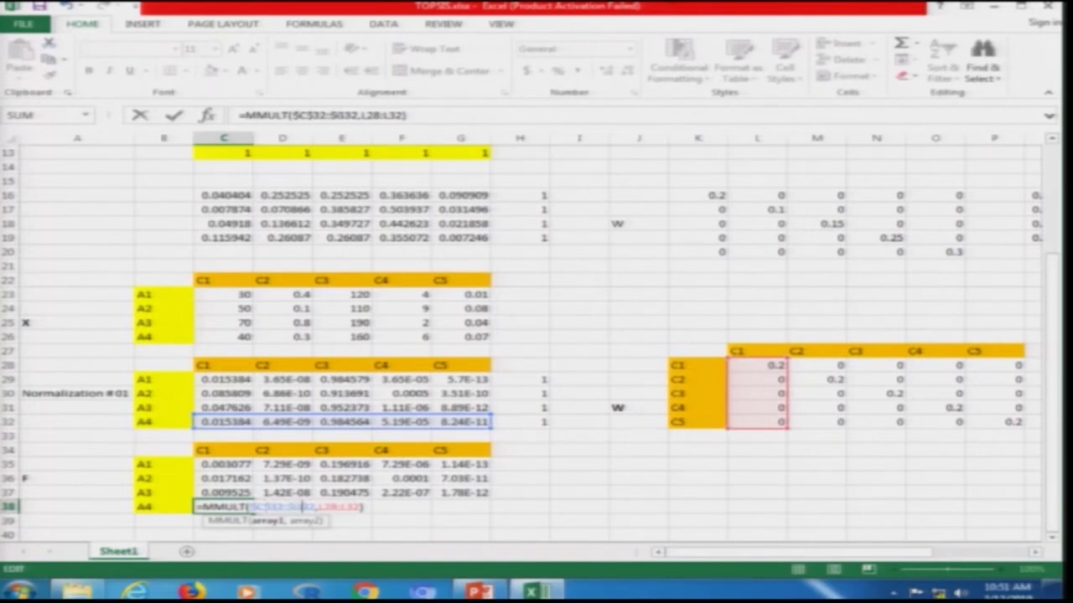
pyautogui.press('Return')
# Copy the C38 formula across D38:G38 to complete the A4 row of matrix F
pyautogui.press('Up')
pyautogui.hotkey('ctrl', 'c')
pyautogui.press('Right')
pyautogui.hotkey('shift', 'Right')
pyautogui.hotkey('shift', 'Right')
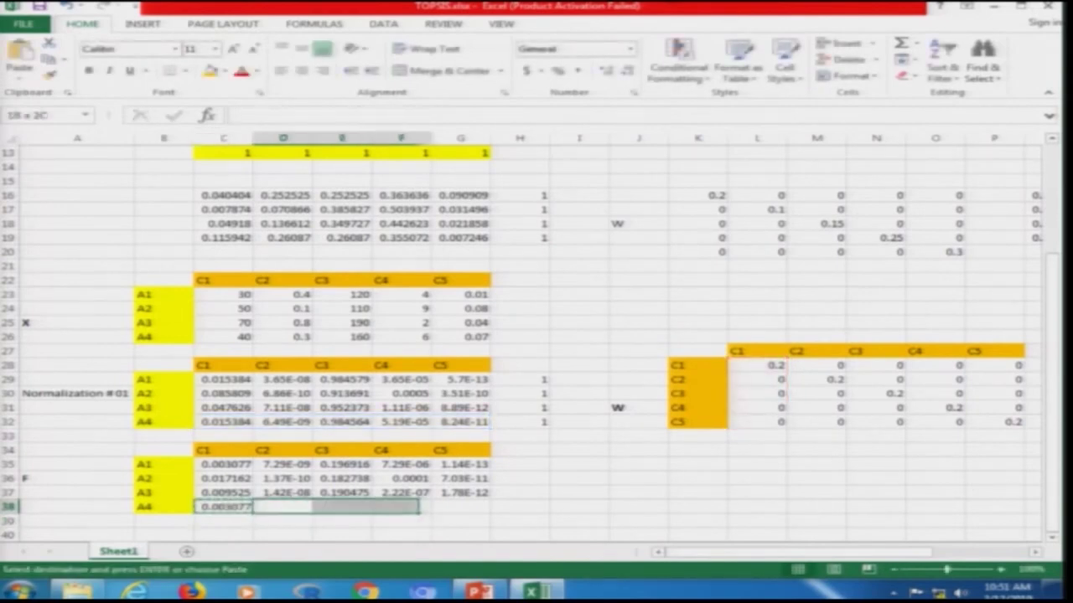
pyautogui.hotkey('shift', 'Right')
pyautogui.press('Return')
# Check the row and weight-column references in each MMULT formula across C38:G38
pyautogui.press('Right')
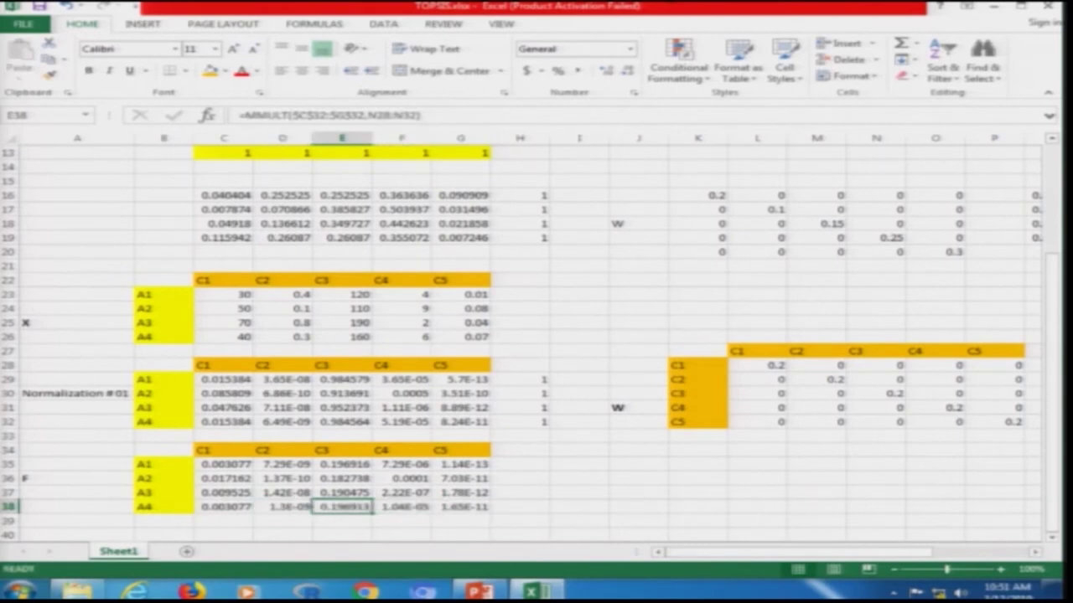
pyautogui.press('Left')
pyautogui.press('Left')
pyautogui.press('F2')
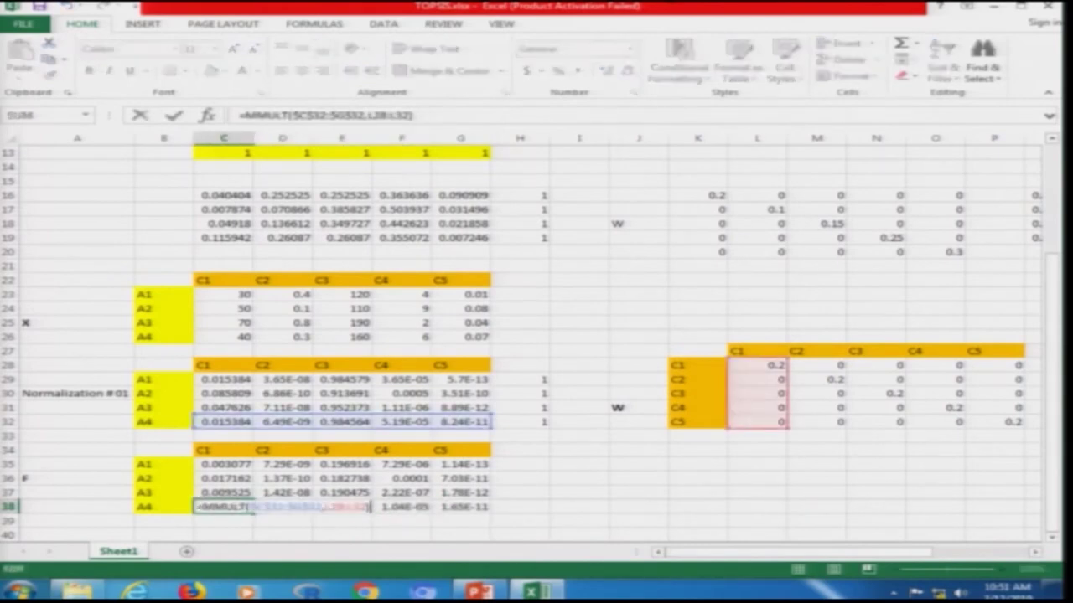
pyautogui.press('Escape')
pyautogui.press('Right')
pyautogui.press('F2')
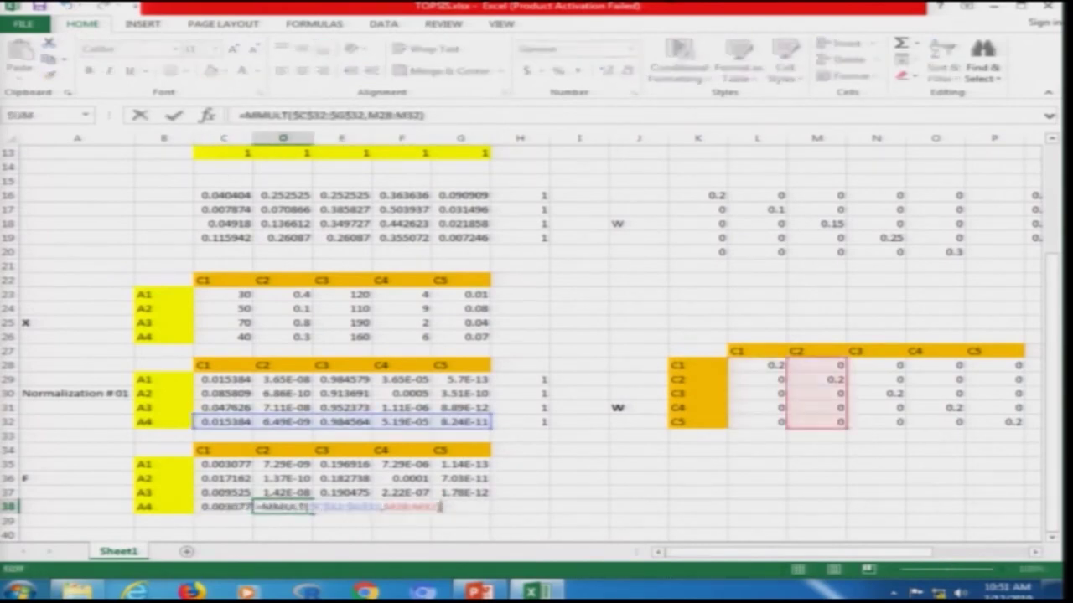
pyautogui.press('Escape')
pyautogui.press('Right')
pyautogui.press('F2')
pyautogui.press('Escape')
pyautogui.press('Right')
pyautogui.press('F2')
pyautogui.press('Escape')
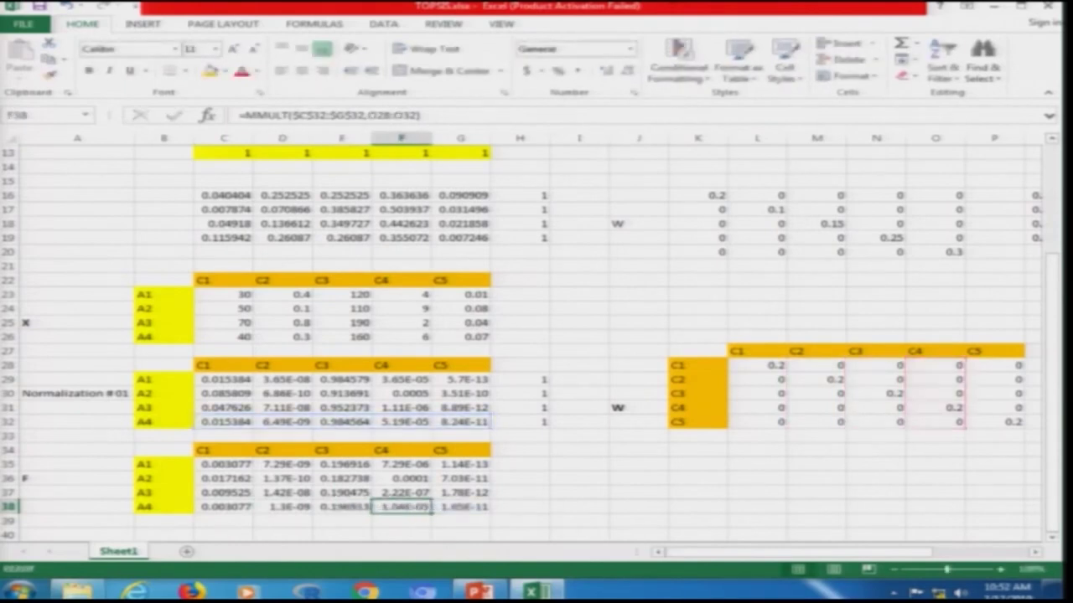
pyautogui.press('Right')
pyautogui.press('F2')
pyautogui.press('Escape')
# Move the Normalization #01 label from A30 down to A31
pyautogui.press('Up')
pyautogui.press('Up')
pyautogui.press('Up')
pyautogui.press('Up')
pyautogui.press('Up')
pyautogui.press('Up')
pyautogui.press('Left')
pyautogui.press('Left')
pyautogui.press('Left')
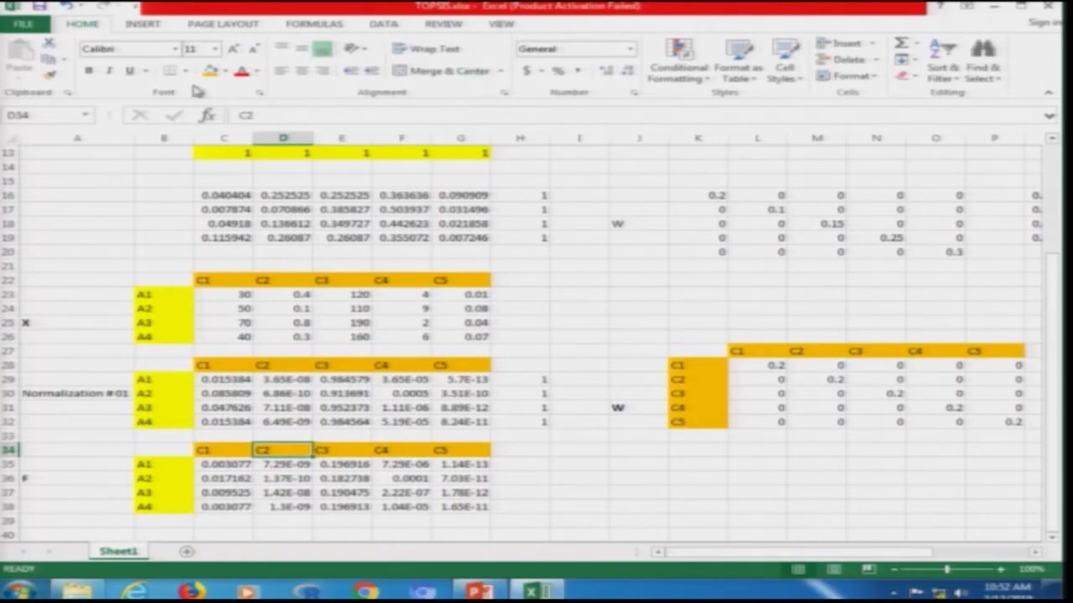
pyautogui.click(94, 390)
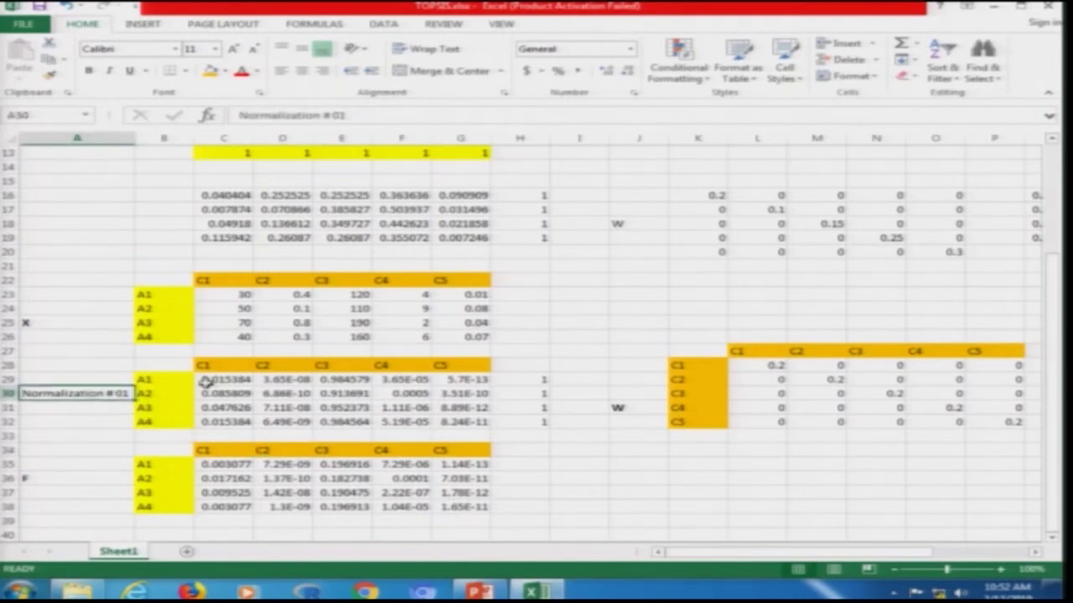
pyautogui.hotkey('ctrl', 'x')
pyautogui.press('Down')
pyautogui.press('Return')
# Label the normalized matrix with a bold R in A30
pyautogui.press('Up')
pyautogui.write('R')
pyautogui.hotkey('ctrl', 'z')
pyautogui.hotkey('ctrl', 'y')
pyautogui.hotkey('ctrl', 'y')
pyautogui.hotkey('ctrl', 'b')
pyautogui.press('Return')
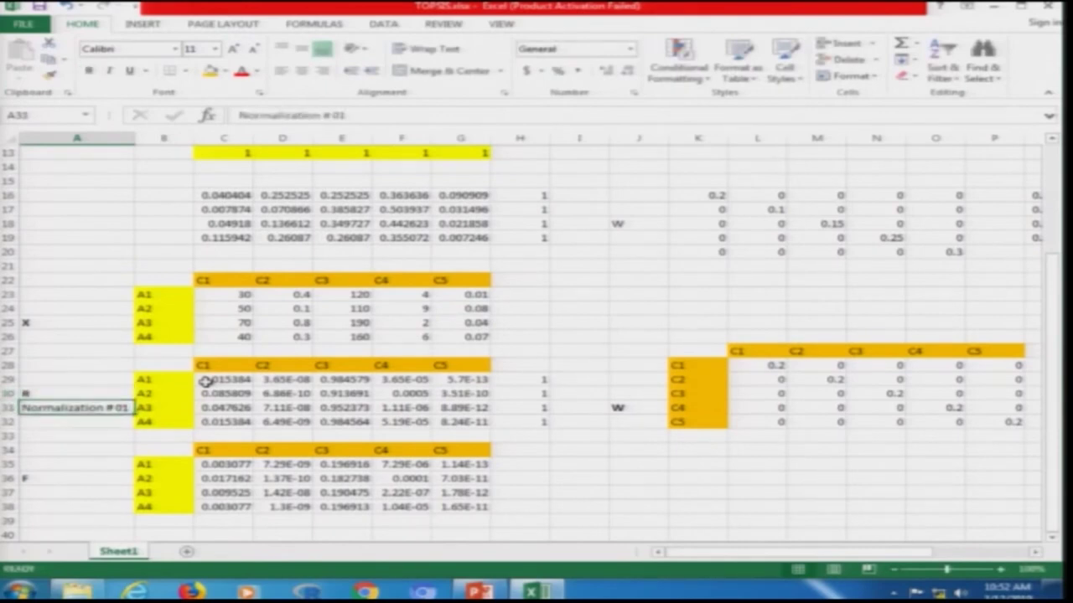
# Change the label in A31 to Normalization L_3 and switch to the VIKOR slides in PowerPoint
pyautogui.click(205, 381)
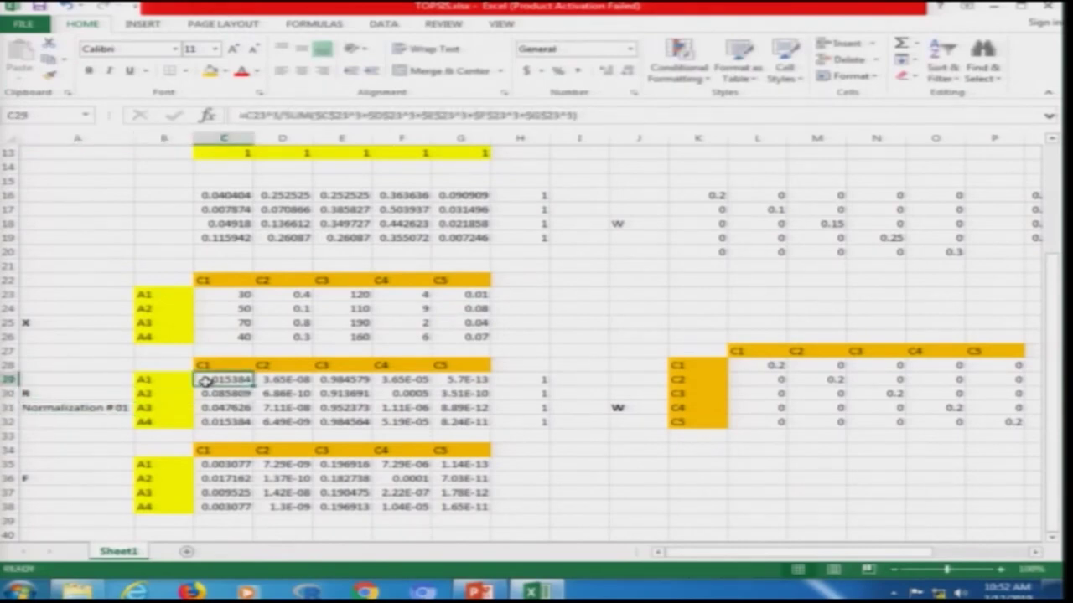
pyautogui.click(219, 466)
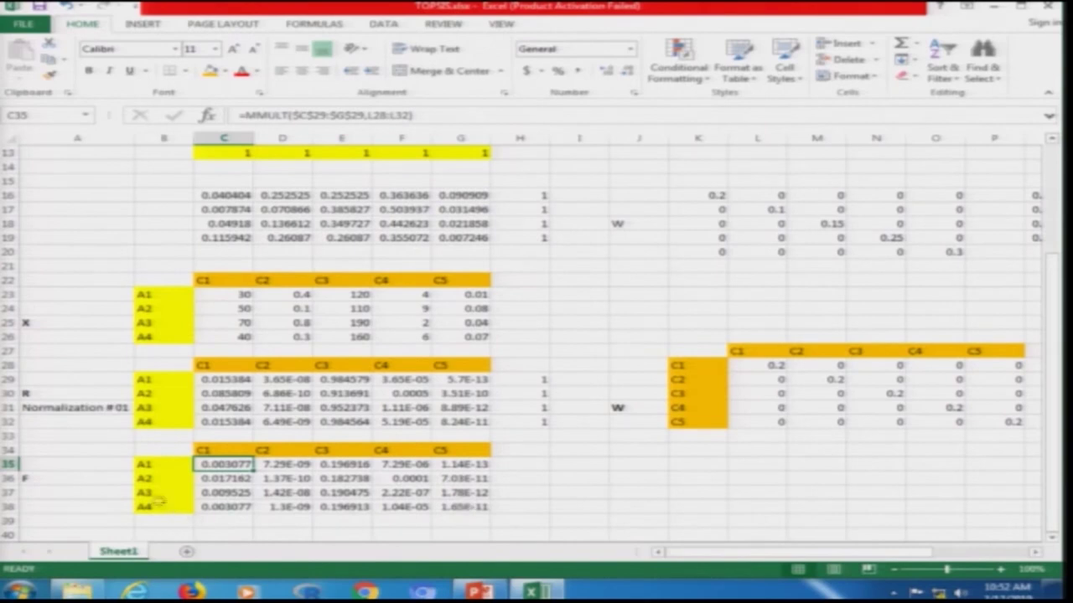
pyautogui.click(96, 408)
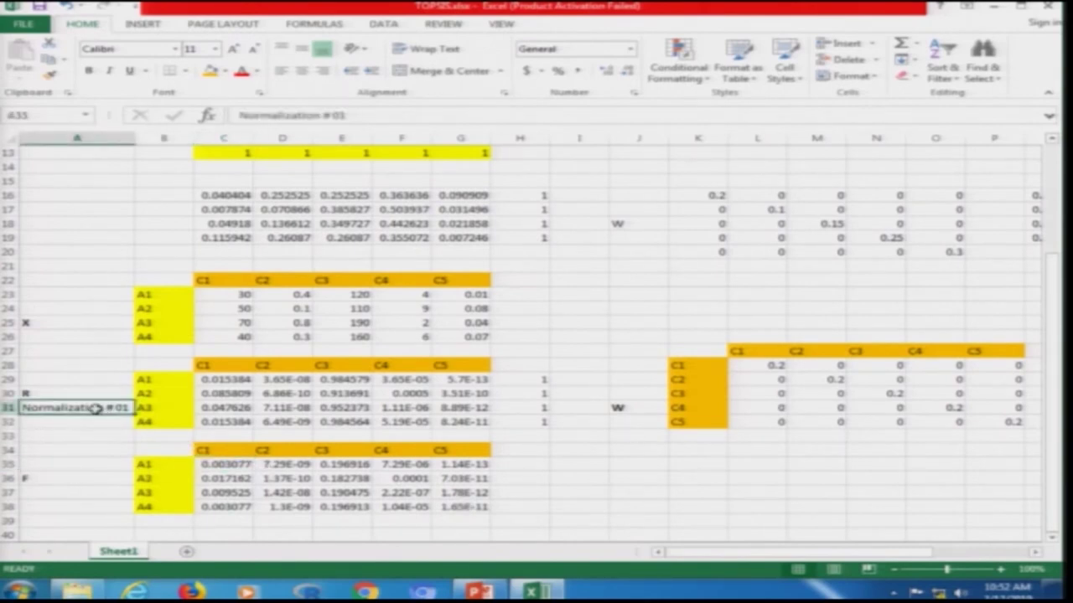
pyautogui.press('F2')
pyautogui.hotkey('shift', 'Left')
pyautogui.hotkey('shift', 'Left')
pyautogui.hotkey('shift', 'Left')
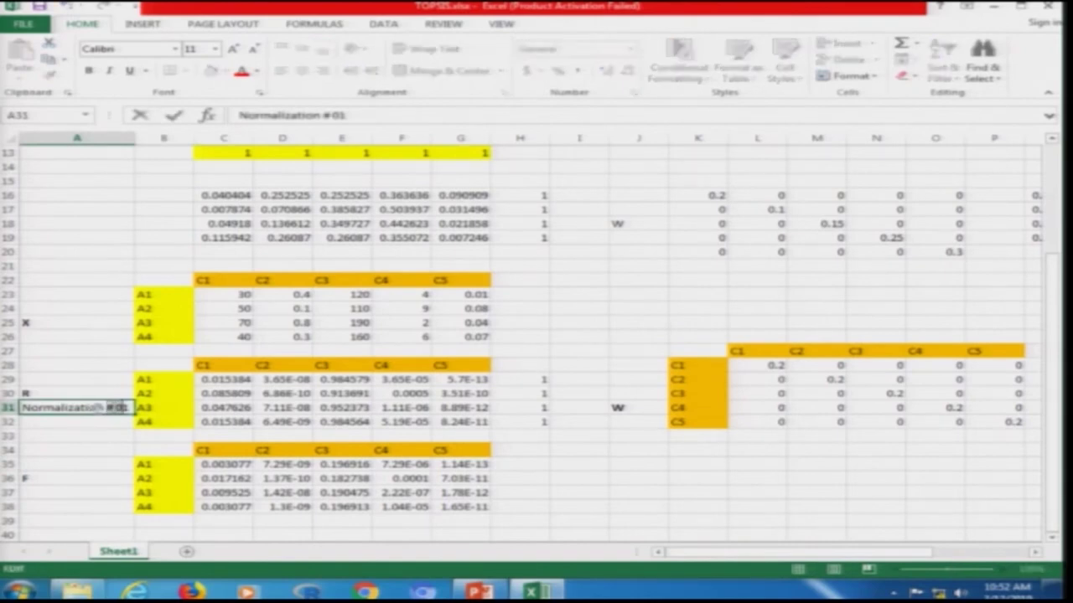
pyautogui.write('L_3')
pyautogui.press('Return')
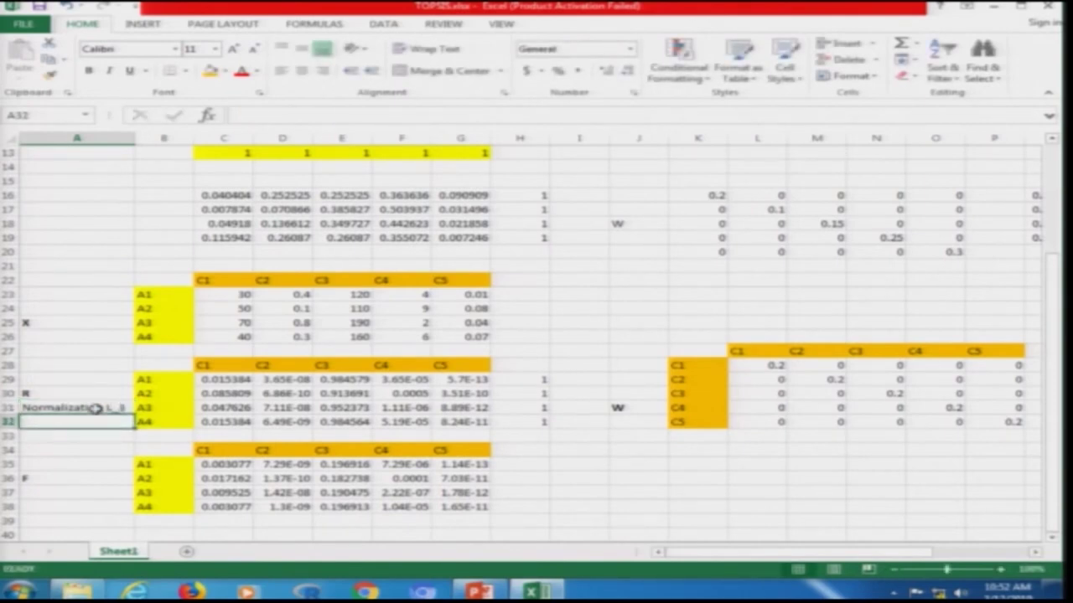
pyautogui.hotkey('alt', 'Tab')
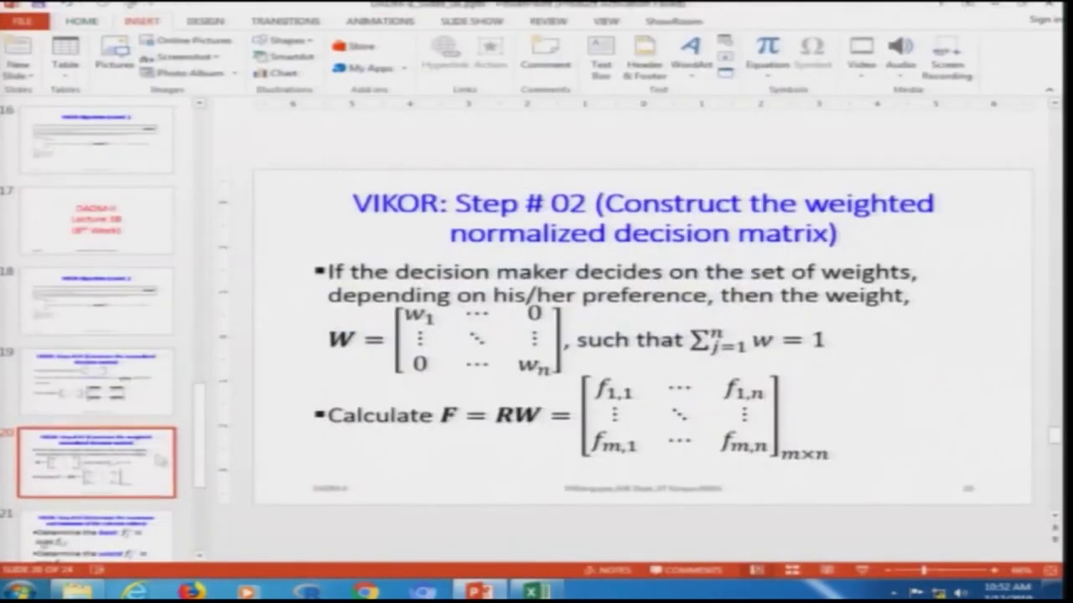
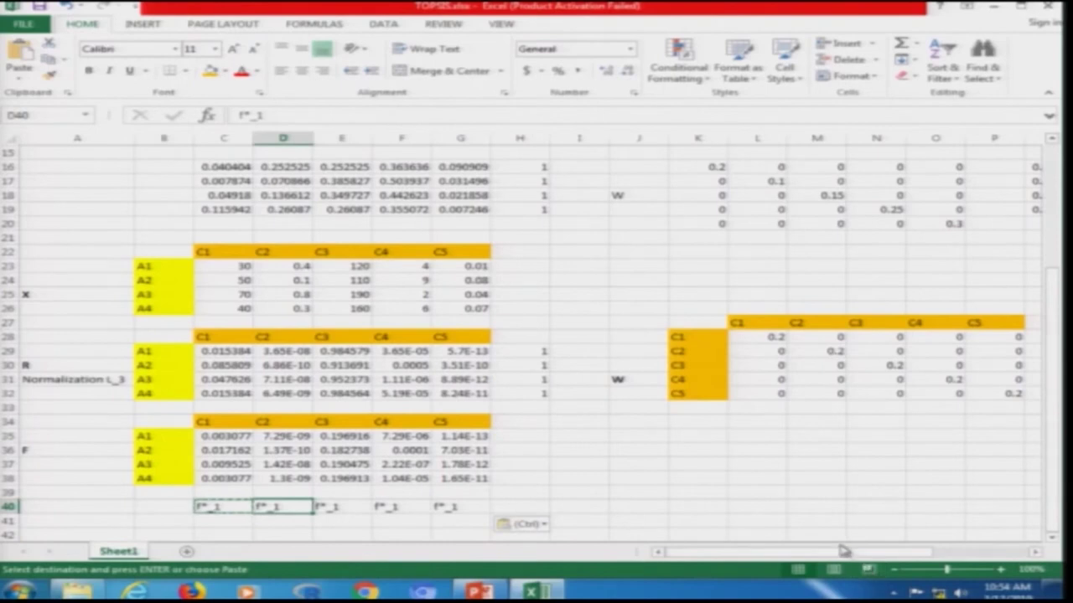
# Change the copied label in D40 to f*_2
pyautogui.press('Escape')
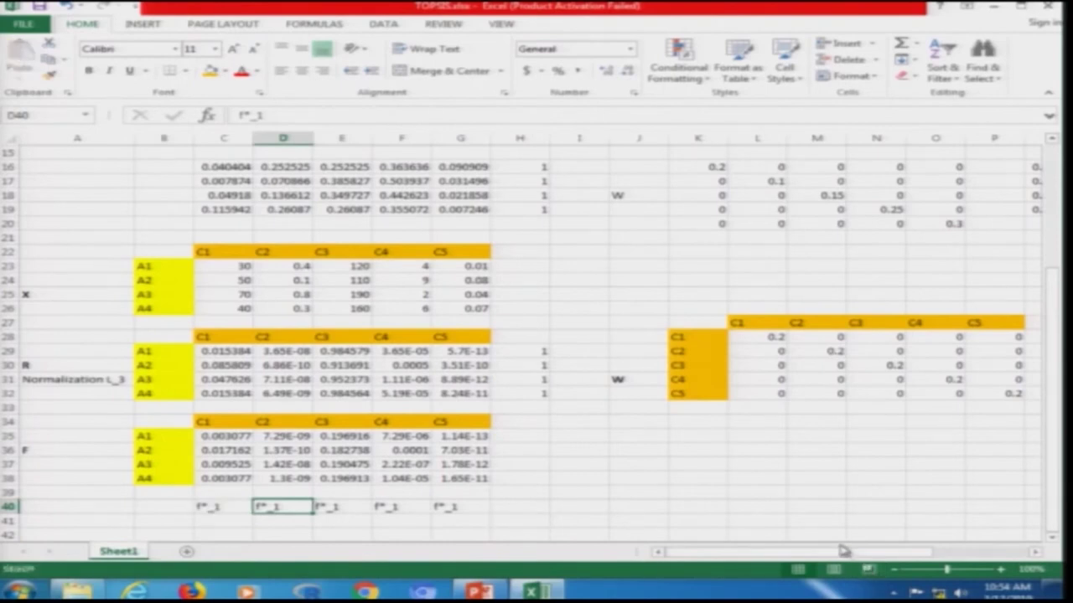
pyautogui.press('Left')
pyautogui.press('Right')
pyautogui.press('F2')
pyautogui.press('BackSpace')
pyautogui.write('2')
pyautogui.press('Return')
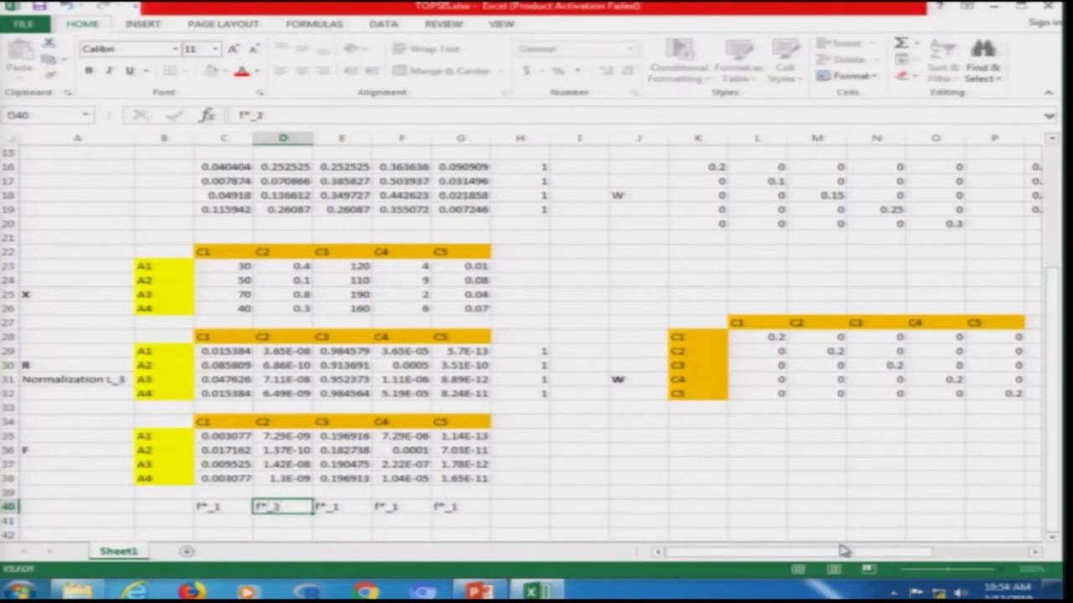
# Change the copied label in E40 to f*_3
pyautogui.press('Up')
pyautogui.press('Right')
pyautogui.press('F2')
pyautogui.press('BackSpace')
pyautogui.write('3')
pyautogui.press('Return')
# Change the copied label in F40 to f*_4
pyautogui.press('Up')
pyautogui.press('Right')
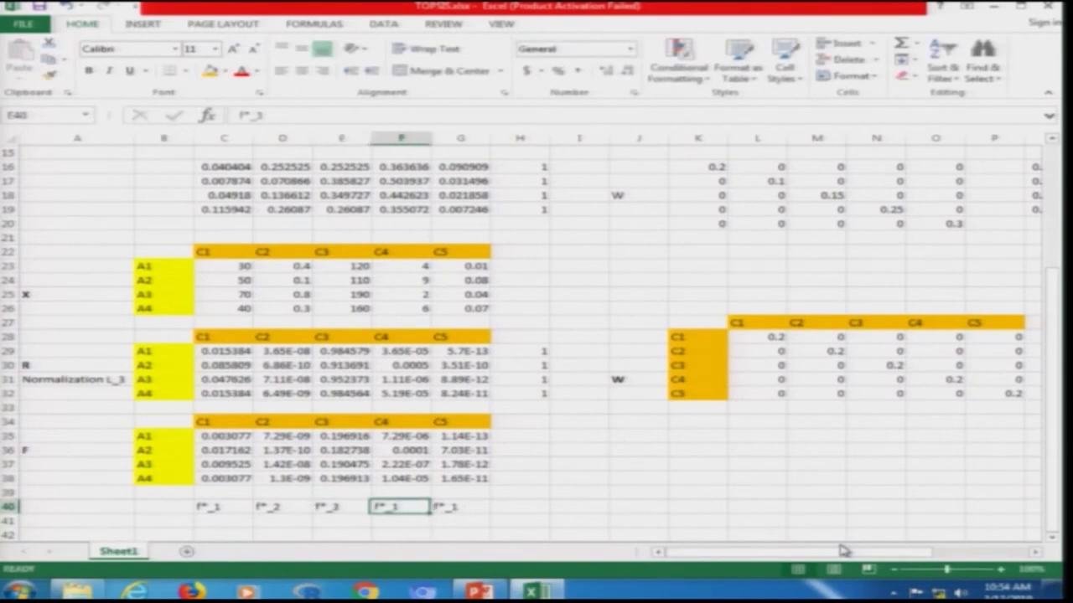
pyautogui.press('F2')
pyautogui.press('BackSpace')
pyautogui.press('BackSpace')
pyautogui.write('a_4')
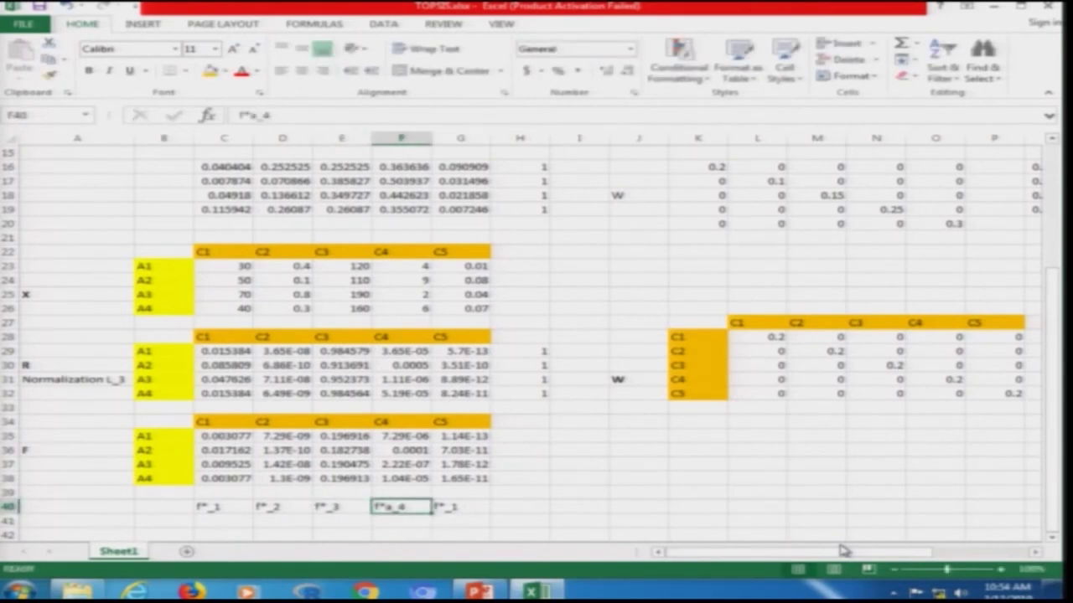
pyautogui.press('Left')
pyautogui.press('Left')
pyautogui.press('Left')
pyautogui.press('Right')
pyautogui.press('BackSpace')
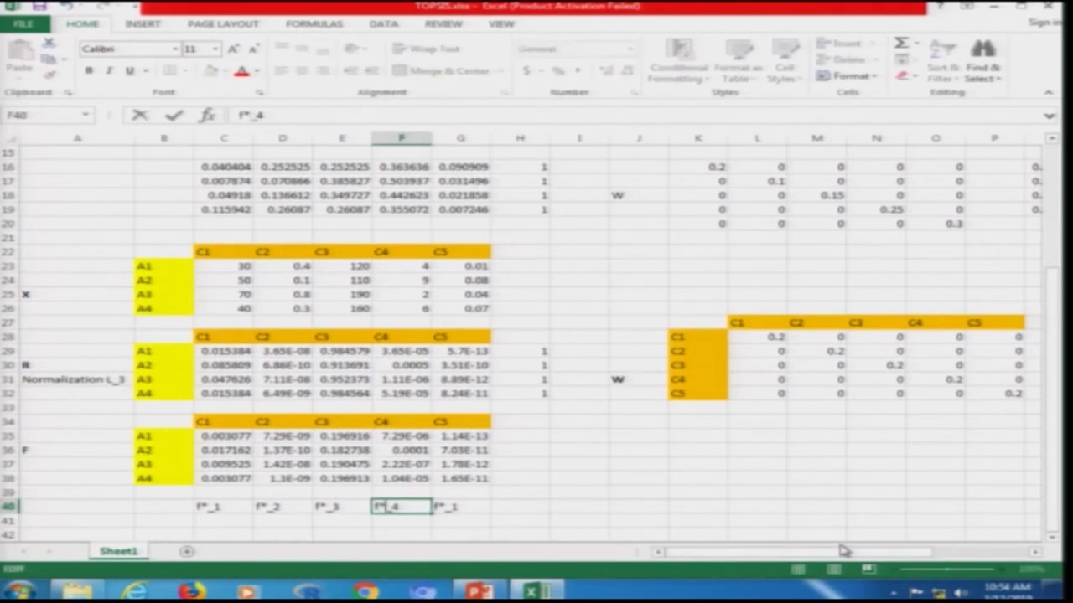
pyautogui.press('Return')
# Change the copied label in G40 to f*_5
pyautogui.press('Up')
pyautogui.press('Right')
pyautogui.press('F2')
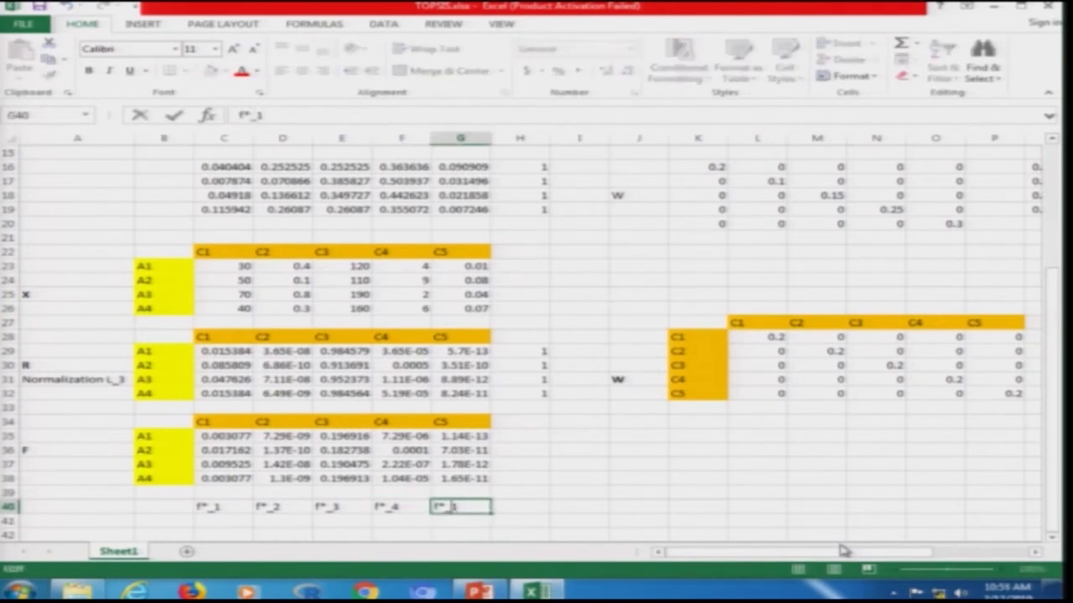
pyautogui.press('BackSpace')
pyautogui.write('5')
pyautogui.press('Return')
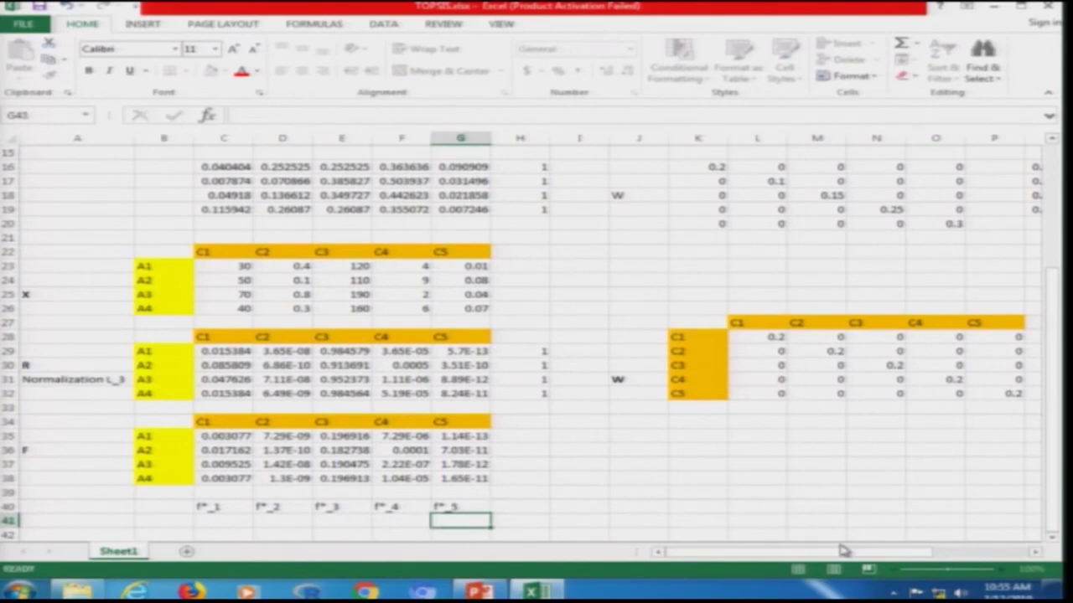
# Copy the f*_1 to f*_5 labels from row 40 into row 43, starting at C43
pyautogui.press('Left')
pyautogui.press('Left')
pyautogui.press('Left')
pyautogui.press('Left')
pyautogui.press('Down')
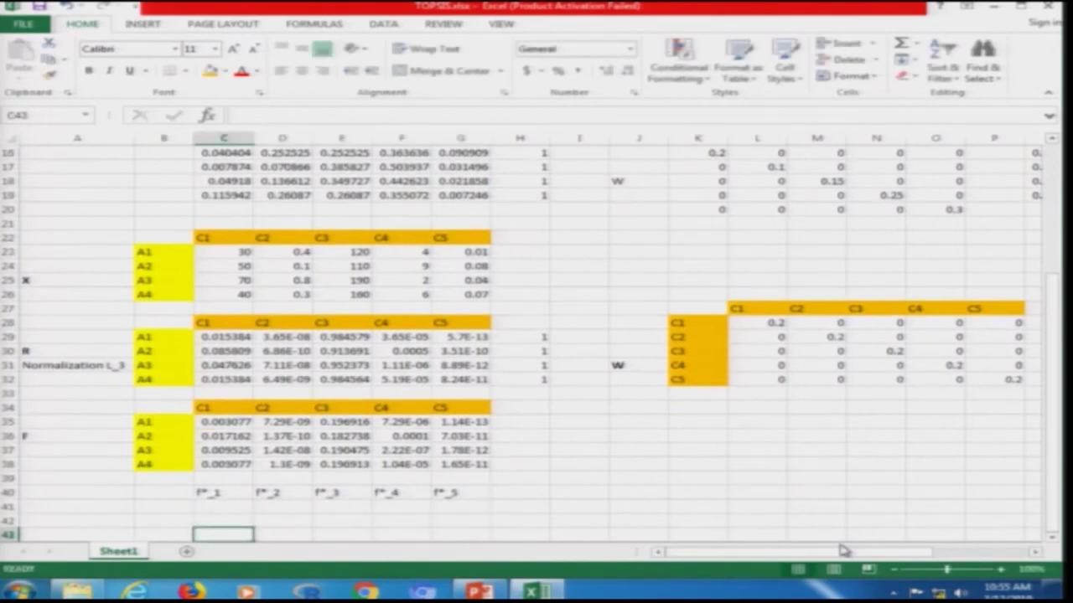
pyautogui.hotkey('alt', 'Tab')
pyautogui.hotkey('alt', 'Tab')
pyautogui.press('Up')
pyautogui.press('Up')
pyautogui.hotkey('shift', 'Right')
pyautogui.hotkey('shift', 'Right')
pyautogui.hotkey('shift', 'Right')
pyautogui.hotkey('shift', 'Right')
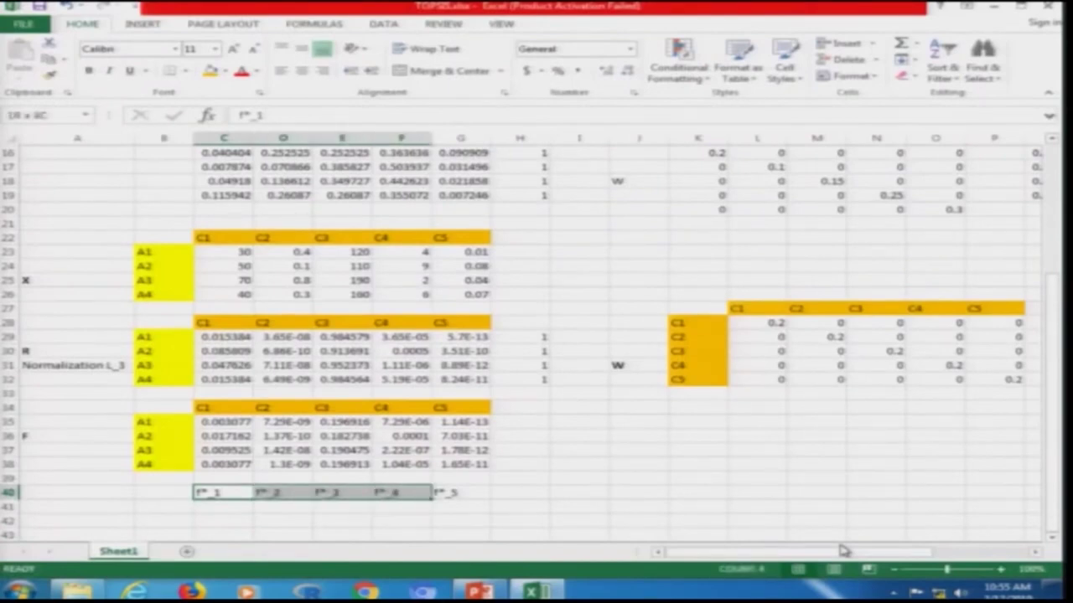
pyautogui.hotkey('ctrl', 'c')
pyautogui.press('Down')
pyautogui.press('Down')
pyautogui.press('Down')
pyautogui.hotkey('ctrl', 'v')
# Change the copied label in C43 to f-_1
pyautogui.press('F2')
pyautogui.press('Left')
pyautogui.press('Left')
pyautogui.press('Left')
pyautogui.press('BackSpace')
pyautogui.write('-')
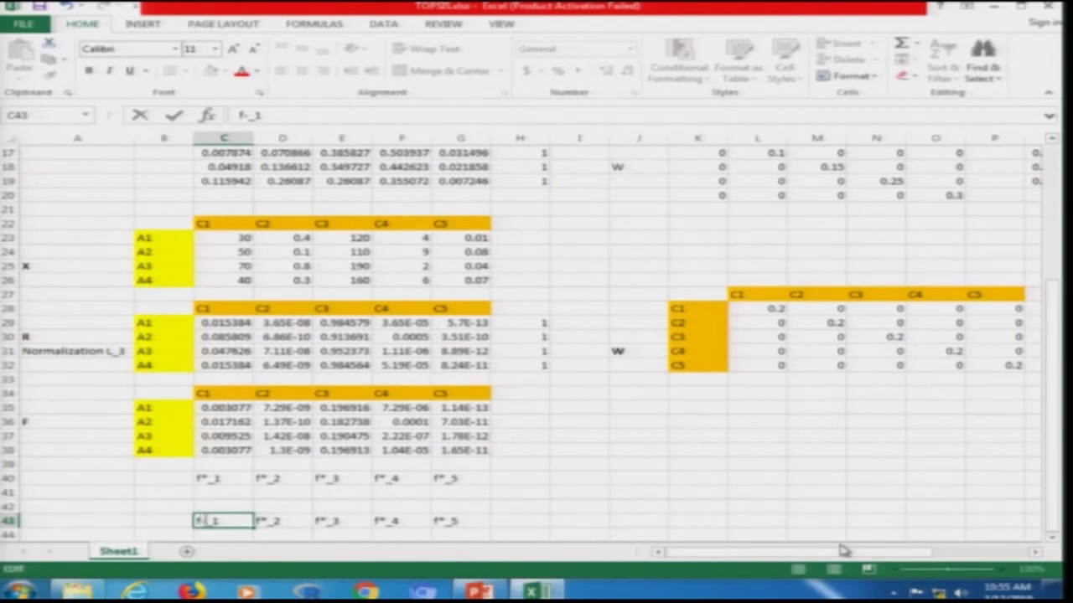
pyautogui.hotkey('ctrl', 'Return')
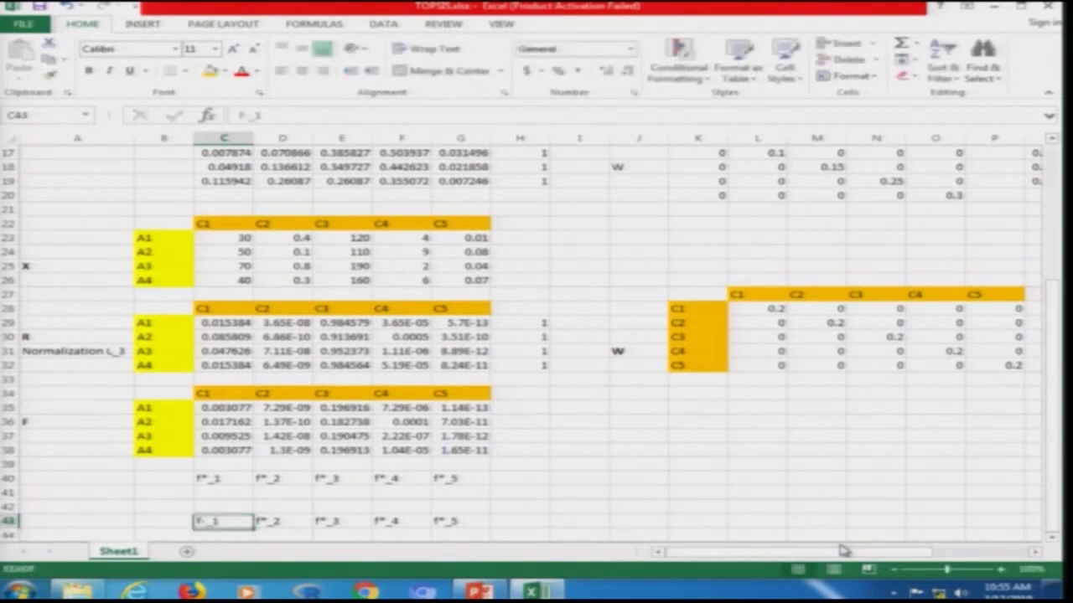
# Change the copied label in D43 to f-_2
pyautogui.press('Right')
pyautogui.press('F2')
pyautogui.press('Left')
pyautogui.press('Left')
pyautogui.press('Left')
pyautogui.hotkey('shift', 'Right')
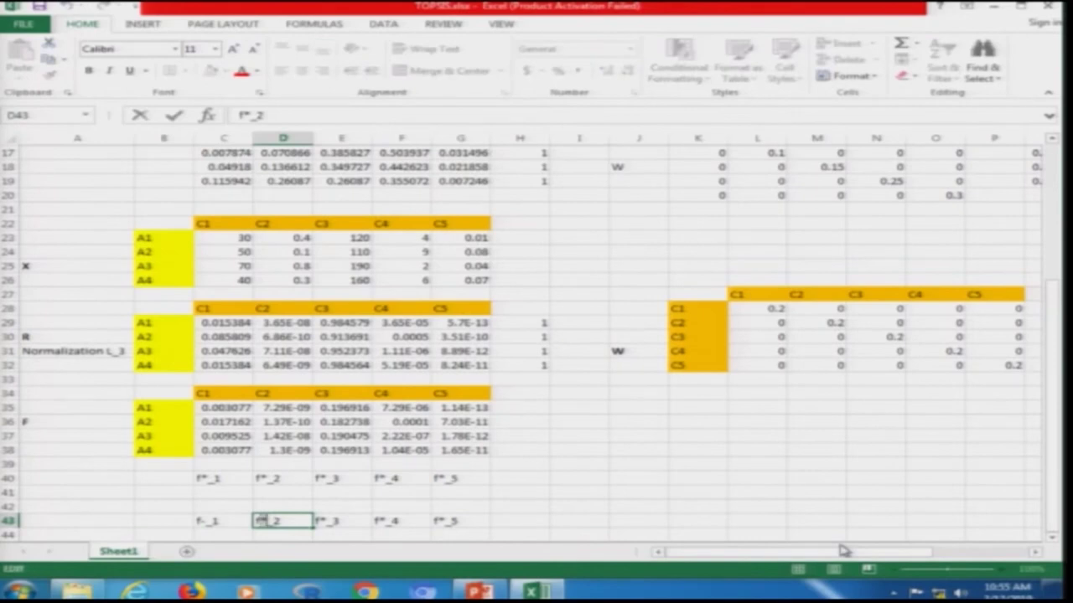
pyautogui.press('BackSpace')
pyautogui.press('Tab')
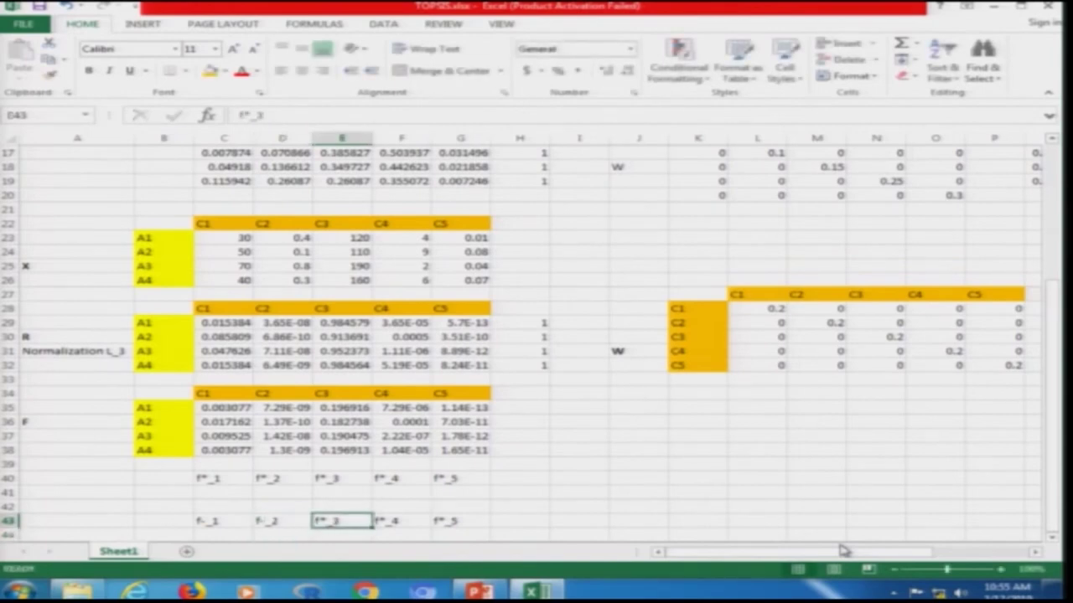
# Change the copied label in E43 to f-_3
pyautogui.press('F2')
pyautogui.press('Left')
pyautogui.press('Left')
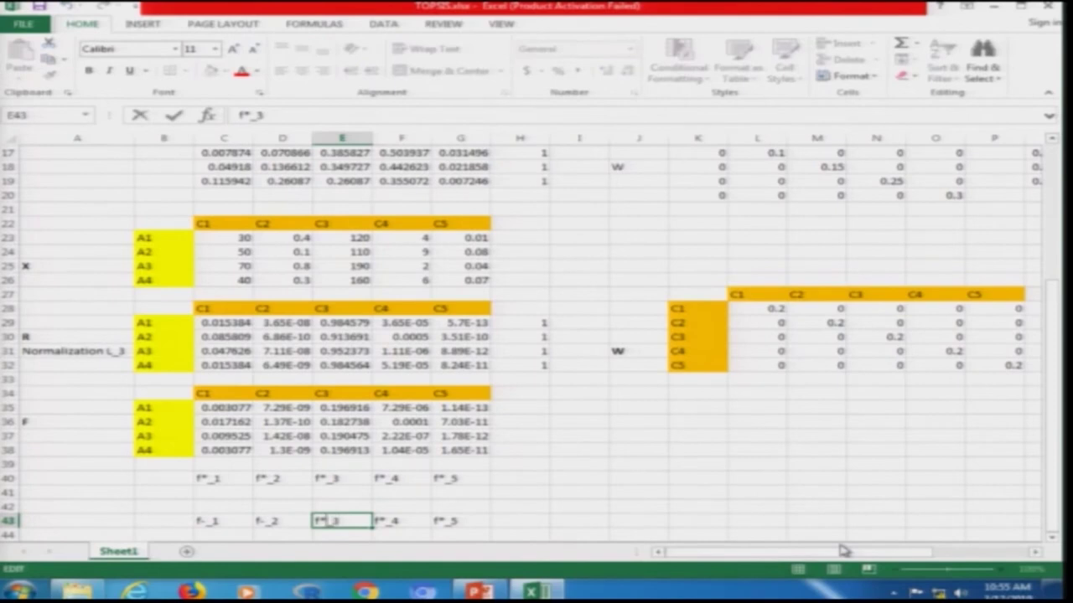
pyautogui.press('BackSpace')
pyautogui.press('Return')
# Change the copied label in F43 to f-_4
pyautogui.press('Up')
pyautogui.press('Right')
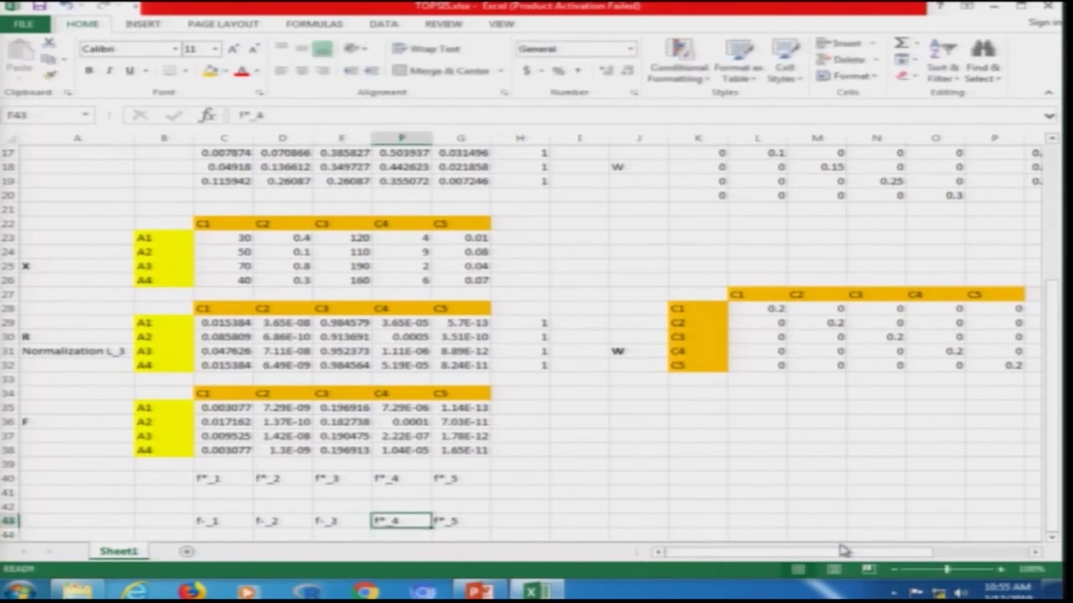
pyautogui.press('F2')
pyautogui.press('Left')
pyautogui.press('Left')
pyautogui.press('BackSpace')
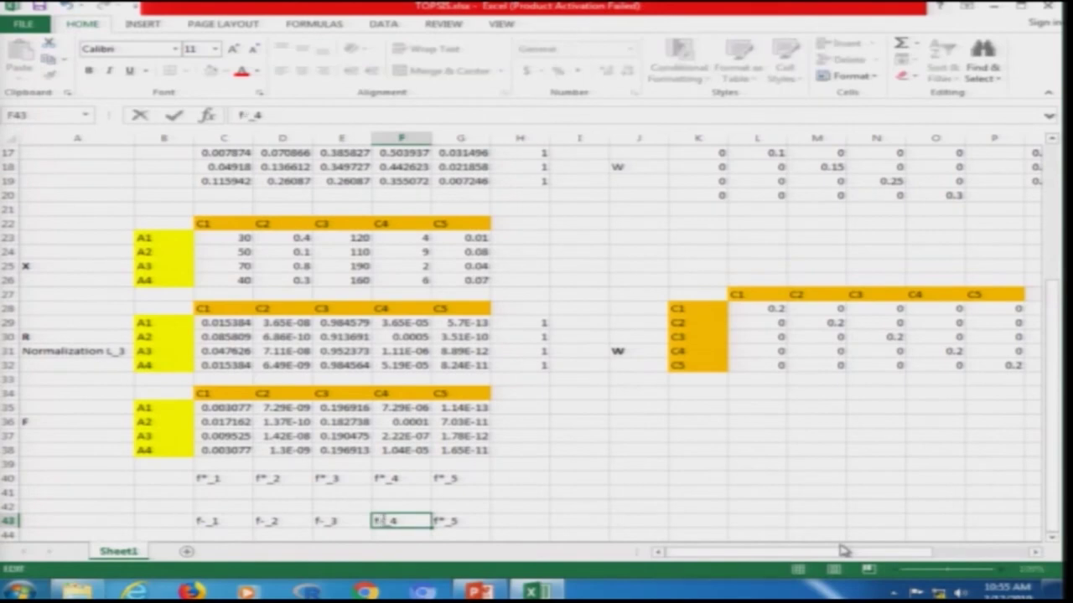
pyautogui.press('Tab')
# Change the copied label in G43 to f-_5
pyautogui.press('F2')
pyautogui.press('Left')
pyautogui.press('Left')
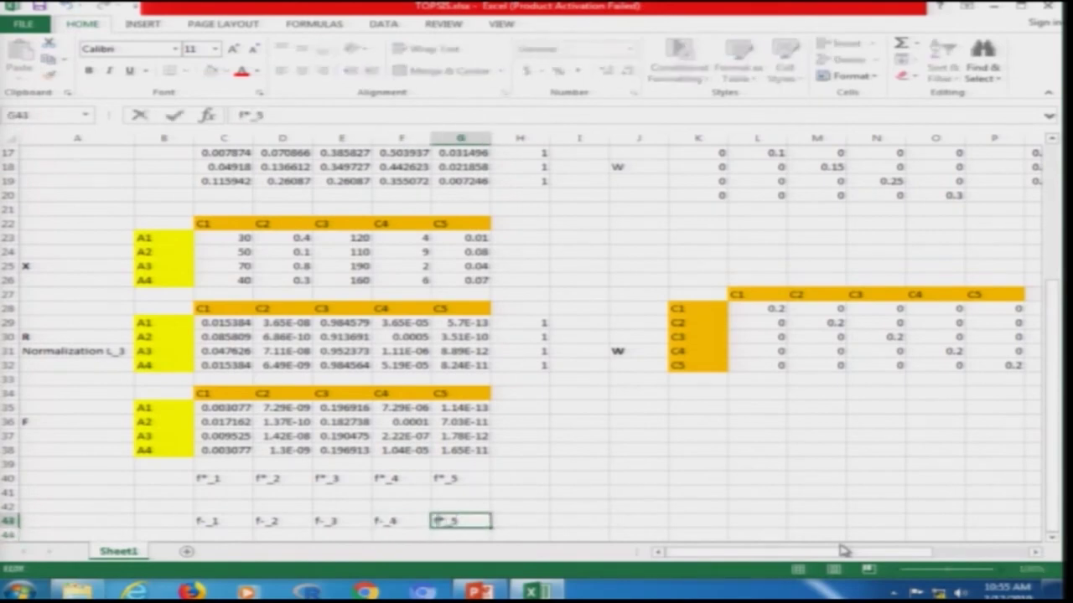
pyautogui.press('BackSpace')
pyautogui.press('Return')
# Enter a MAX formula over C35:C38 in C41, under f*_1, to get the best value for criterion C1
pyautogui.press('Left')
pyautogui.press('Left')
pyautogui.press('Left')
pyautogui.press('Left')
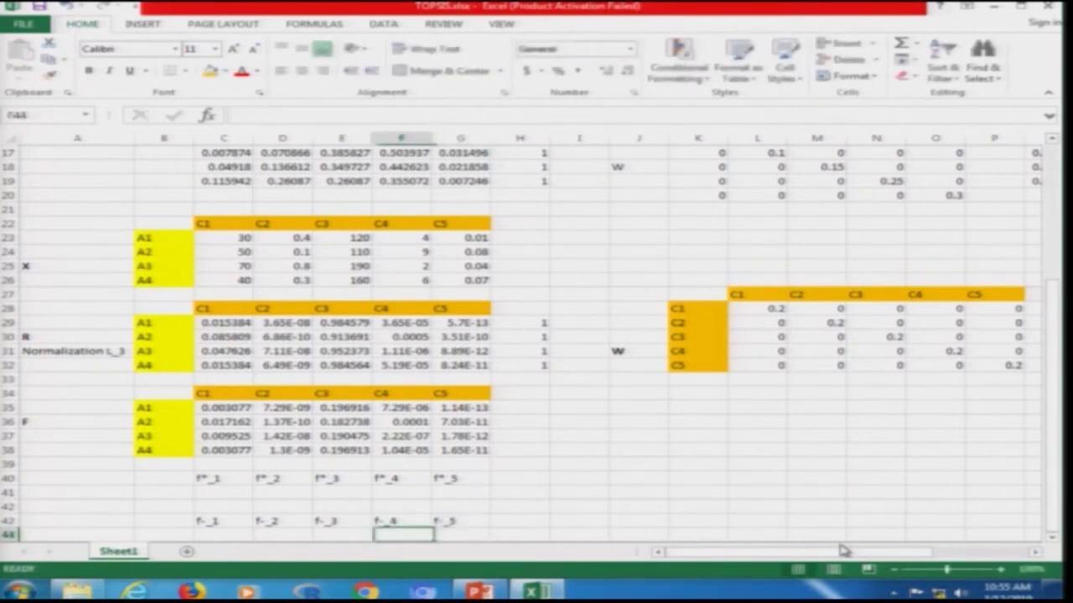
pyautogui.press('Up')
pyautogui.press('Up')
pyautogui.press('Up')
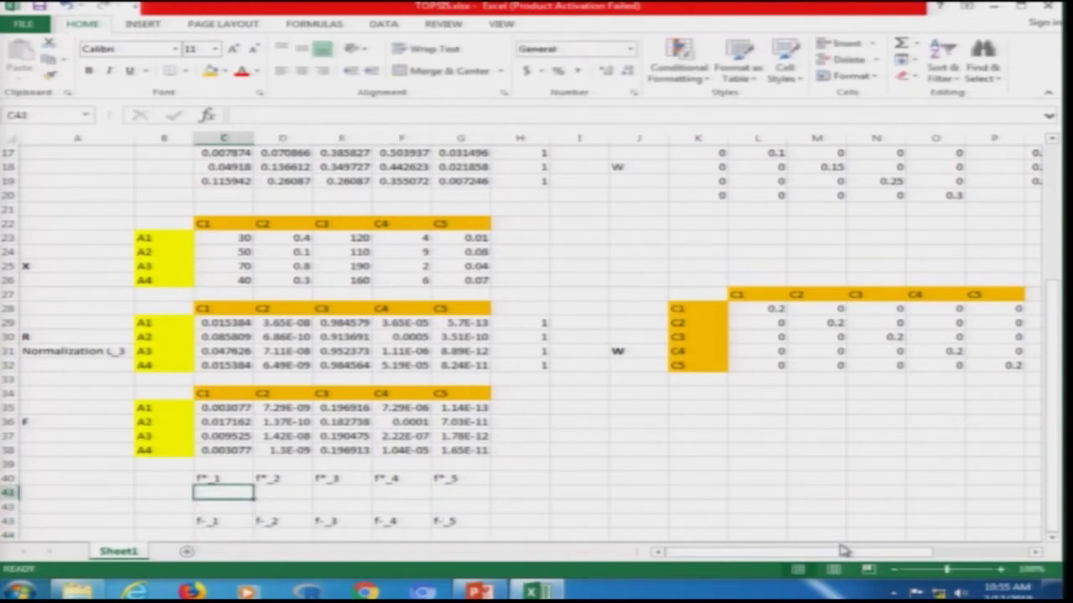
pyautogui.hotkey('alt', 'Tab')
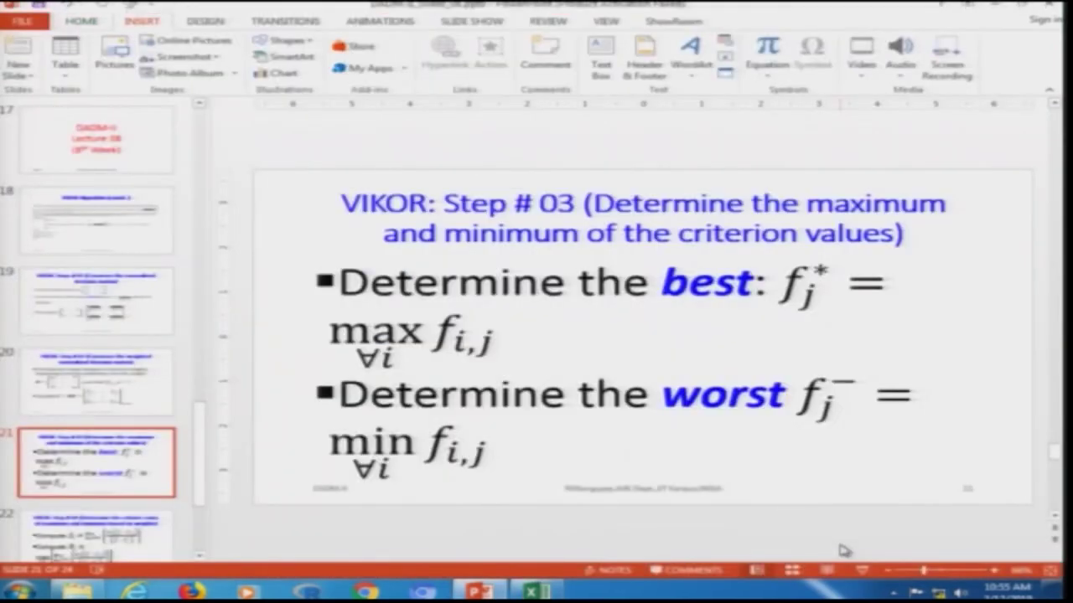
pyautogui.hotkey('alt', 'Tab')
pyautogui.hotkey('alt', 'Tab')
pyautogui.hotkey('alt', 'Tab')
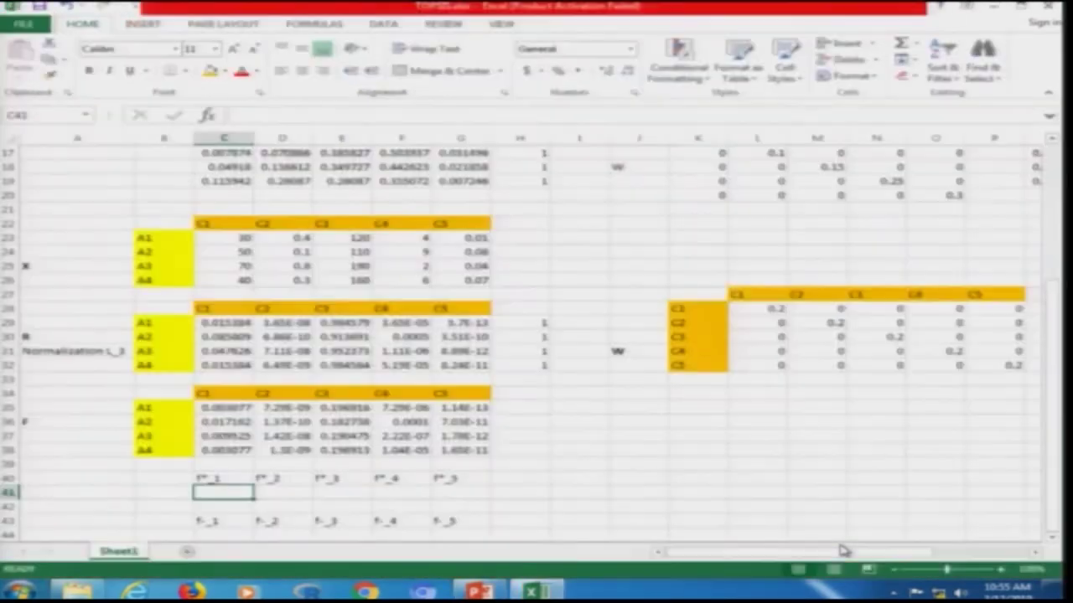
pyautogui.write('=max(')
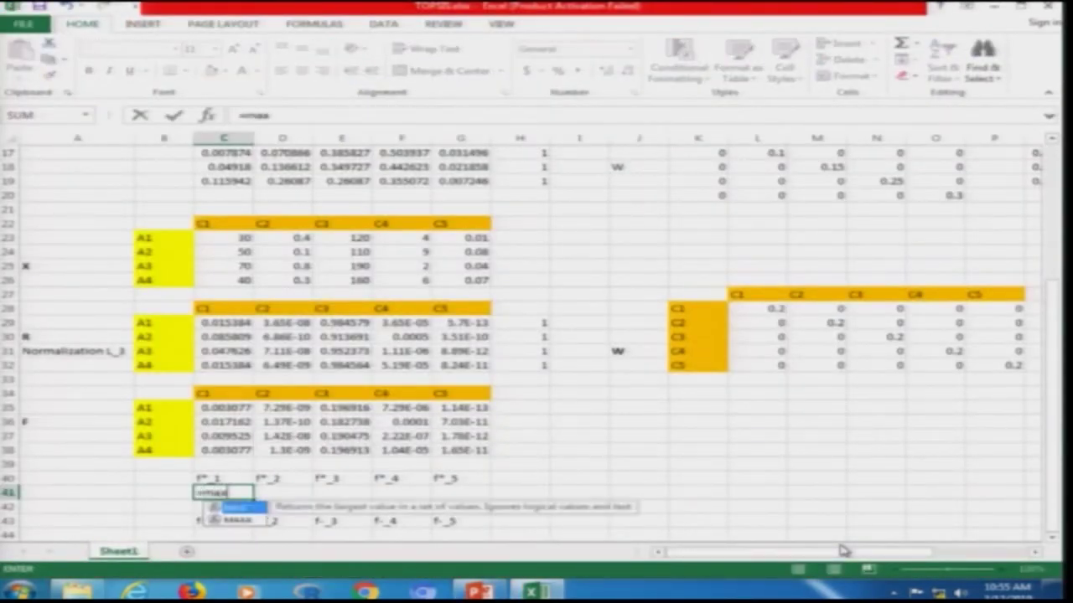
pyautogui.press('Up')
pyautogui.press('Up')
pyautogui.press('Up')
pyautogui.hotkey('shift', 'Up')
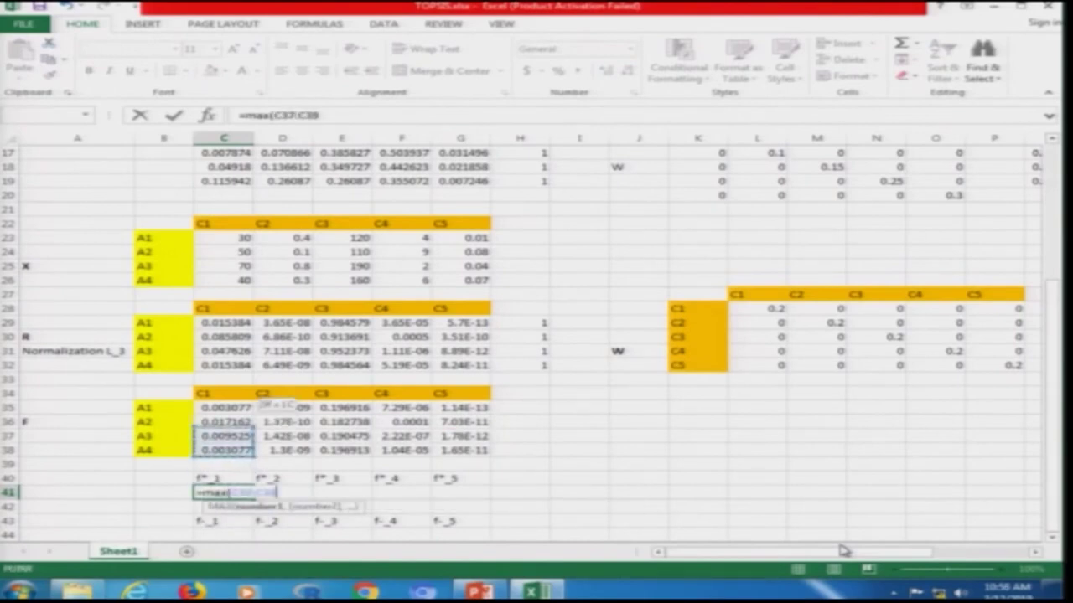
pyautogui.hotkey('shift', 'Up')
pyautogui.hotkey('shift', 'Up')
pyautogui.write(')')
pyautogui.hotkey('ctrl', 'Return')
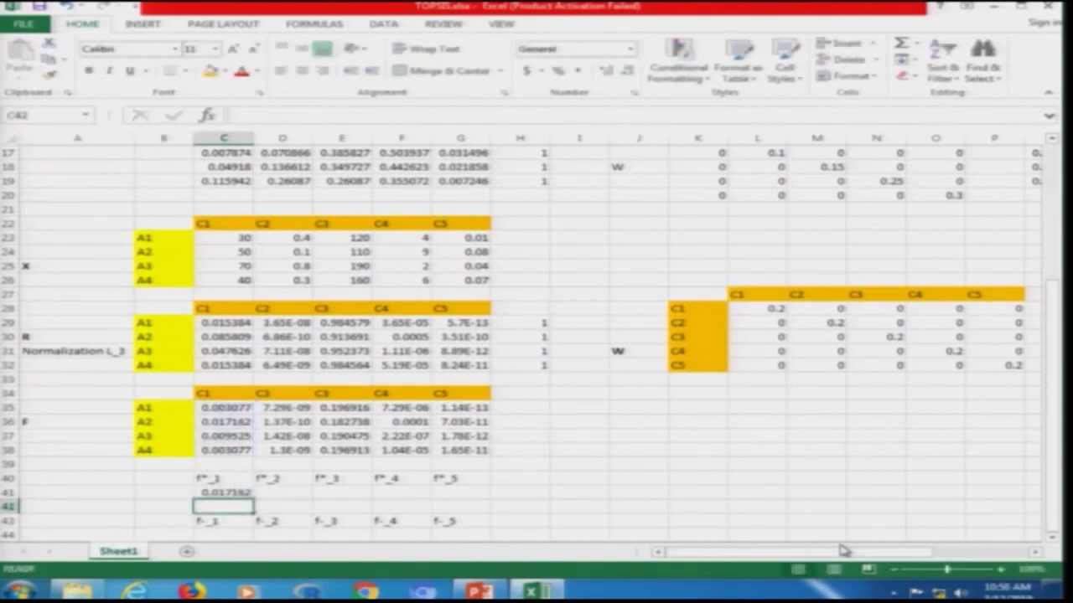
# Copy the maximum formula from C41 into D41:G41 for the remaining criteria
pyautogui.hotkey('ctrl', 'c')
pyautogui.press('Right')
pyautogui.hotkey('shift', 'Right')
pyautogui.hotkey('shift', 'Right')
pyautogui.hotkey('shift', 'Right')
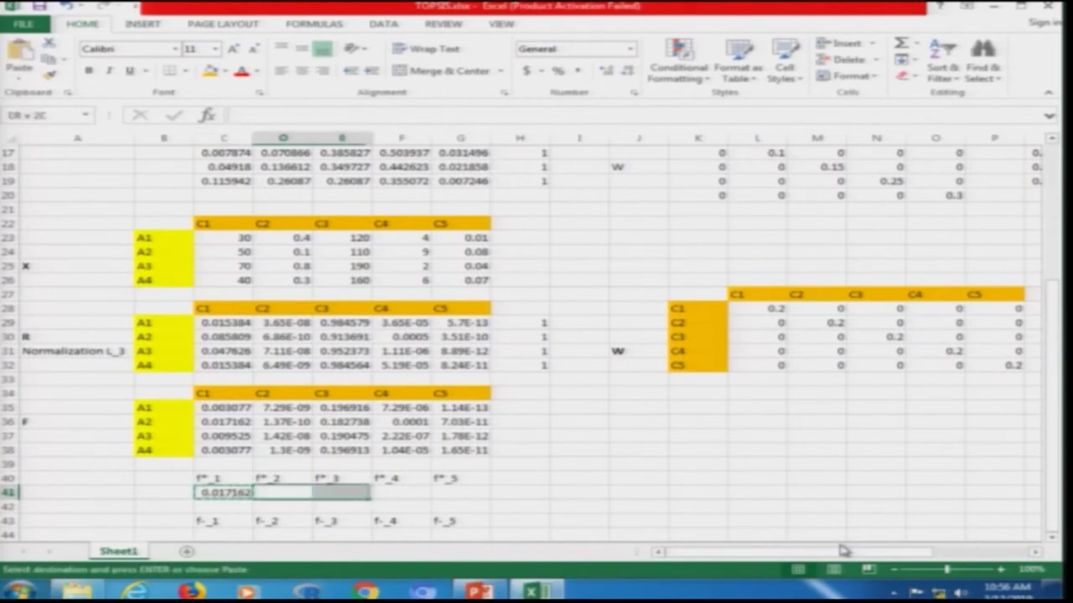
pyautogui.press('Return')
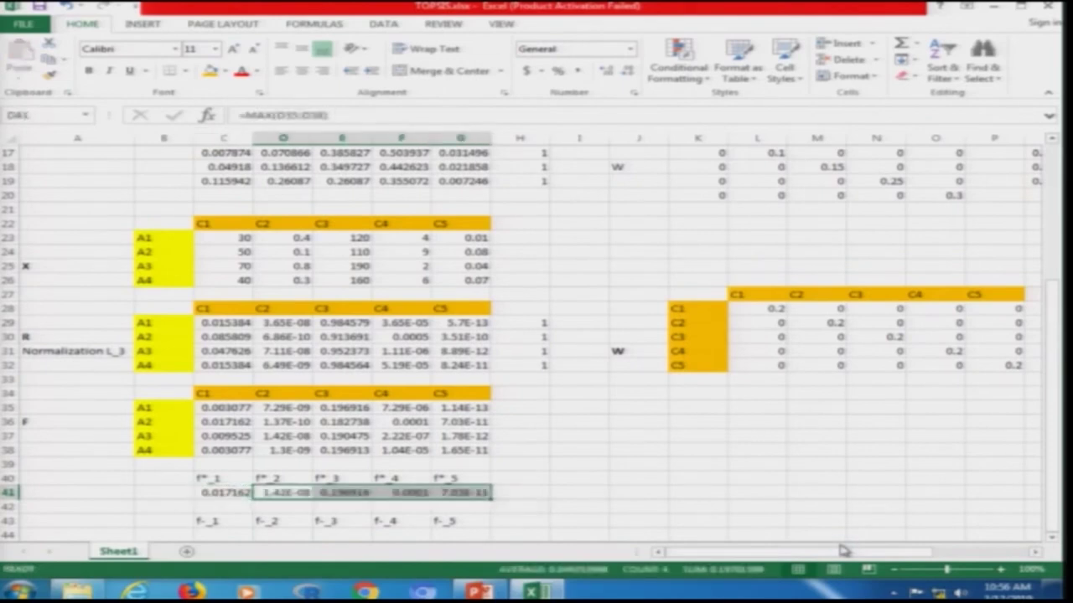
# Enter a MIN formula over C35:C38 in C44, under f-_1, to get the worst value for criterion C1
pyautogui.press('Down')
pyautogui.press('Down')
pyautogui.press('Down')
pyautogui.press('Left')
pyautogui.write('=min(')
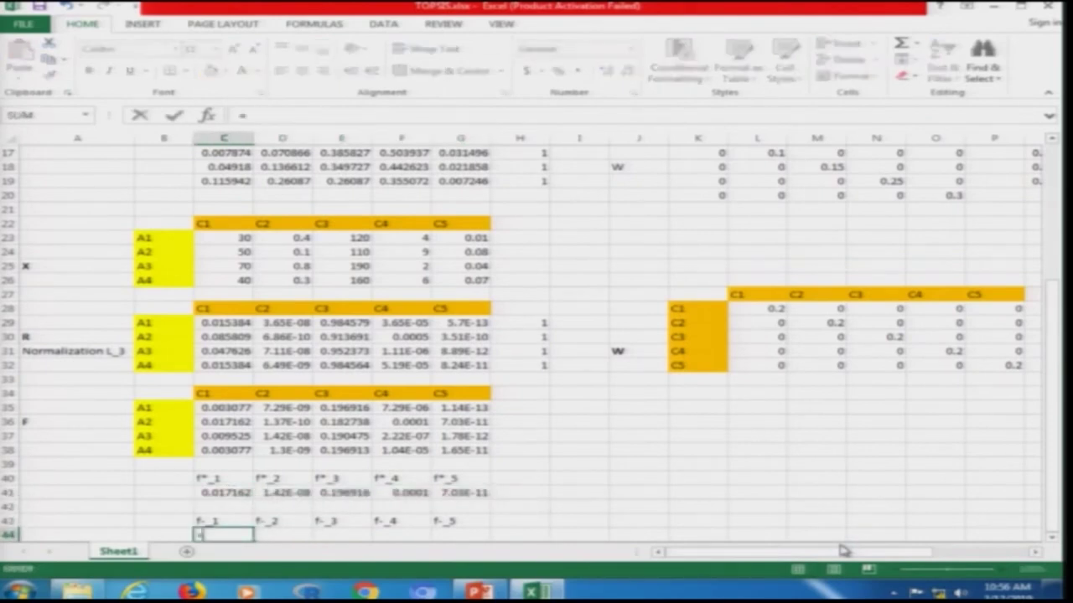
pyautogui.press('Up')
pyautogui.press('Up')
pyautogui.press('Up')
pyautogui.press('Up')
pyautogui.press('Up')
pyautogui.press('Up')
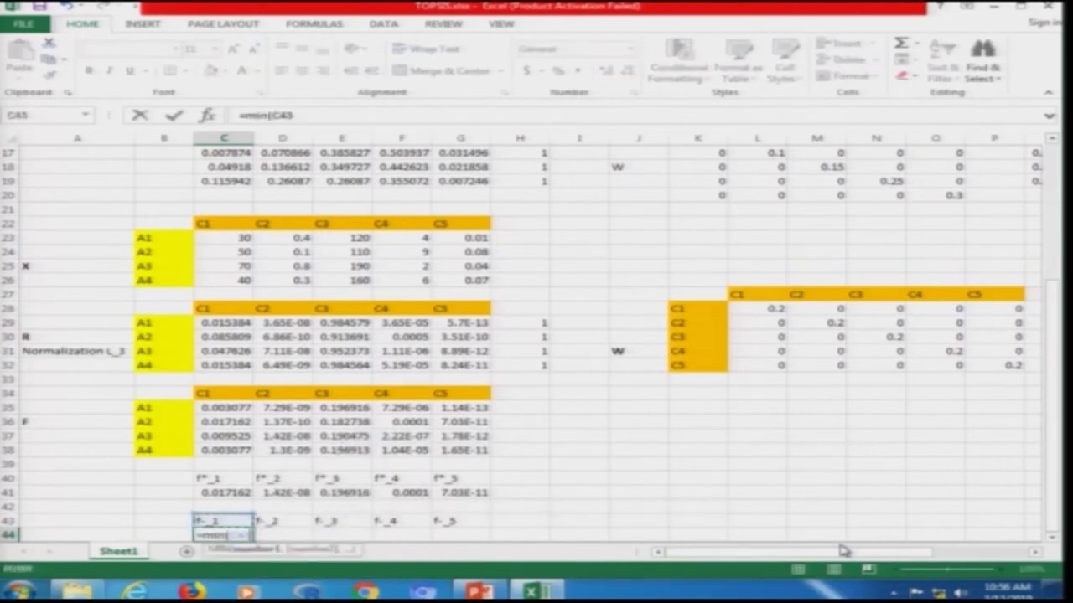
pyautogui.hotkey('shift', 'Up')
pyautogui.hotkey('shift', 'Up')
pyautogui.hotkey('shift', 'Up')
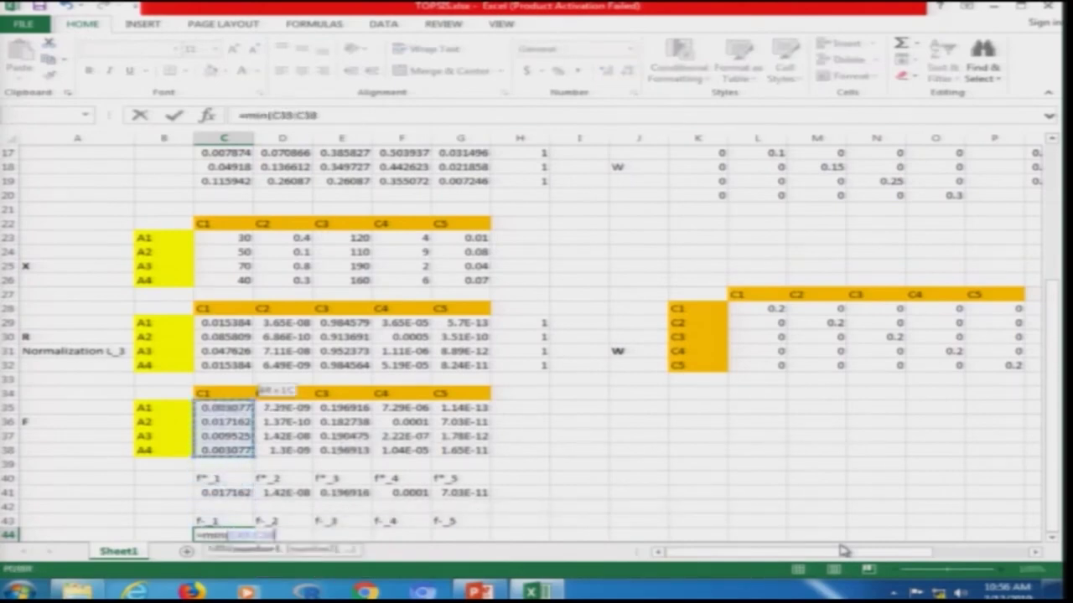
pyautogui.press('Return')
# Copy the minimum formula from C44 into D44:G44 for the remaining criteria
pyautogui.press('Up')
pyautogui.hotkey('ctrl', 'c')
pyautogui.hotkey('shift', 'Right')
pyautogui.hotkey('shift', 'Right')
pyautogui.hotkey('shift', 'Right')
pyautogui.hotkey('shift', 'Right')
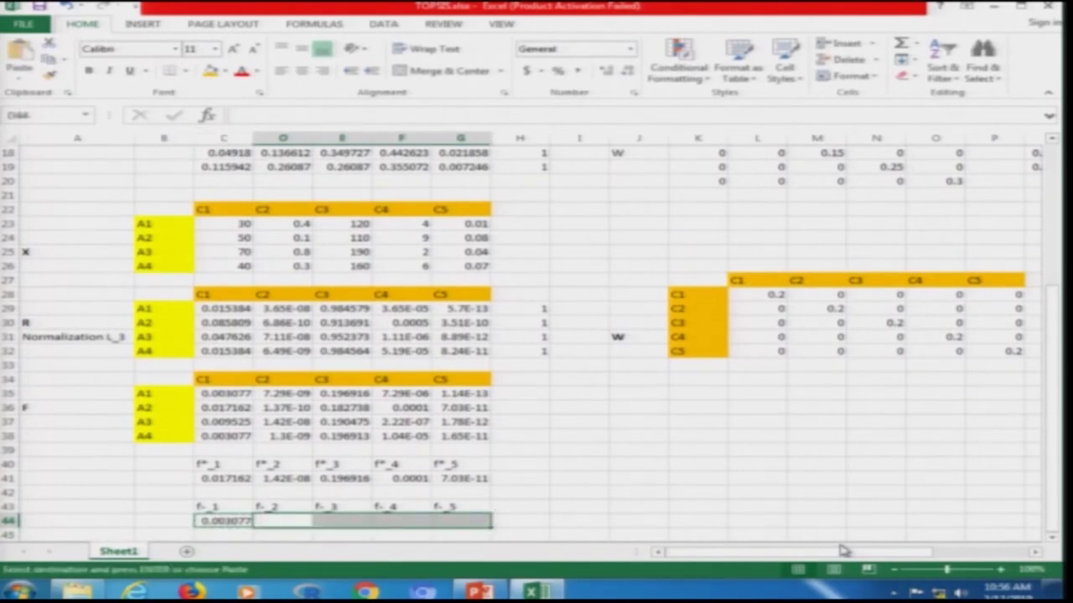
pyautogui.hotkey('ctrl', 'v')
pyautogui.press('Escape')
pyautogui.press('Left')
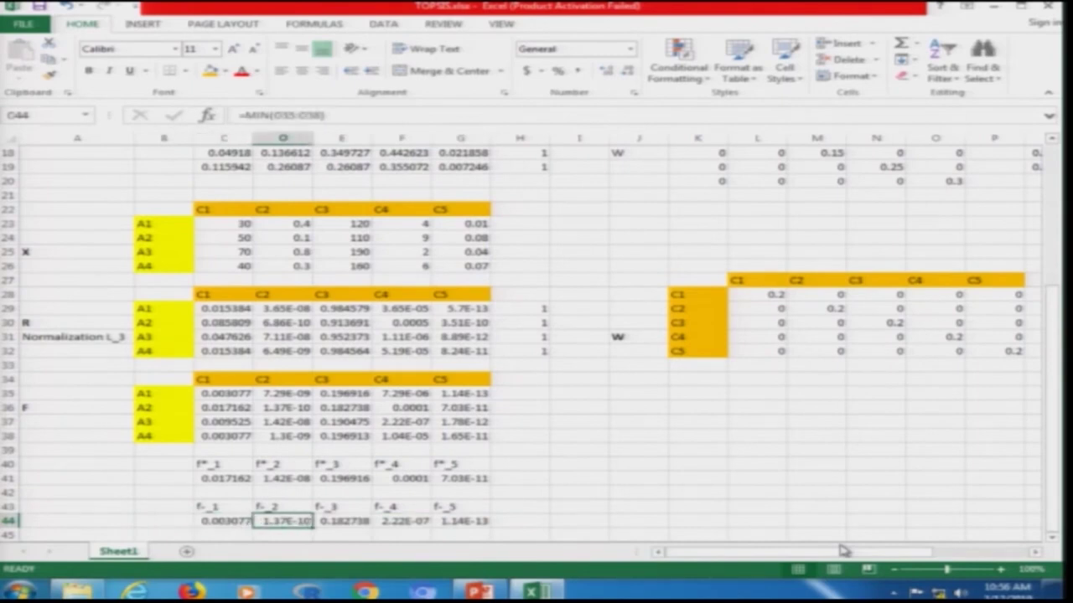
pyautogui.press('Up')
pyautogui.press('Up')
pyautogui.press('Up')
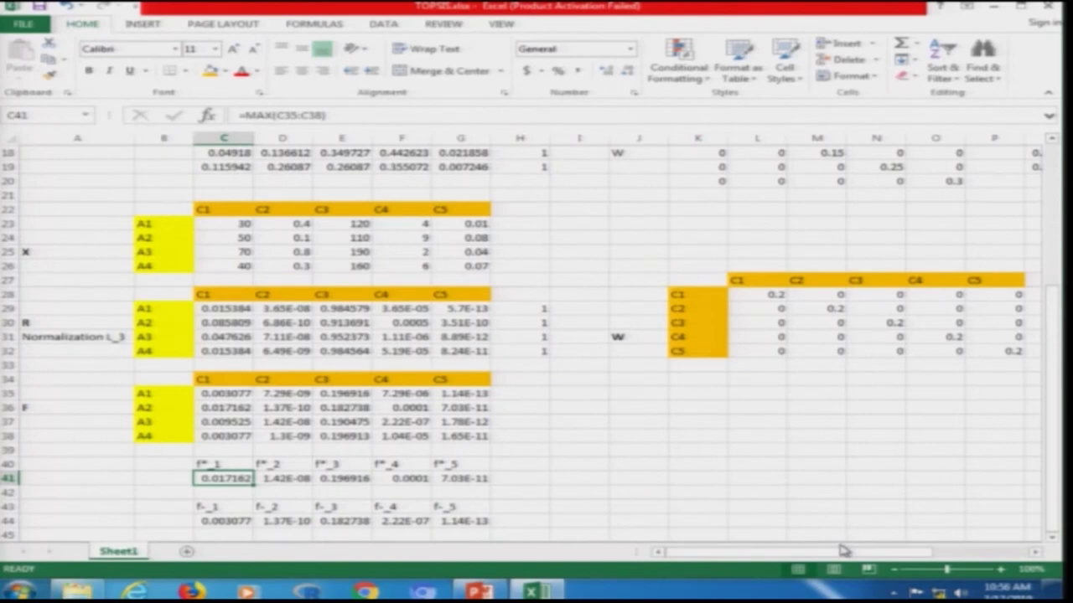
pyautogui.press('Left')
pyautogui.press('Left')
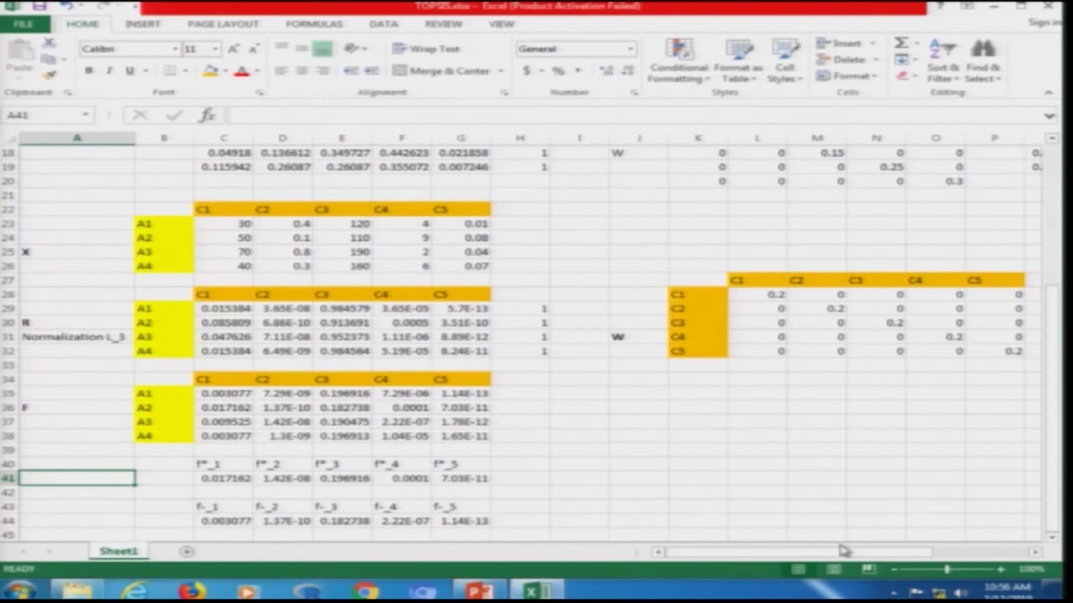
# Switch to the PowerPoint slides and view the VIKOR Step # 04 formulas for S_i and R_i in the slide show
pyautogui.hotkey('alt', 'Tab')
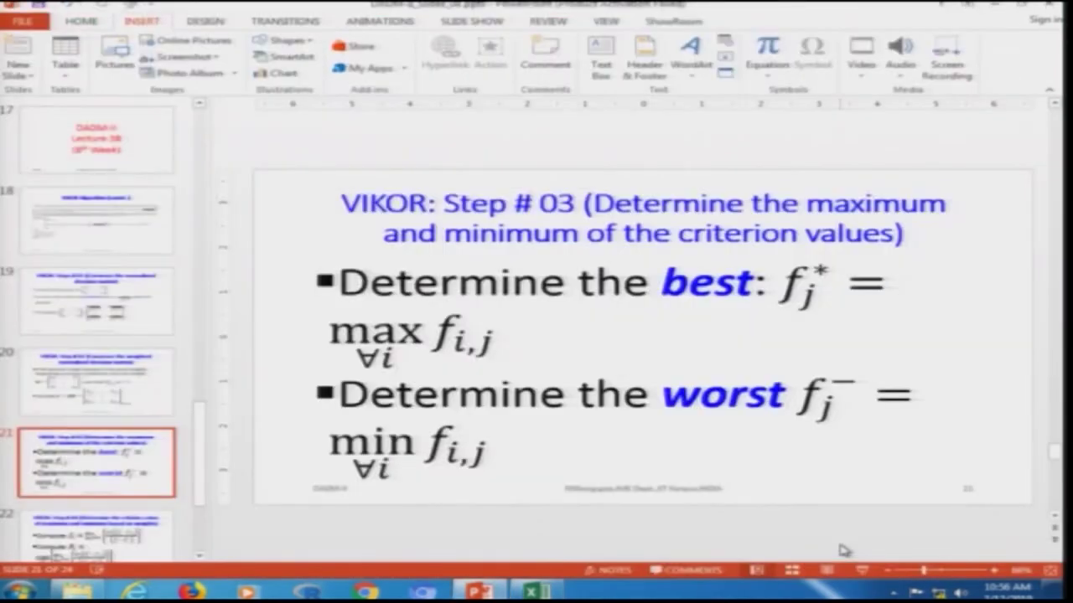
pyautogui.click(862, 570)
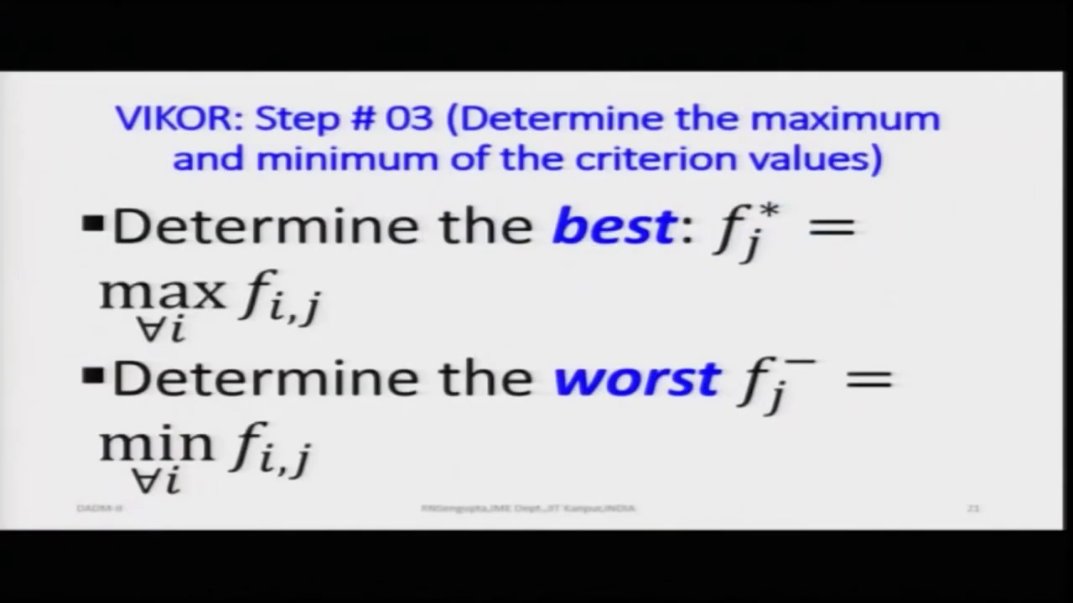
pyautogui.press('Right')
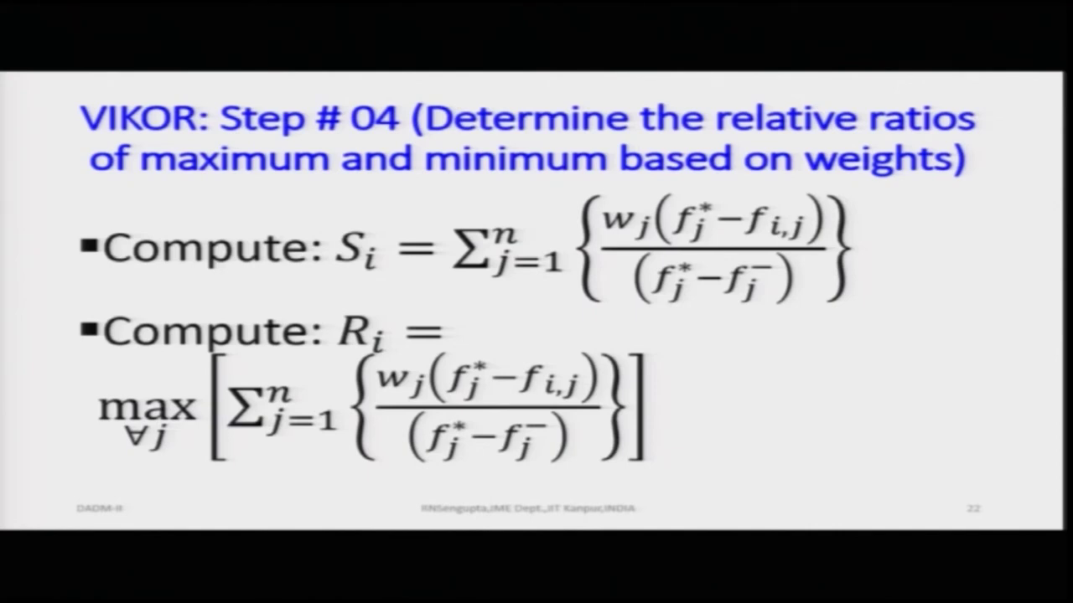
pyautogui.press('Escape')
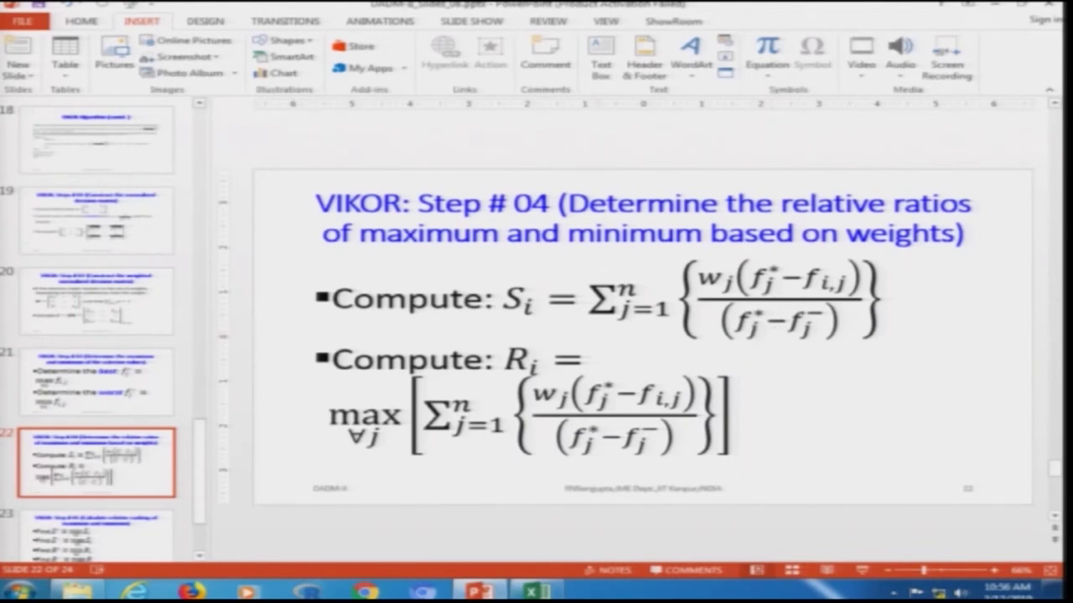
# Switch to the Excel workbook, enter the label (f*_1-f-_1) in C46 and fit column C's width to its contents
pyautogui.click(537, 494)
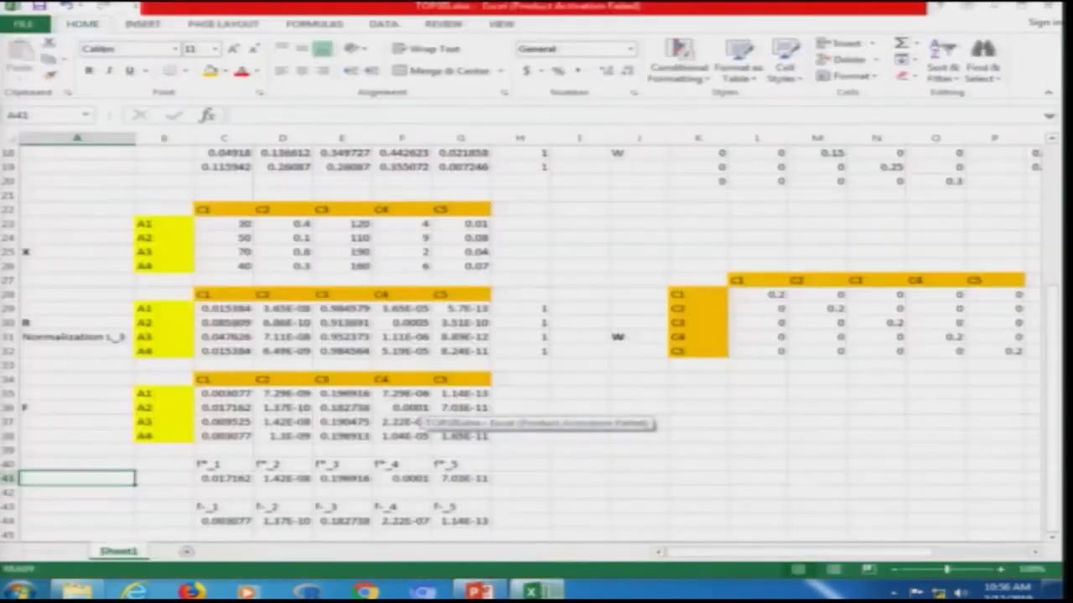
pyautogui.press('Down')
pyautogui.press('Down')
pyautogui.press('Down')
pyautogui.press('Down')
pyautogui.press('Down')
pyautogui.press('Down')
pyautogui.press('Down')
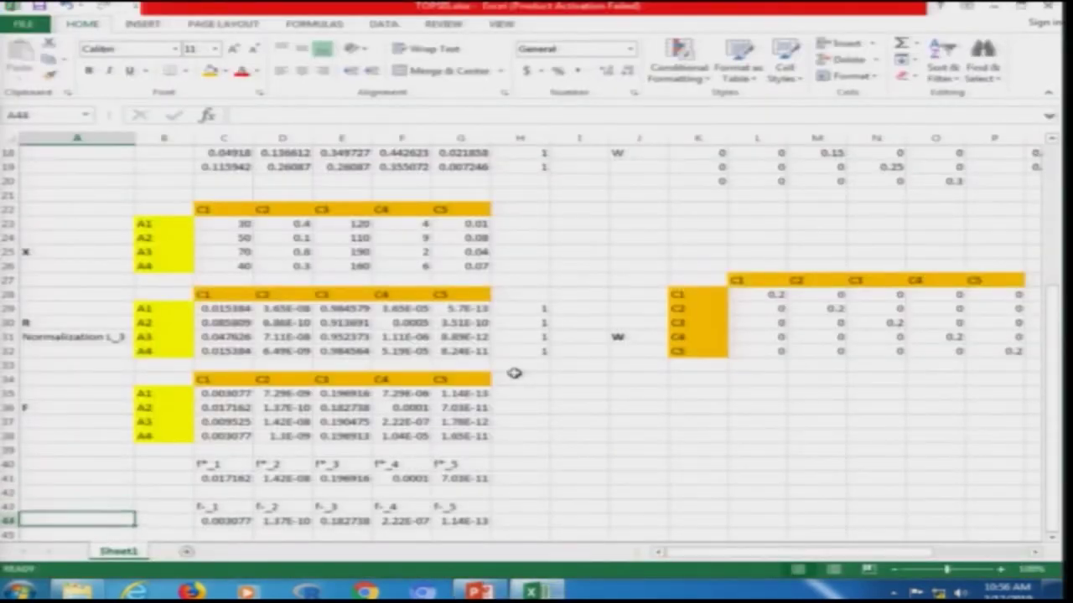
pyautogui.press('Up')
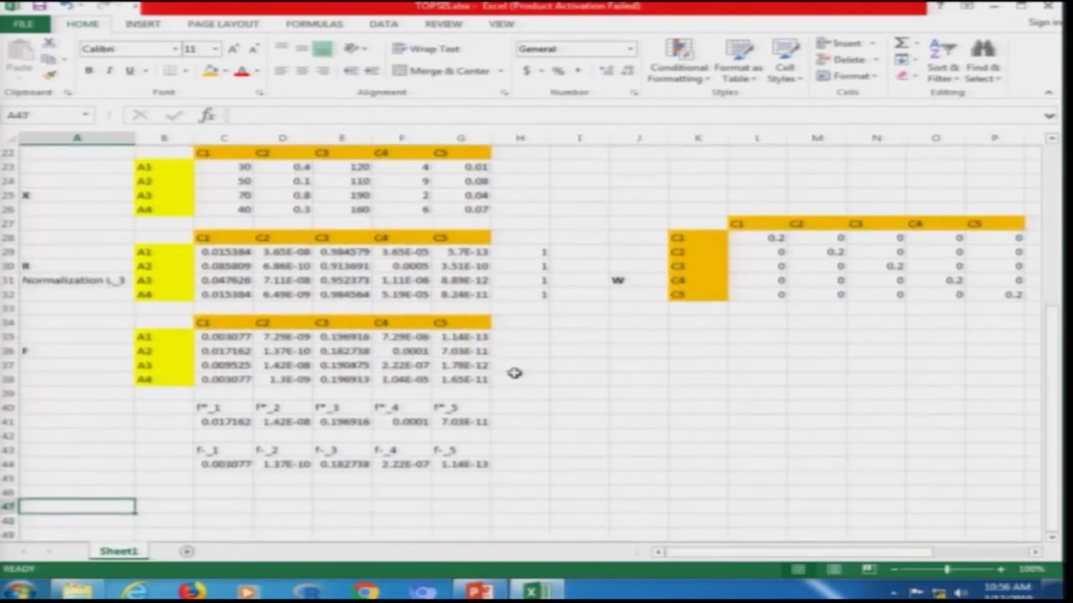
pyautogui.press('Right')
pyautogui.press('Right')
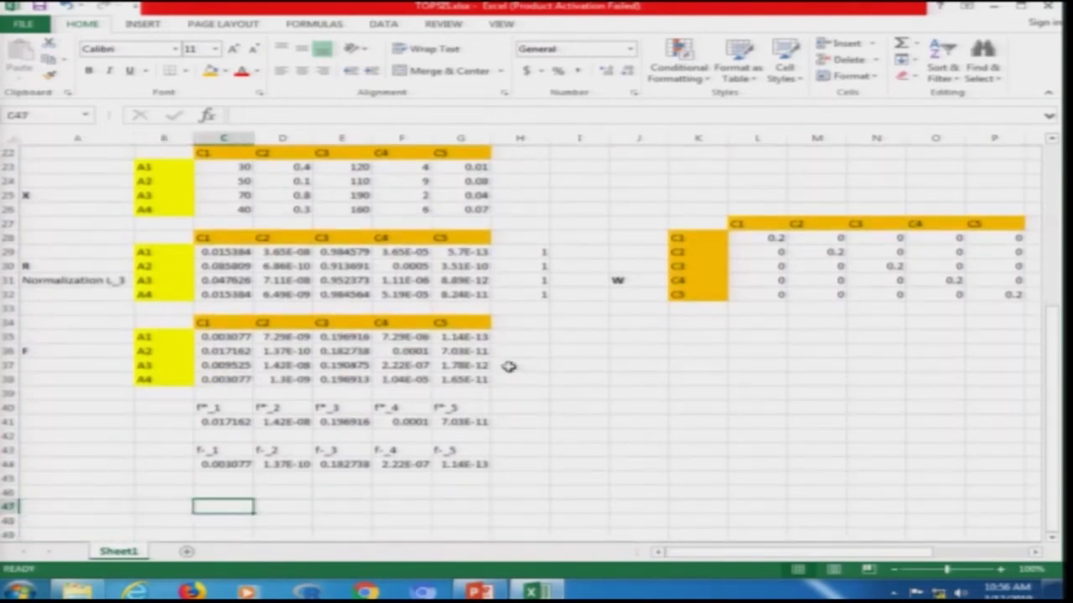
pyautogui.press('Up')
pyautogui.press('Up')
pyautogui.press('Up')
pyautogui.press('Up')
pyautogui.press('Down')
pyautogui.press('Down')
pyautogui.press('Down')
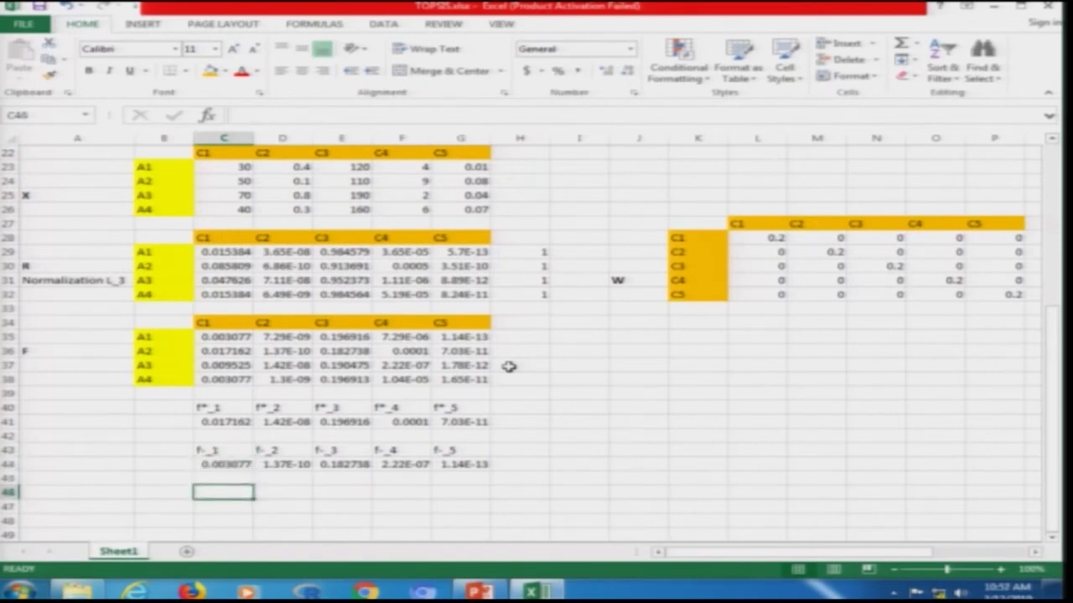
pyautogui.write('=f*')
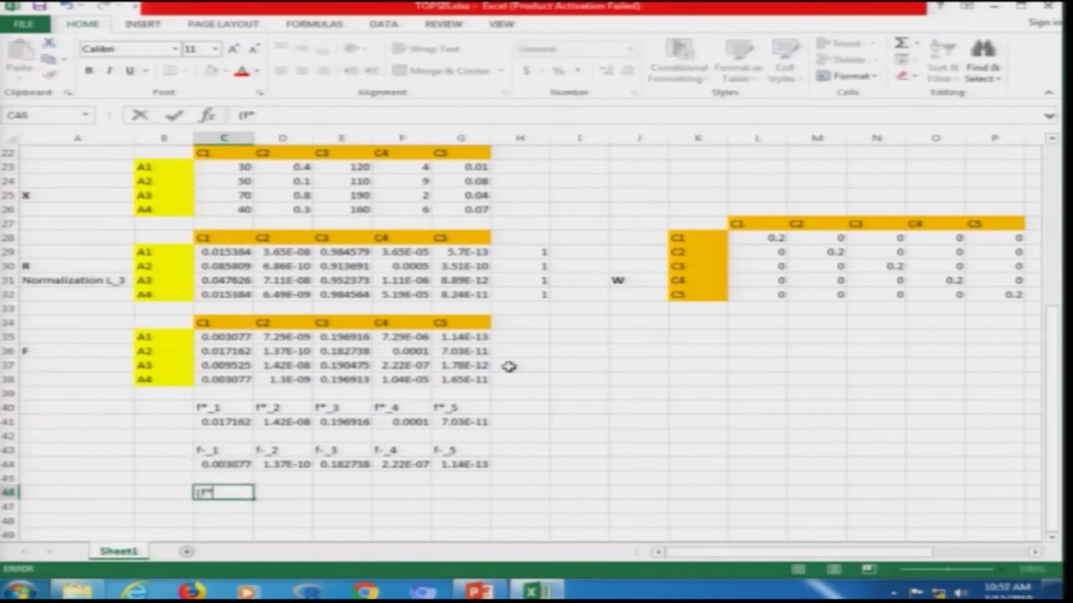
pyautogui.write('_1-f-_1)')
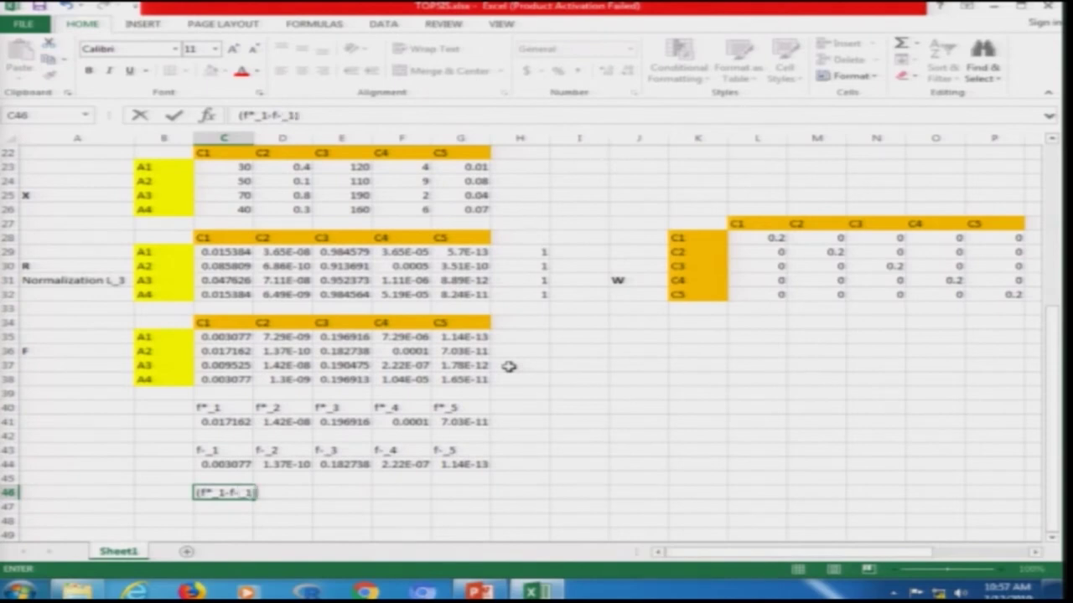
pyautogui.press('Return')
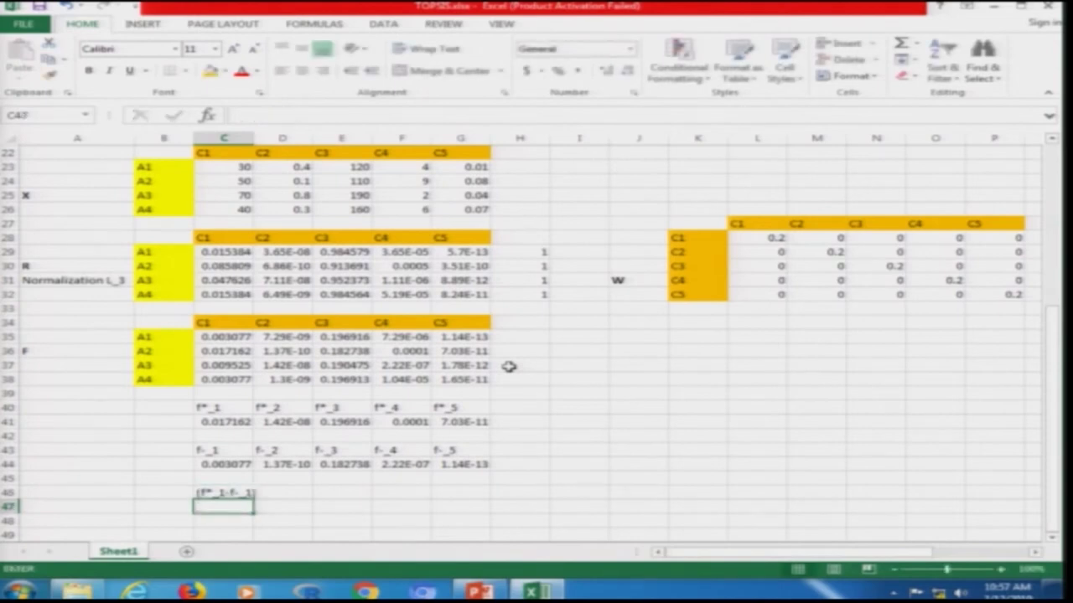
pyautogui.doubleClick(251, 139)
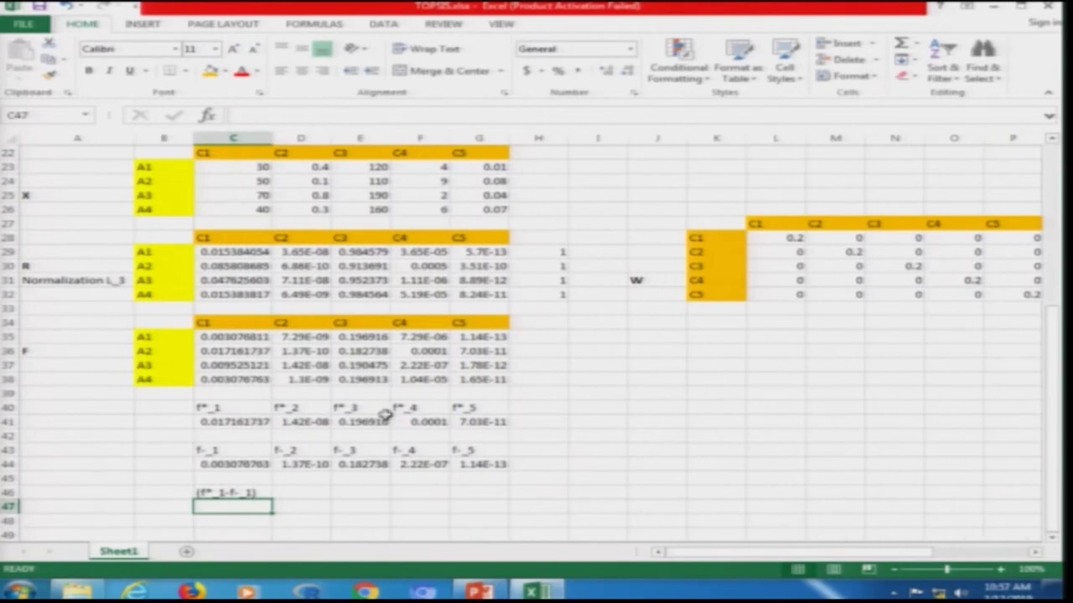
# Copy the difference label from C46 into D46:G46 for the remaining criteria
pyautogui.press('Up')
pyautogui.hotkey('ctrl', 'c')
pyautogui.hotkey('shift', 'Right')
pyautogui.hotkey('shift', 'Right')
pyautogui.hotkey('shift', 'Right')
pyautogui.hotkey('shift', 'Right')
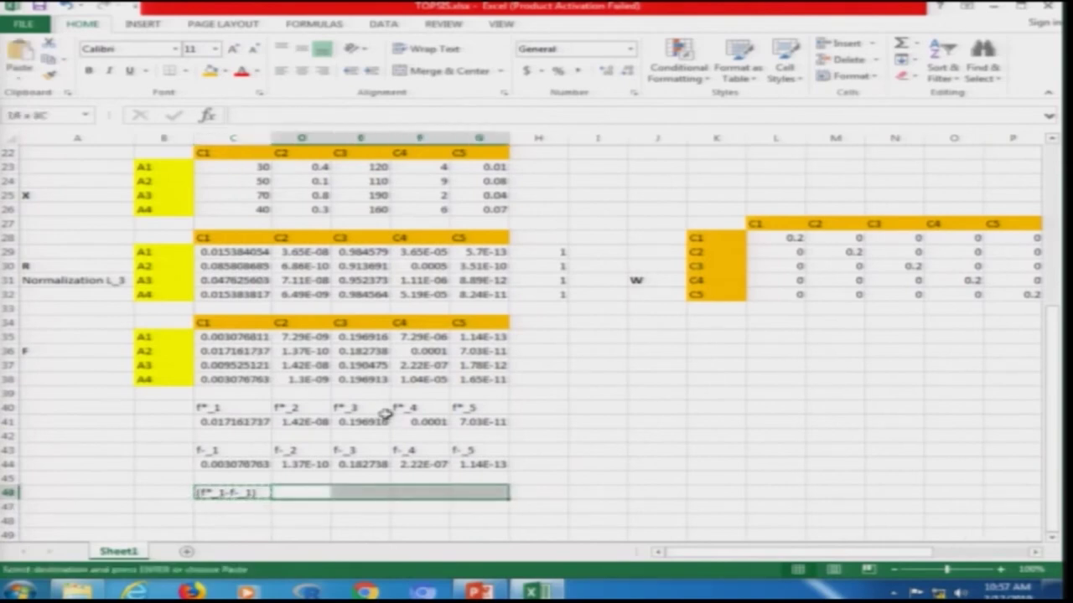
pyautogui.hotkey('ctrl', 'v')
pyautogui.press('Escape')
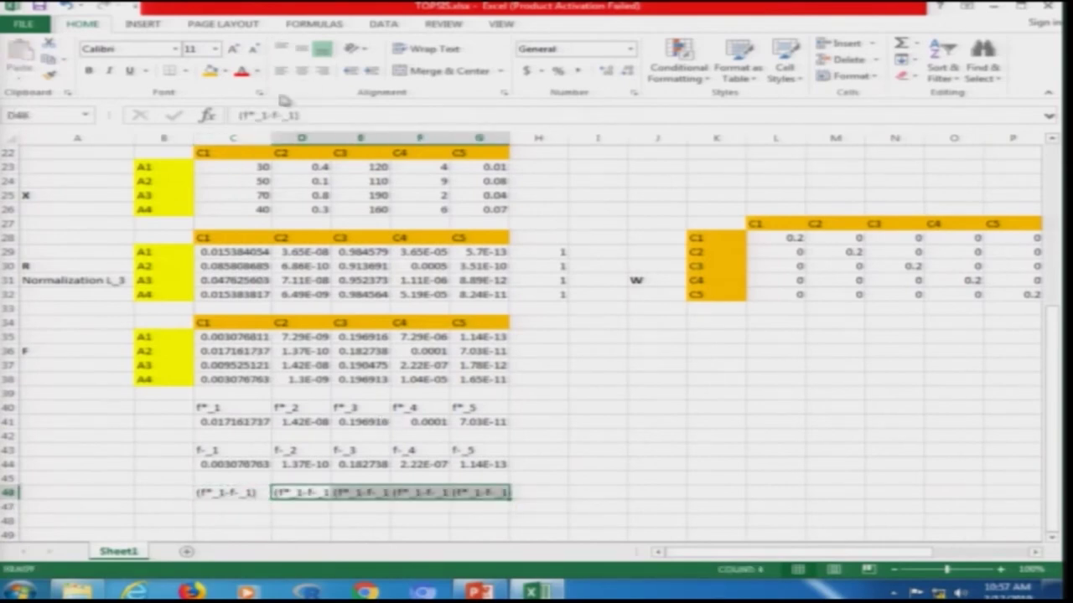
# Fit the widths of columns D through G to their contents so the labels in row 46 are fully readable
pyautogui.doubleClick(331, 138)
pyautogui.click(332, 136)
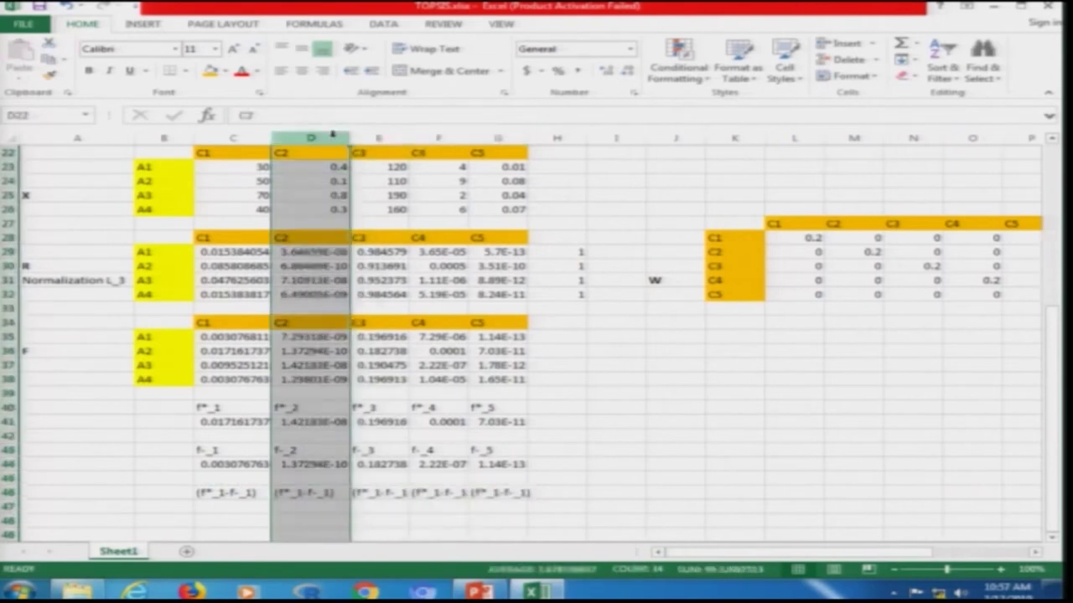
pyautogui.click(399, 136)
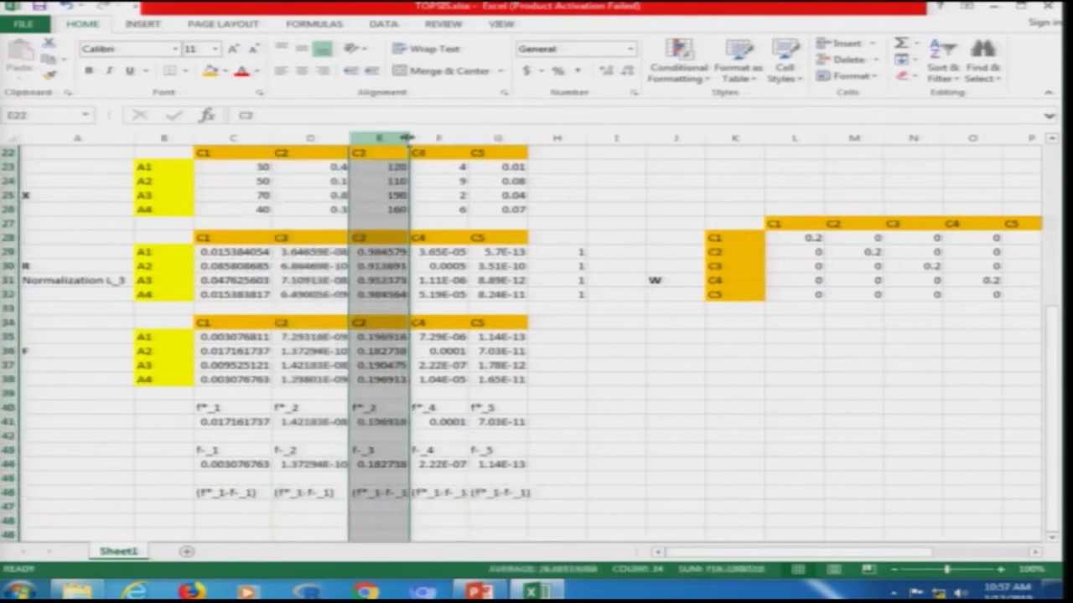
pyautogui.doubleClick(408, 137)
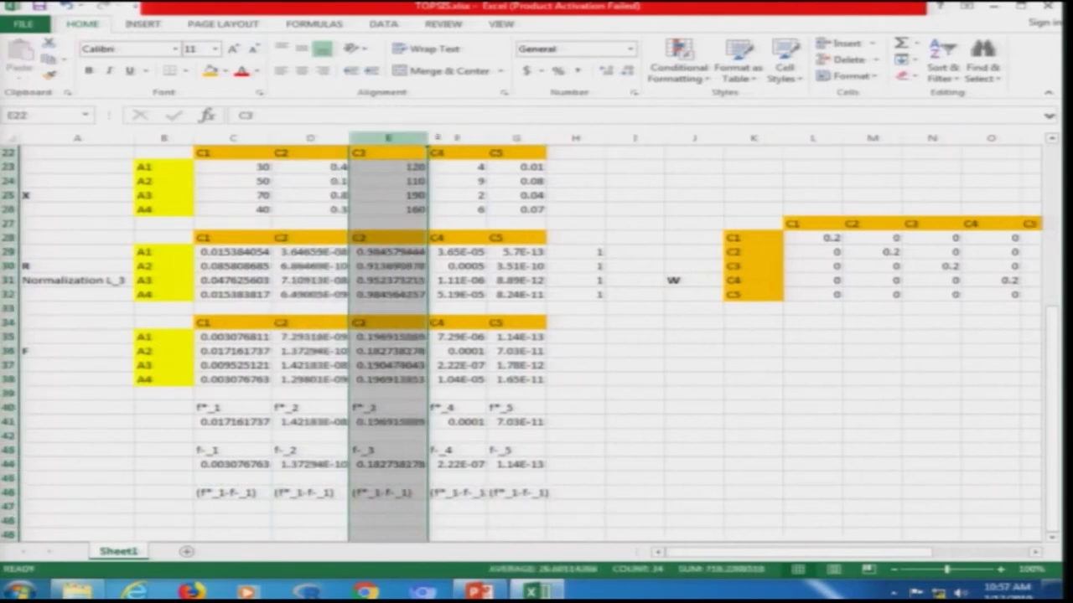
pyautogui.doubleClick(487, 137)
pyautogui.doubleClick(563, 138)
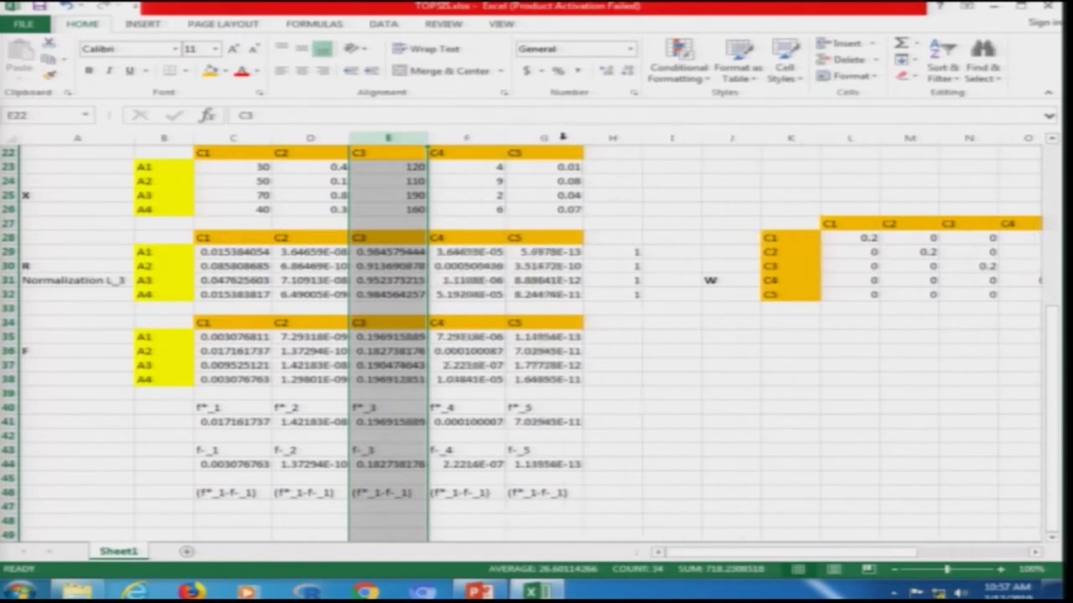
pyautogui.click(563, 137)
# Change the label in D46 to (f*_2-f-_2)
pyautogui.click(223, 505)
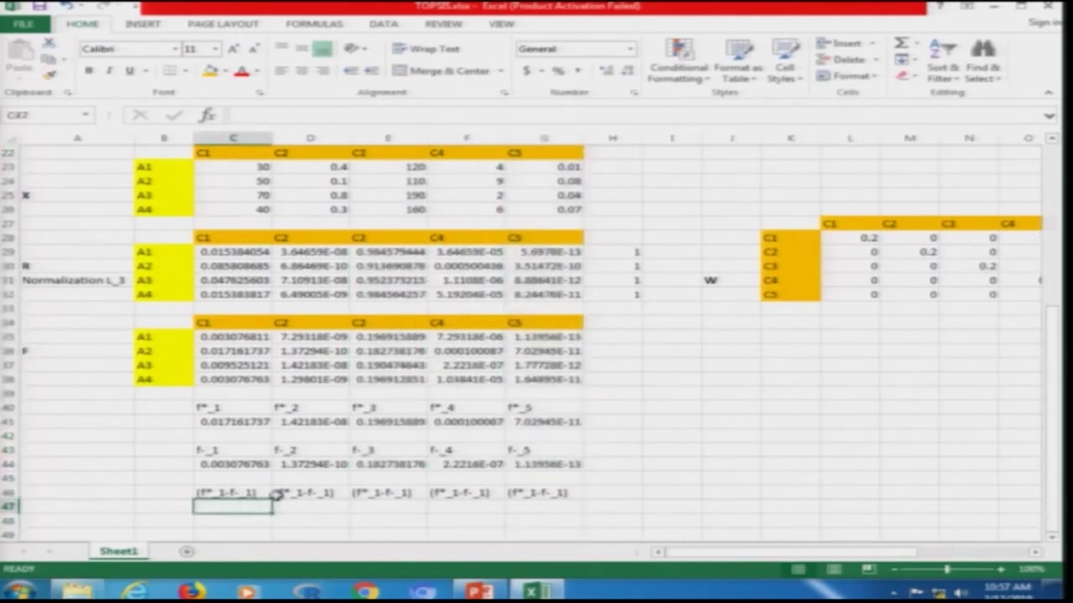
pyautogui.click(268, 493)
pyautogui.click(278, 493)
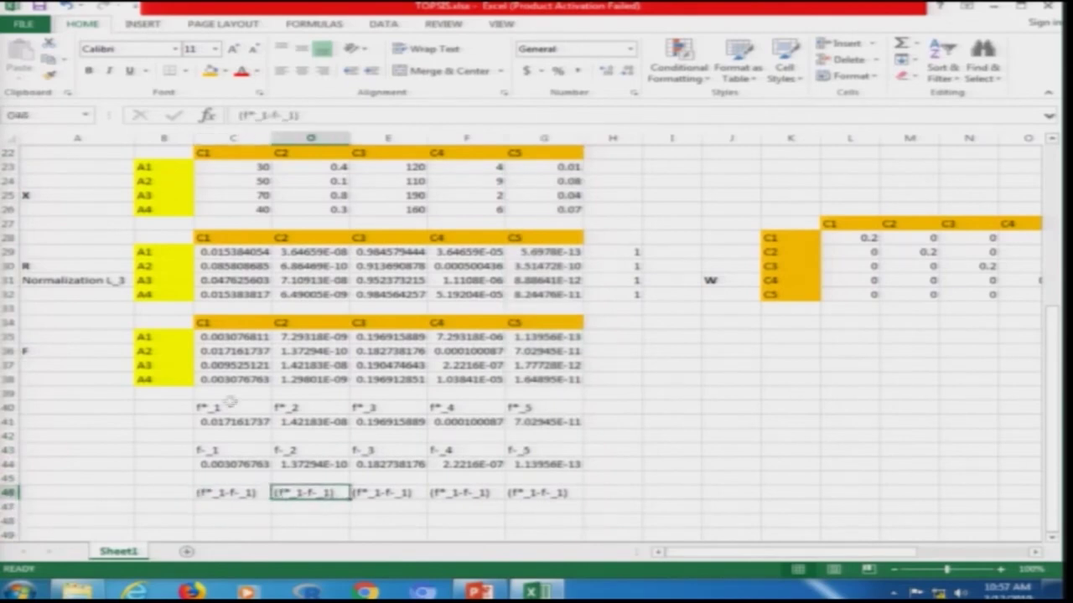
pyautogui.doubleClick(325, 493)
pyautogui.click(302, 493)
pyautogui.press('BackSpace')
pyautogui.write('2')
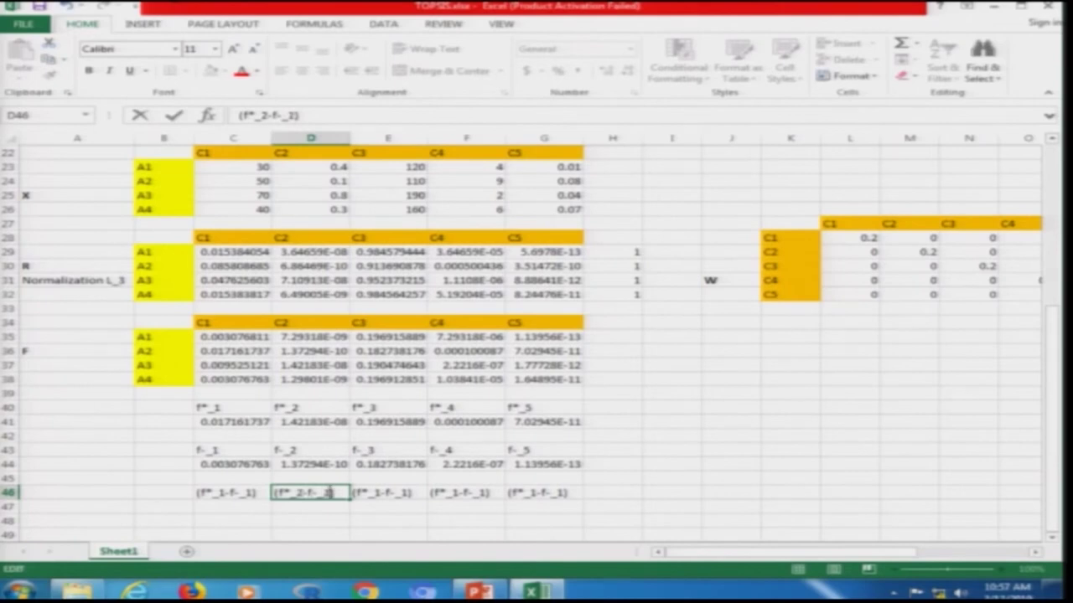
pyautogui.press('BackSpace')
pyautogui.write('2')
pyautogui.press('Tab')
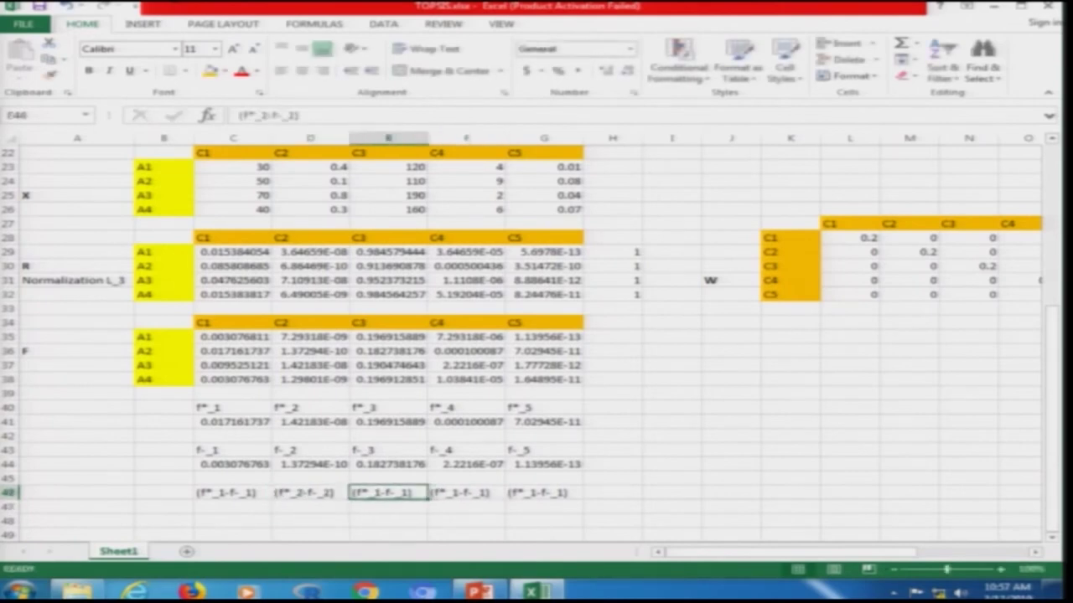
# Change the label in E46 to (f*_3-f-_3)
pyautogui.doubleClick(405, 493)
pyautogui.click(378, 493)
pyautogui.press('BackSpace')
pyautogui.write('3')
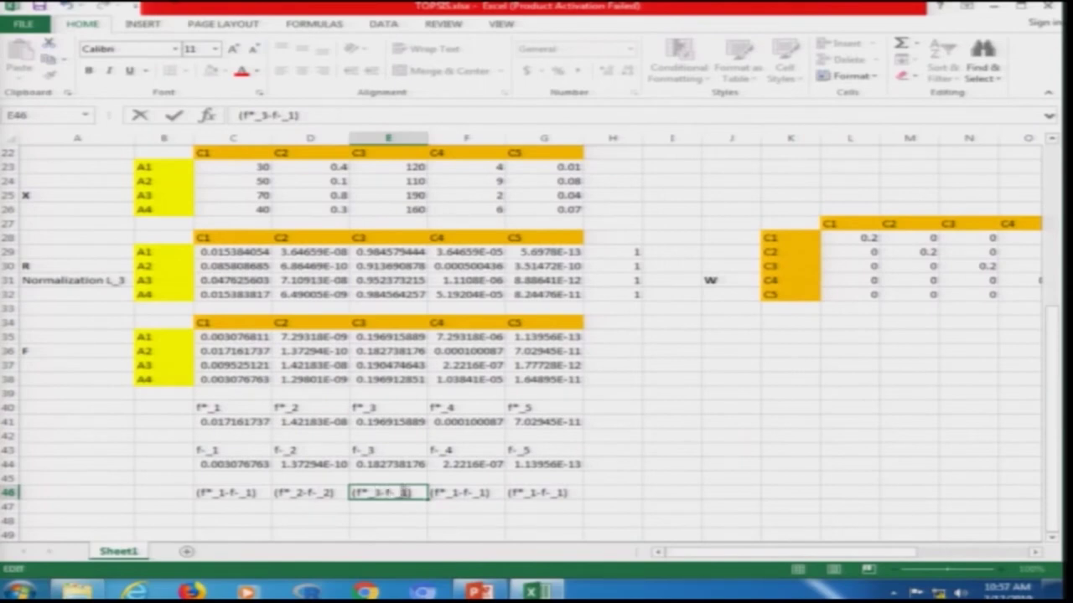
pyautogui.click(403, 493)
pyautogui.press('BackSpace')
pyautogui.write('3')
pyautogui.press('Tab')
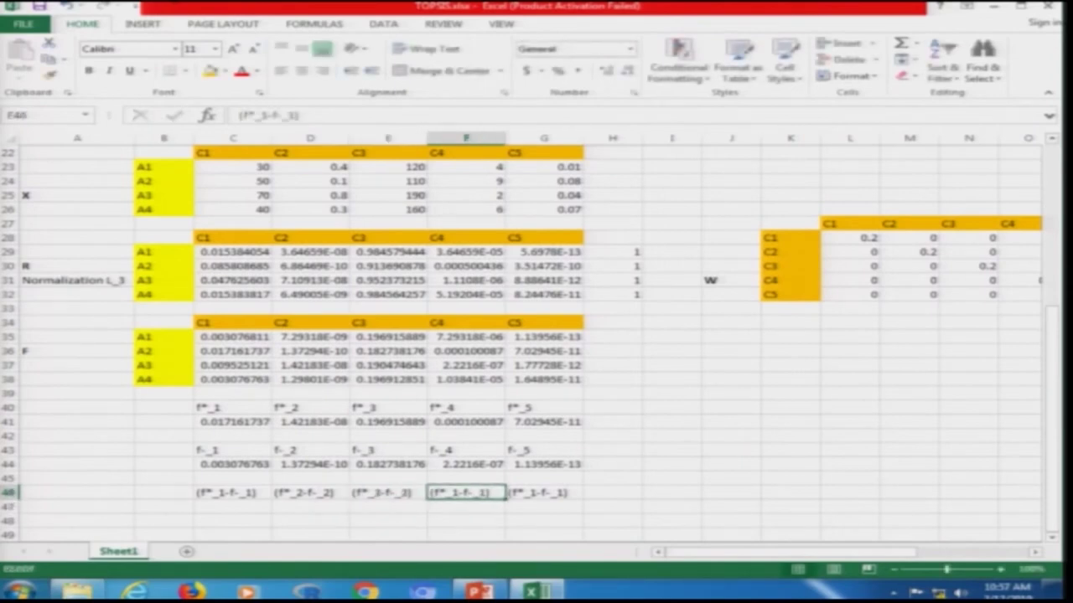
# Change the label in F46 to (f*_4-f-_4)
pyautogui.doubleClick(488, 493)
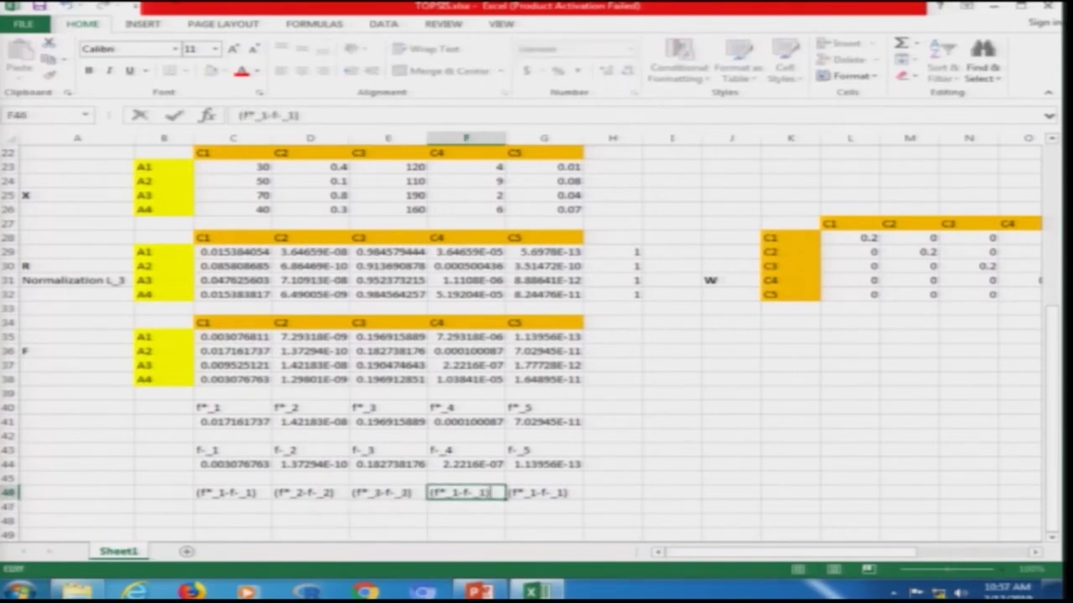
pyautogui.click(455, 493)
pyautogui.press('BackSpace')
pyautogui.write('4')
pyautogui.click(483, 493)
pyautogui.press('BackSpace')
pyautogui.write('4')
pyautogui.press('Tab')
# Change the label in G46 to (f*_5-f-_5)
pyautogui.doubleClick(561, 493)
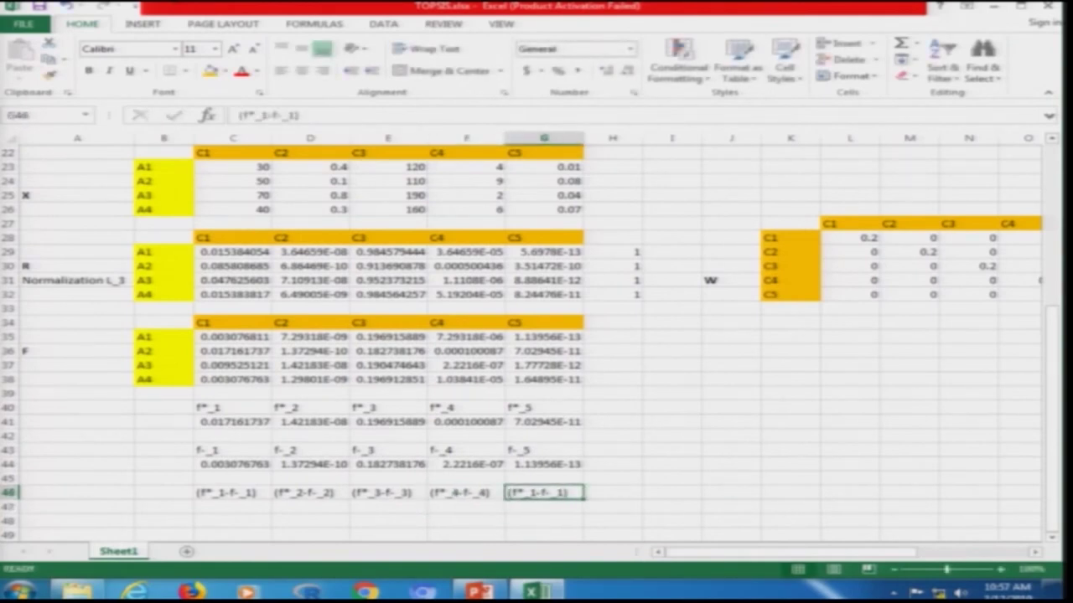
pyautogui.click(535, 492)
pyautogui.press('BackSpace')
pyautogui.write('5')
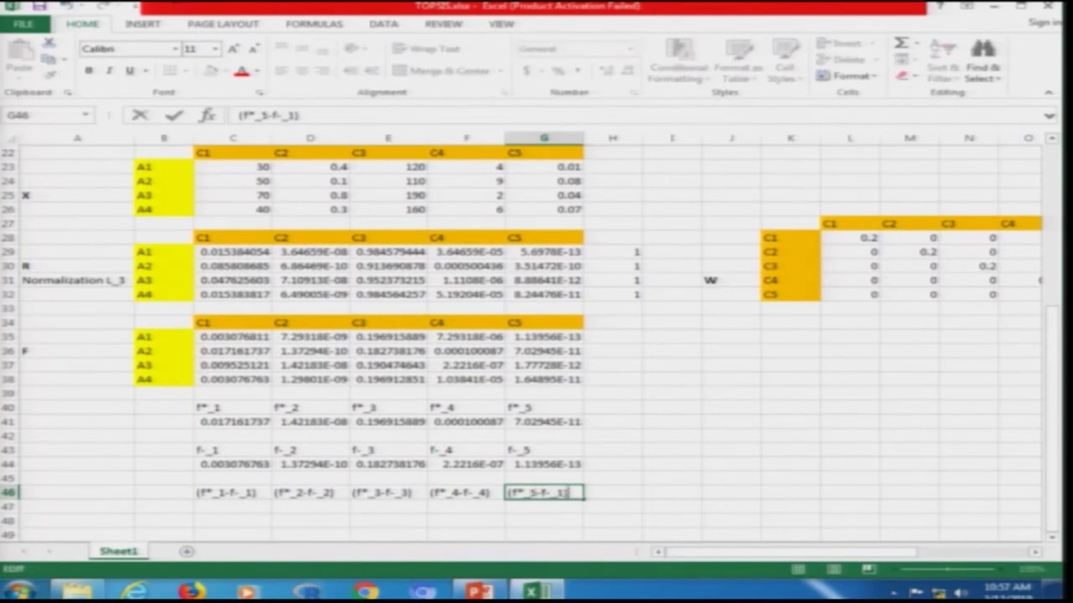
pyautogui.click(560, 492)
pyautogui.press('BackSpace')
pyautogui.write('5')
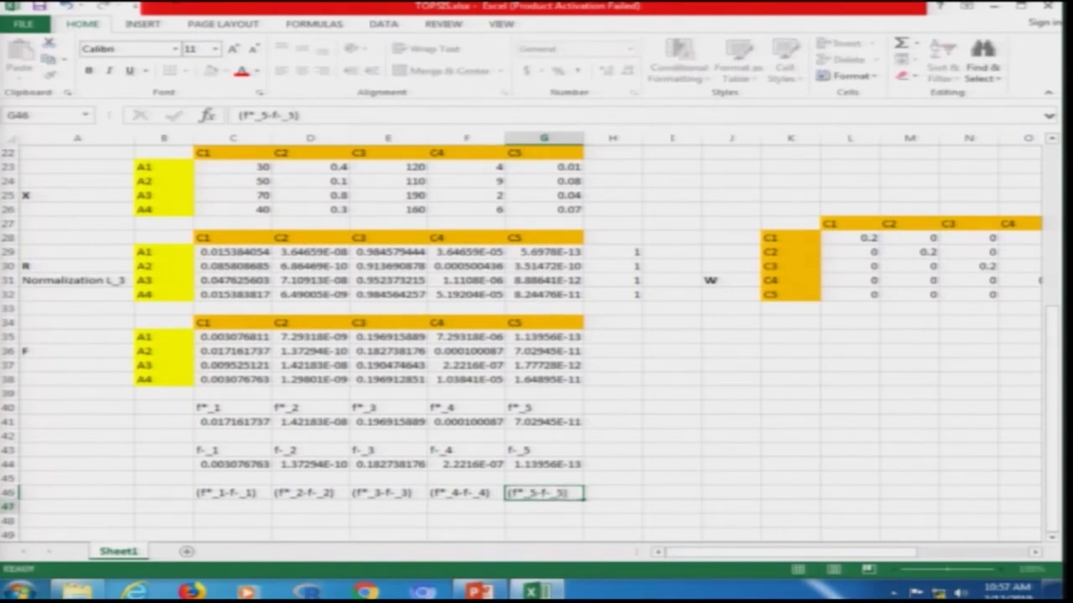
pyautogui.press('Return')
# Enter the formula =C41-C44 in C47 to get the difference between best and worst values for criterion C1
pyautogui.click(232, 506)
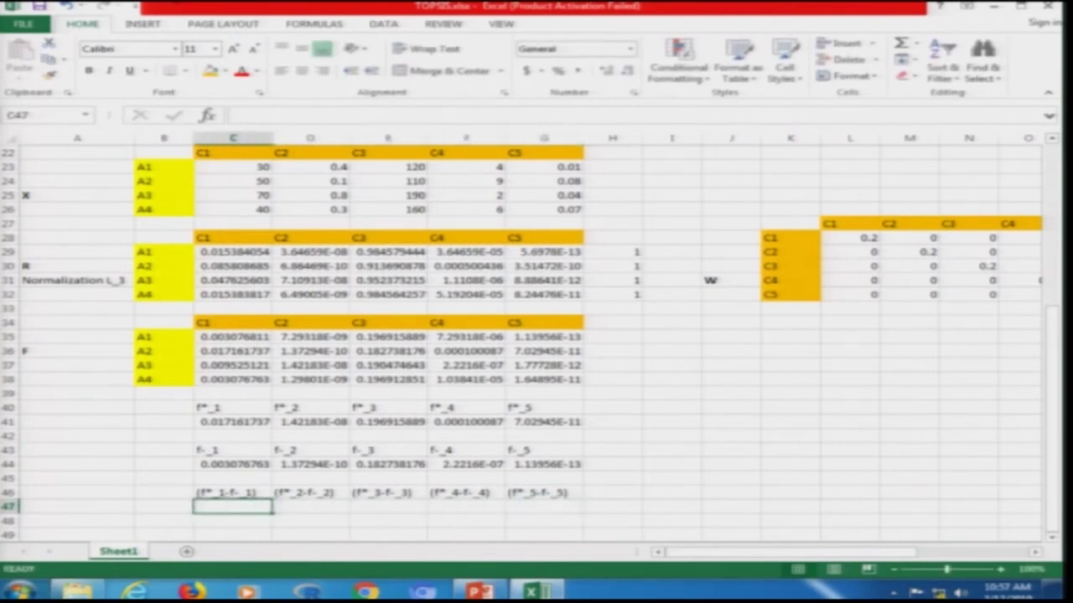
pyautogui.write('=')
pyautogui.press('Up')
pyautogui.press('Up')
pyautogui.press('Up')
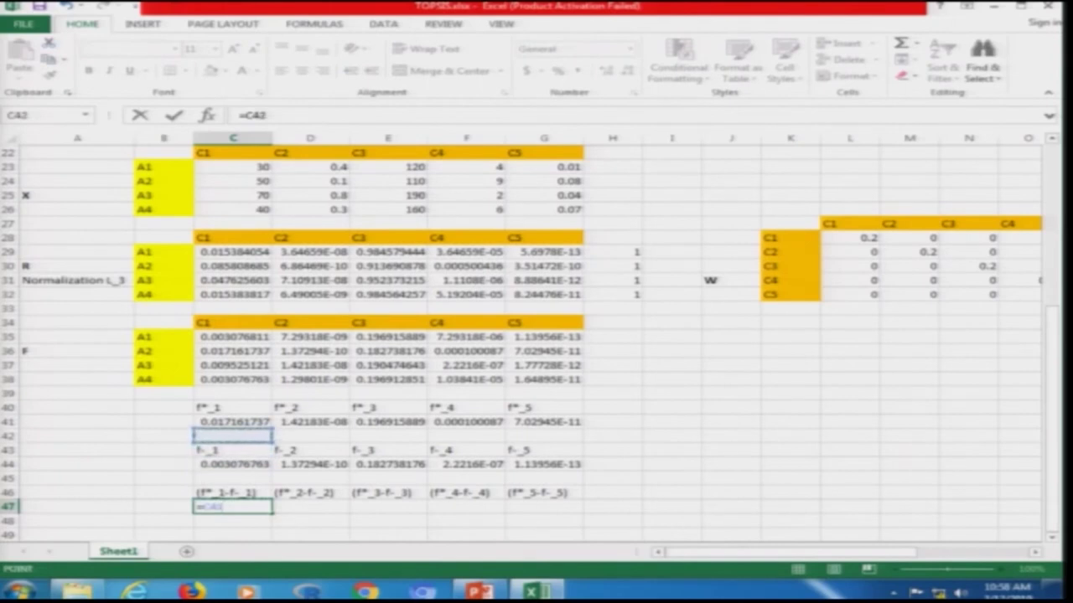
pyautogui.press('Up')
pyautogui.write('-')
pyautogui.press('Down')
pyautogui.press('Down')
pyautogui.press('Up')
pyautogui.press('Up')
pyautogui.press('Up')
pyautogui.press('Up')
pyautogui.press('Up')
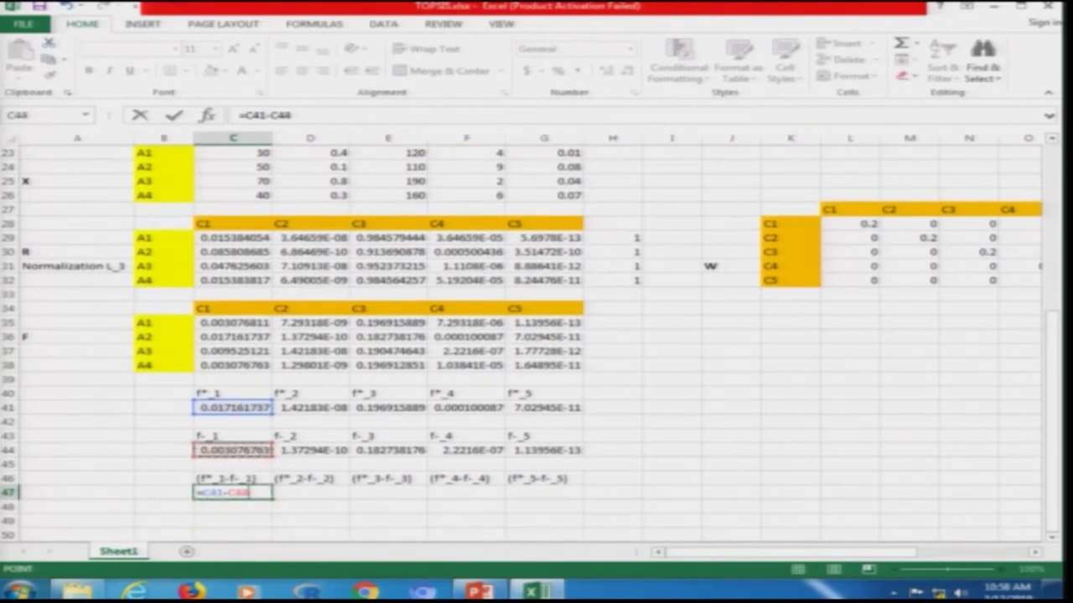
pyautogui.press('Return')
# Copy the difference formula from C47 into D47:G47 for the remaining criteria
pyautogui.press('Up')
pyautogui.hotkey('ctrl', 'c')
pyautogui.press('Right')
pyautogui.hotkey('shift', 'Right')
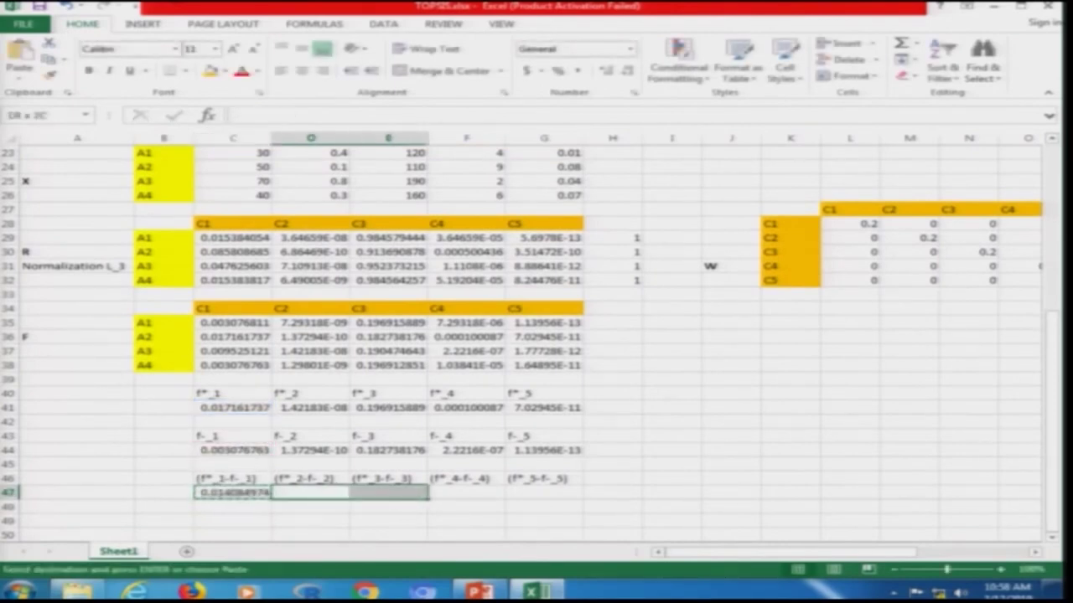
pyautogui.hotkey('shift', 'Right')
pyautogui.hotkey('shift', 'Right')
pyautogui.hotkey('ctrl', 'v')
pyautogui.press('Escape')
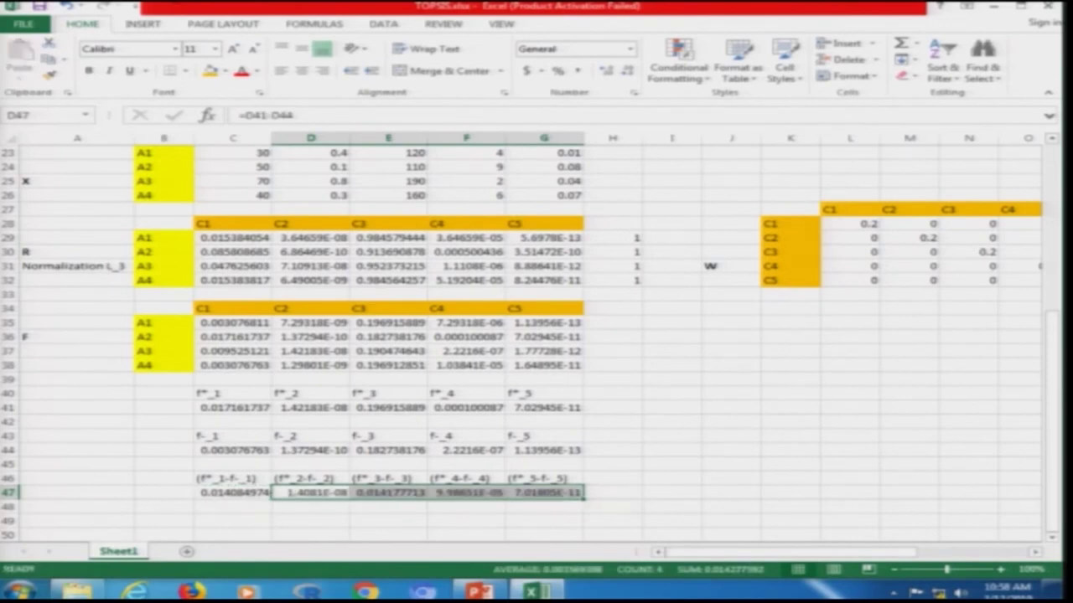
# Select cell C49 for the ratio calculation and review the S_i formula on the VIKOR Step # 04 slide in PowerPoint
pyautogui.press('Down')
pyautogui.press('Down')
pyautogui.press('Left')
pyautogui.hotkey('alt', 'Tab')
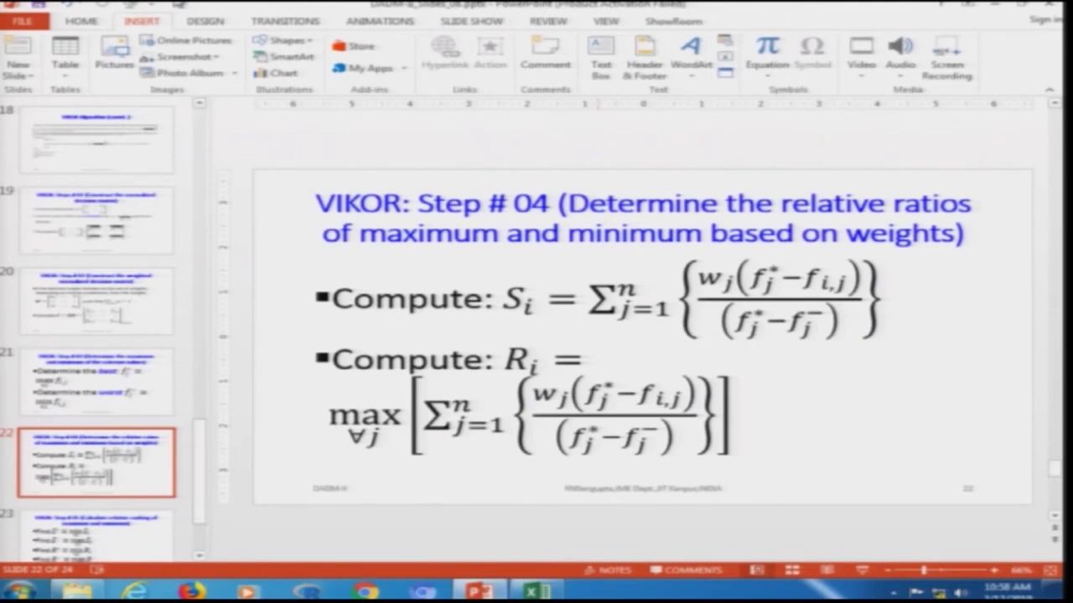
pyautogui.hotkey('alt', 'Tab')
pyautogui.hotkey('alt', 'Tab')
pyautogui.hotkey('alt', 'Tab')
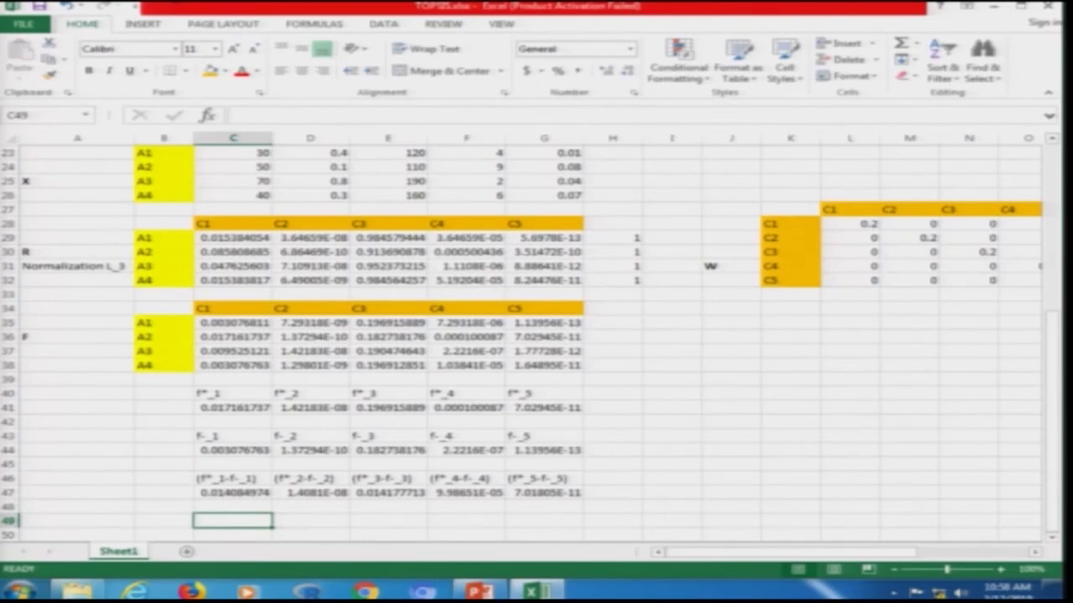
# Begin the S_i numerator formula in C49 with the first weighted term, =L28*(C41-C35)+
pyautogui.write('=')
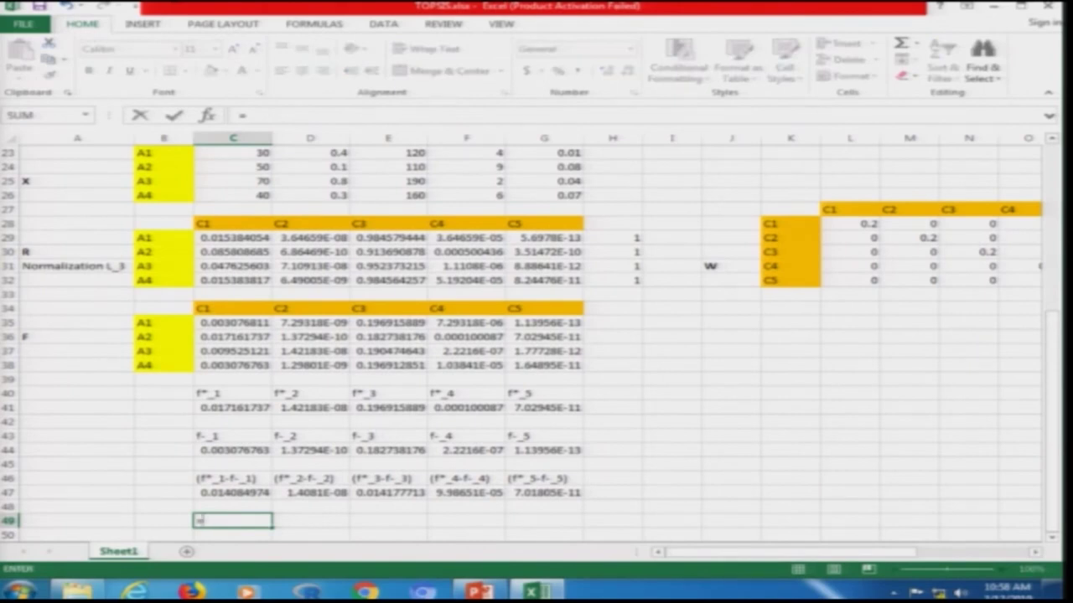
pyautogui.hotkey('alt', 'Tab')
pyautogui.hotkey('alt', 'Tab')
pyautogui.click(862, 223)
pyautogui.write('*(')
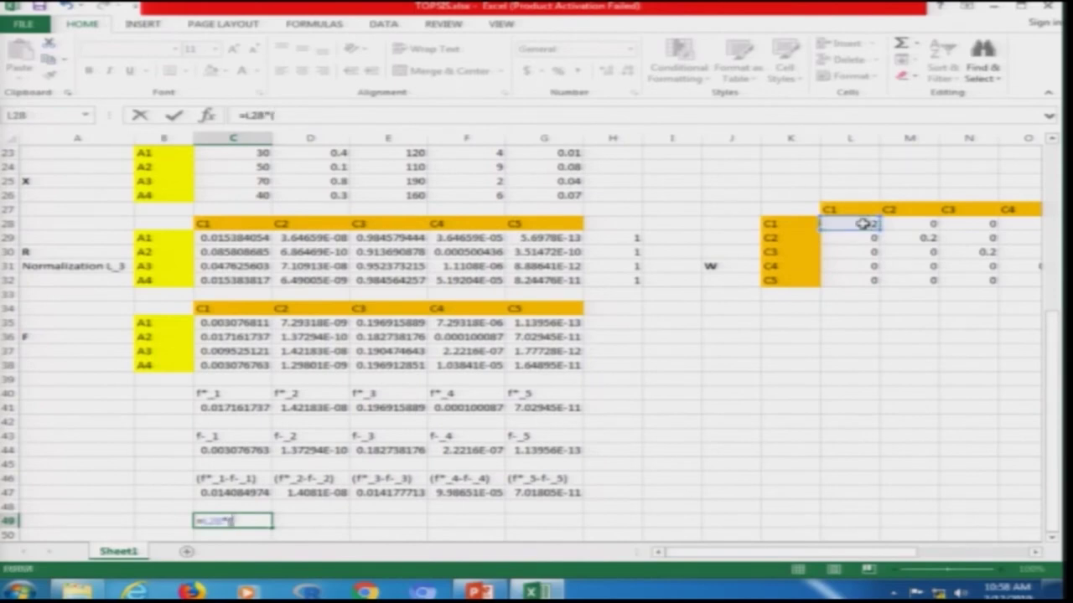
pyautogui.hotkey('alt', 'Tab')
pyautogui.hotkey('alt', 'Tab')
pyautogui.click(242, 408)
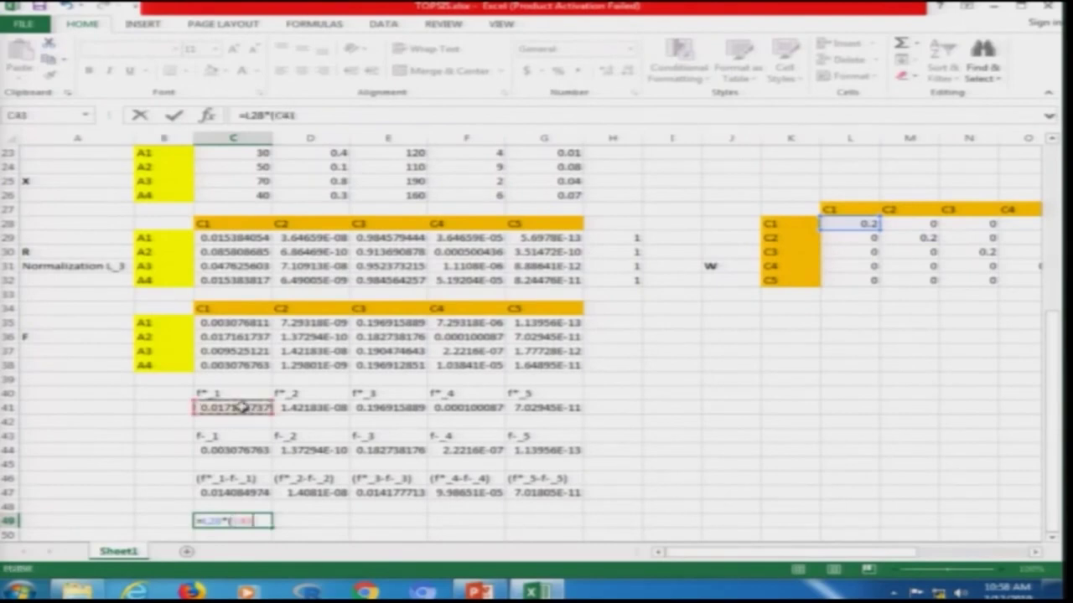
pyautogui.write('-')
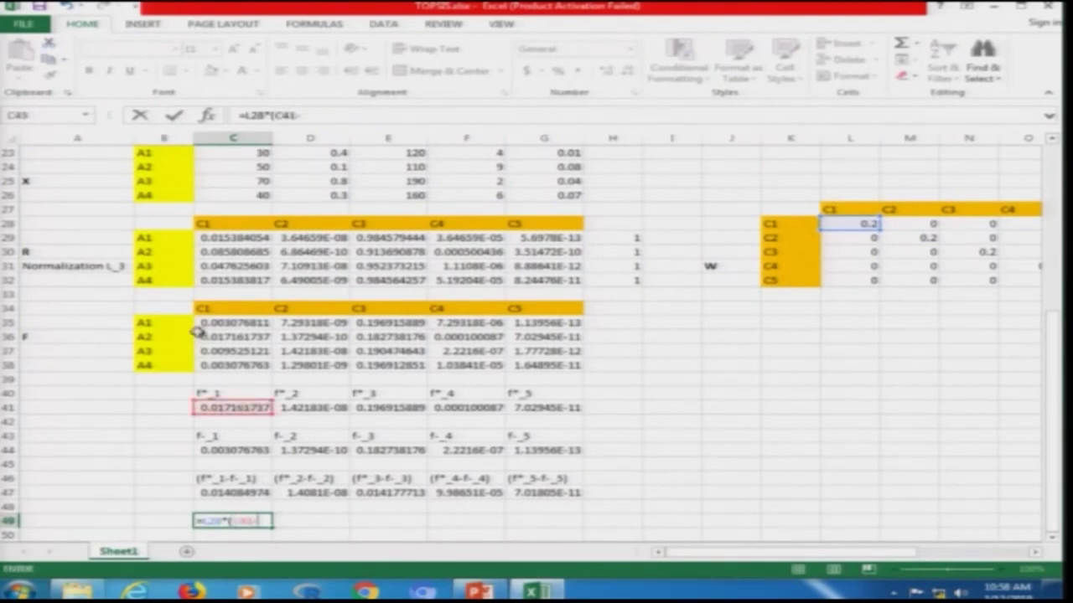
pyautogui.click(246, 324)
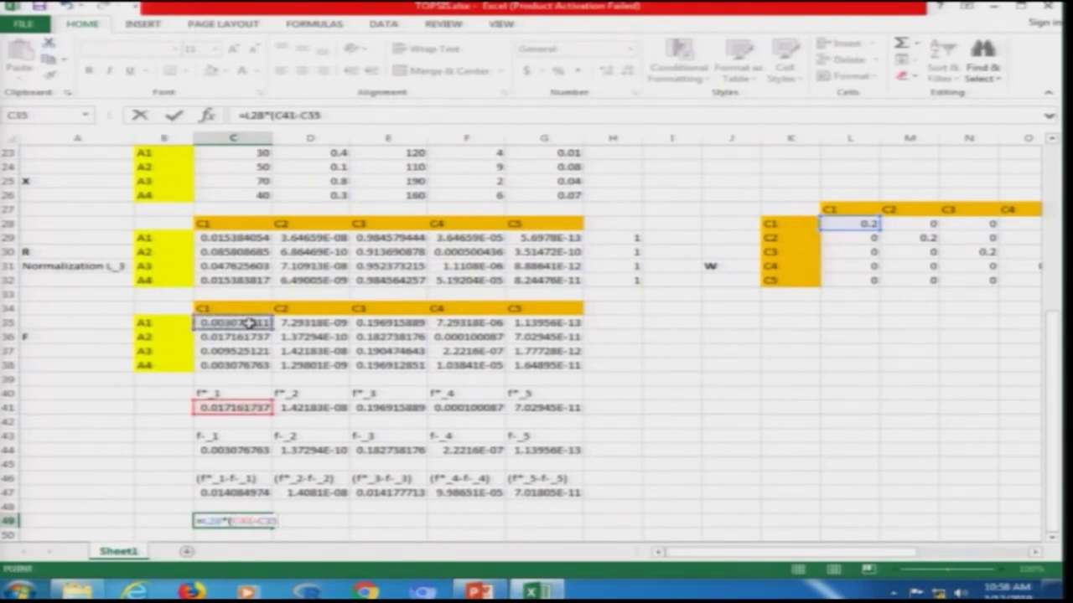
pyautogui.write(')*')
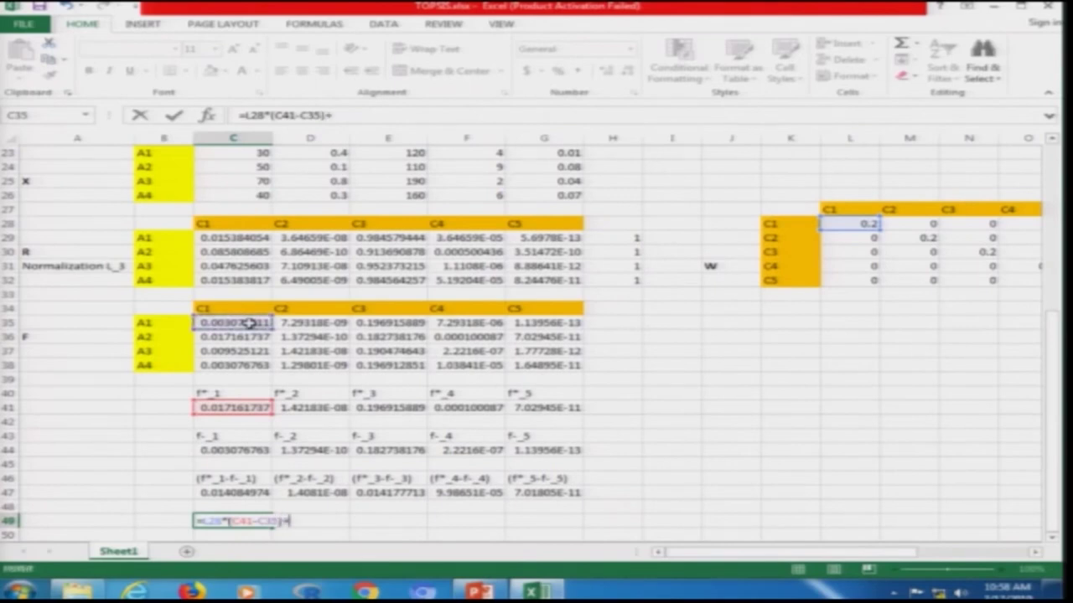
# Append the second criterion's term M29(C41-C36)+ to the formula in C49
pyautogui.click(899, 238)
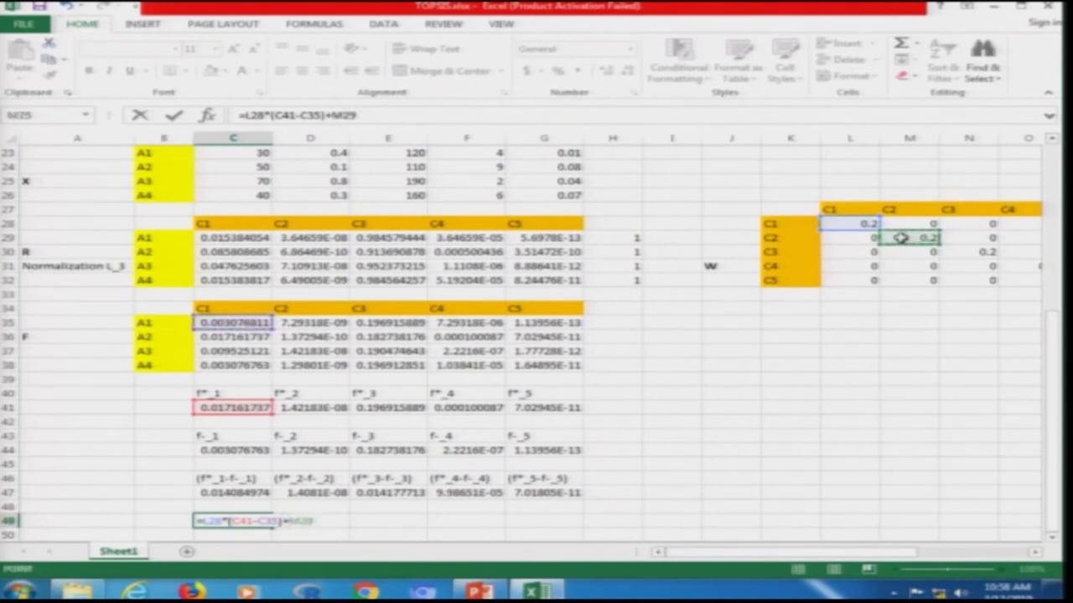
pyautogui.write('(')
pyautogui.click(233, 409)
pyautogui.write('-')
pyautogui.click(208, 337)
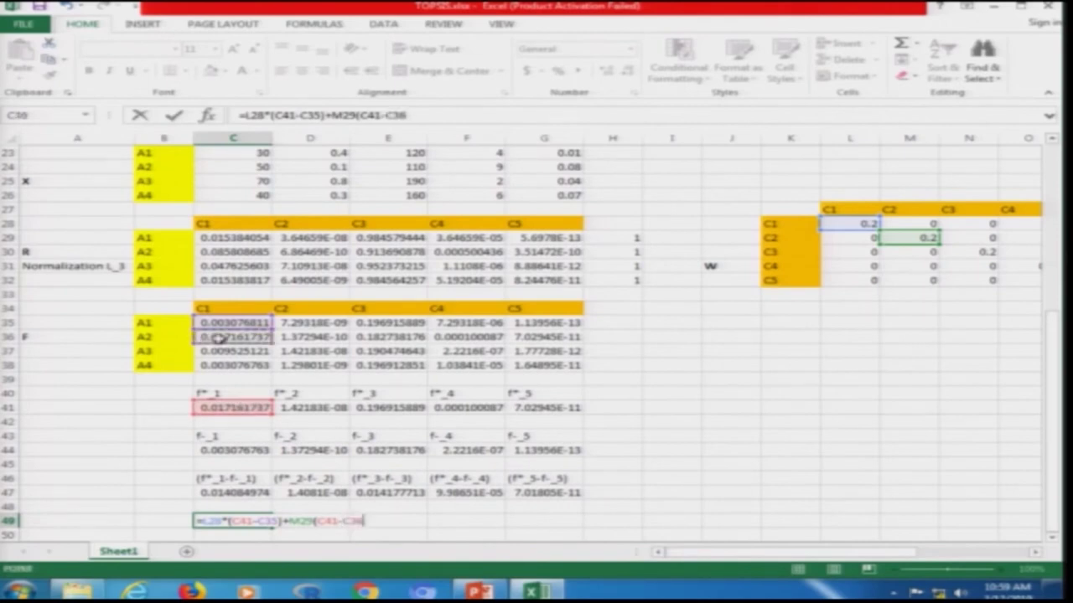
pyautogui.write(')+')
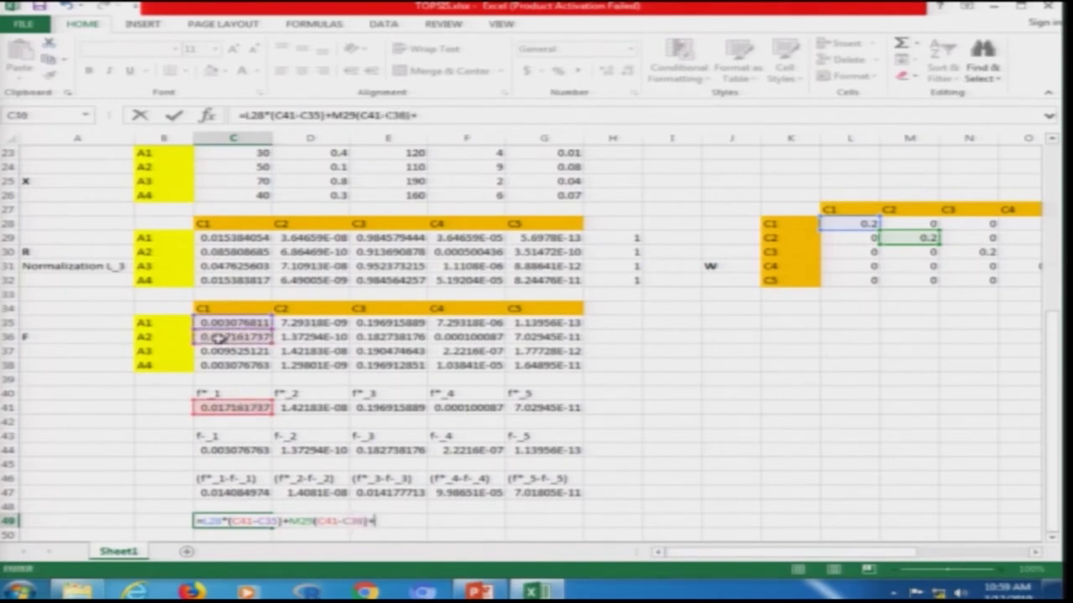
# Append the third term N30*(C41-C37)+ to the C49 formula and insert the missing multiplication sign after M29
pyautogui.click(982, 251)
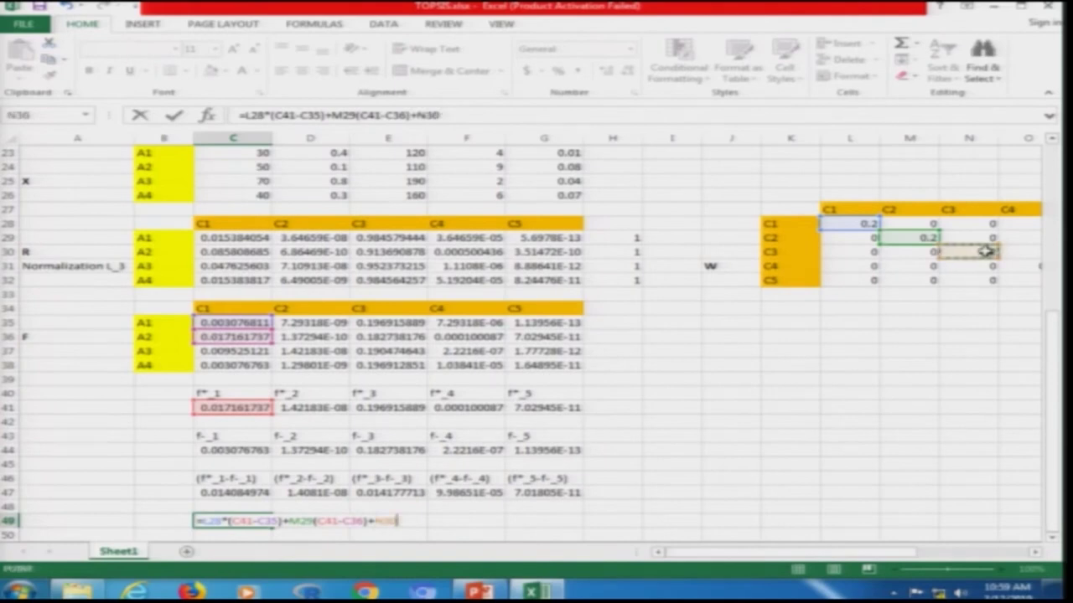
pyautogui.write('(')
pyautogui.click(318, 521)
pyautogui.write('*')
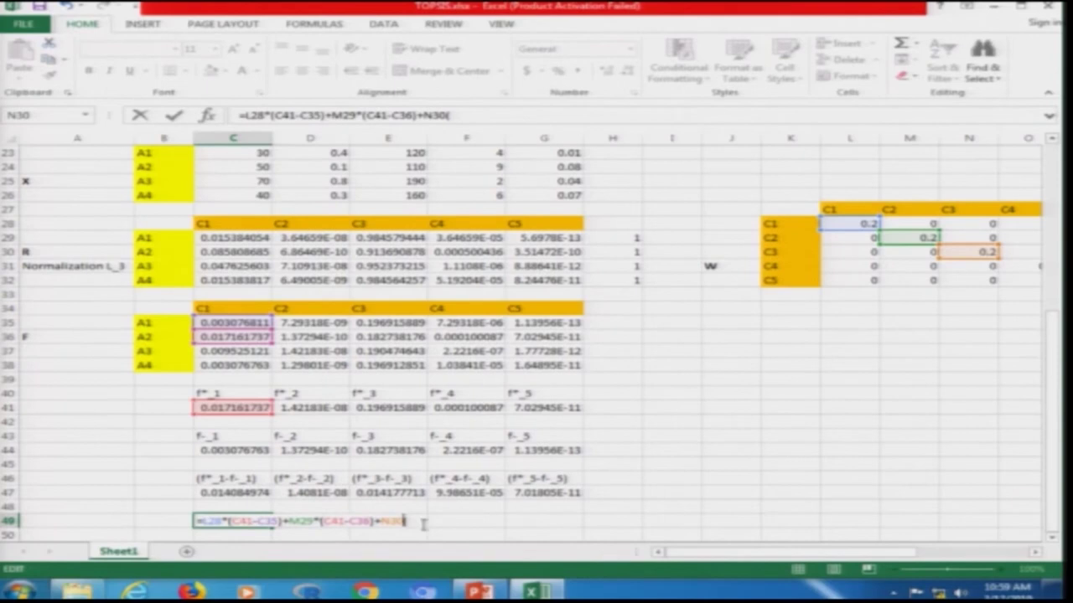
pyautogui.write('*')
pyautogui.click(231, 408)
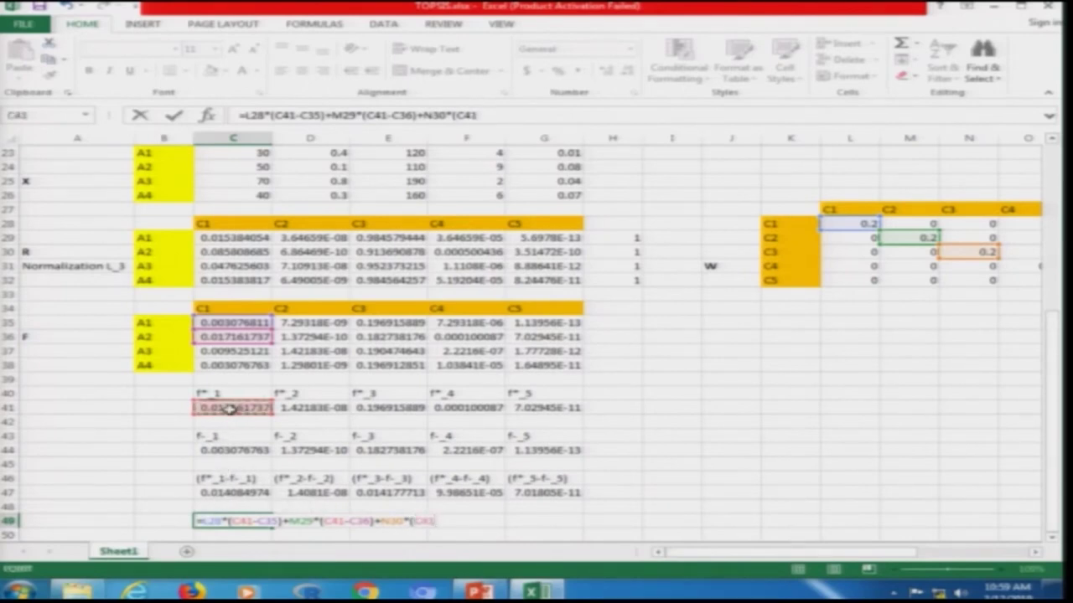
pyautogui.write('-')
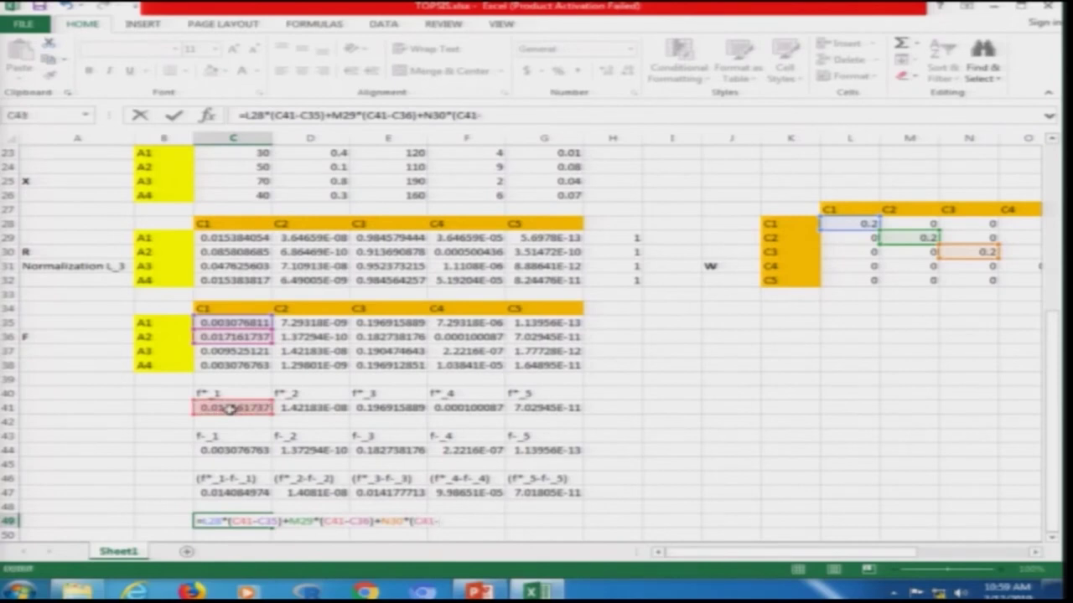
pyautogui.click(242, 350)
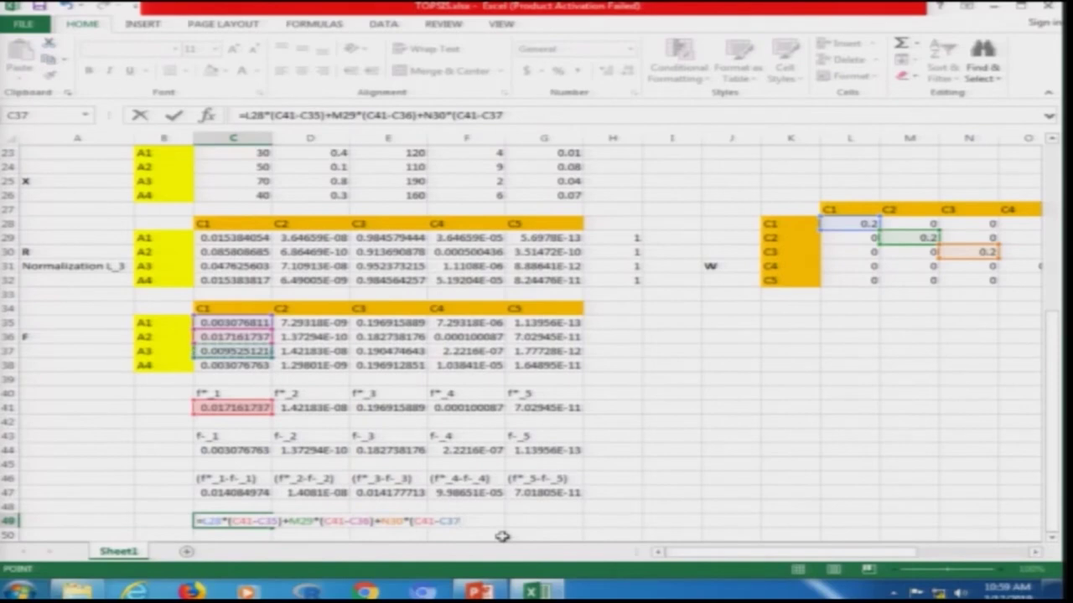
pyautogui.write(')+')
# Append the fourth criterion's term O31*(C41-C38 to the formula in C49
pyautogui.click(1021, 265)
pyautogui.write('*')
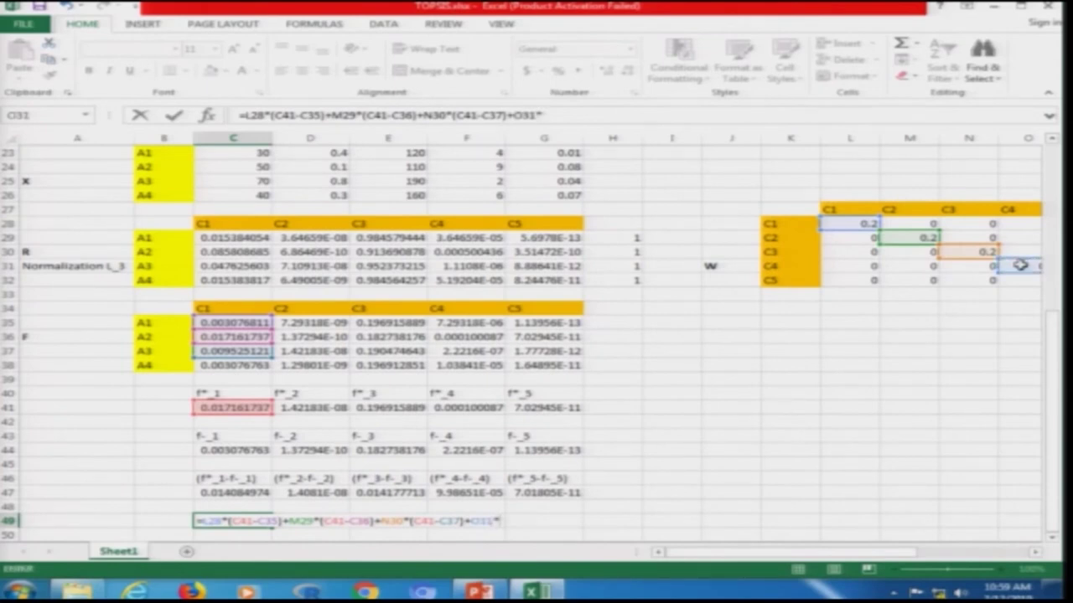
pyautogui.write('*')
pyautogui.press('BackSpace')
pyautogui.write('()')
pyautogui.press('BackSpace')
pyautogui.click(235, 407)
pyautogui.write('-')
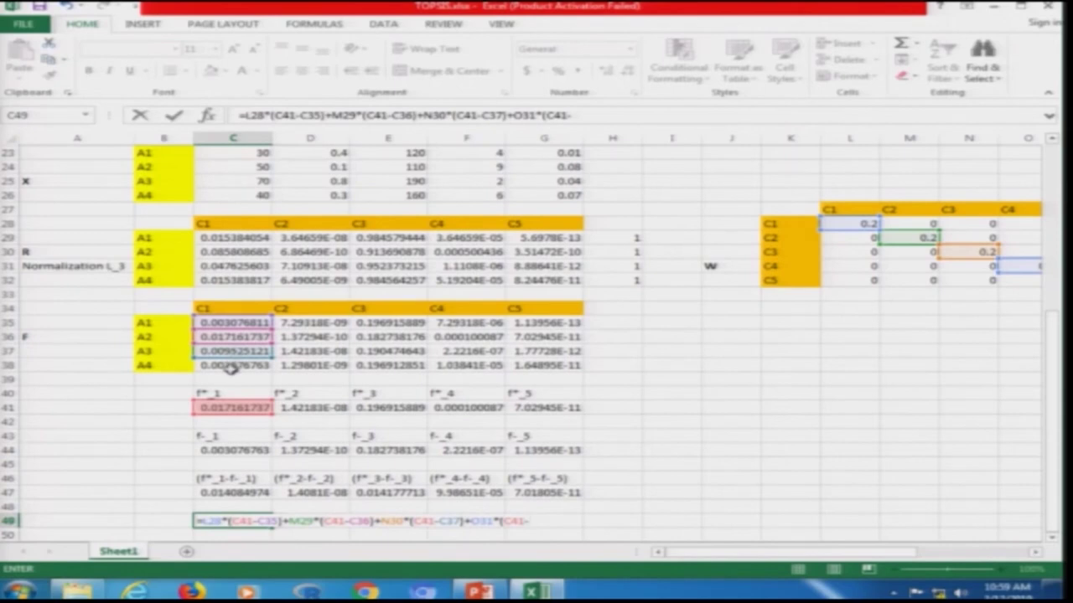
pyautogui.click(233, 367)
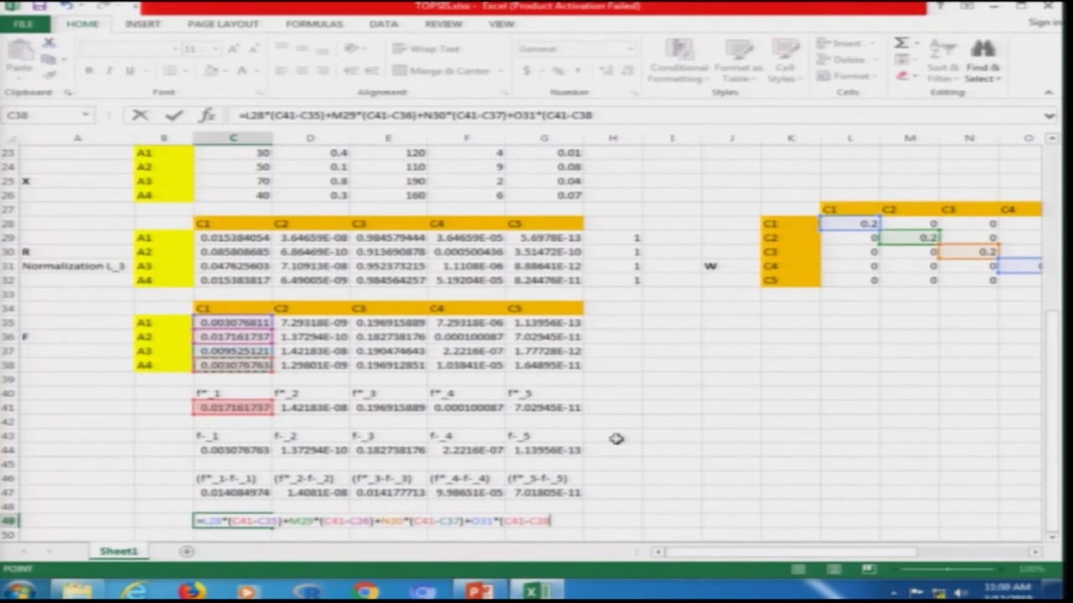
# Check the formula against the S_i definition on the PowerPoint slide and change the M29 term's difference to D41-D36
pyautogui.hotkey('alt', 'Tab')
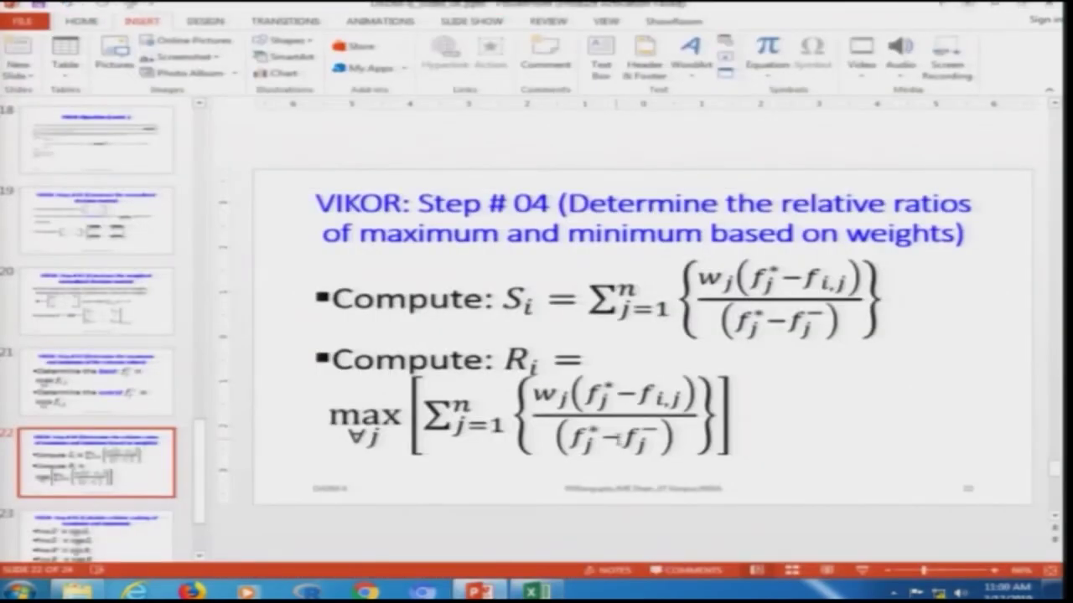
pyautogui.hotkey('alt', 'Tab')
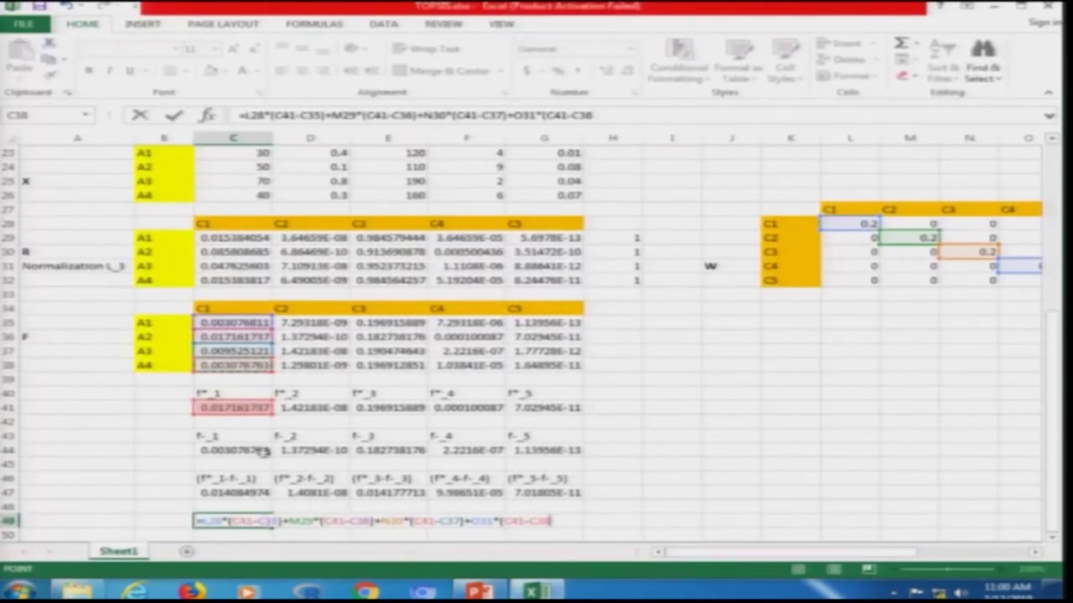
pyautogui.hotkey('alt', 'Tab')
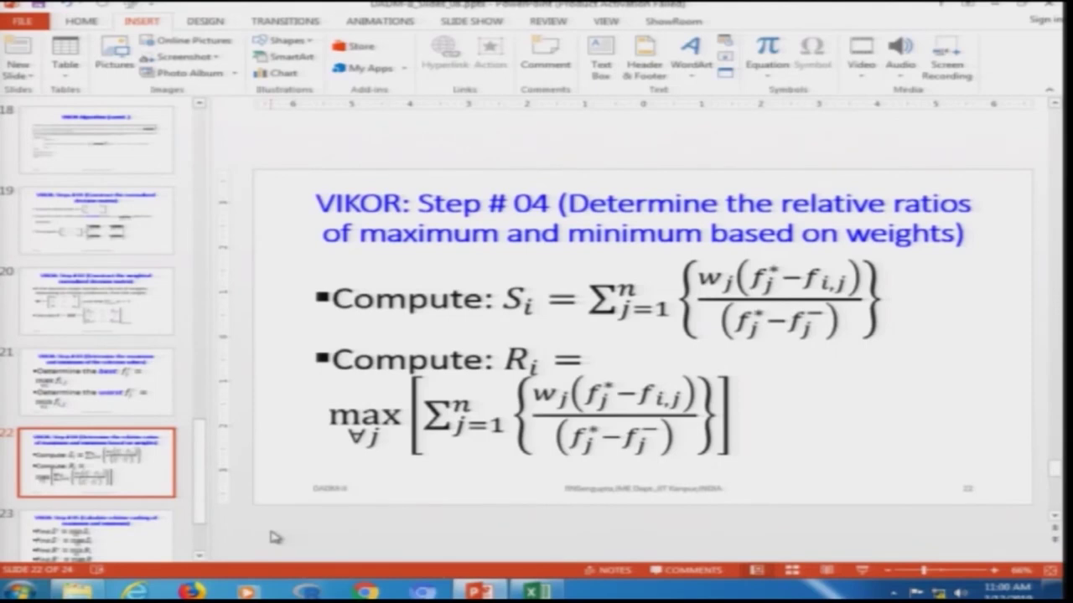
pyautogui.hotkey('alt', 'Tab')
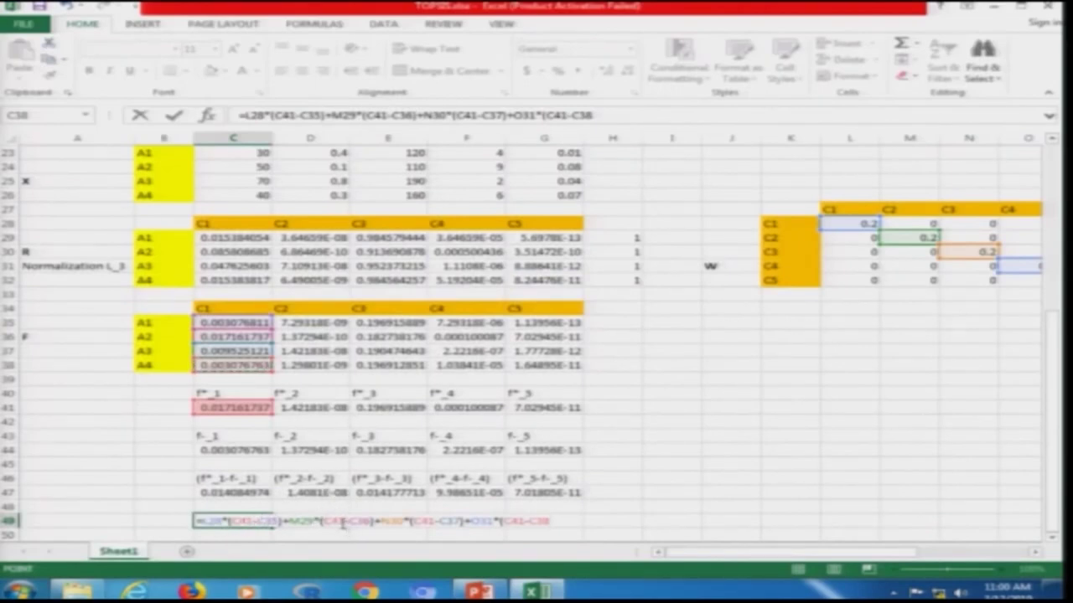
pyautogui.moveTo(334, 521); pyautogui.dragTo(323, 521)
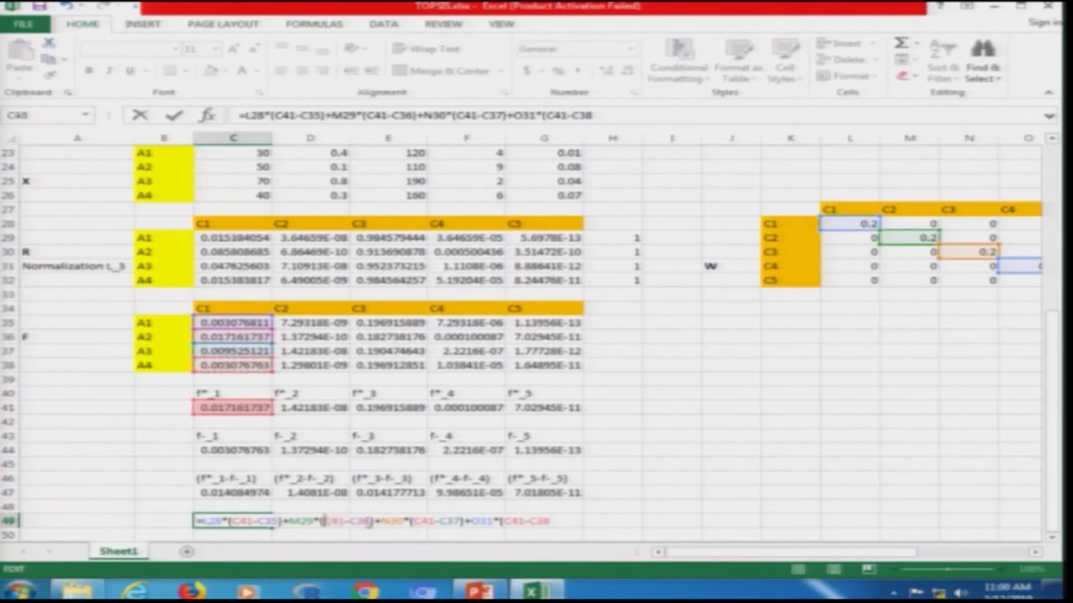
pyautogui.write('D')
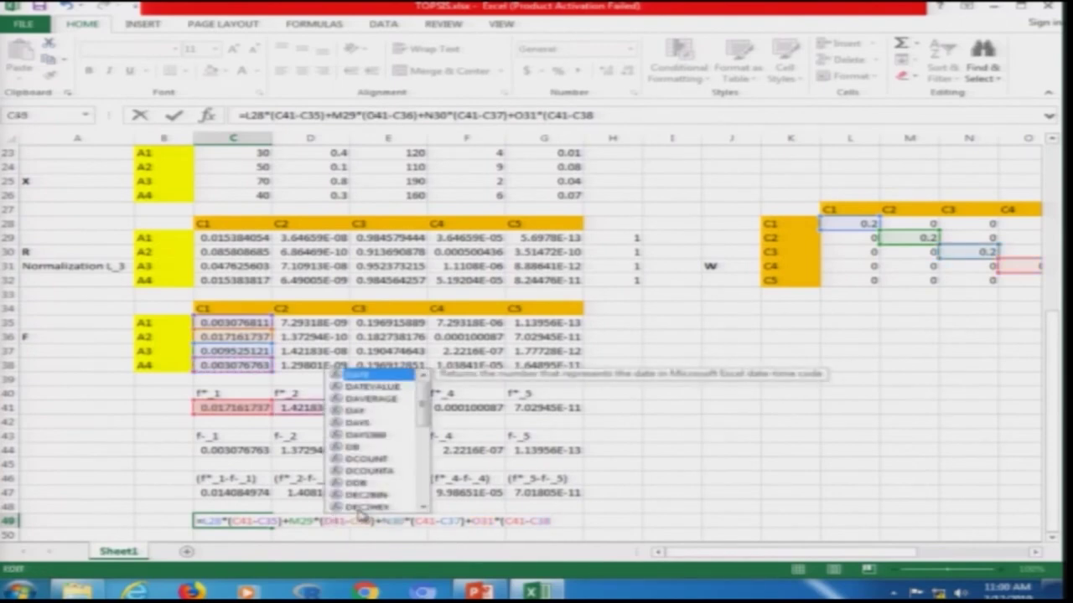
pyautogui.hotkey('alt', 'Tab')
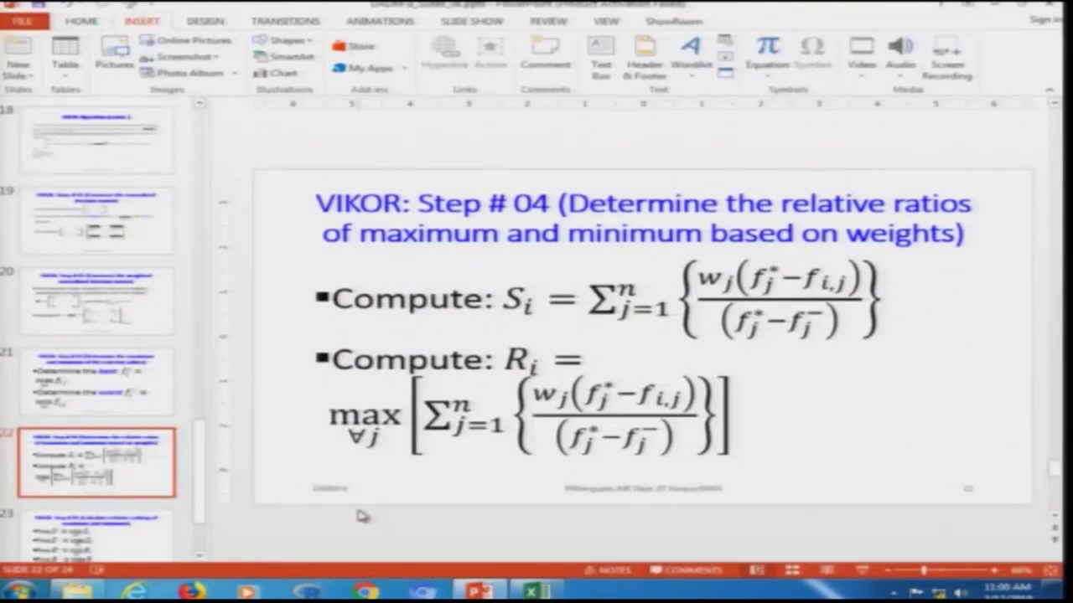
pyautogui.hotkey('alt', 'Tab')
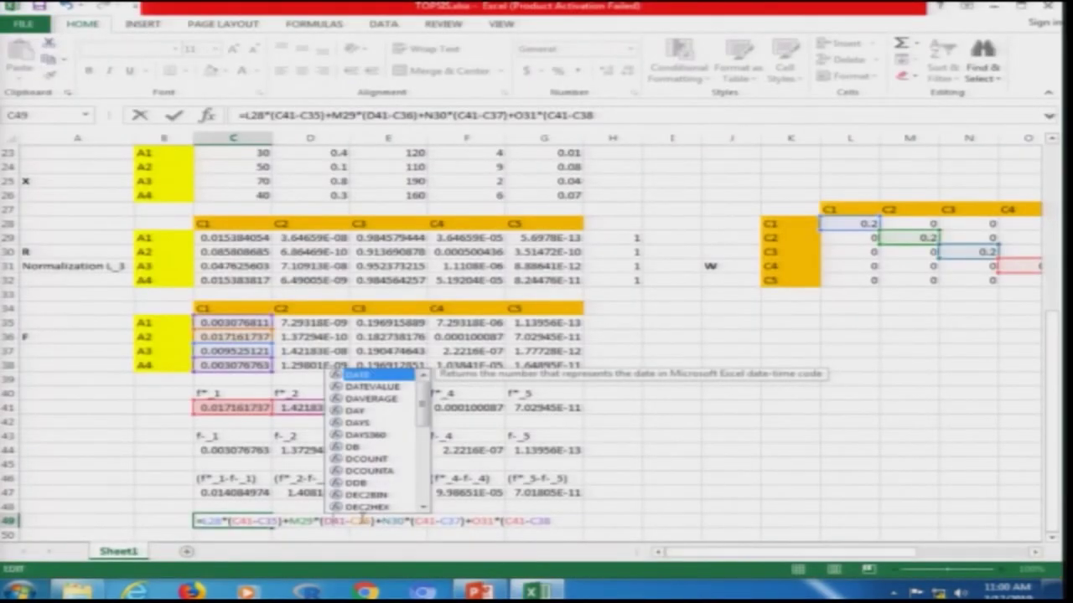
pyautogui.click(359, 519)
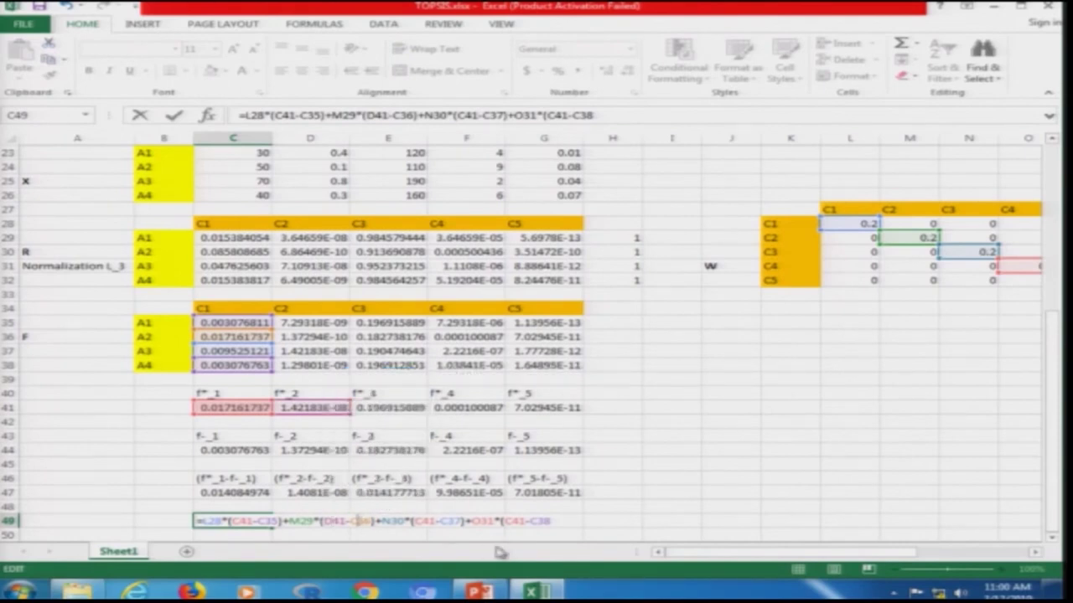
pyautogui.hotkey('shift', 'Left')
pyautogui.hotkey('shift', 'Left')
pyautogui.write('D3')
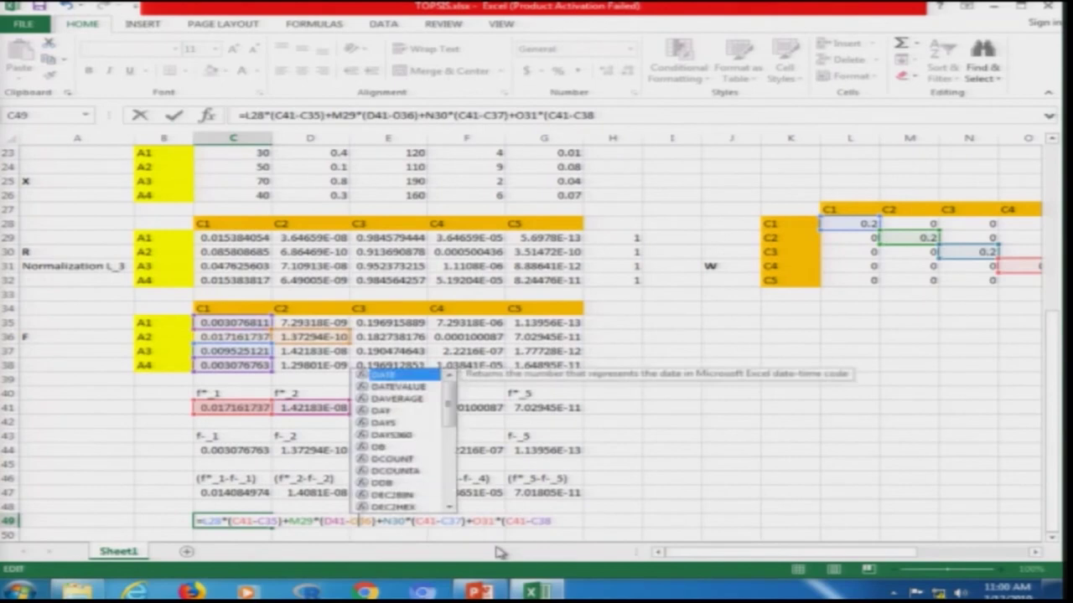
pyautogui.press('Right')
pyautogui.press('Right')
# Replace the difference in the N30 term of the C49 formula with a copy of D41-D36
pyautogui.hotkey('shift', 'Left')
pyautogui.hotkey('shift', 'Left')
pyautogui.hotkey('shift', 'Left')
pyautogui.hotkey('shift', 'Left')
pyautogui.hotkey('shift', 'Left')
pyautogui.hotkey('shift', 'Left')
pyautogui.hotkey('shift', 'Left')
pyautogui.hotkey('shift', 'Left')
pyautogui.hotkey('shift', 'Left')
pyautogui.hotkey('ctrl', 'c')
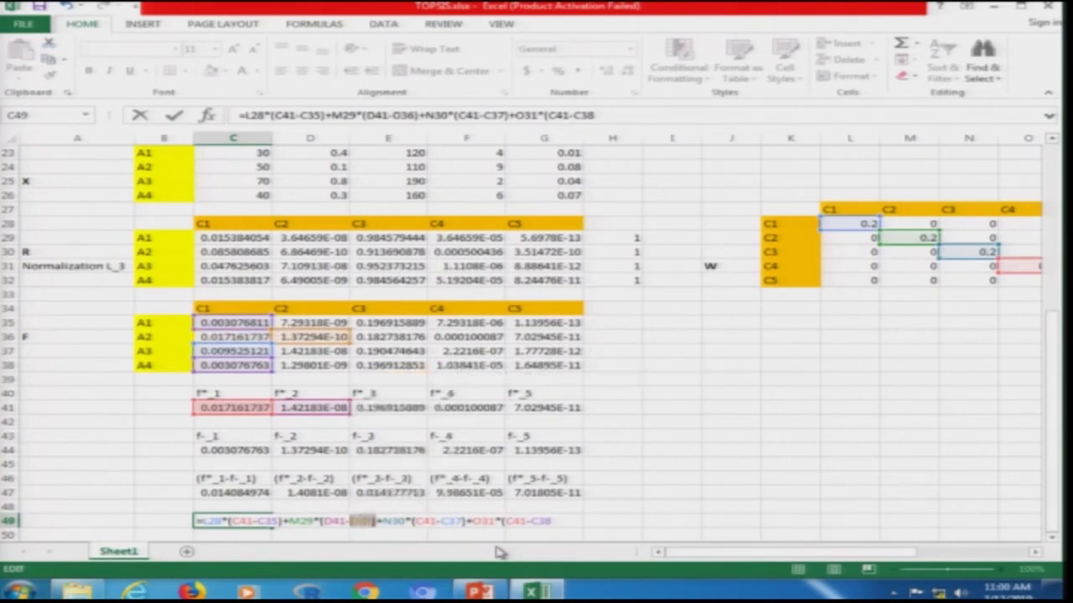
pyautogui.press('Right')
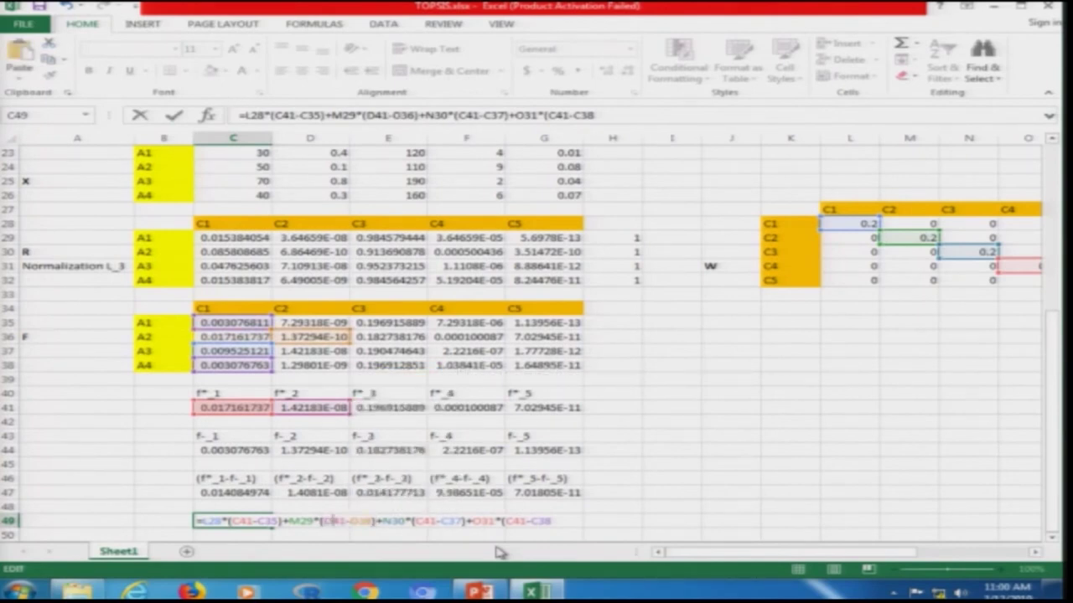
pyautogui.press('Right')
pyautogui.press('Right')
pyautogui.press('Right')
pyautogui.press('Right')
pyautogui.press('Right')
pyautogui.hotkey('shift', 'Right')
pyautogui.hotkey('shift', 'Right')
pyautogui.hotkey('shift', 'Right')
pyautogui.hotkey('shift', 'Right')
pyautogui.hotkey('shift', 'Right')
pyautogui.hotkey('shift', 'Right')
pyautogui.hotkey('shift', 'Right')
pyautogui.hotkey('shift', 'Right')
pyautogui.hotkey('shift', 'Right')
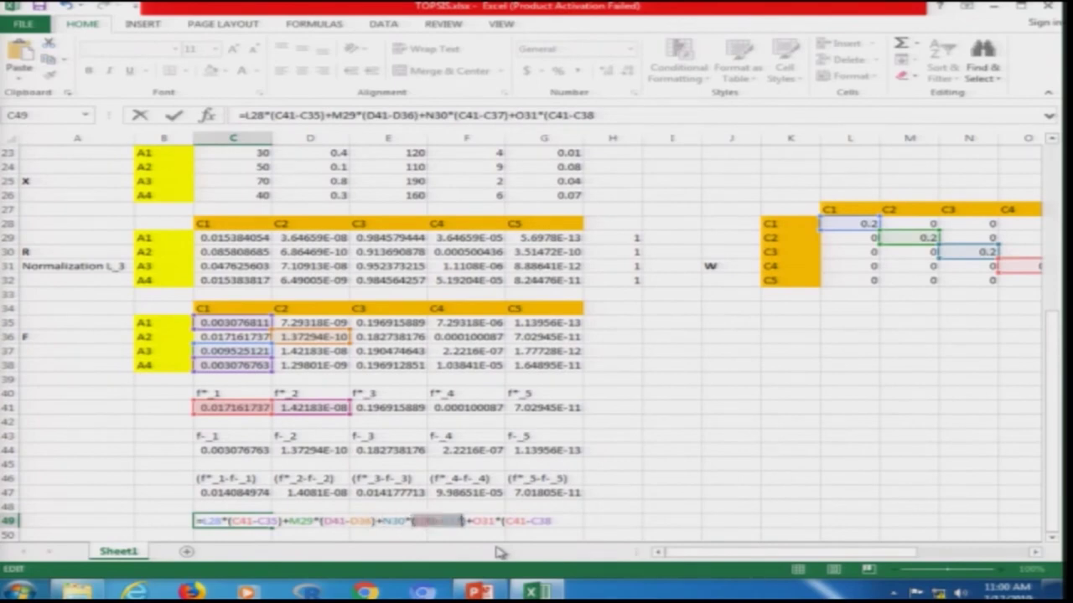
pyautogui.hotkey('ctrl', 'v')
# Change both column references in the N30 term to column E, making its difference E41-e36
pyautogui.press('Left')
pyautogui.press('Left')
pyautogui.press('Left')
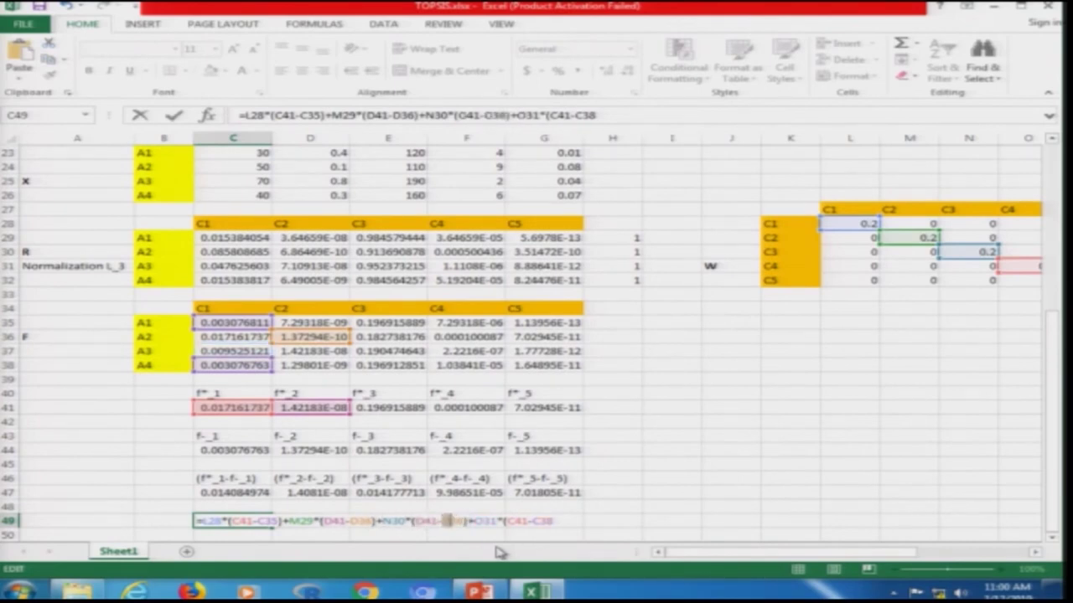
pyautogui.press('BackSpace')
pyautogui.write('e')
pyautogui.press('Left')
pyautogui.press('Left')
pyautogui.press('Left')
pyautogui.press('Left')
pyautogui.press('Delete')
pyautogui.write('E')
# Replace the difference in the O31 term of the C49 formula with a copy of (E41-e36), closing its parenthesis
pyautogui.press('Right')
pyautogui.press('Right')
pyautogui.press('Right')
pyautogui.press('Right')
pyautogui.press('Right')
pyautogui.press('Right')
pyautogui.press('Right')
pyautogui.press('Right')
pyautogui.press('Right')
pyautogui.press('Right')
pyautogui.press('Right')
pyautogui.press('Right')
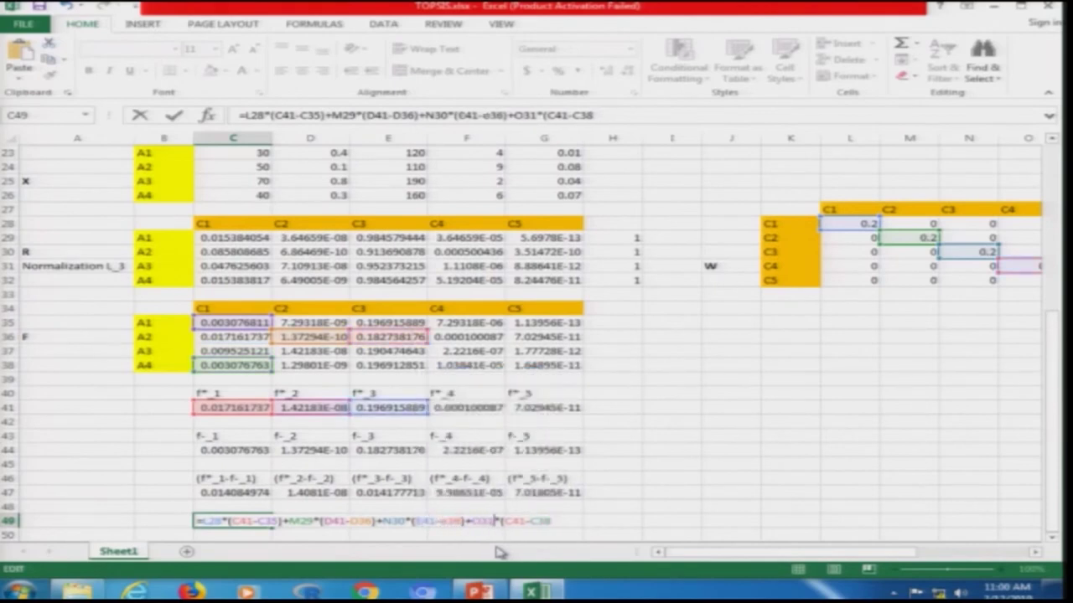
pyautogui.hotkey('shift', 'Right')
pyautogui.hotkey('shift', 'Right')
pyautogui.hotkey('shift', 'Right')
pyautogui.hotkey('shift', 'Right')
pyautogui.hotkey('shift', 'Right')
pyautogui.hotkey('shift', 'Right')
pyautogui.hotkey('shift', 'Right')
pyautogui.hotkey('shift', 'Right')
pyautogui.press('Left')
pyautogui.press('Left')
pyautogui.press('Left')
pyautogui.press('Left')
pyautogui.press('Left')
pyautogui.press('Left')
pyautogui.press('Left')
pyautogui.hotkey('shift', 'Left')
pyautogui.hotkey('shift', 'Left')
pyautogui.hotkey('shift', 'Left')
pyautogui.hotkey('shift', 'Left')
pyautogui.hotkey('shift', 'Left')
pyautogui.hotkey('shift', 'Left')
pyautogui.hotkey('shift', 'Left')
pyautogui.hotkey('shift', 'Left')
pyautogui.hotkey('shift', 'Left')
pyautogui.hotkey('ctrl', 'c')
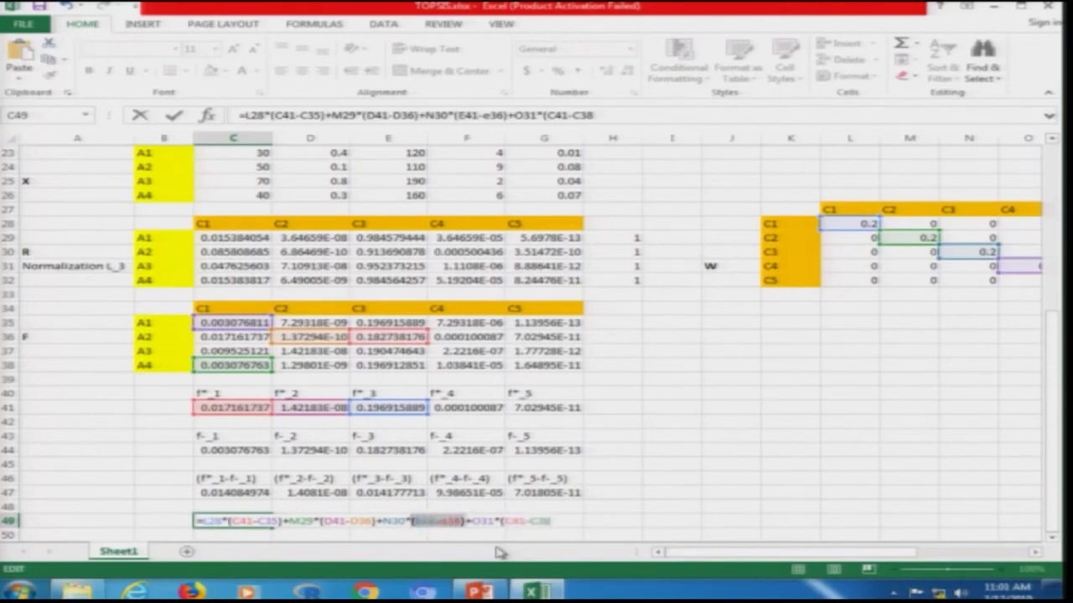
pyautogui.press('Right')
pyautogui.press('Right')
pyautogui.press('Right')
pyautogui.press('Right')
pyautogui.press('Right')
pyautogui.press('Right')
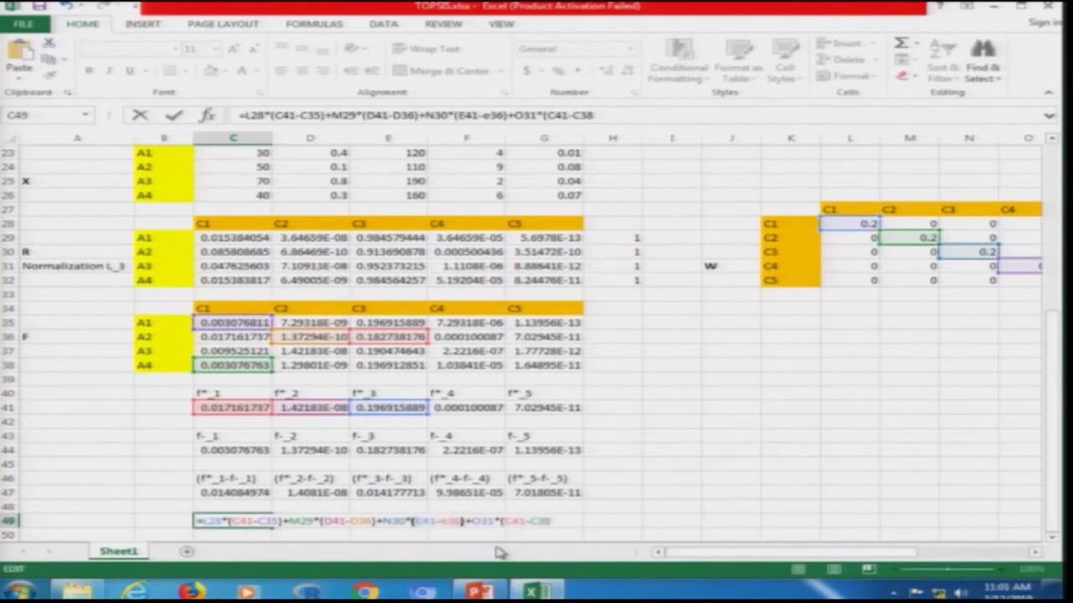
pyautogui.hotkey('shift', 'Right')
pyautogui.hotkey('shift', 'Right')
pyautogui.hotkey('shift', 'Right')
pyautogui.hotkey('shift', 'Right')
pyautogui.hotkey('shift', 'Right')
pyautogui.hotkey('shift', 'Right')
pyautogui.hotkey('shift', 'Right')
pyautogui.hotkey('shift', 'Right')
pyautogui.hotkey('shift', 'Right')
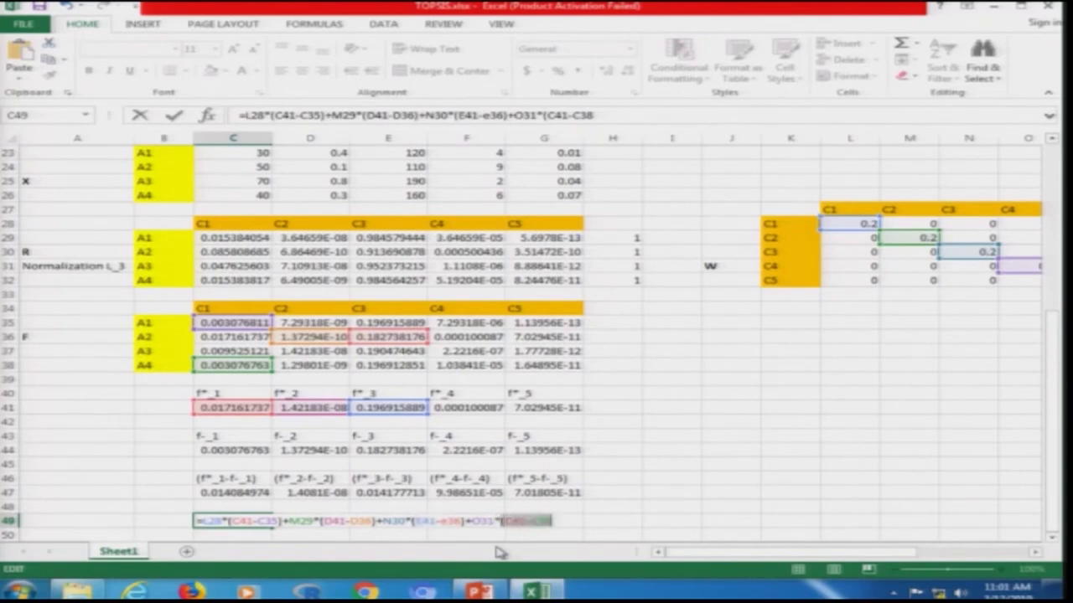
pyautogui.hotkey('ctrl', 'v')
pyautogui.write(')')
# Change both column references in the O31 term to column F, making its difference f41-f36
pyautogui.press('Left')
pyautogui.press('Left')
pyautogui.press('Left')
pyautogui.press('Left')
pyautogui.press('Left')
pyautogui.press('Left')
pyautogui.press('Left')
pyautogui.press('Left')
pyautogui.hotkey('shift', 'Right')
pyautogui.write('f')
pyautogui.press('Right')
pyautogui.press('Right')
pyautogui.press('Right')
pyautogui.hotkey('shift', 'Right')
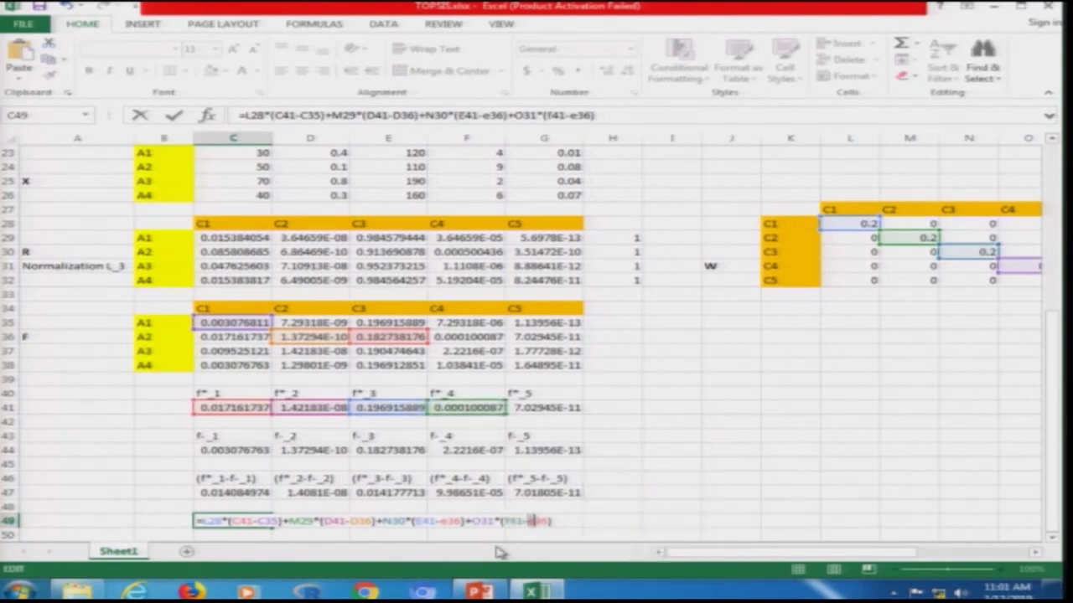
pyautogui.write('F')
pyautogui.press('Right')
pyautogui.press('Right')
pyautogui.press('Right')
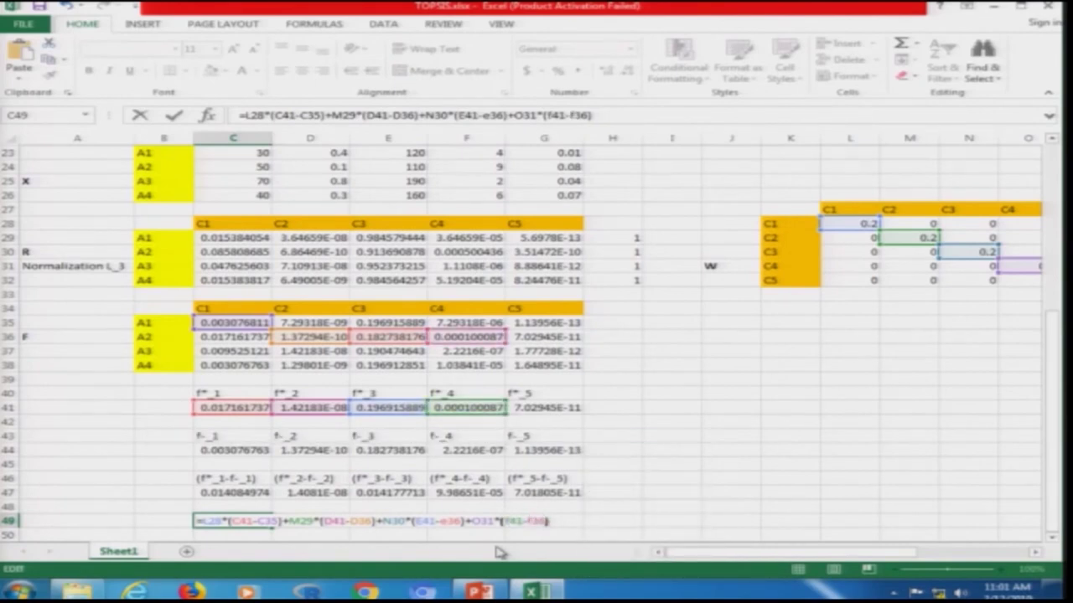
# Append the fifth criterion's term P32*(E41-E36) to the C49 formula and enter it
pyautogui.write('+')
pyautogui.click(1036, 553)
pyautogui.click(980, 281)
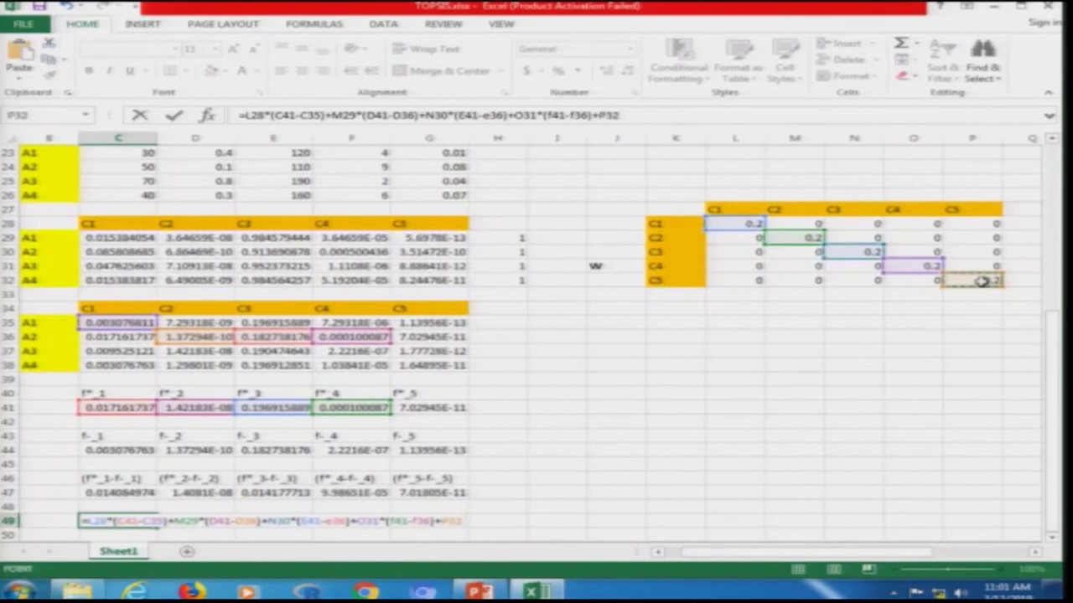
pyautogui.write('*')
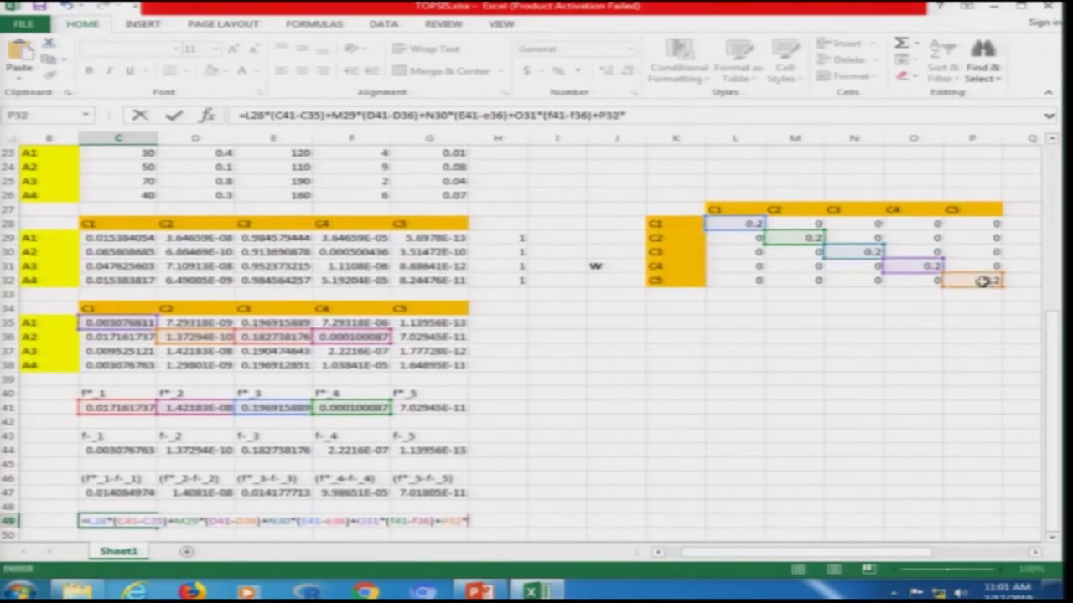
pyautogui.write('(g41-g36)')
pyautogui.hotkey('ctrl', 'Return')
pyautogui.press('Home')
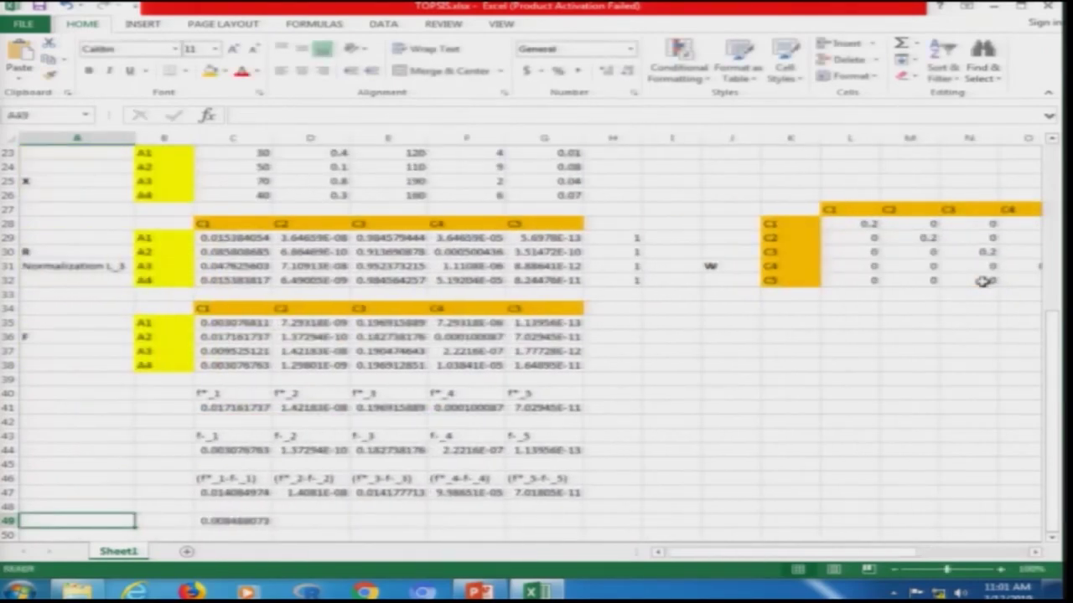
# Reopen the C49 formula, change both column references in the P32 term to column G, making it g41-g36, and enter it
pyautogui.press('Right')
pyautogui.press('Right')
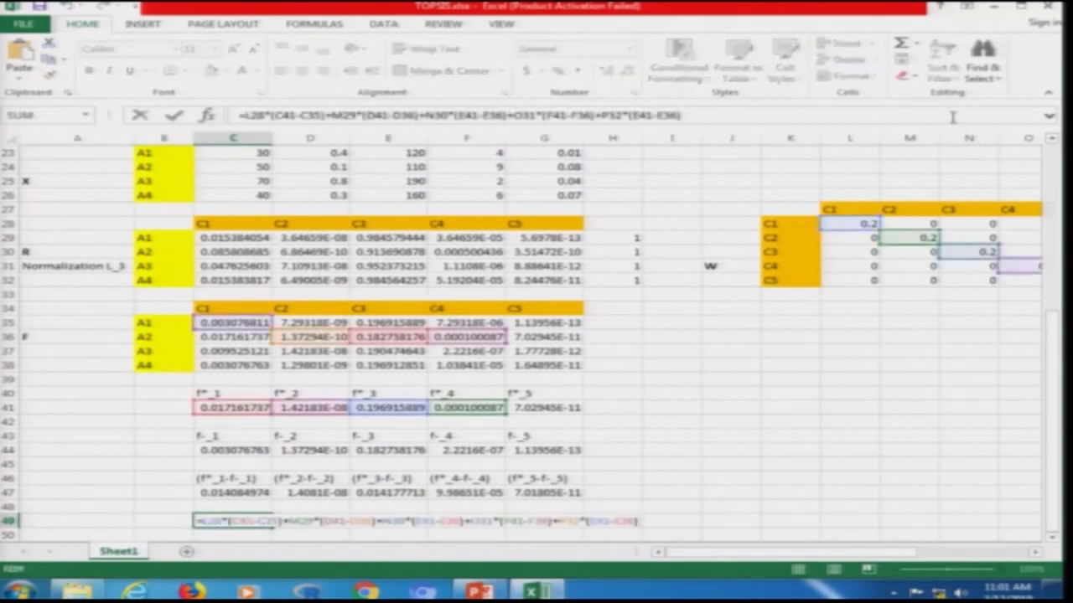
pyautogui.press('Left')
pyautogui.press('Left')
pyautogui.press('Left')
pyautogui.press('Left')
pyautogui.press('Left')
pyautogui.press('Left')
pyautogui.press('Left')
pyautogui.press('Left')
pyautogui.press('Delete')
pyautogui.write('g')
pyautogui.press('Right')
pyautogui.press('Right')
pyautogui.press('Right')
pyautogui.press('Delete')
pyautogui.write('g')
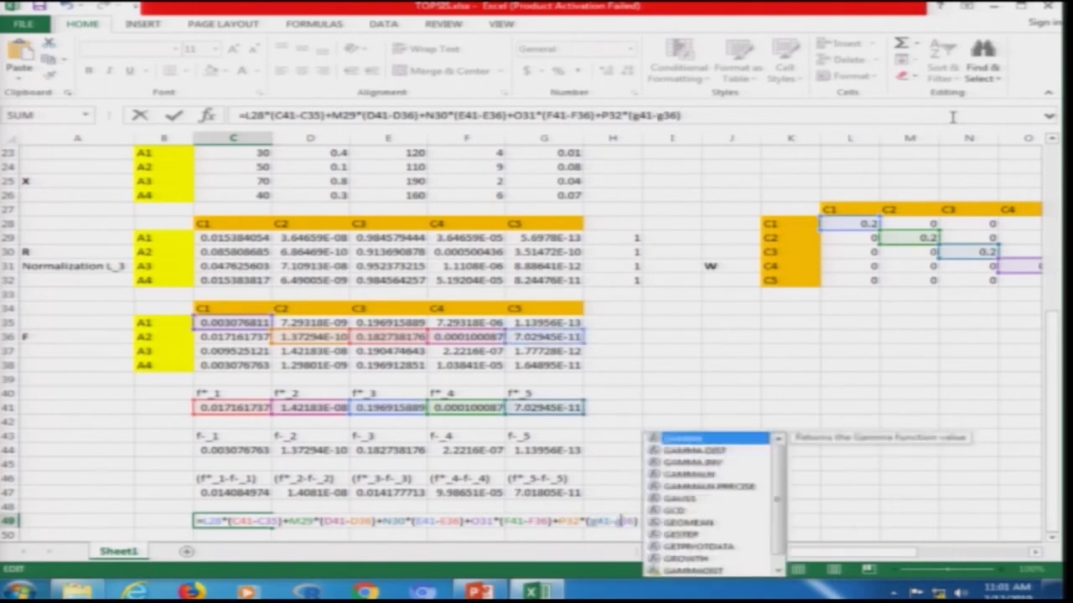
pyautogui.press('Return')
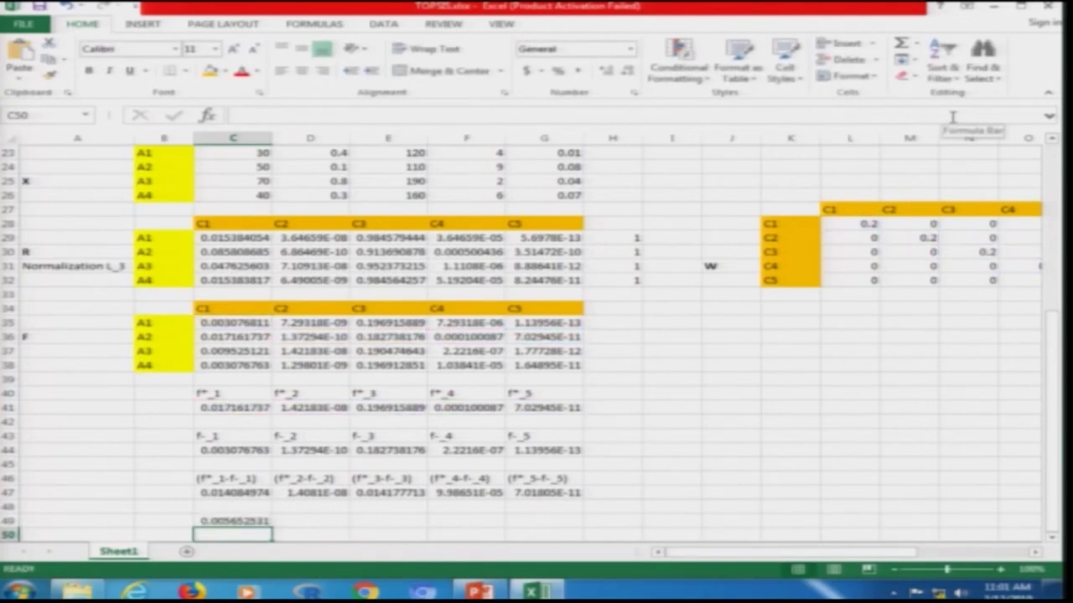
# Check the S_i definition on the PowerPoint slide, return to Excel and review the formula in C49 against it
pyautogui.hotkey('alt', 'Tab')
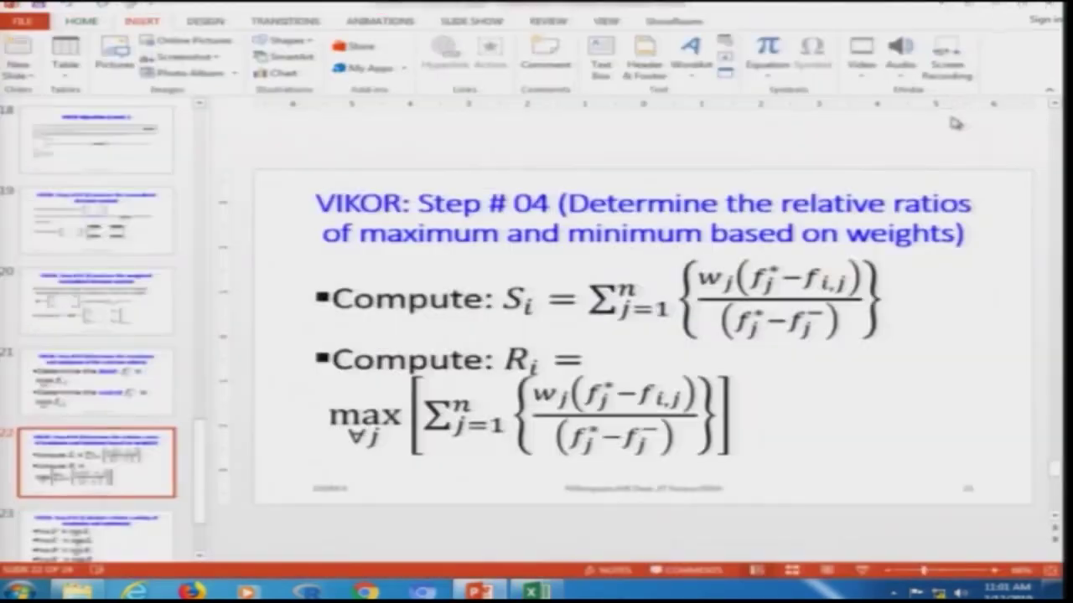
pyautogui.hotkey('alt', 'Tab')
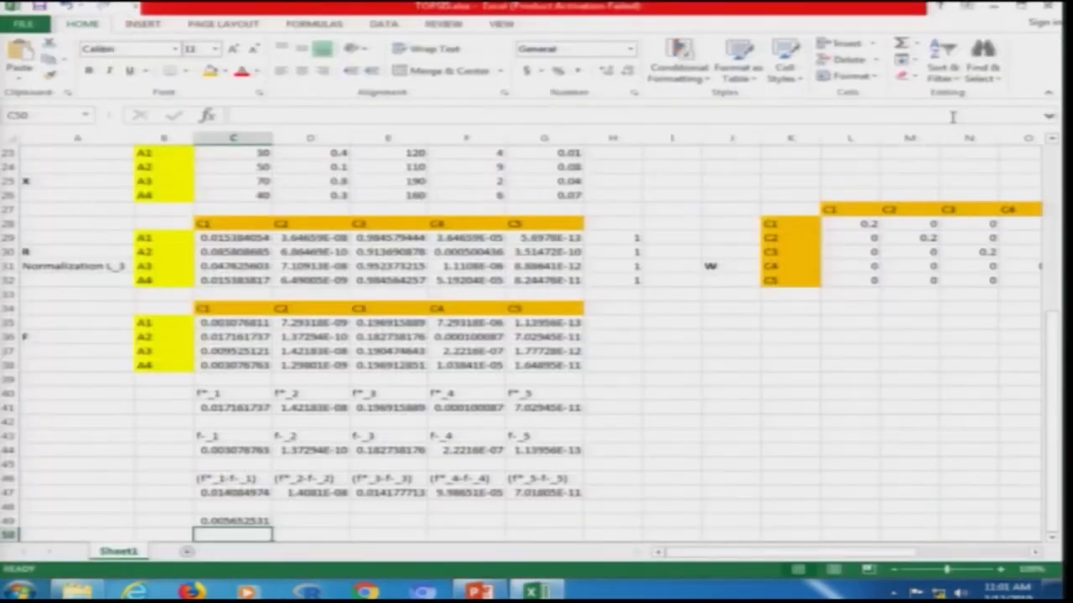
pyautogui.press('Up')
pyautogui.press('Down')
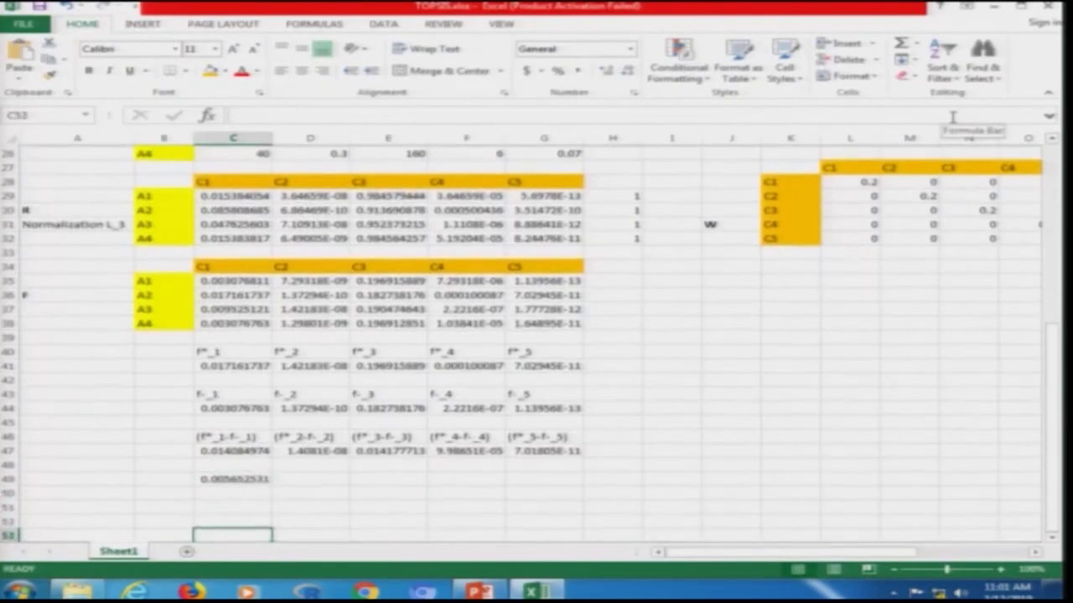
pyautogui.press('Up')
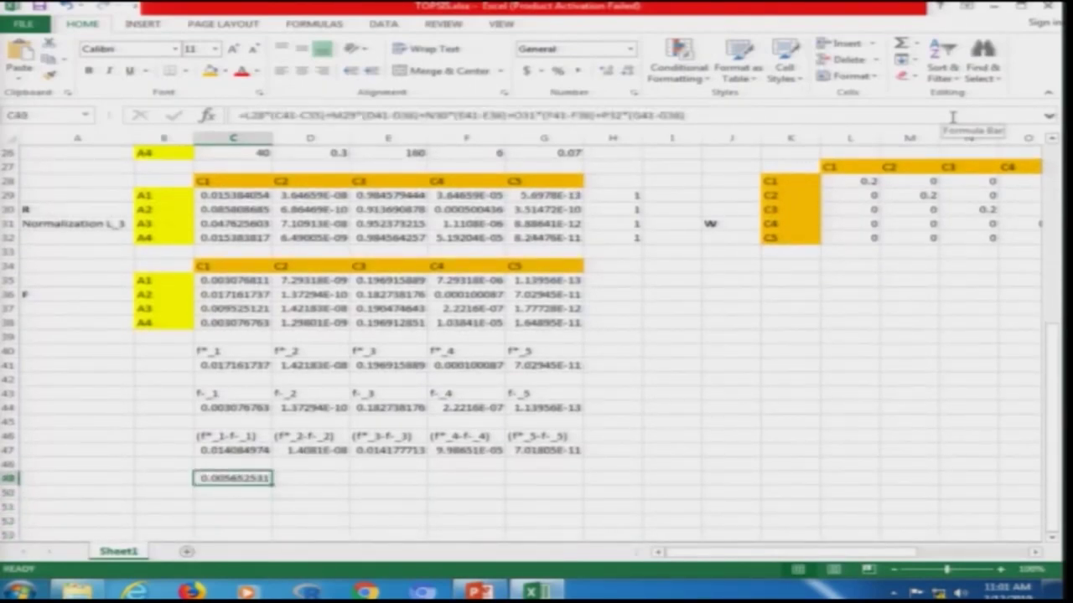
pyautogui.press('F2')
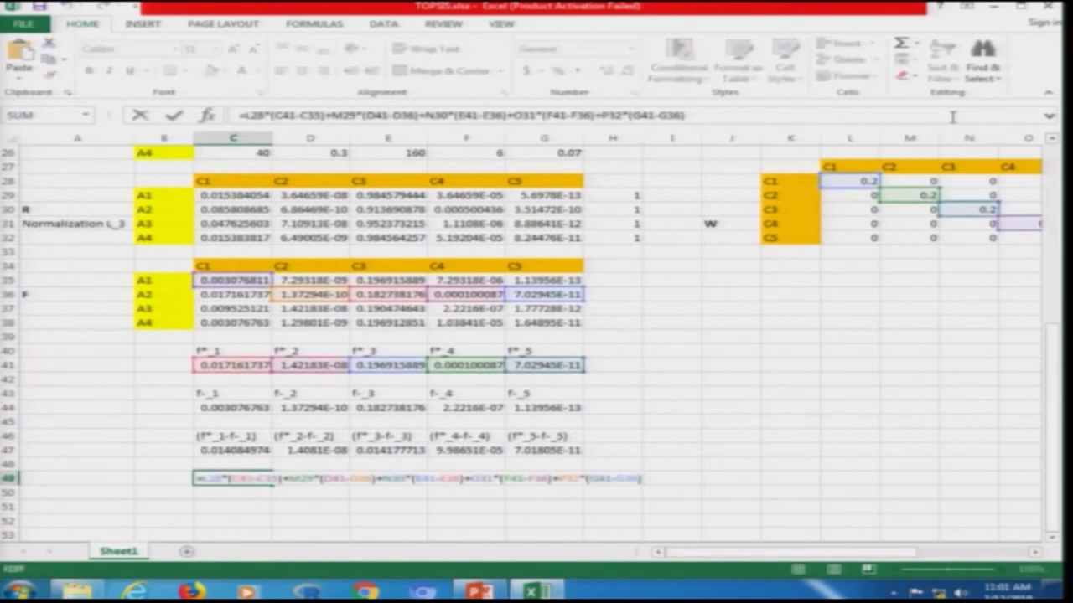
pyautogui.press('Escape')
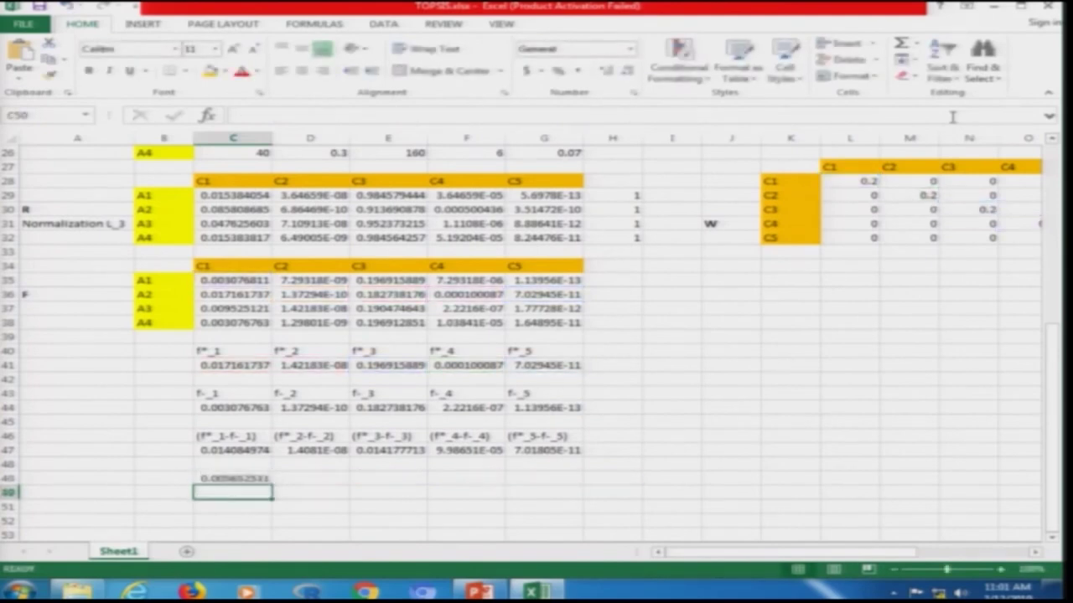
# Copy the C49 formula into C50 and inspect the cell references of the copy
pyautogui.hotkey('ctrl', 'c')
pyautogui.press('Down')
pyautogui.hotkey('ctrl', 'v')
pyautogui.press('F2')
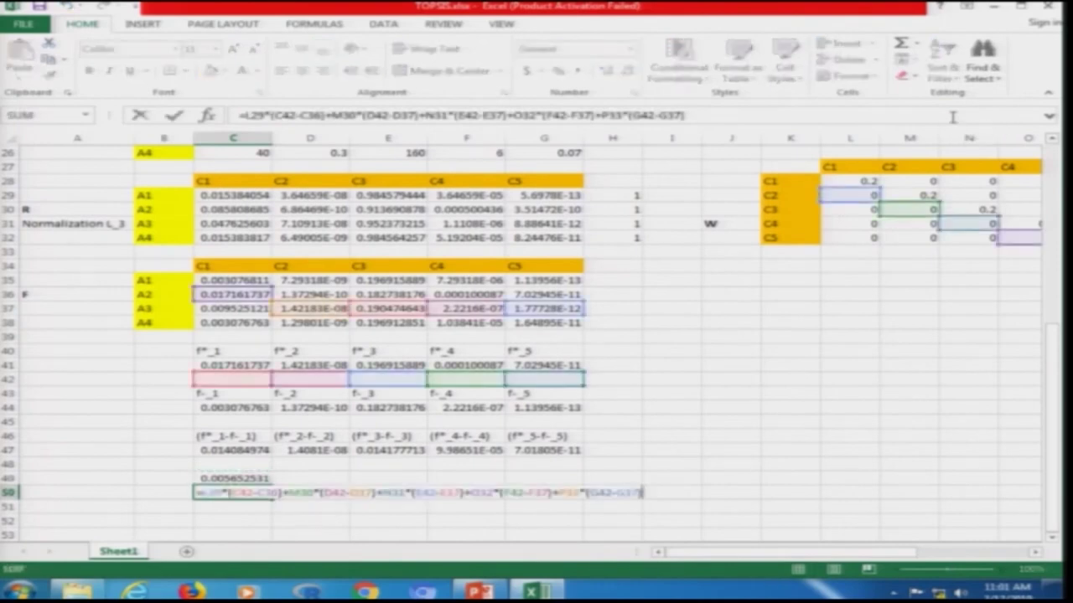
pyautogui.press('Left')
pyautogui.press('Left')
pyautogui.press('Left')
pyautogui.press('Left')
pyautogui.press('Left')
pyautogui.press('Escape')
pyautogui.press('Up')
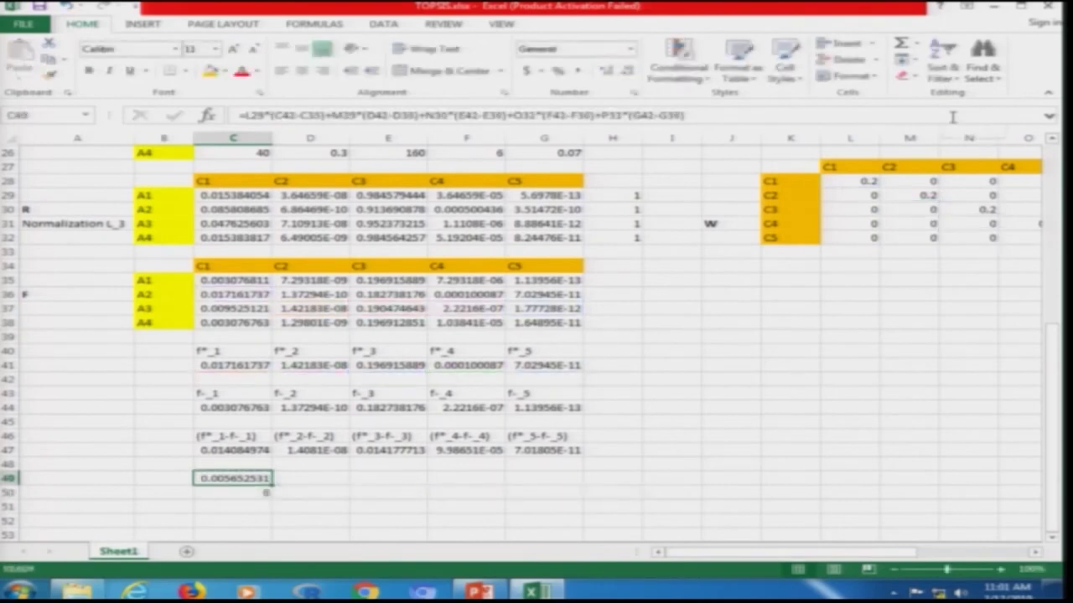
# Examine the cell references in the C49 formula term by term without changing them
pyautogui.press('F2')
pyautogui.press('Left')
pyautogui.press('Left')
pyautogui.press('Left')
pyautogui.press('Left')
pyautogui.press('Left')
pyautogui.press('Left')
pyautogui.press('Left')
pyautogui.press('Left')
pyautogui.press('Left')
pyautogui.press('Left')
pyautogui.press('Left')
pyautogui.press('Left')
pyautogui.press('Left')
pyautogui.press('Left')
pyautogui.press('Left')
pyautogui.press('Left')
pyautogui.press('Left')
pyautogui.press('Left')
pyautogui.press('Left')
pyautogui.press('Left')
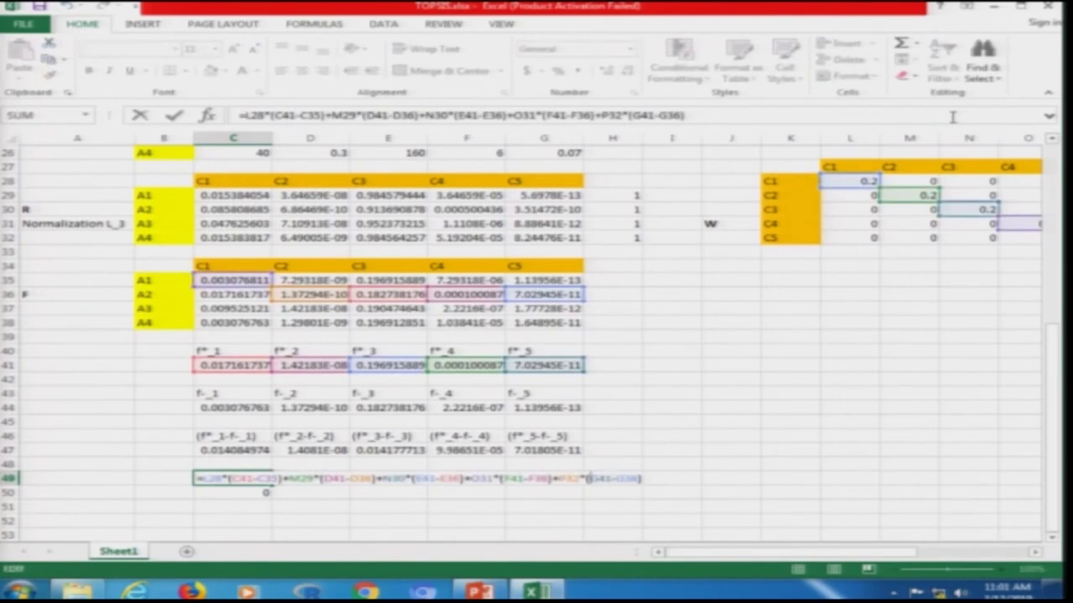
pyautogui.press('Escape')
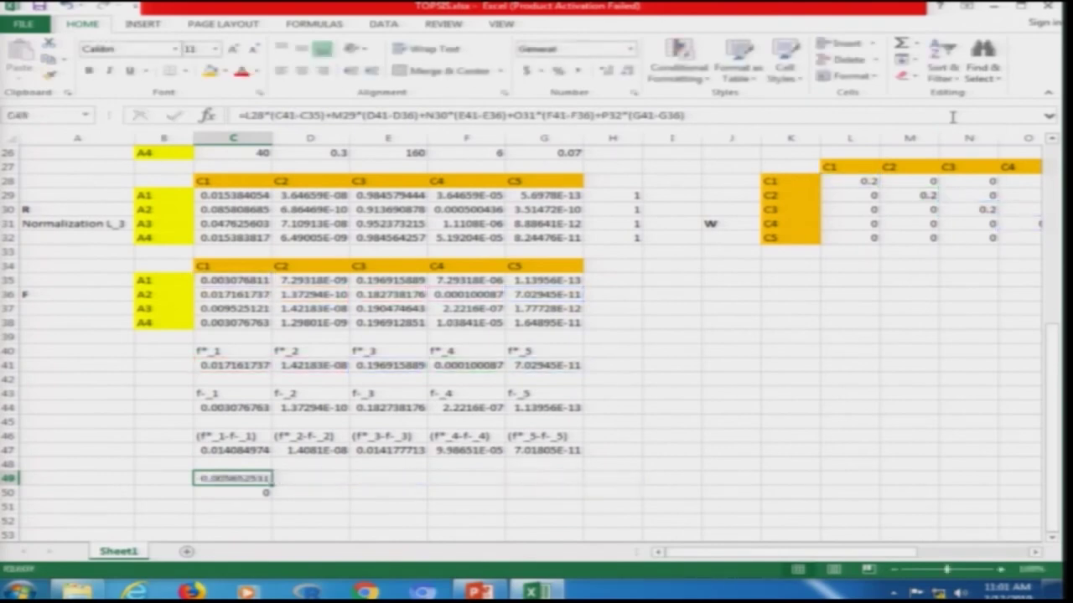
# Make the five weight references in the C49 formula absolute, as $L$28, $M$29, $N$30, $O$31 and $P$32, and enter it
pyautogui.press('F2')
pyautogui.press('Left')
pyautogui.press('Left')
pyautogui.press('Left')
pyautogui.press('Left')
pyautogui.press('Left')
pyautogui.press('Left')
pyautogui.press('Left')
pyautogui.press('Left')
pyautogui.press('Left')
pyautogui.press('Left')
pyautogui.press('Left')
pyautogui.press('Left')
pyautogui.press('Left')
pyautogui.press('Left')
pyautogui.press('Left')
pyautogui.press('Left')
pyautogui.press('Left')
pyautogui.press('Left')
pyautogui.press('Left')
pyautogui.press('Left')
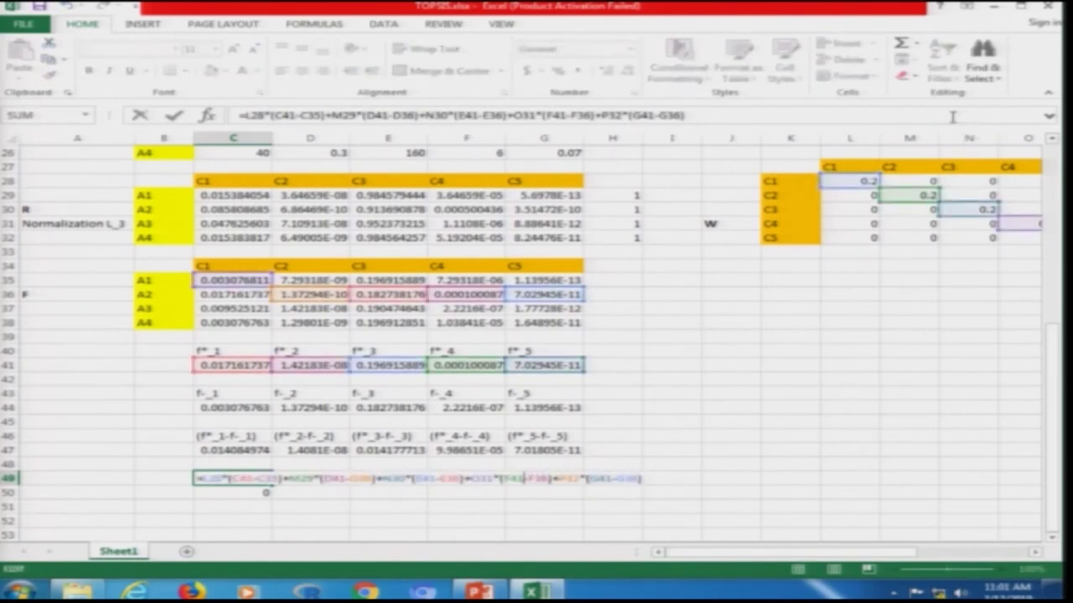
pyautogui.press('Left')
pyautogui.press('Left')
pyautogui.press('Left')
pyautogui.press('Left')
pyautogui.press('Left')
pyautogui.press('Left')
pyautogui.press('Left')
pyautogui.press('Left')
pyautogui.press('Left')
pyautogui.press('Left')
pyautogui.press('Left')
pyautogui.press('Left')
pyautogui.press('Left')
pyautogui.press('Left')
pyautogui.press('Left')
pyautogui.press('Left')
pyautogui.press('Left')
pyautogui.press('Left')
pyautogui.press('Left')
pyautogui.press('Left')
pyautogui.write('$')
pyautogui.press('Right')
pyautogui.write('$')
pyautogui.press('Right')
pyautogui.press('Right')
pyautogui.press('Right')
pyautogui.press('Right')
pyautogui.press('Right')
pyautogui.press('Right')
pyautogui.press('Right')
pyautogui.press('Right')
pyautogui.press('Right')
pyautogui.press('Right')
pyautogui.press('Right')
pyautogui.press('Right')
pyautogui.press('Right')
pyautogui.write('$')
pyautogui.press('Right')
pyautogui.write('$')
pyautogui.press('Right')
pyautogui.press('Right')
pyautogui.press('Right')
pyautogui.press('Right')
pyautogui.press('Right')
pyautogui.press('Right')
pyautogui.press('Right')
pyautogui.press('Right')
pyautogui.press('Right')
pyautogui.press('Right')
pyautogui.press('Right')
pyautogui.press('Right')
pyautogui.press('Right')
pyautogui.write('$')
pyautogui.press('Right')
pyautogui.write('$')
pyautogui.press('Right')
pyautogui.press('Right')
pyautogui.press('Right')
pyautogui.press('Right')
pyautogui.press('Right')
pyautogui.press('Right')
pyautogui.press('Right')
pyautogui.press('Right')
pyautogui.press('Right')
pyautogui.press('Right')
pyautogui.press('Right')
pyautogui.press('Right')
pyautogui.press('Right')
pyautogui.write('$')
pyautogui.press('Right')
pyautogui.write('$')
pyautogui.press('Right')
pyautogui.press('Right')
pyautogui.press('Right')
pyautogui.press('Right')
pyautogui.press('Right')
pyautogui.press('Right')
pyautogui.press('Right')
pyautogui.press('Right')
pyautogui.press('Right')
pyautogui.press('Right')
pyautogui.press('Right')
pyautogui.press('Right')
pyautogui.press('Right')
pyautogui.write('$')
pyautogui.press('Right')
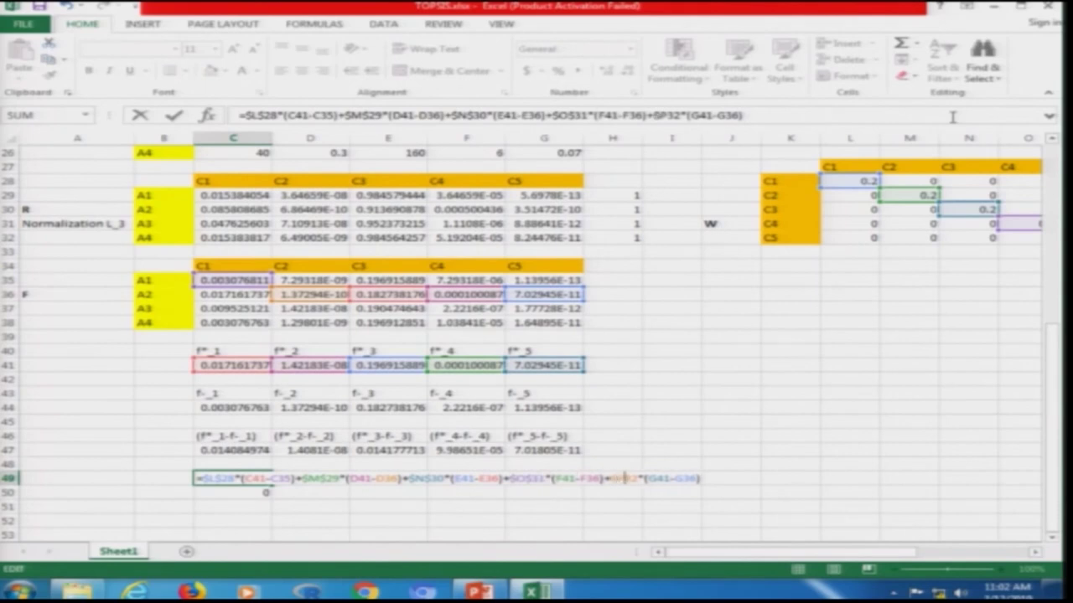
pyautogui.write('$')
pyautogui.hotkey('ctrl', 'Return')
# Copy the C49 formula into C50 and compare the cell references of the copy with those in C49
pyautogui.hotkey('ctrl', 'c')
pyautogui.press('Down')
pyautogui.hotkey('ctrl', 'v')
pyautogui.press('F2')
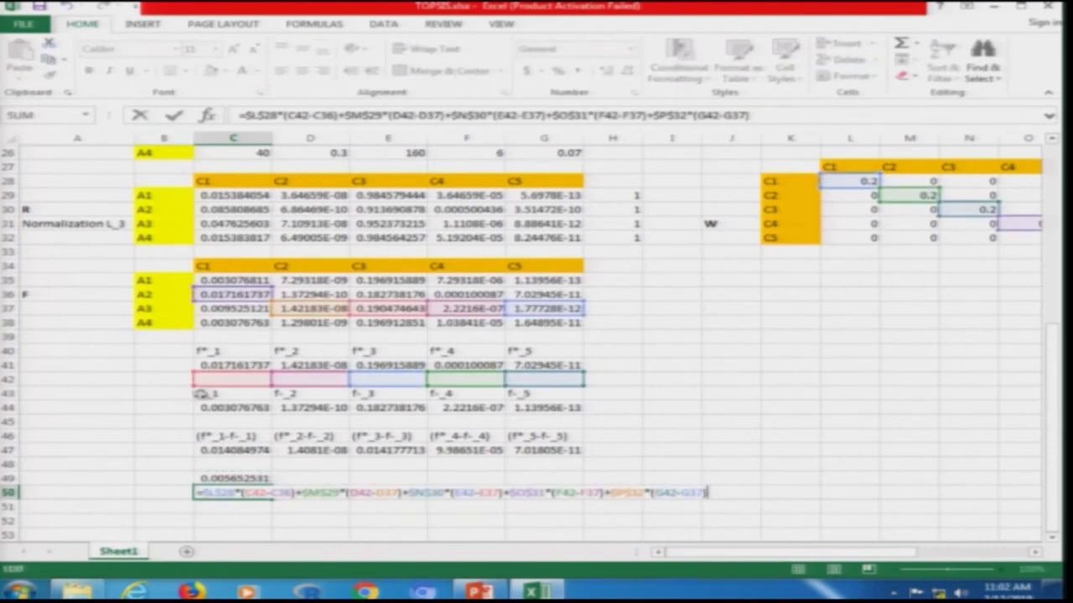
pyautogui.doubleClick(238, 478)
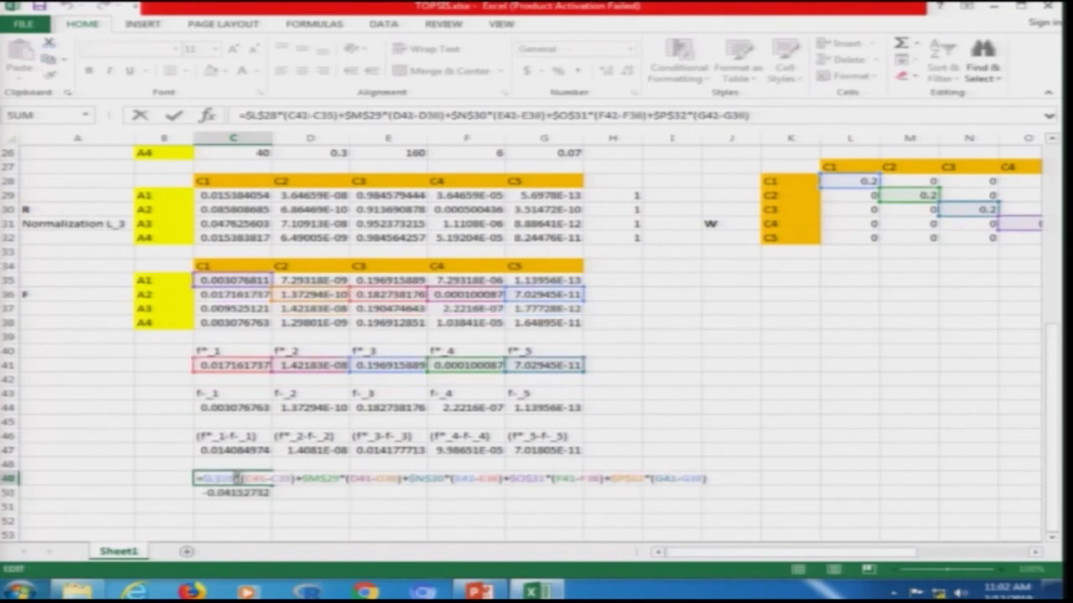
pyautogui.press('Escape')
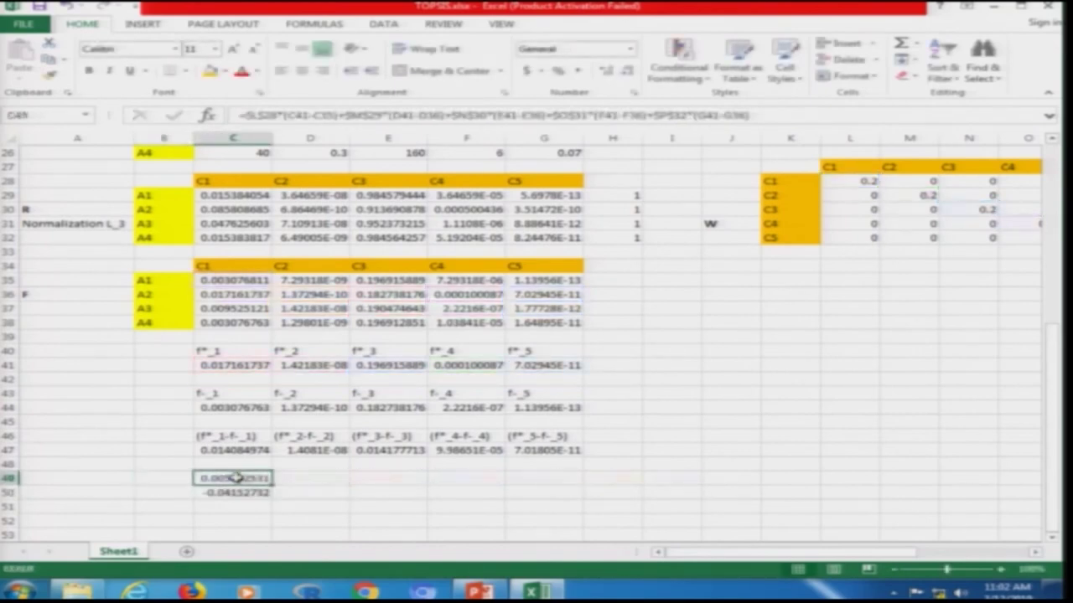
# Make the five f* references in the C49 formula absolute, as $C$41, $D$41, $E$41, $F$41 and $G$41, and enter it
pyautogui.doubleClick(237, 477)
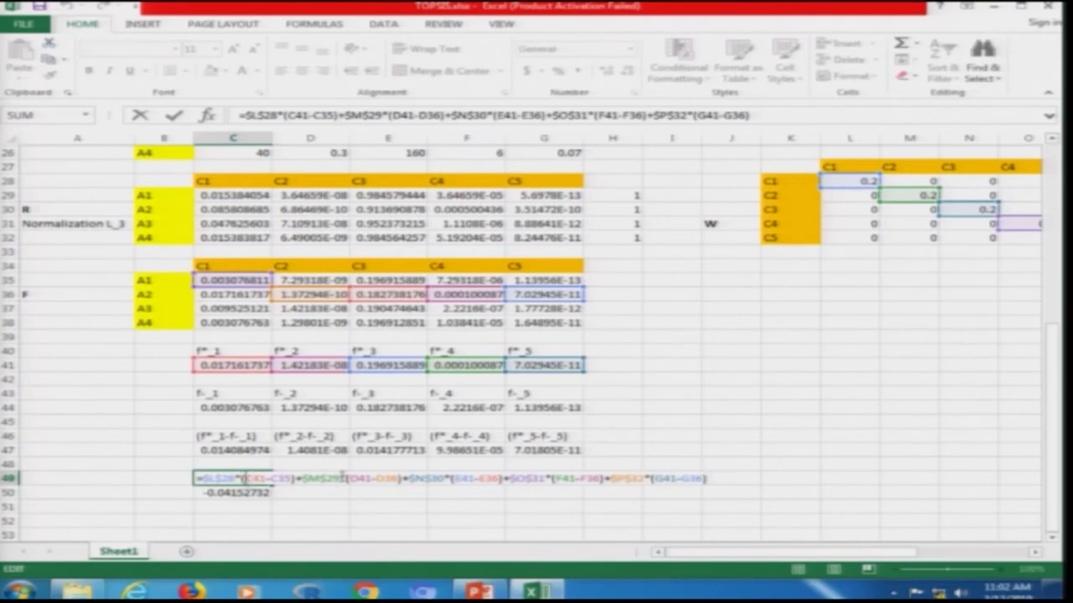
pyautogui.write('$')
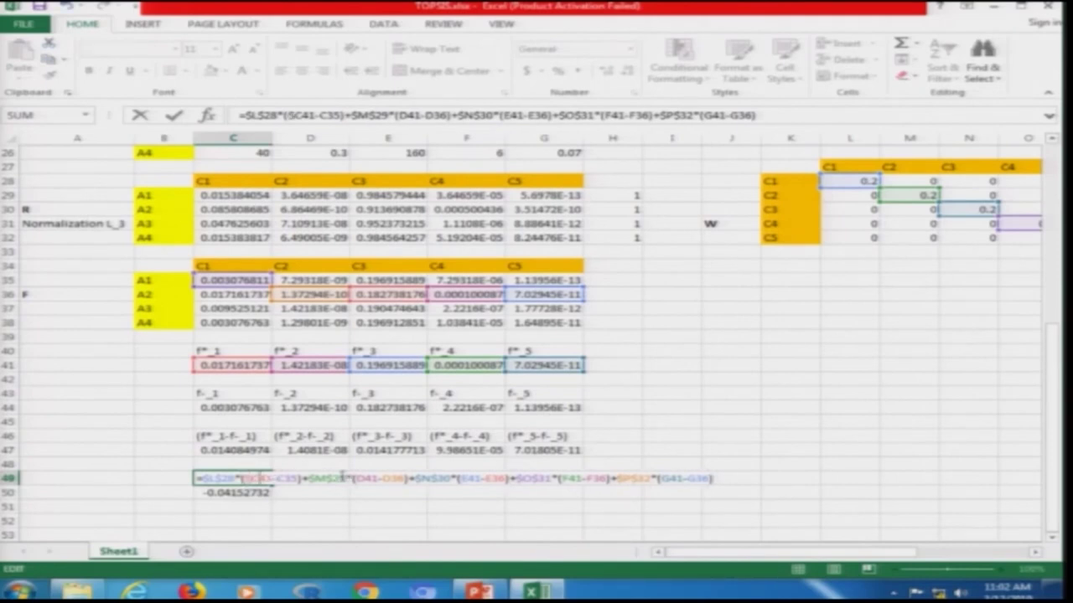
pyautogui.press('Right')
pyautogui.write('$')
pyautogui.press('Right')
pyautogui.press('Right')
pyautogui.press('Right')
pyautogui.press('Right')
pyautogui.press('Right')
pyautogui.press('Right')
pyautogui.press('Right')
pyautogui.press('Right')
pyautogui.press('Right')
pyautogui.press('Right')
pyautogui.press('Right')
pyautogui.press('Right')
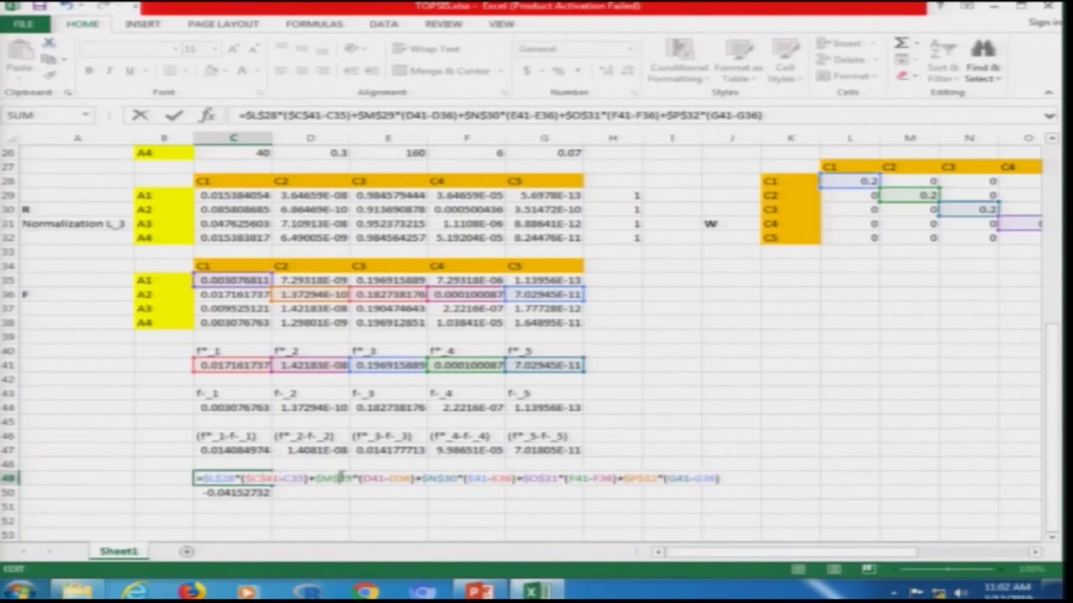
pyautogui.press('Right')
pyautogui.press('Right')
pyautogui.write('$')
pyautogui.press('Right')
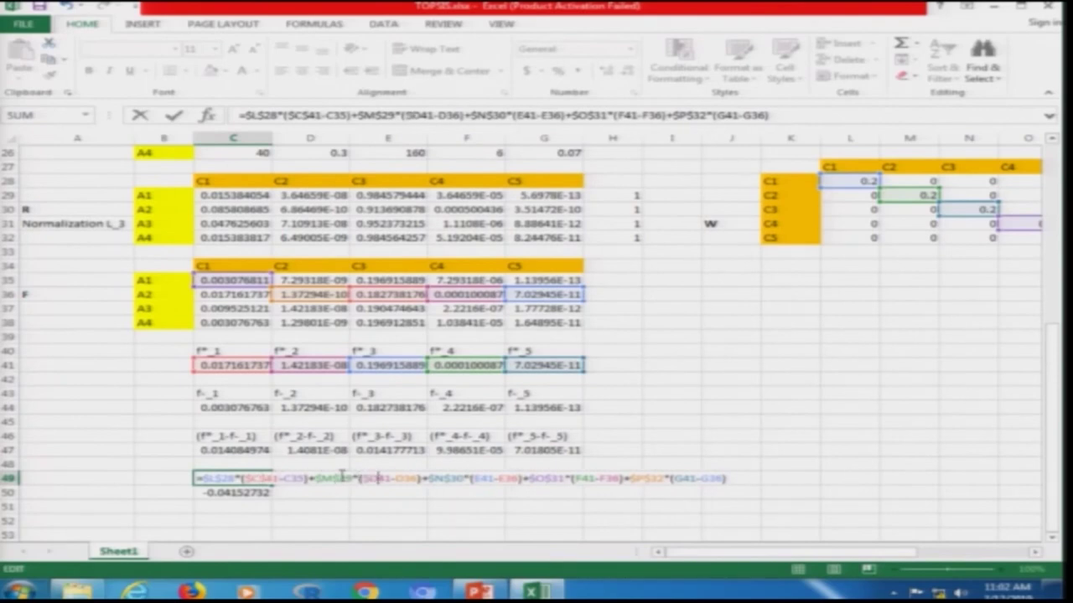
pyautogui.write('$')
pyautogui.press('Right')
pyautogui.press('Right')
pyautogui.press('Right')
pyautogui.press('Right')
pyautogui.press('Right')
pyautogui.press('Right')
pyautogui.press('Right')
pyautogui.press('Right')
pyautogui.press('Right')
pyautogui.press('Right')
pyautogui.press('Right')
pyautogui.press('Right')
pyautogui.press('Right')
pyautogui.press('Right')
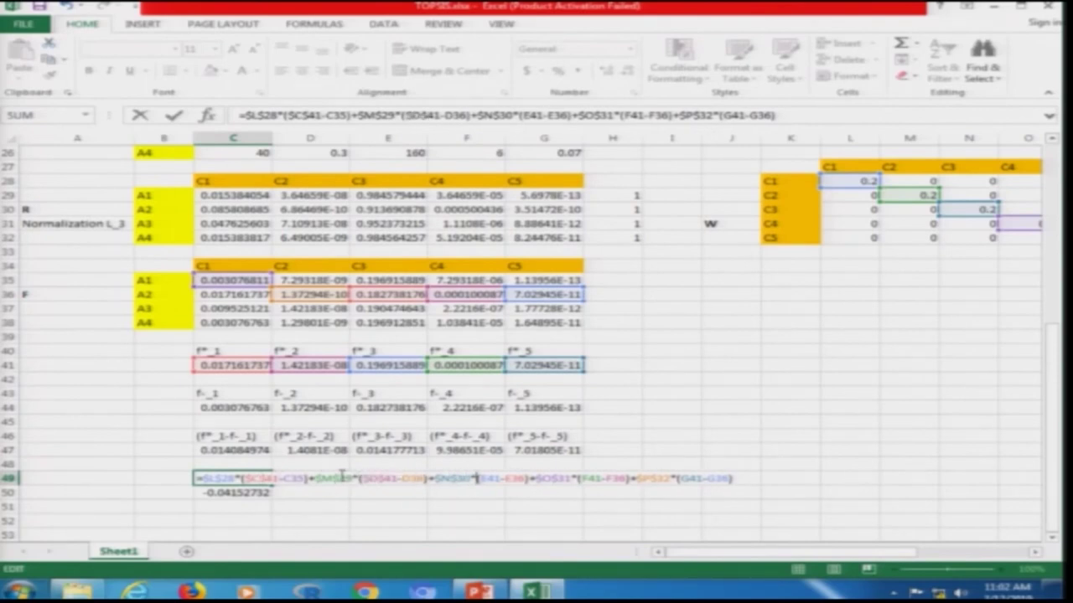
pyautogui.press('Right')
pyautogui.write('$')
pyautogui.press('Right')
pyautogui.write('$')
pyautogui.press('Right')
pyautogui.press('Right')
pyautogui.press('Right')
pyautogui.press('Right')
pyautogui.press('Right')
pyautogui.press('Right')
pyautogui.press('Right')
pyautogui.press('Right')
pyautogui.press('Right')
pyautogui.press('Right')
pyautogui.press('Right')
pyautogui.press('Right')
pyautogui.press('Right')
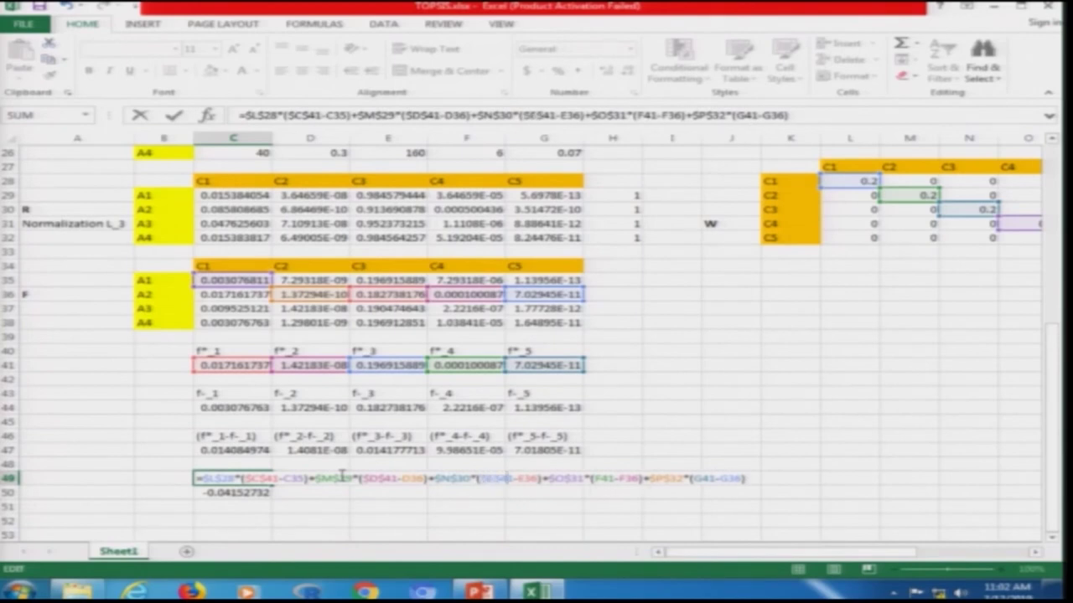
pyautogui.press('Right')
pyautogui.write('$')
pyautogui.press('Right')
pyautogui.write('$')
pyautogui.press('Right')
pyautogui.press('Right')
pyautogui.press('Right')
pyautogui.press('Right')
pyautogui.press('Right')
pyautogui.press('Right')
pyautogui.press('Right')
pyautogui.press('Right')
pyautogui.press('Right')
pyautogui.press('Right')
pyautogui.press('Right')
pyautogui.press('Right')
pyautogui.press('Right')
pyautogui.press('Right')
pyautogui.press('Right')
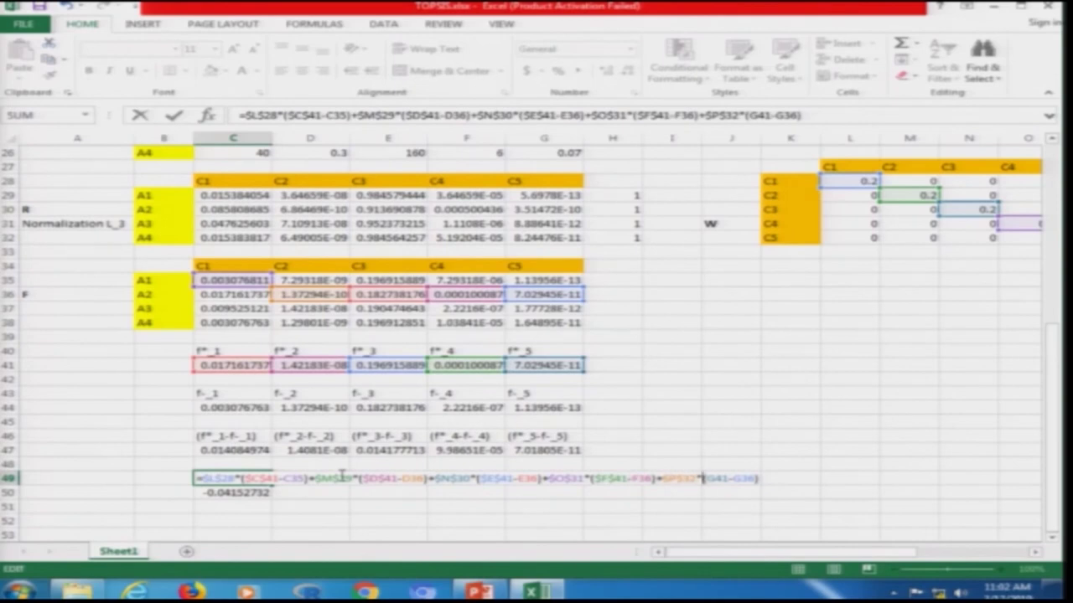
pyautogui.press('Right')
pyautogui.write('$')
pyautogui.press('Right')
pyautogui.write('$')
pyautogui.hotkey('ctrl', 'Return')
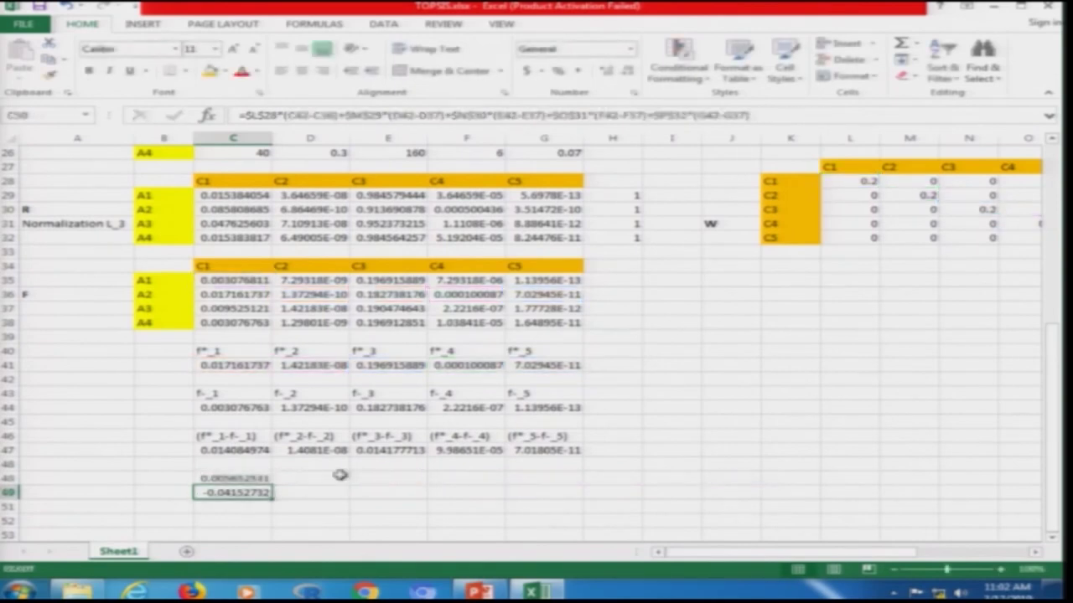
# Copy the C49 formula into C50 and check which cells the copy refers to
pyautogui.hotkey('ctrl', 'c')
pyautogui.press('Down')
pyautogui.hotkey('ctrl', 'v')
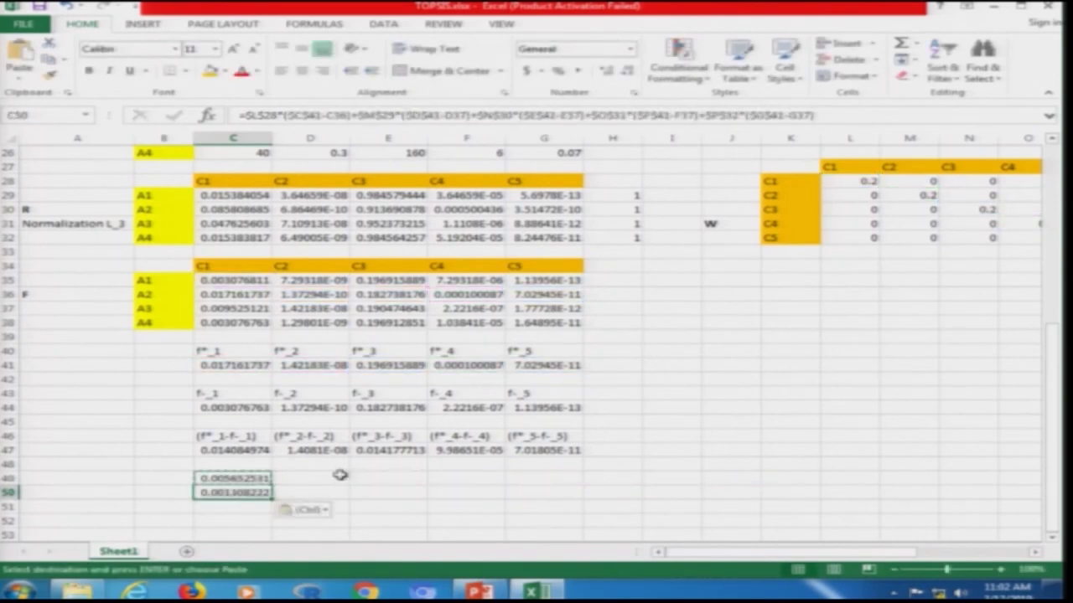
pyautogui.press('F2')
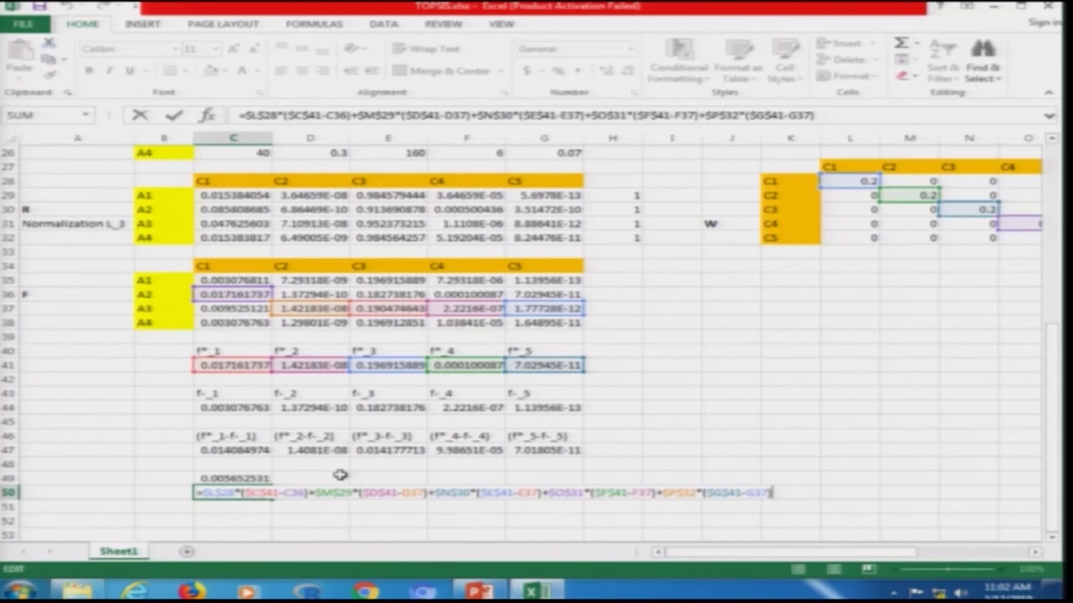
pyautogui.press('Return')
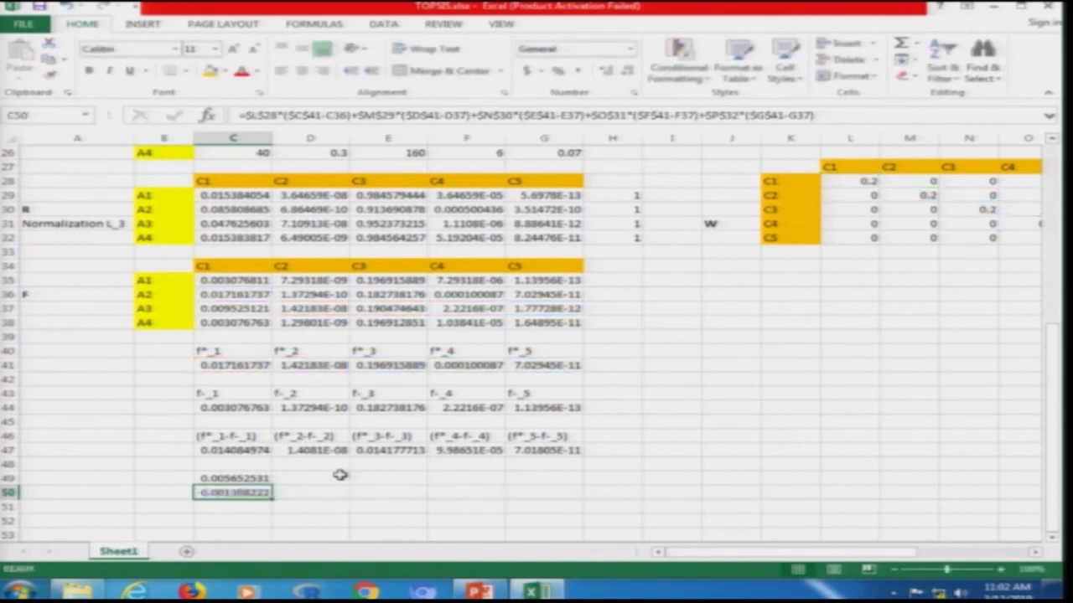
# Change the row 36 references in the C49 formula to D35, E35, F35 and G35, enter it and recheck its references
pyautogui.press('Up')
pyautogui.press('Up')
pyautogui.click(240, 117)
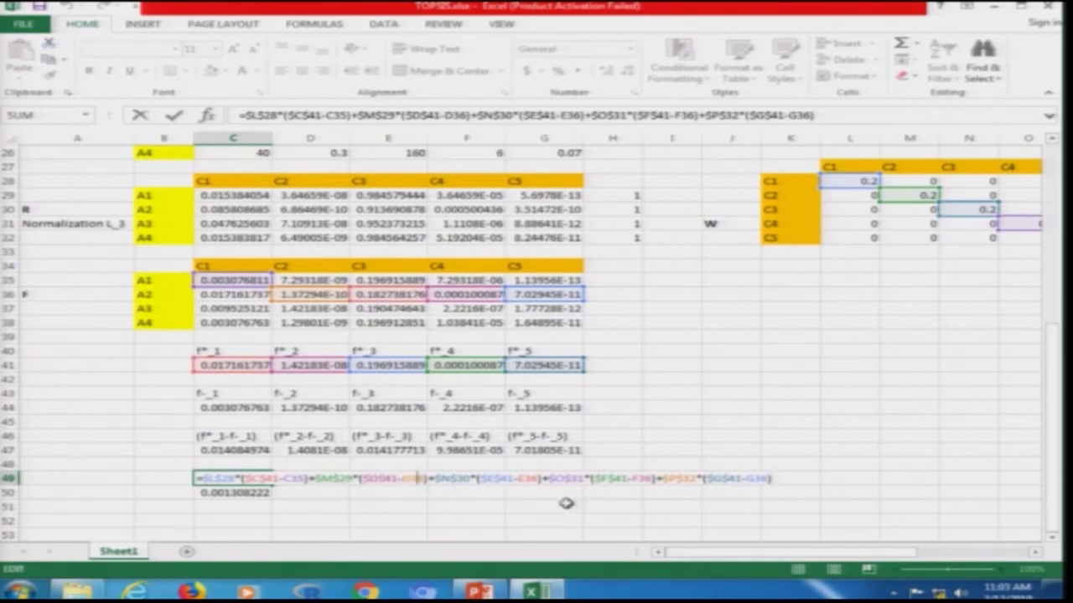
pyautogui.press('BackSpace')
pyautogui.write('5')
pyautogui.press('Right')
pyautogui.press('Right')
pyautogui.press('Right')
pyautogui.press('Right')
pyautogui.press('Right')
pyautogui.press('Right')
pyautogui.press('Right')
pyautogui.press('Right')
pyautogui.press('Right')
pyautogui.press('Right')
pyautogui.press('Right')
pyautogui.press('Right')
pyautogui.press('Right')
pyautogui.press('Right')
pyautogui.press('Right')
pyautogui.press('Right')
pyautogui.press('Right')
pyautogui.press('Right')
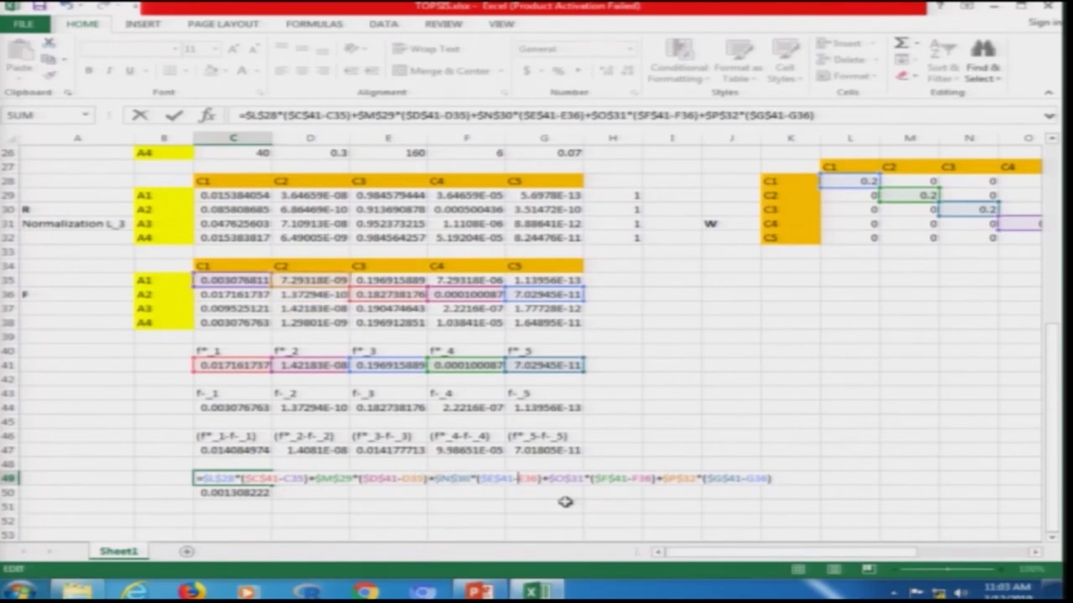
pyautogui.press('BackSpace')
pyautogui.write('5')
pyautogui.press('Right')
pyautogui.press('Right')
pyautogui.press('Right')
pyautogui.press('Right')
pyautogui.press('Right')
pyautogui.press('Right')
pyautogui.press('Right')
pyautogui.press('Right')
pyautogui.press('Right')
pyautogui.press('Right')
pyautogui.press('Right')
pyautogui.press('Right')
pyautogui.press('Right')
pyautogui.press('Right')
pyautogui.press('Right')
pyautogui.press('Right')
pyautogui.press('Right')
pyautogui.press('Right')
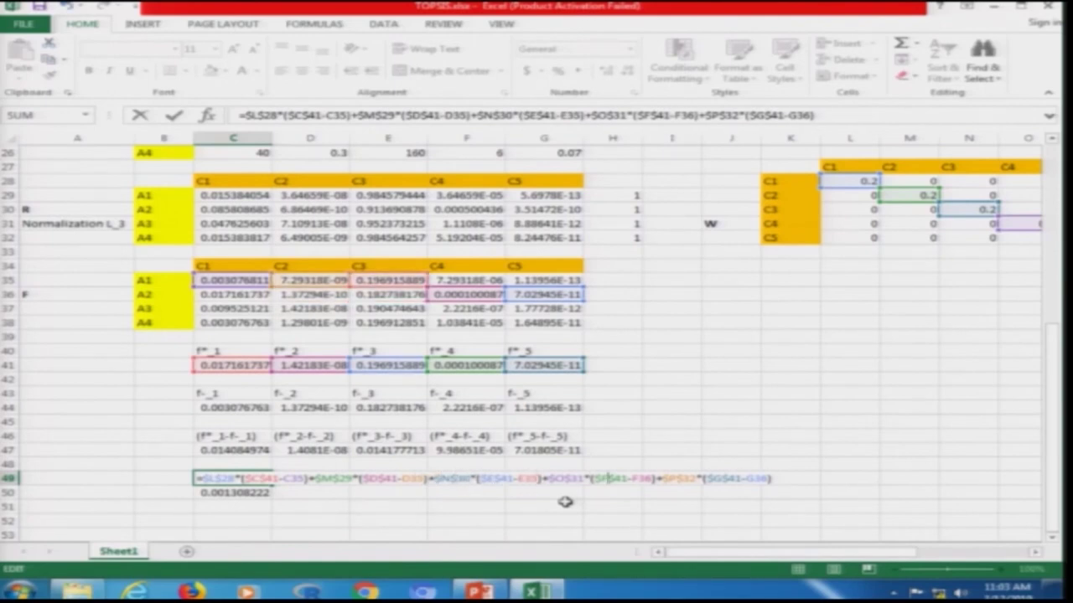
pyautogui.press('BackSpace')
pyautogui.write('5')
pyautogui.press('Right')
pyautogui.press('Right')
pyautogui.press('Right')
pyautogui.press('Right')
pyautogui.press('Right')
pyautogui.press('Right')
pyautogui.press('Right')
pyautogui.press('Right')
pyautogui.press('Right')
pyautogui.press('Right')
pyautogui.press('Right')
pyautogui.press('Right')
pyautogui.press('Right')
pyautogui.press('Right')
pyautogui.press('Right')
pyautogui.press('Right')
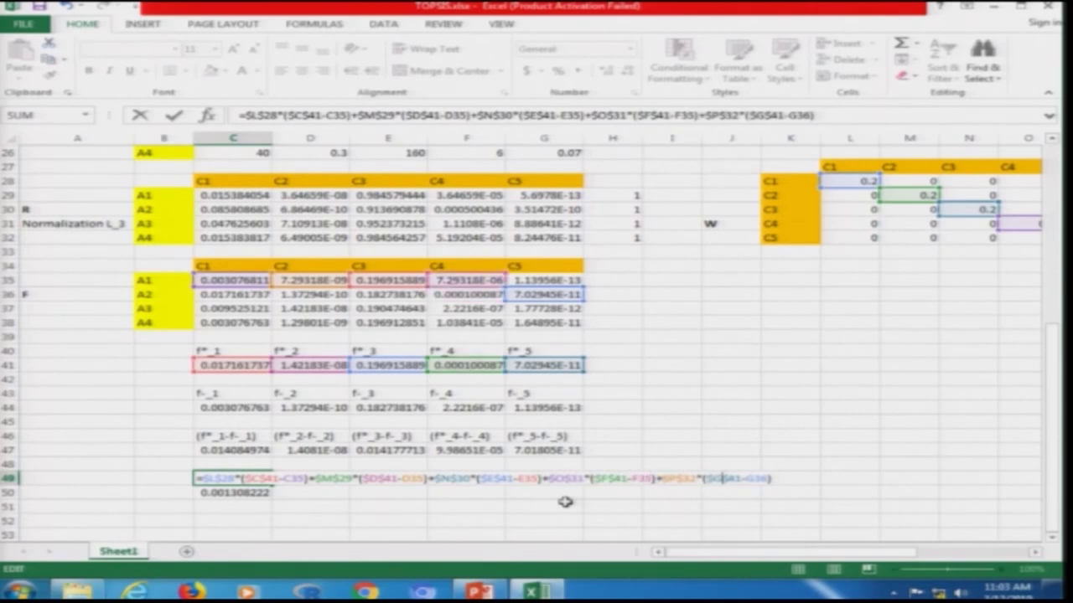
pyautogui.write('3')
pyautogui.press('Delete')
pyautogui.press('BackSpace')
pyautogui.write('5')
pyautogui.press('Return')
pyautogui.press('Up')
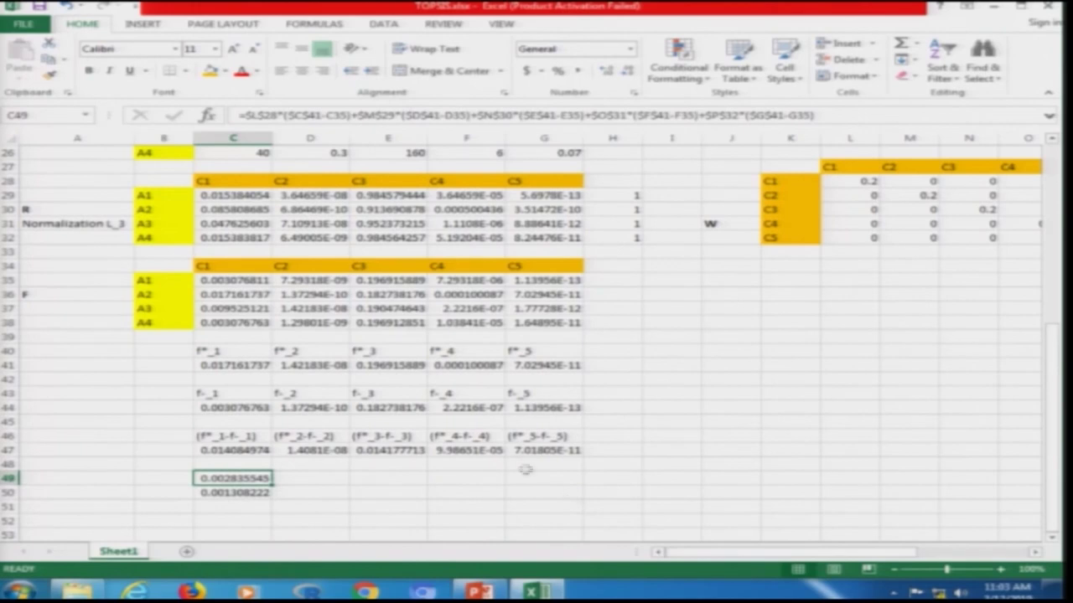
pyautogui.press('F2')
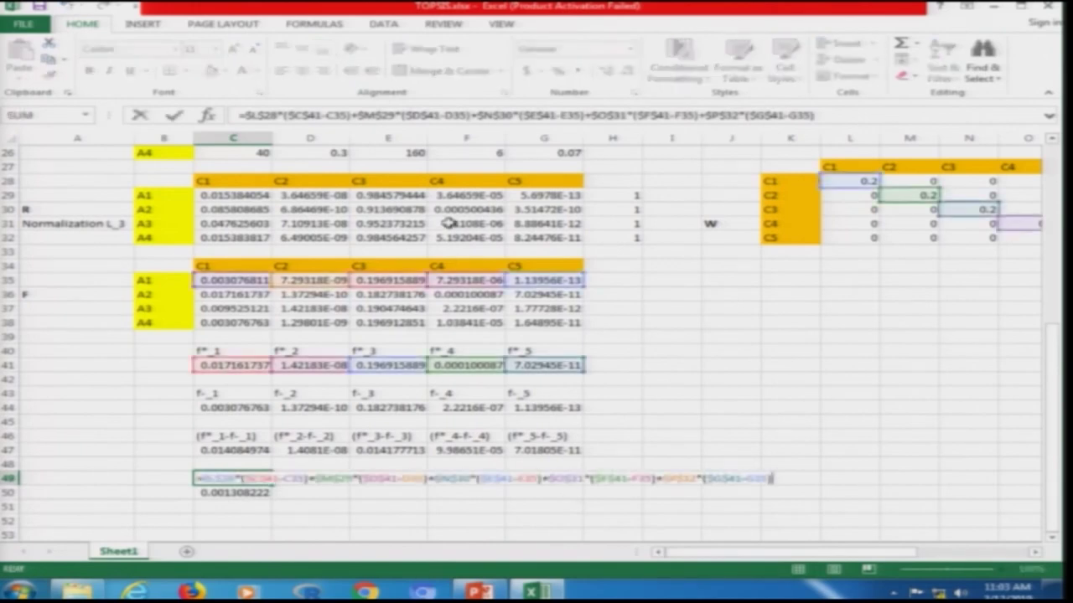
pyautogui.press('Escape')
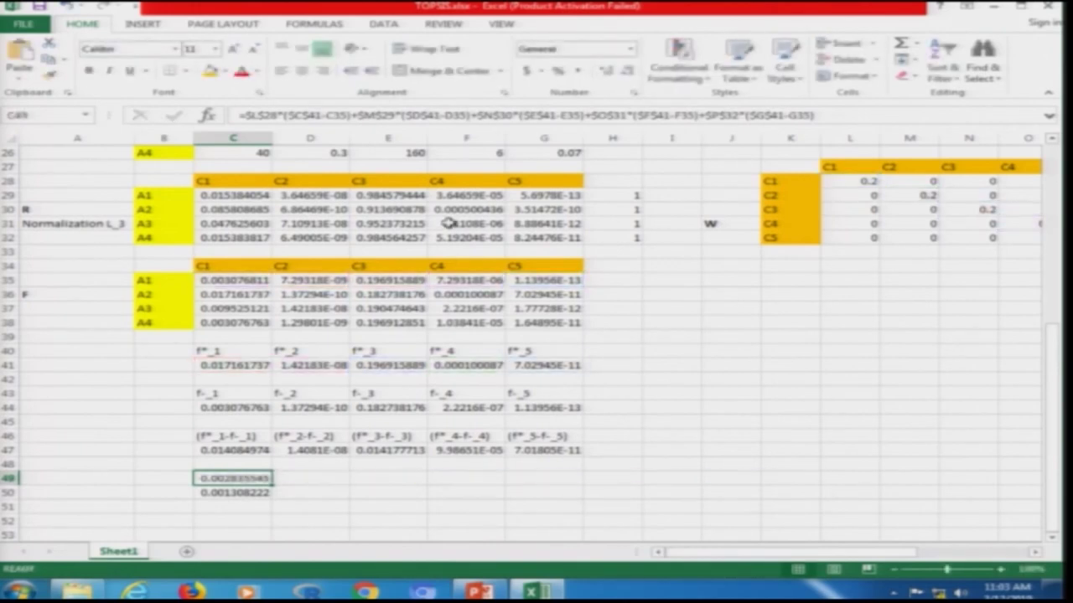
# Copy the corrected C49 formula into C50 and inspect the cell references of the copy
pyautogui.hotkey('ctrl', 'c')
pyautogui.press('Down')
pyautogui.hotkey('ctrl', 'v')
pyautogui.press('Escape')
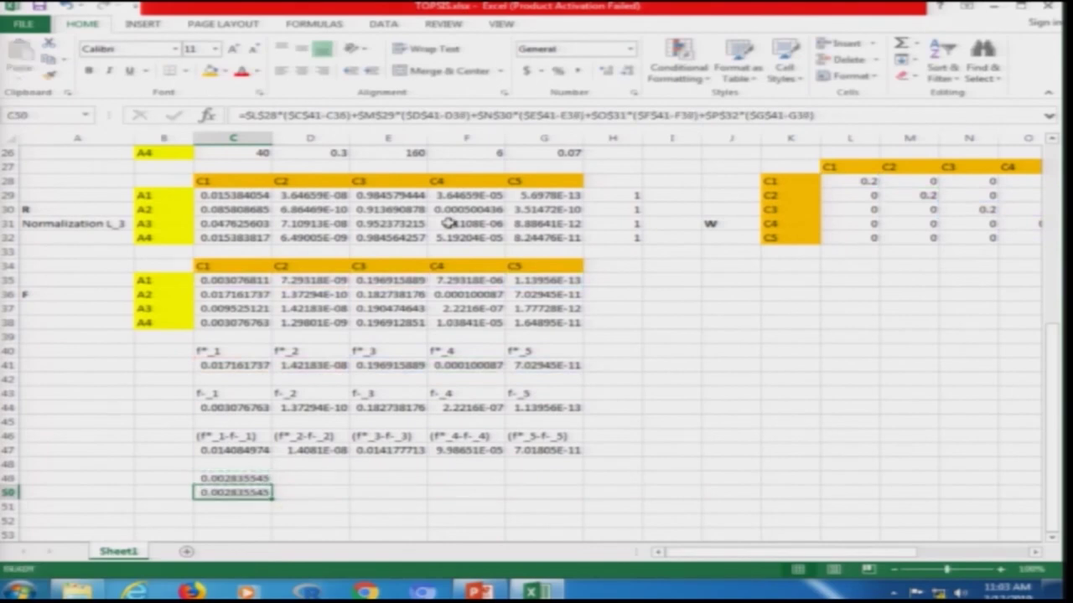
pyautogui.press('F2')
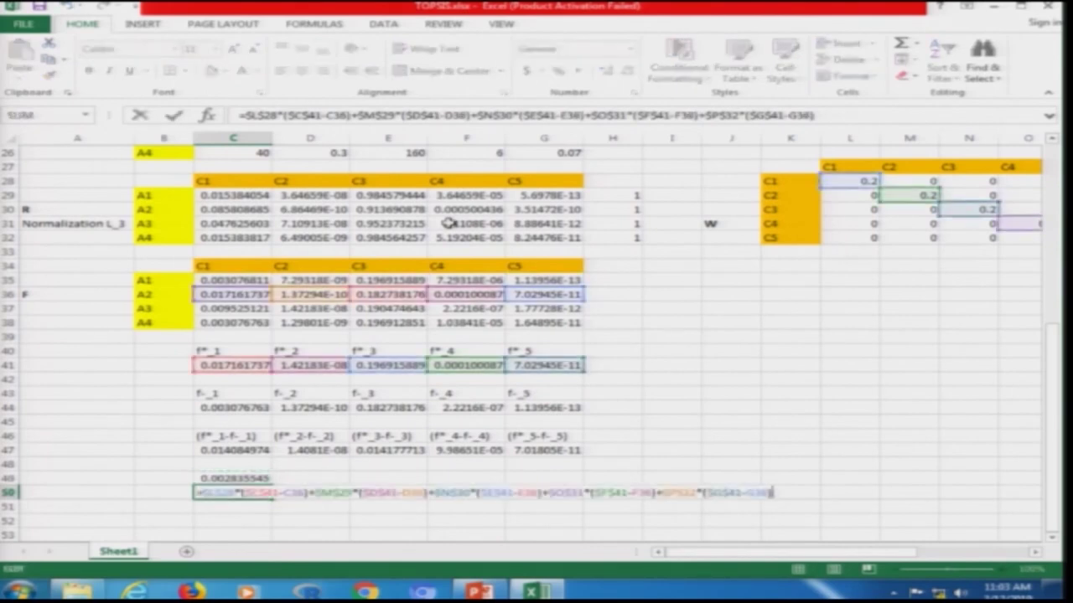